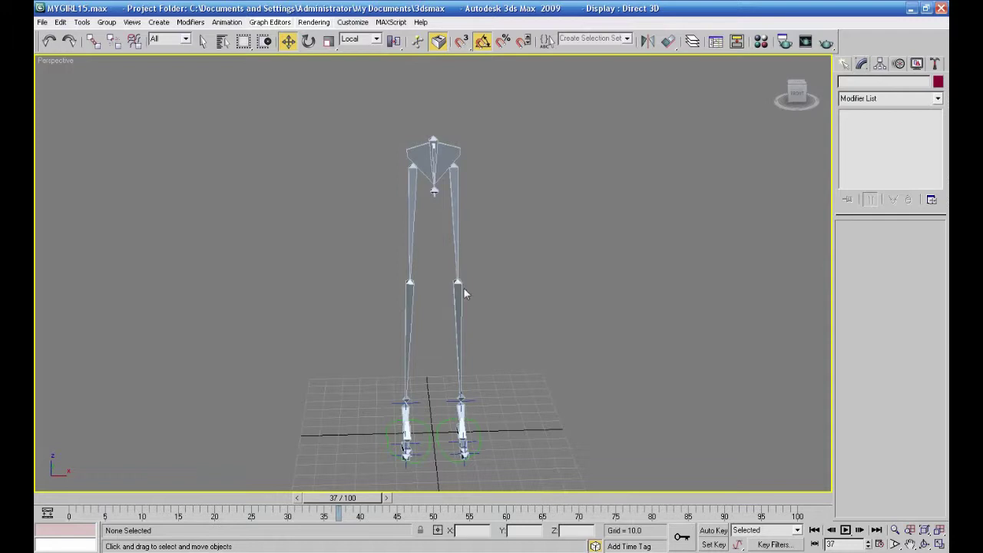
# Step: Create a dummy helper at the knee of Bone01's leg in the front view and adjust its height to the joint
pyautogui.click(844, 64)
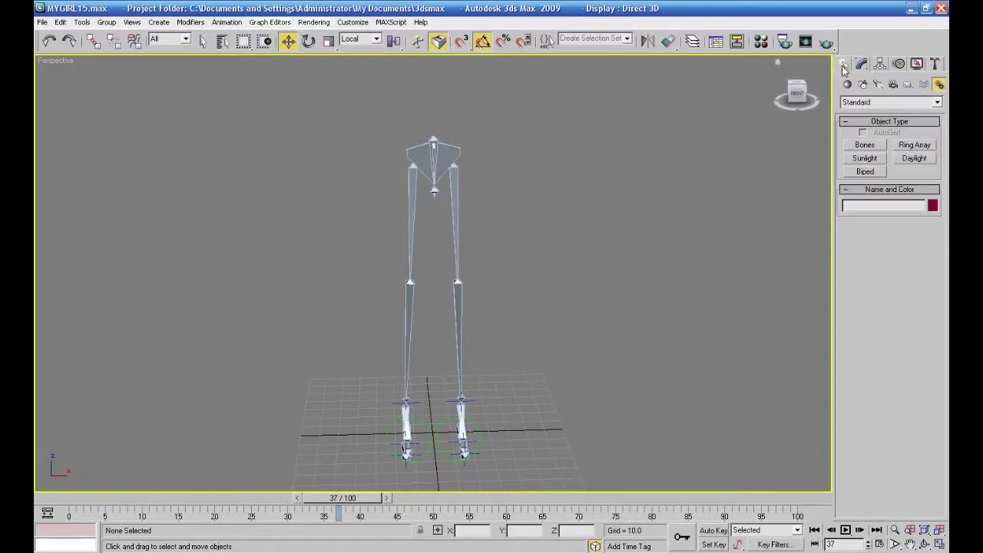
pyautogui.click(908, 85)
pyautogui.click(864, 148)
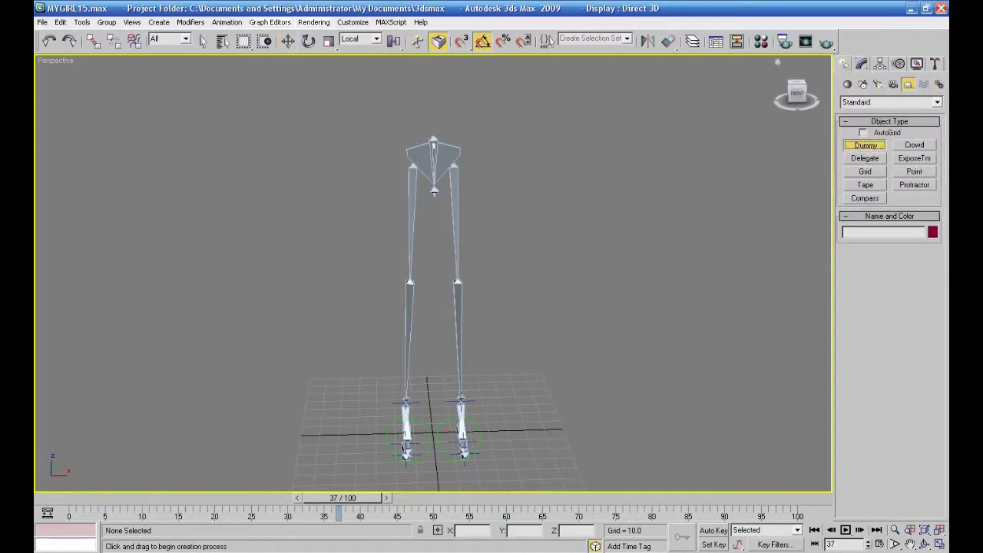
pyautogui.click(940, 543)
pyautogui.rightClick(596, 186)
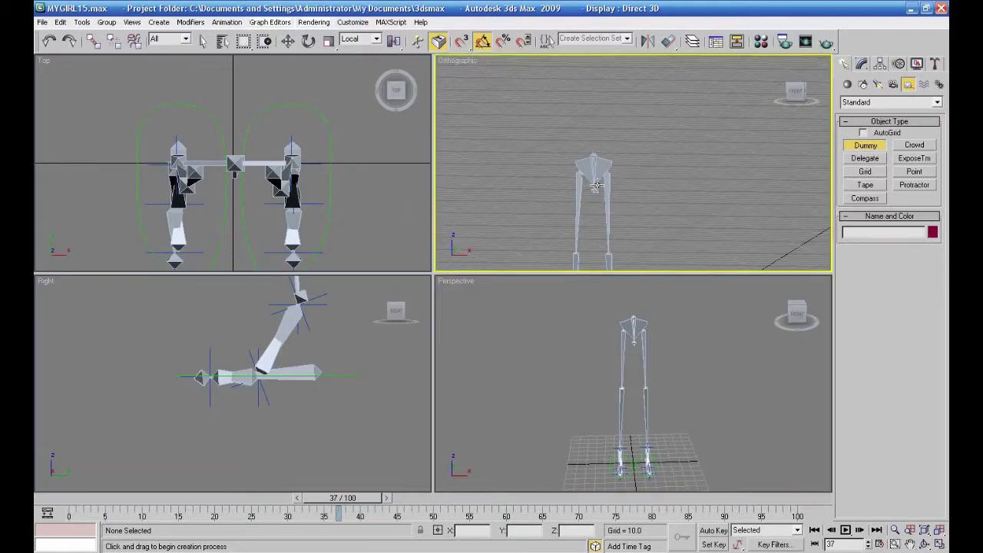
pyautogui.press('f')
pyautogui.moveTo(652, 137); pyautogui.dragTo(607, 203, button='middle')
pyautogui.scroll(2, 608, 202)
pyautogui.scroll(2, 607, 202)
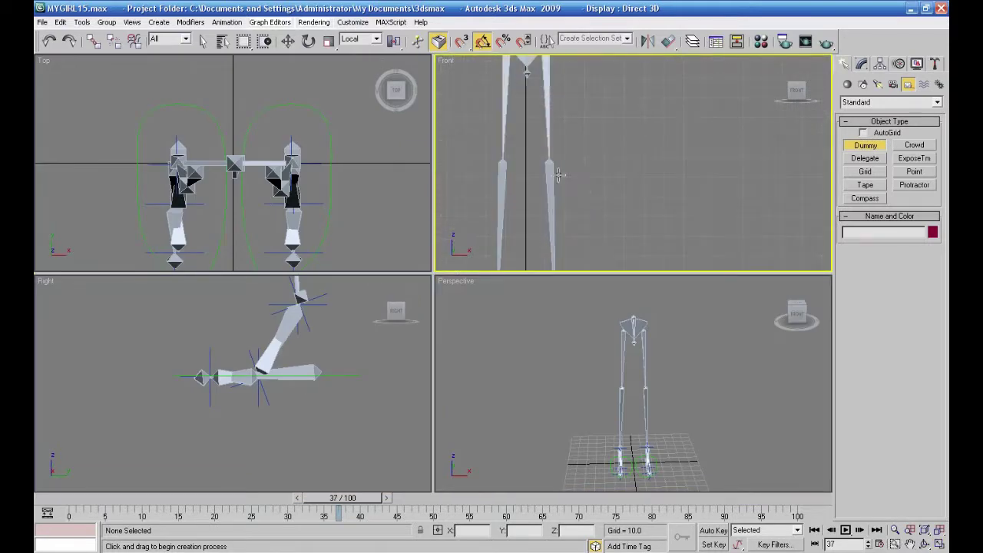
pyautogui.moveTo(542, 158); pyautogui.dragTo(585, 159)
pyautogui.click(287, 42)
pyautogui.moveTo(551, 123); pyautogui.dragTo(551, 125)
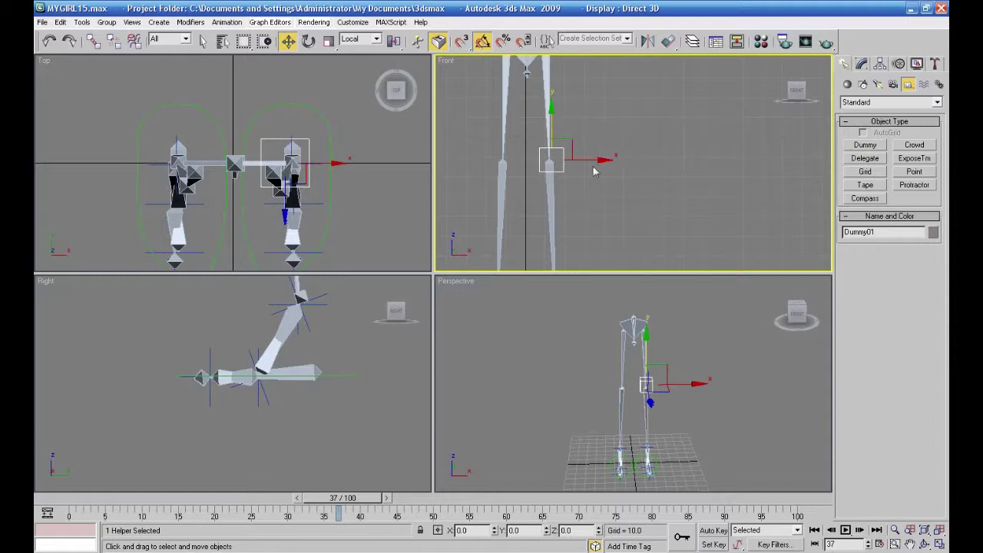
# Step: Clone the knee dummy sideways onto the other knee as one independent copy named Dummy02
pyautogui.keyDown('shift'); pyautogui.moveTo(596, 161); pyautogui.dragTo(547, 160); pyautogui.keyUp('shift')
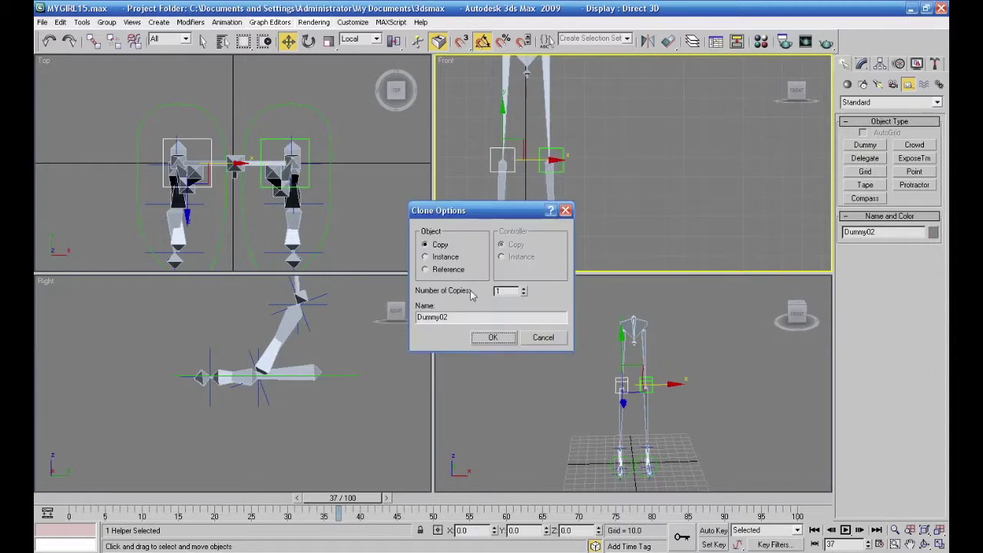
pyautogui.click(484, 338)
pyautogui.click(625, 203)
# Step: Select both knee dummies and move them about 52 units forward in front of the knees in the side view
pyautogui.click(563, 166)
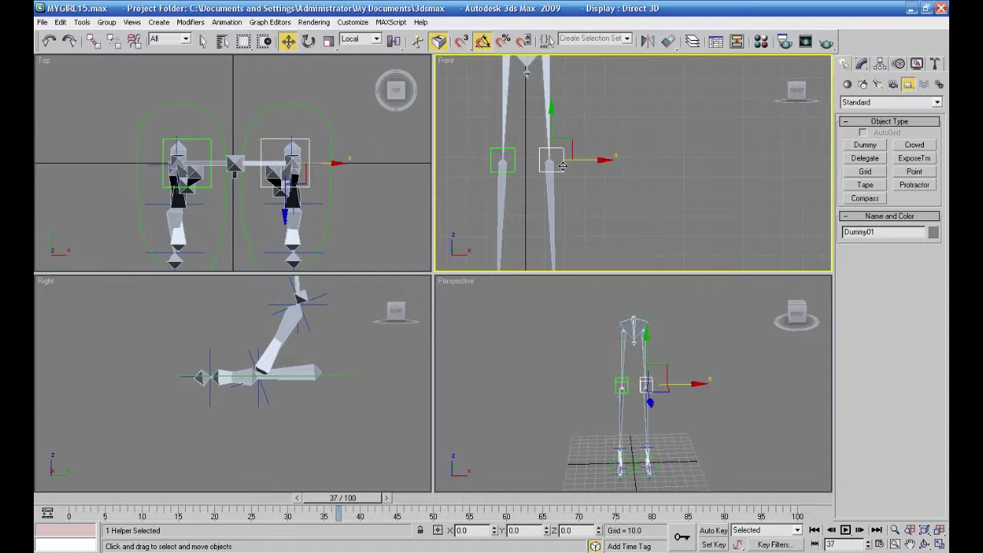
pyautogui.click(512, 163)
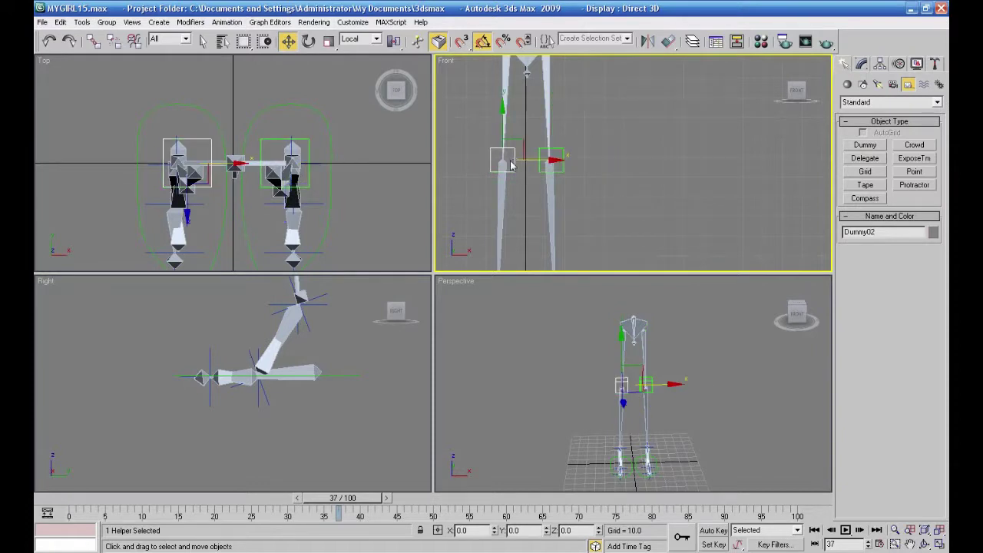
pyautogui.keyDown('ctrl'); pyautogui.click(560, 170); pyautogui.keyUp('ctrl')
pyautogui.rightClick(366, 365)
pyautogui.scroll(-6, 365, 366)
pyautogui.moveTo(345, 337); pyautogui.dragTo(364, 406, button='middle')
pyautogui.moveTo(237, 359); pyautogui.dragTo(188, 359)
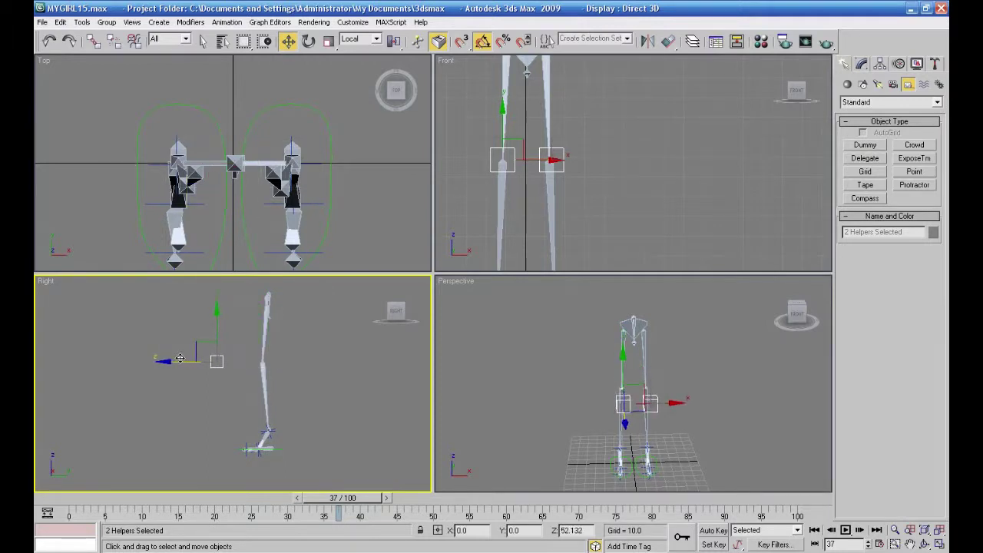
pyautogui.middleClick(489, 386)
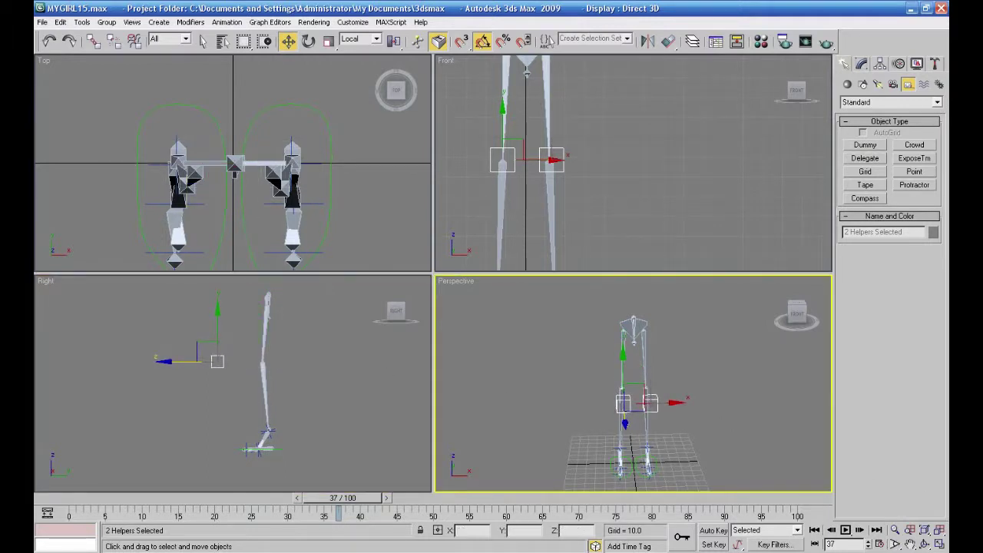
# Step: Assign Dummy01 as the solver plane target of IK Chain01, the ankle IK handle of the same leg
pyautogui.click(939, 544)
pyautogui.keyDown('alt'); pyautogui.moveTo(759, 444); pyautogui.dragTo(702, 439, button='middle'); pyautogui.keyUp('alt')
pyautogui.scroll(3, 550, 414)
pyautogui.click(536, 381)
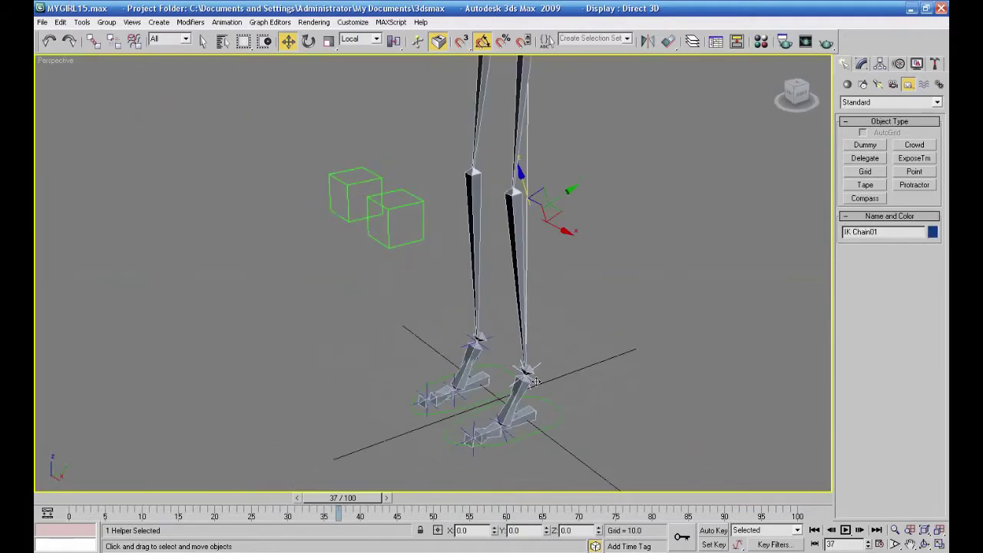
pyautogui.click(863, 64)
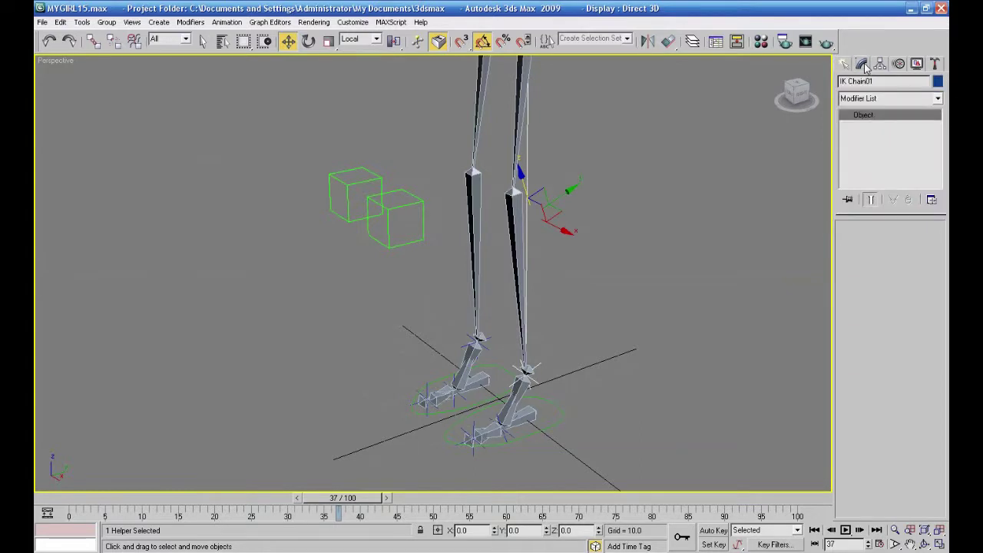
pyautogui.click(898, 64)
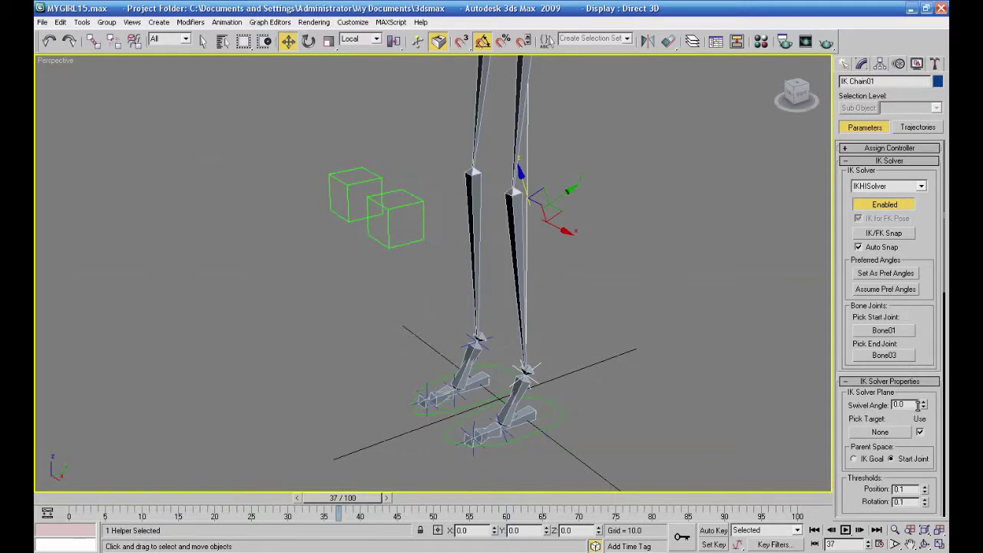
pyautogui.moveTo(926, 408); pyautogui.dragTo(930, 438)
pyautogui.rightClick(929, 438)
pyautogui.click(890, 434)
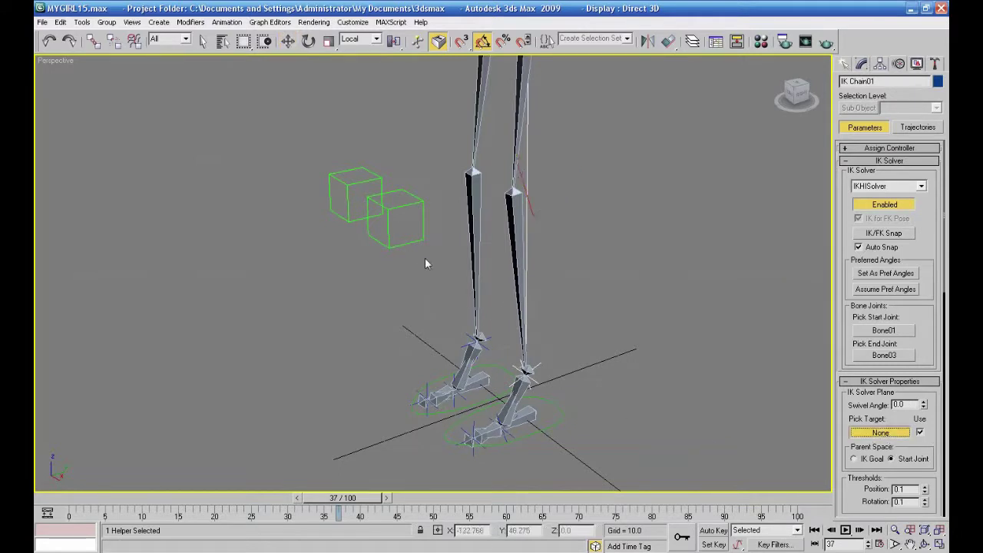
pyautogui.click(409, 242)
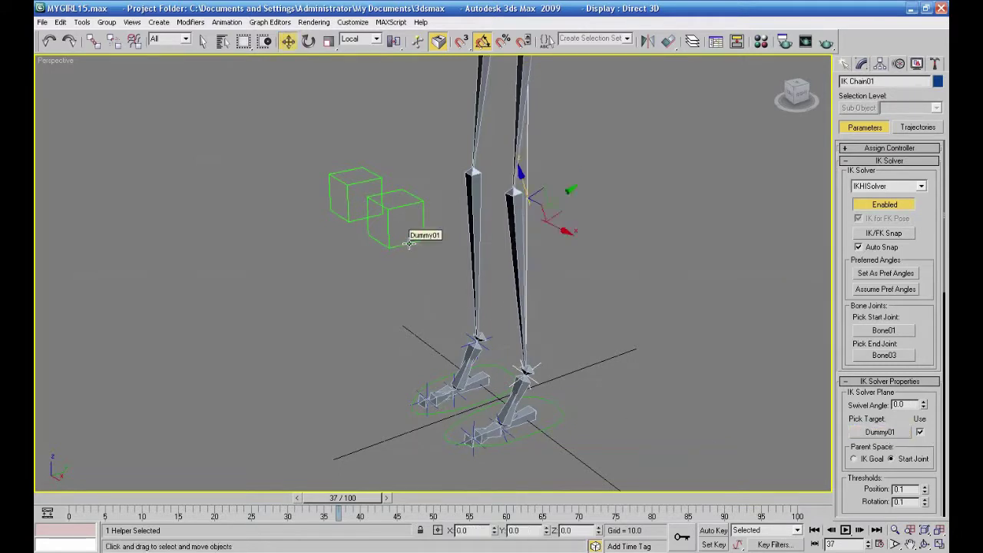
pyautogui.rightClick(645, 281)
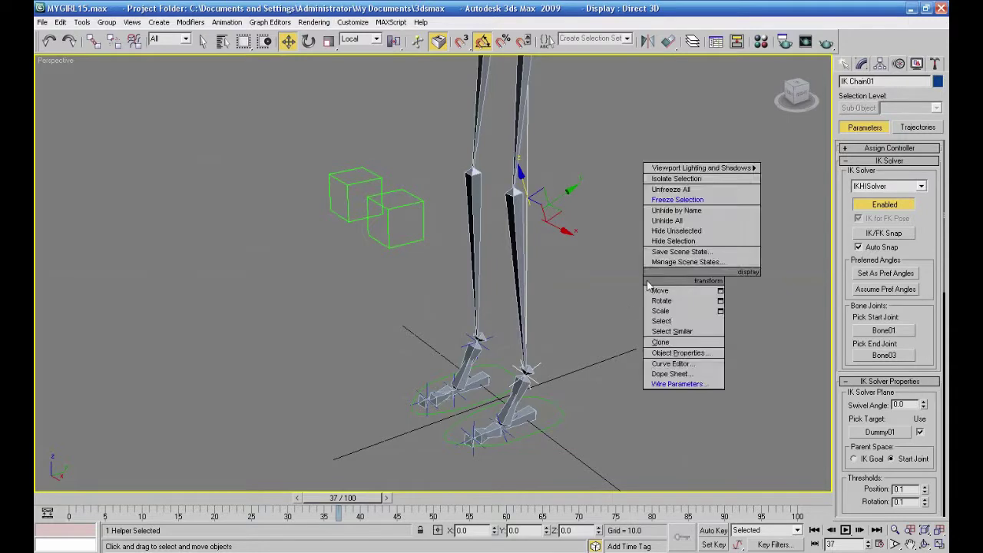
# Step: Assign Dummy02 as the solver plane target of IK Chain04, the other leg's ankle IK handle
pyautogui.click(483, 339)
pyautogui.click(876, 432)
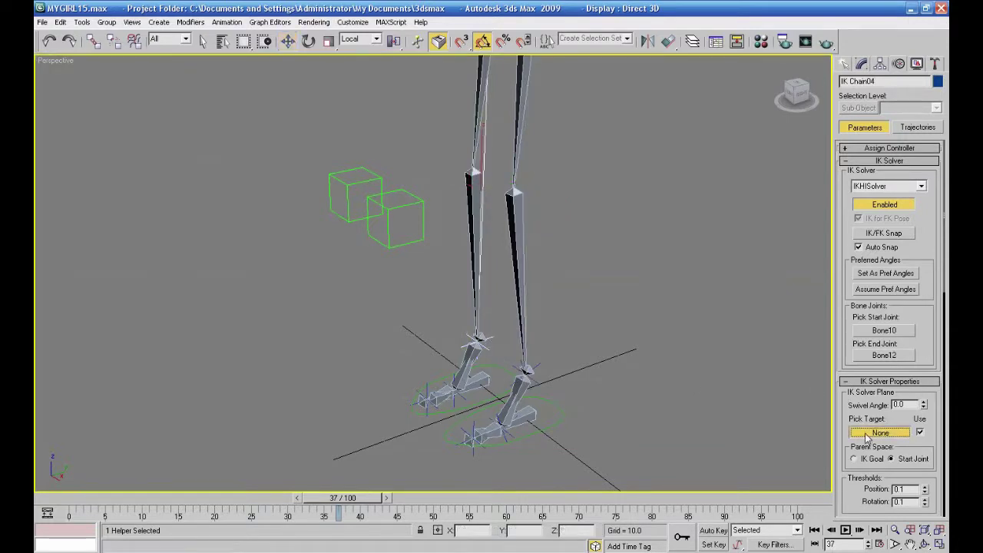
pyautogui.click(345, 220)
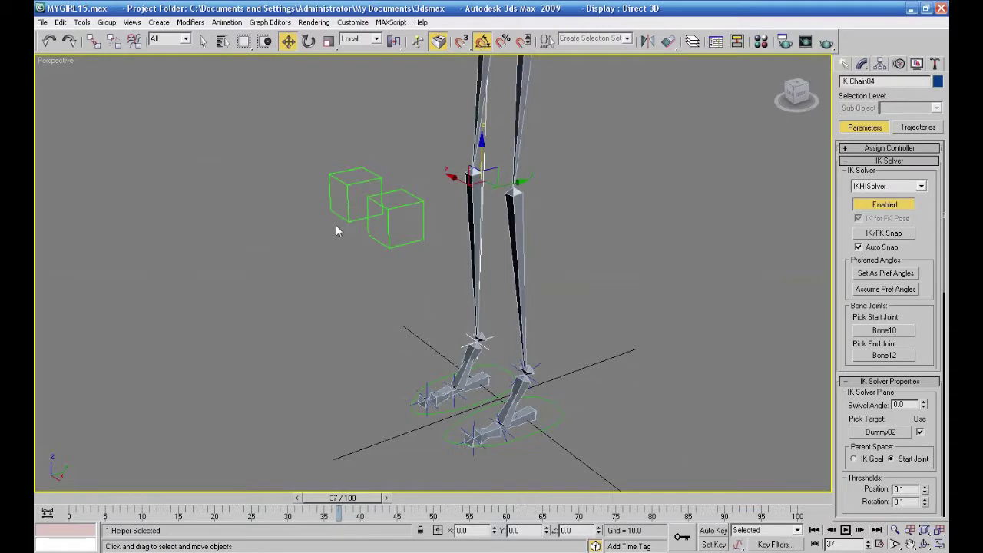
pyautogui.rightClick(289, 234)
# Step: Test the knee swivel by moving each knee dummy sideways in turn and cancelling the move
pyautogui.keyDown('alt'); pyautogui.moveTo(381, 315); pyautogui.dragTo(437, 330, button='middle'); pyautogui.keyUp('alt')
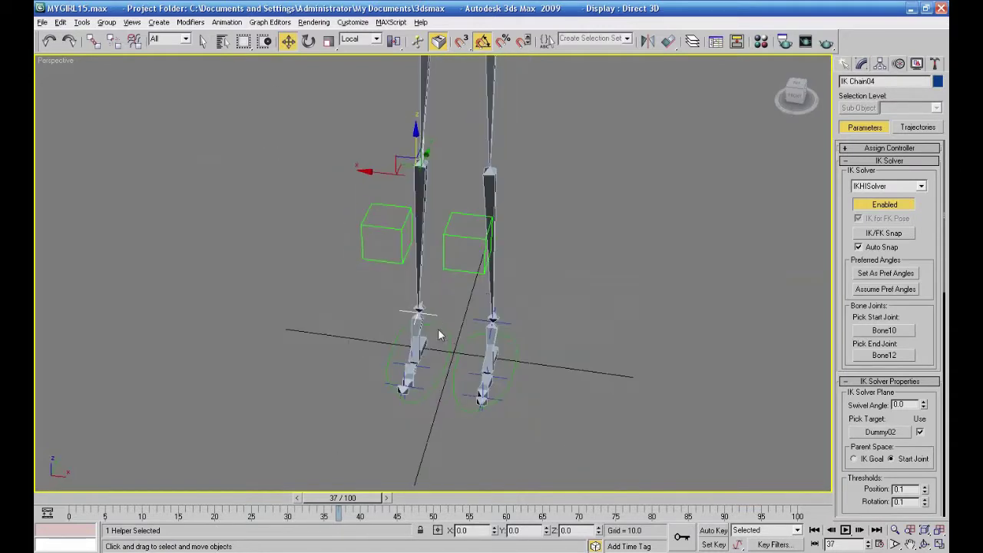
pyautogui.click(467, 273)
pyautogui.moveTo(505, 258); pyautogui.dragTo(671, 268)
pyautogui.rightClick(672, 267)
pyautogui.click(362, 249)
pyautogui.moveTo(419, 237); pyautogui.dragTo(265, 222)
pyautogui.rightClick(264, 222)
# Step: Try moving both knee dummies together to one side, and undo the move
pyautogui.keyDown('alt'); pyautogui.moveTo(489, 261); pyautogui.dragTo(402, 192, button='middle'); pyautogui.keyUp('alt')
pyautogui.moveTo(402, 193); pyautogui.dragTo(327, 272)
pyautogui.moveTo(320, 228); pyautogui.dragTo(224, 240)
pyautogui.keyDown('alt'); pyautogui.moveTo(224, 239); pyautogui.dragTo(505, 284, button='middle'); pyautogui.keyUp('alt')
pyautogui.hotkey('ctrl', 'z')
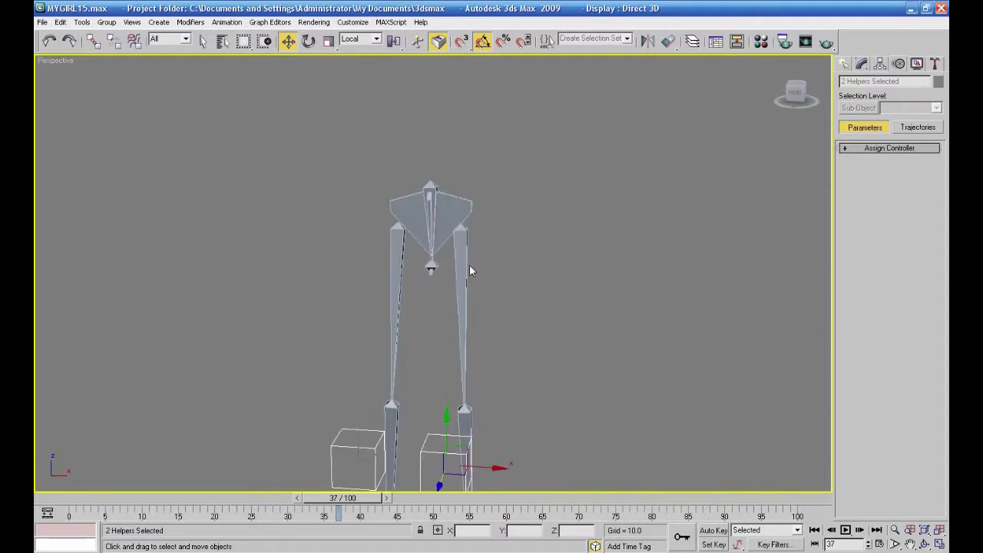
# Step: Select both thigh bones and link them to the pelvis bone as their parent
pyautogui.click(461, 259)
pyautogui.click(395, 253)
pyautogui.click(538, 268)
pyautogui.moveTo(502, 322); pyautogui.dragTo(358, 320)
pyautogui.click(92, 42)
pyautogui.moveTo(392, 278); pyautogui.dragTo(396, 214)
# Step: Apply an IK solver from the pelvis bone Bone06 to the small end bone at its lower tip
pyautogui.keyDown('alt'); pyautogui.moveTo(424, 222); pyautogui.dragTo(530, 293, button='middle'); pyautogui.keyUp('alt')
pyautogui.moveTo(518, 342); pyautogui.dragTo(575, 276, button='middle')
pyautogui.click(559, 269)
pyautogui.moveTo(506, 215); pyautogui.dragTo(523, 264, button='middle')
pyautogui.click(484, 230)
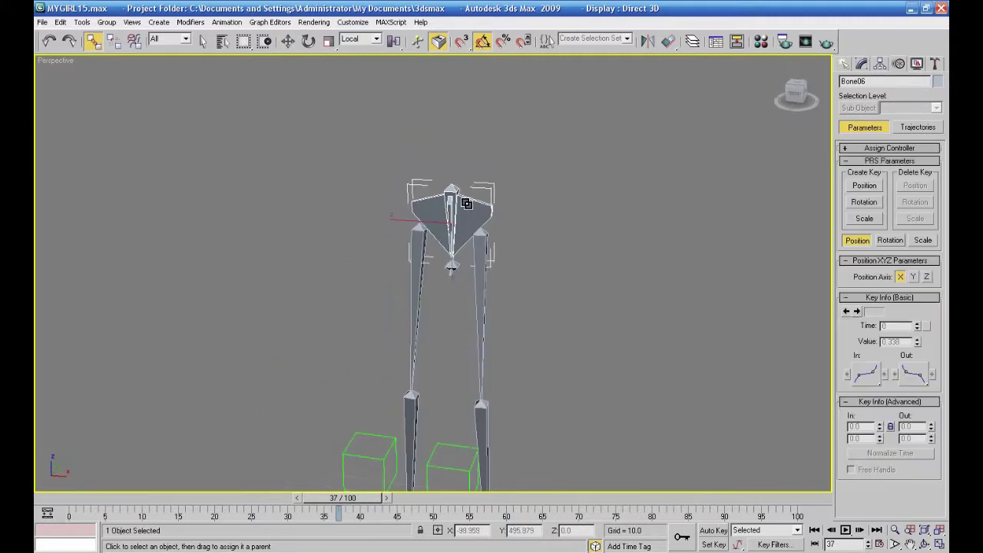
pyautogui.click(227, 22)
pyautogui.moveTo(307, 36)
pyautogui.click(357, 37)
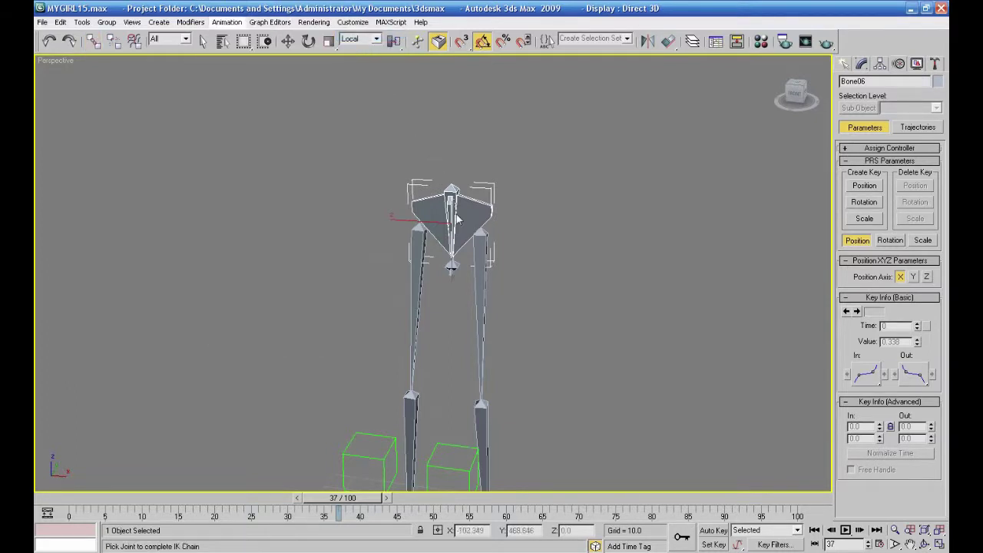
pyautogui.click(453, 268)
pyautogui.click(555, 242)
pyautogui.keyDown('alt'); pyautogui.moveTo(562, 247); pyautogui.dragTo(566, 281, button='middle'); pyautogui.keyUp('alt')
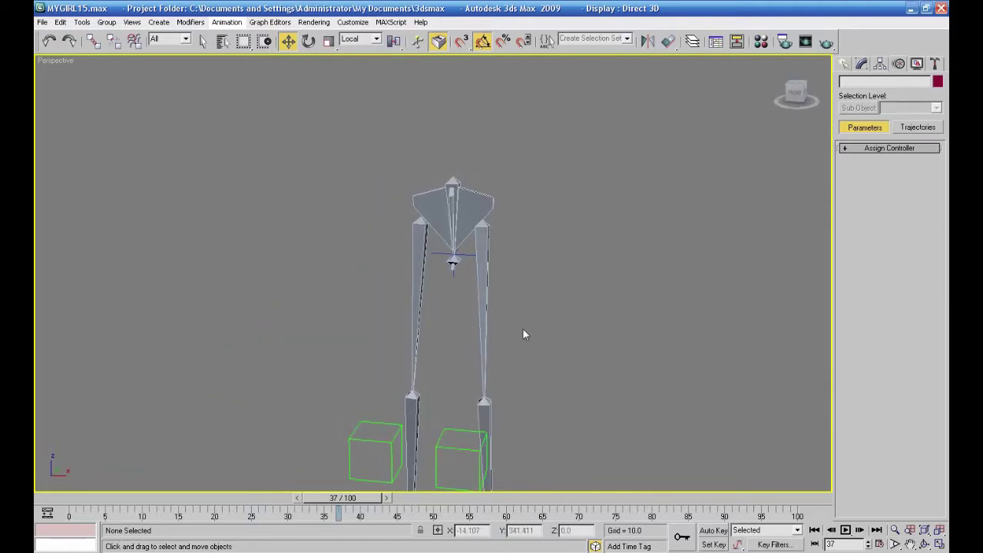
# Step: Create a larger dummy helper beside the hips in the front view and move it onto the pelvis bone
pyautogui.click(861, 66)
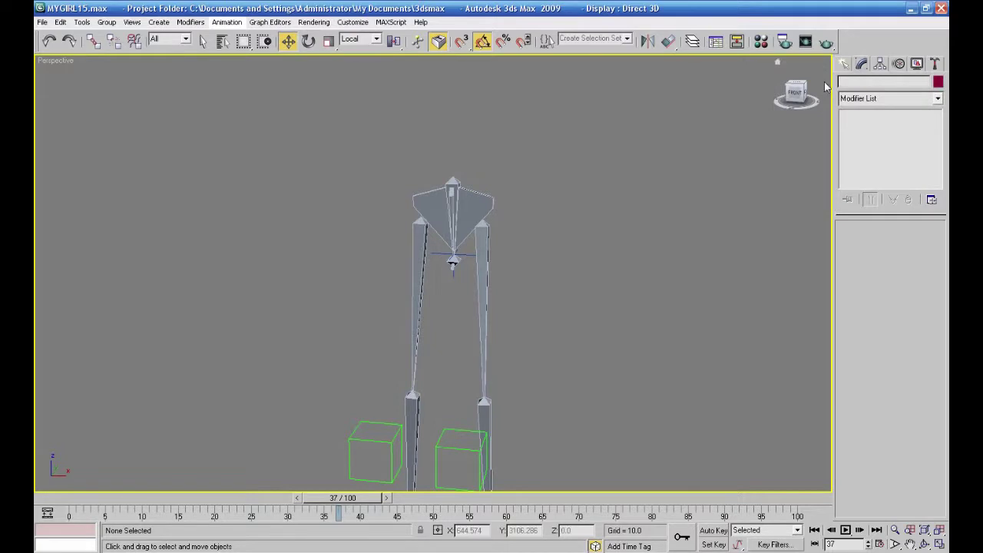
pyautogui.click(846, 64)
pyautogui.click(866, 146)
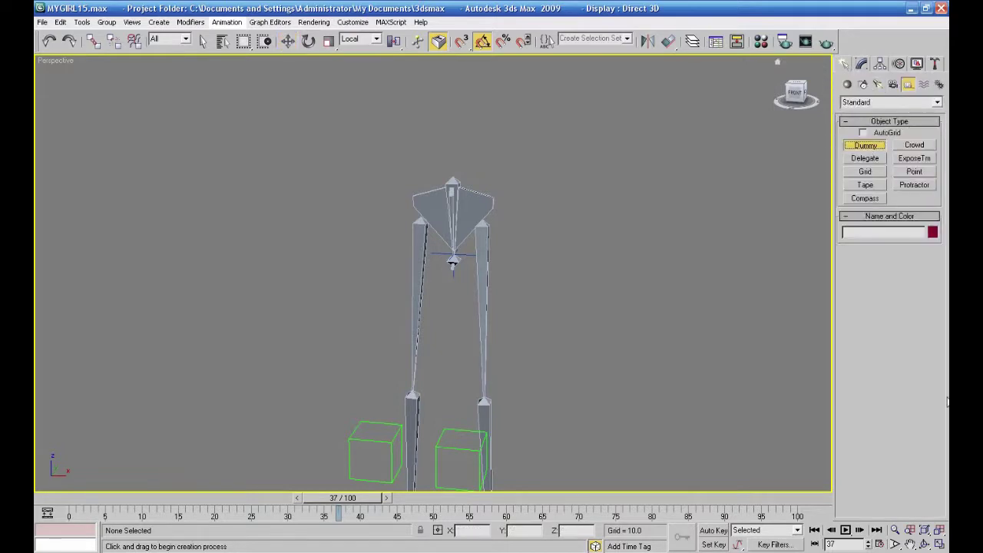
pyautogui.click(939, 544)
pyautogui.moveTo(665, 160); pyautogui.dragTo(718, 268, button='middle')
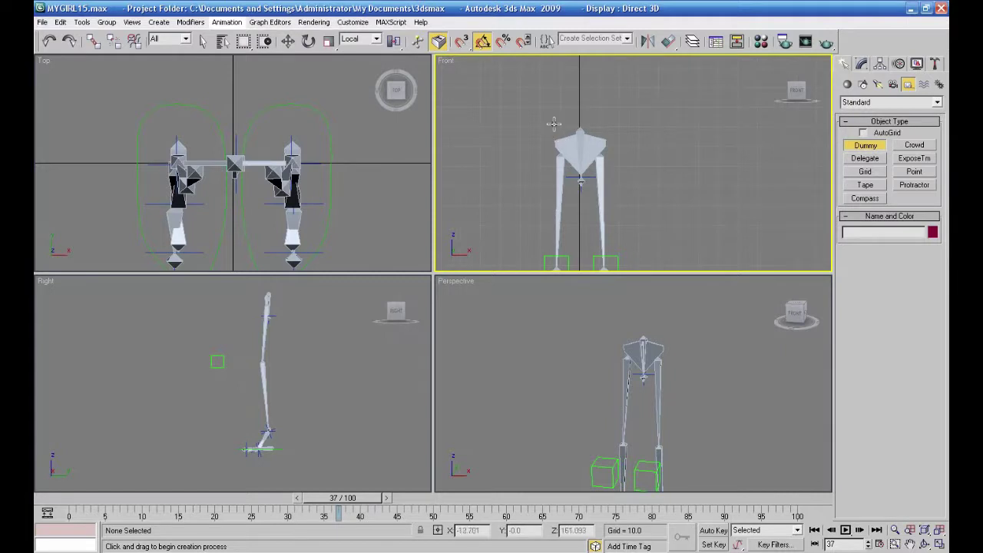
pyautogui.moveTo(555, 127); pyautogui.dragTo(577, 147)
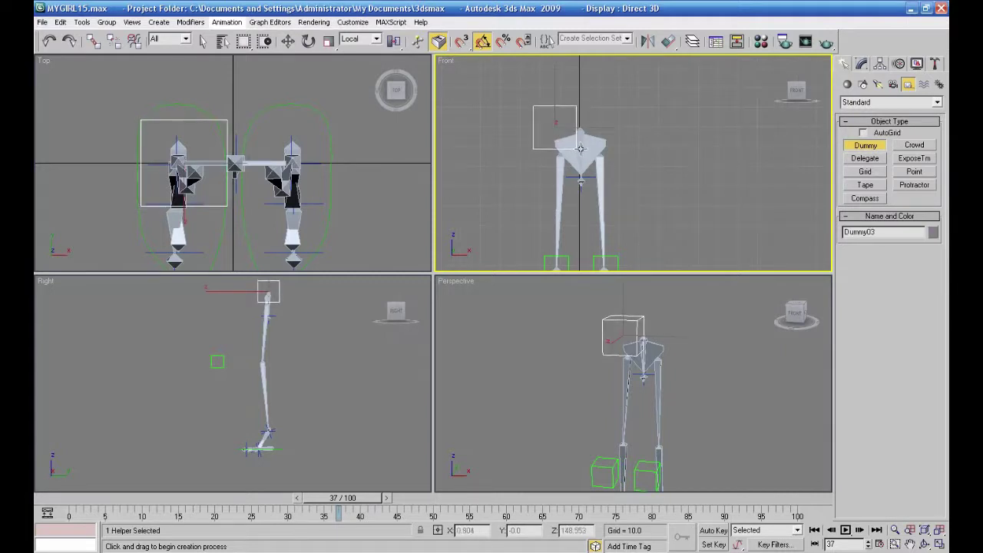
pyautogui.click(287, 40)
pyautogui.moveTo(575, 114); pyautogui.dragTo(602, 132)
# Step: Scale up the pelvis dummy uniformly and fine-tune its position so that it frames the pelvis bone
pyautogui.scroll(5, 602, 132)
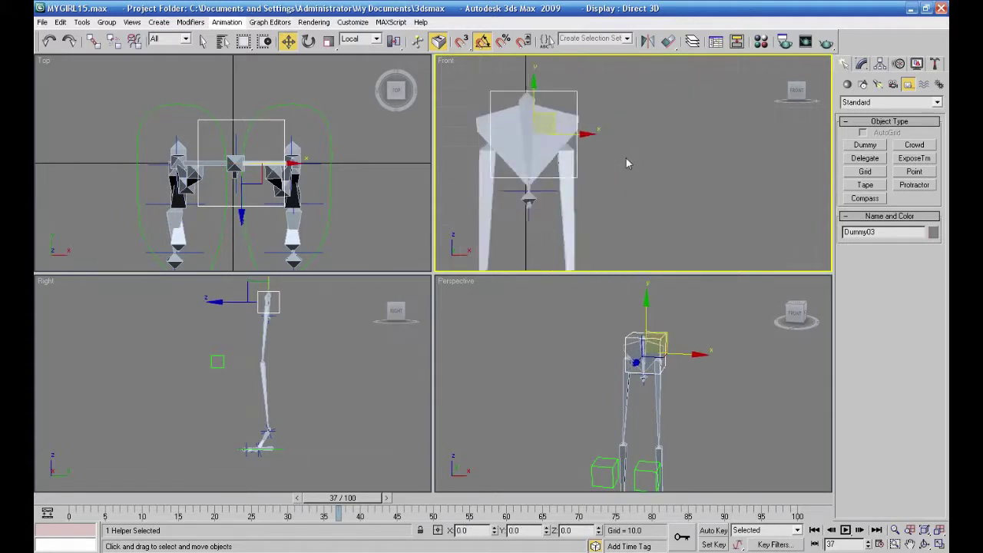
pyautogui.moveTo(571, 129); pyautogui.dragTo(582, 162)
pyautogui.click(328, 42)
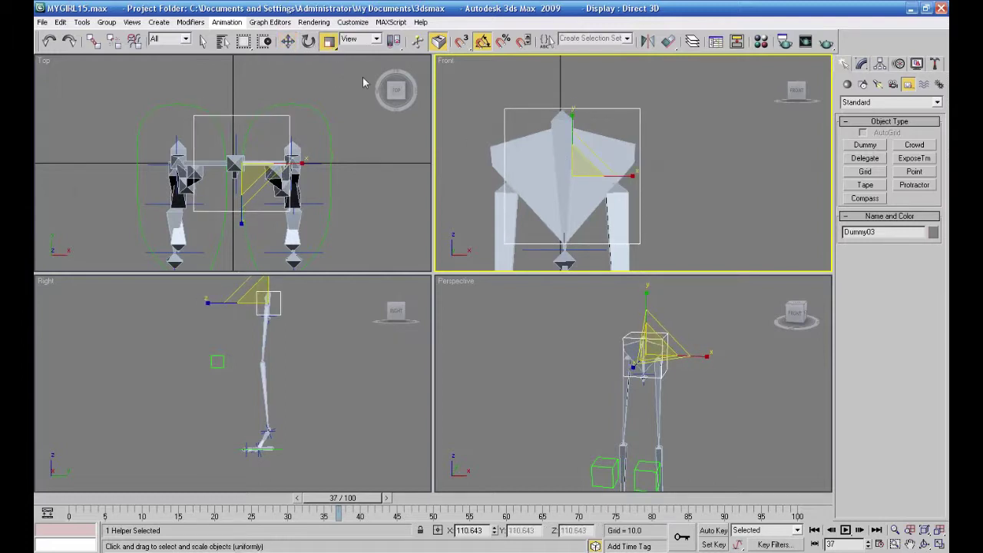
pyautogui.click(288, 42)
pyautogui.moveTo(571, 128); pyautogui.dragTo(572, 132)
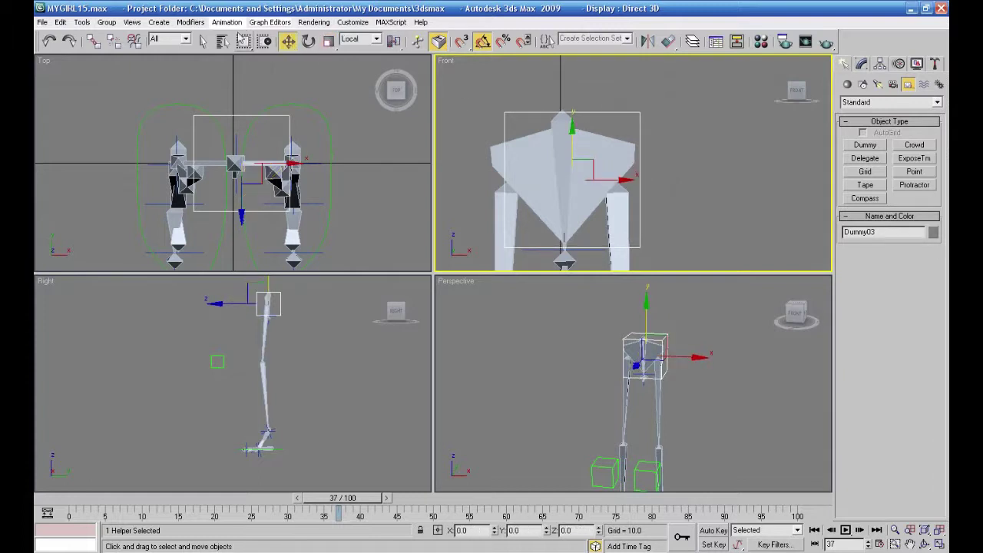
pyautogui.click(330, 43)
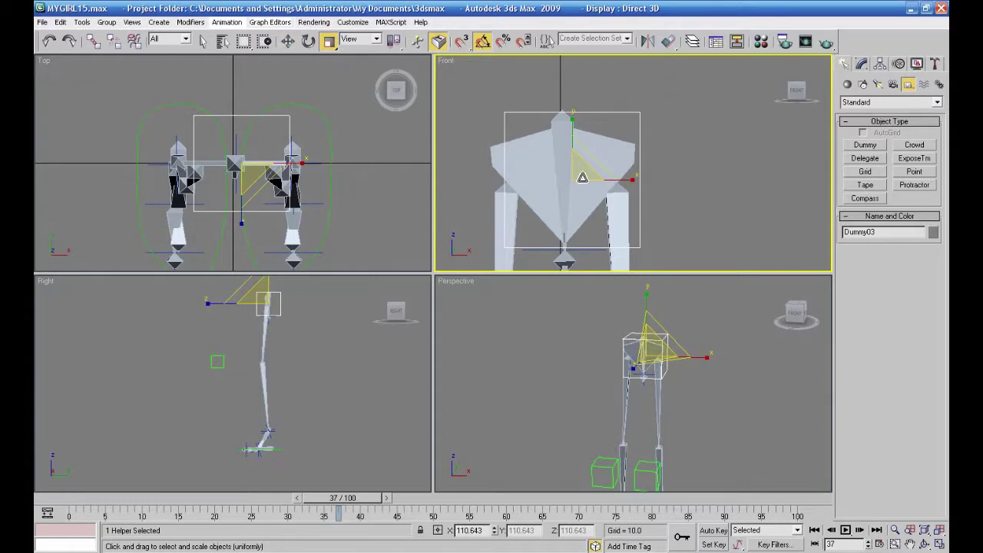
pyautogui.moveTo(581, 175); pyautogui.dragTo(584, 169)
pyautogui.click(693, 202)
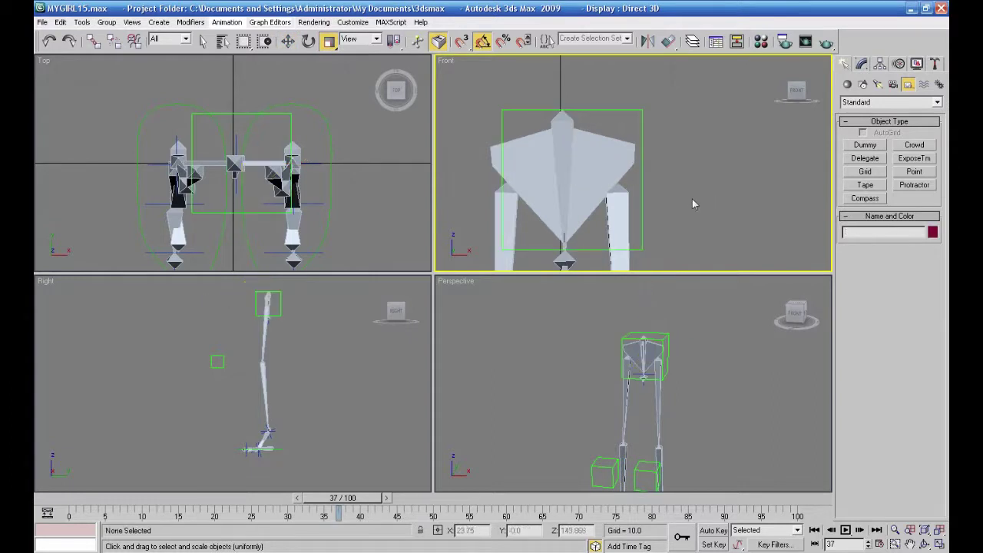
# Step: Turn off hiding of the Geometry category so the character mesh is shown around the leg bones
pyautogui.keyDown('alt'); pyautogui.moveTo(573, 361); pyautogui.dragTo(467, 379, button='middle'); pyautogui.keyUp('alt')
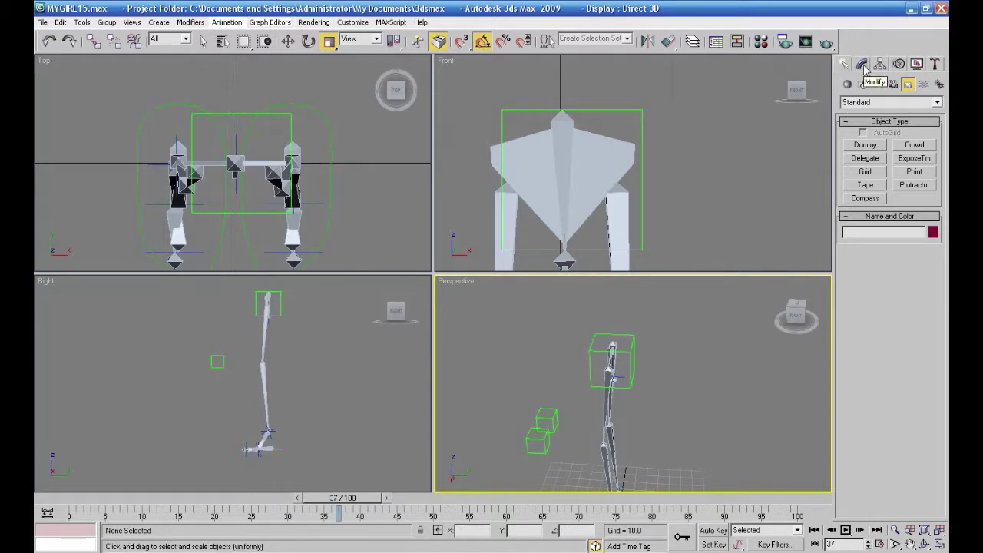
pyautogui.click(917, 63)
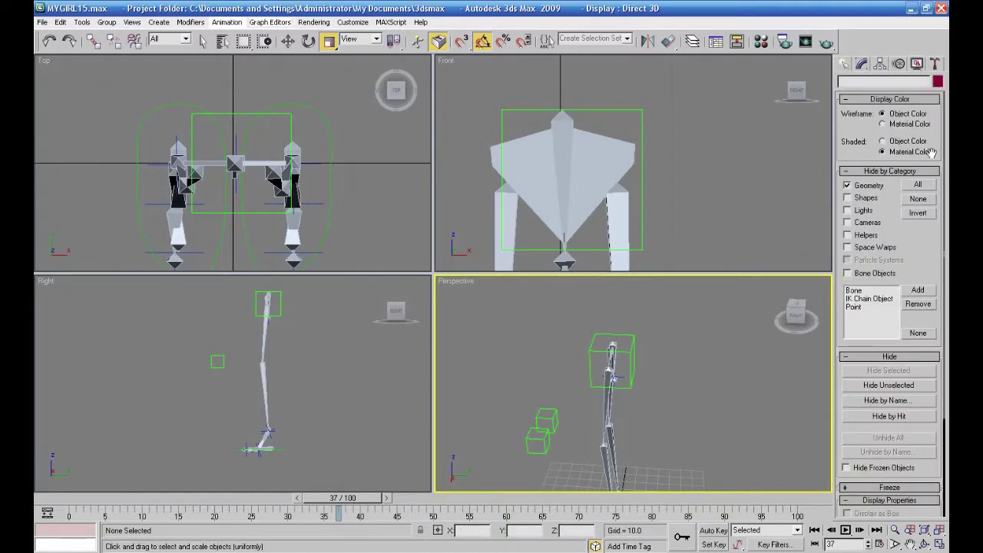
pyautogui.click(849, 186)
pyautogui.click(844, 65)
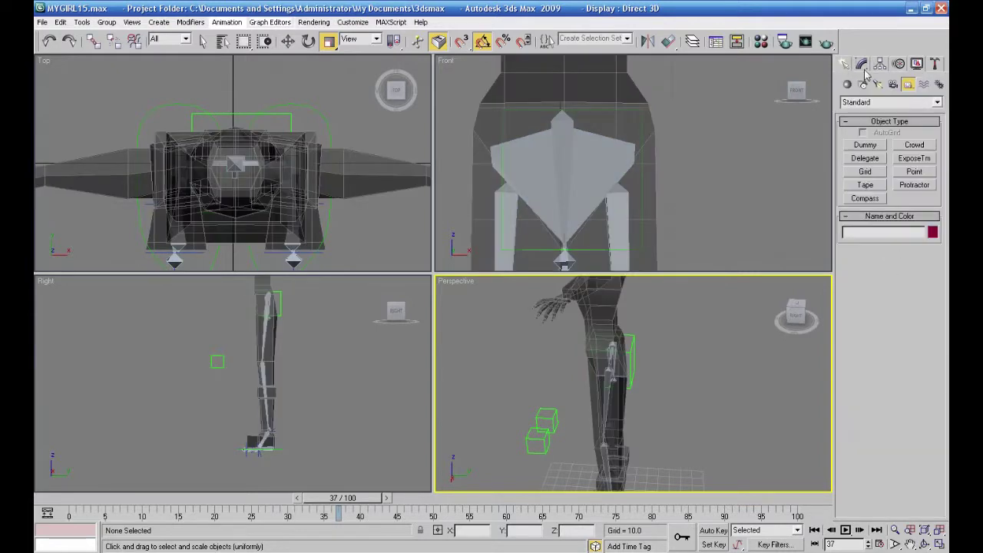
# Step: Start a bone chain in the right view just above the pelvis bone and place its joints up through the lower back
pyautogui.click(924, 85)
pyautogui.click(939, 84)
pyautogui.click(865, 146)
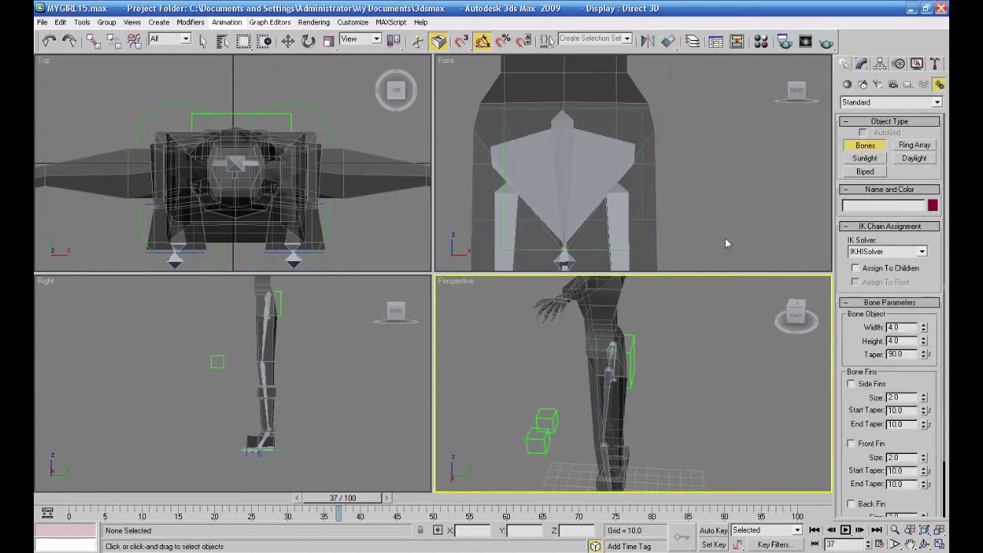
pyautogui.rightClick(335, 384)
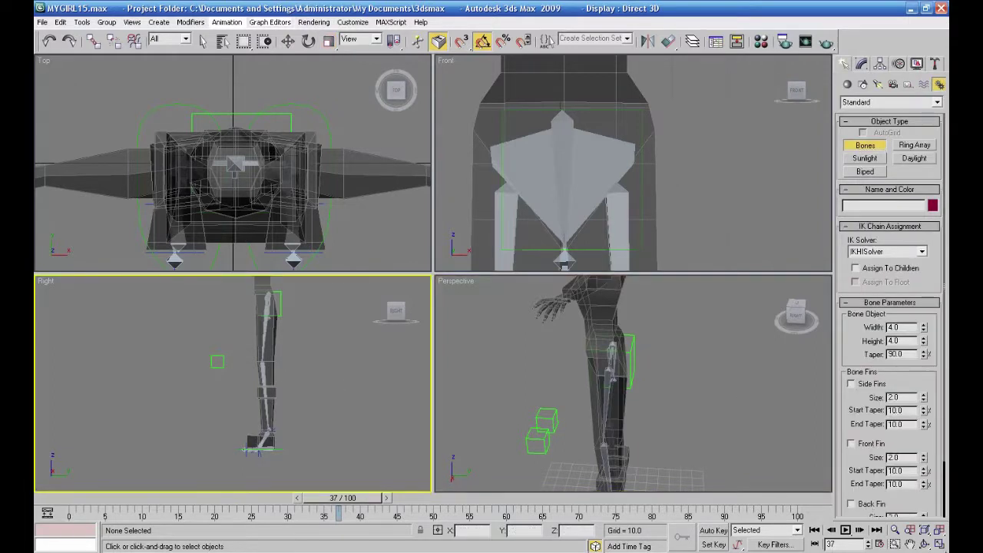
pyautogui.click(940, 544)
pyautogui.moveTo(535, 312); pyautogui.dragTo(529, 350, button='middle')
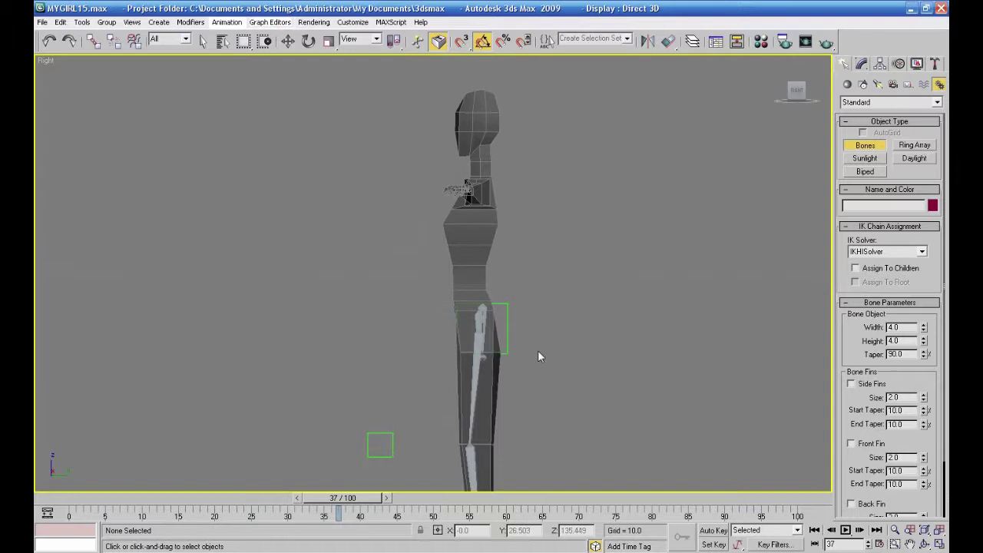
pyautogui.scroll(4, 543, 352)
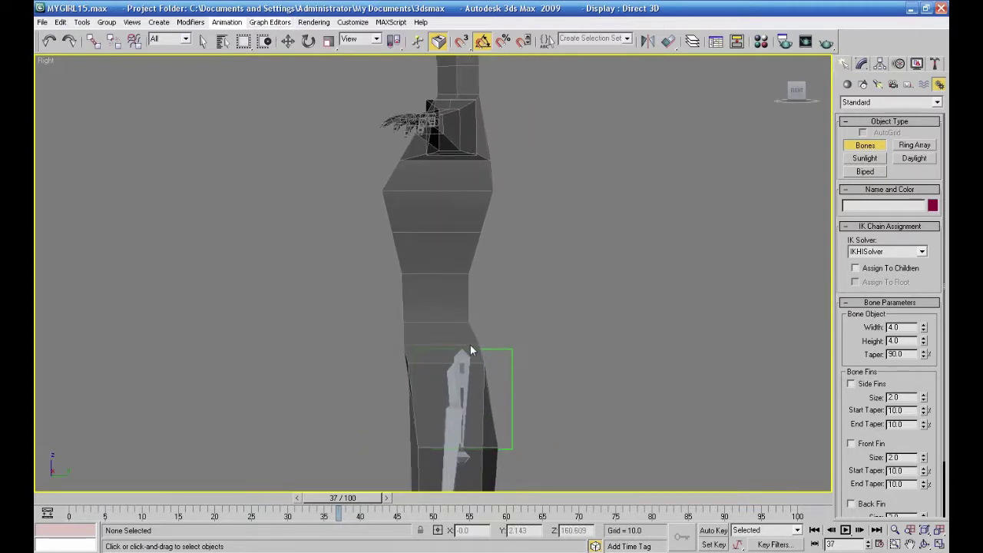
pyautogui.click(470, 346)
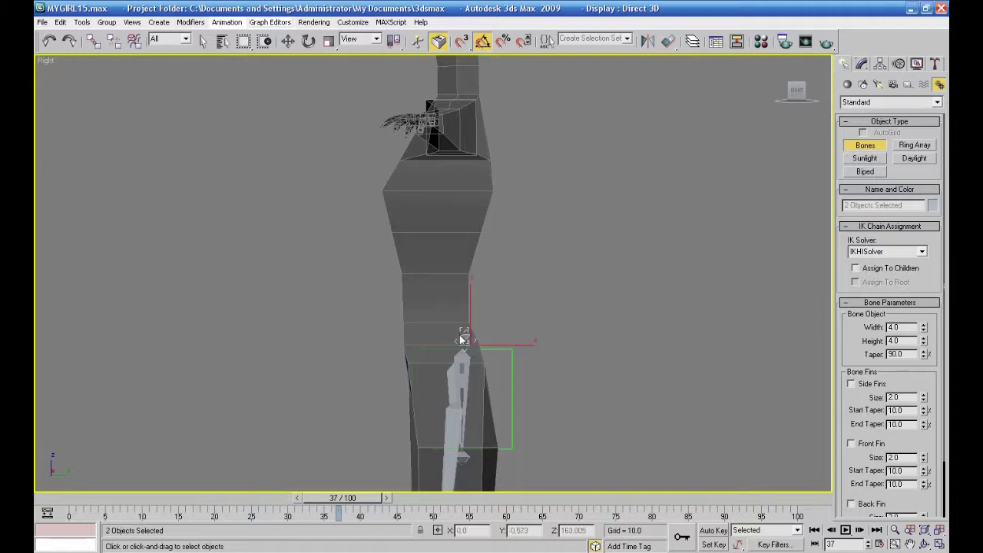
pyautogui.click(456, 316)
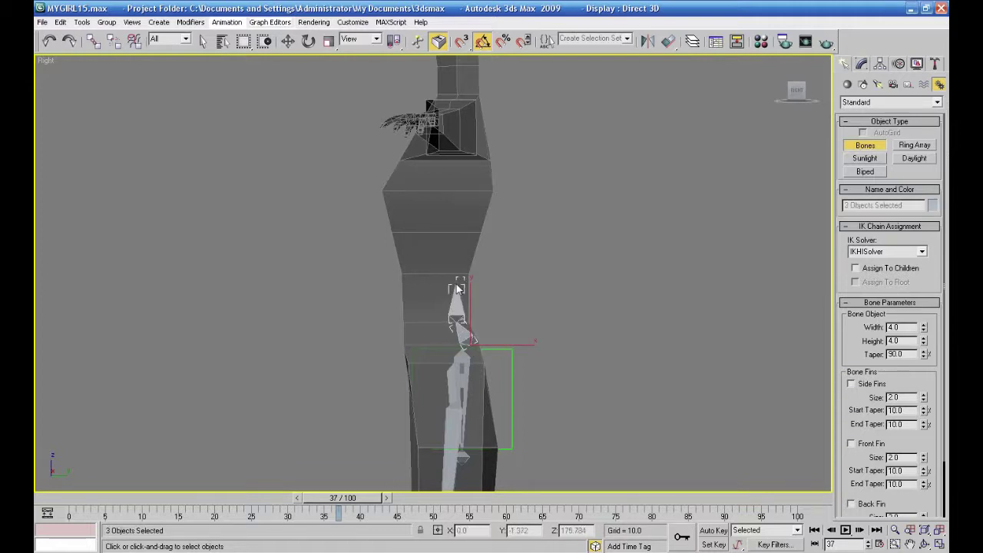
pyautogui.click(464, 276)
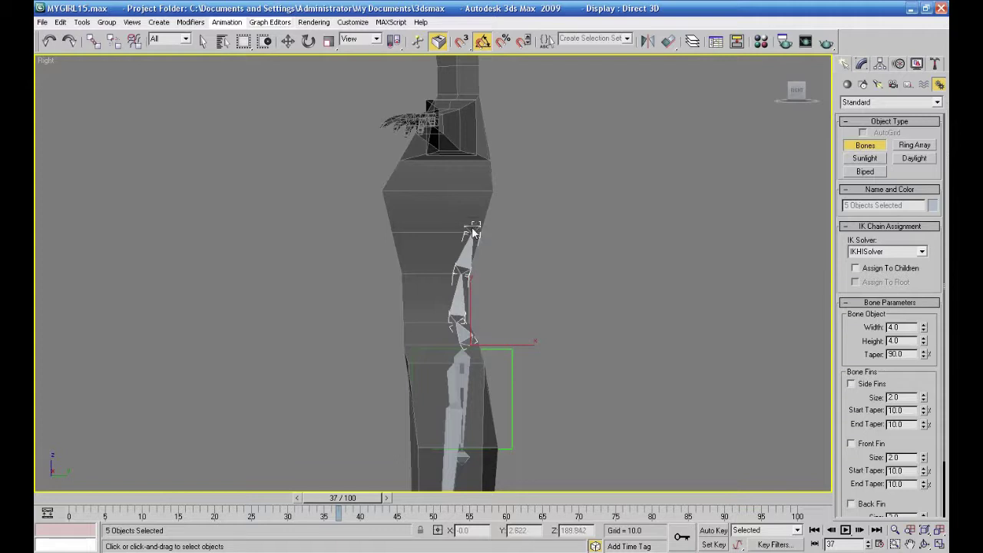
# Step: Continue the spine chain through the chest, neck and head, and finish it with a small end bone above the head
pyautogui.scroll(-1, 455, 100)
pyautogui.click(453, 105)
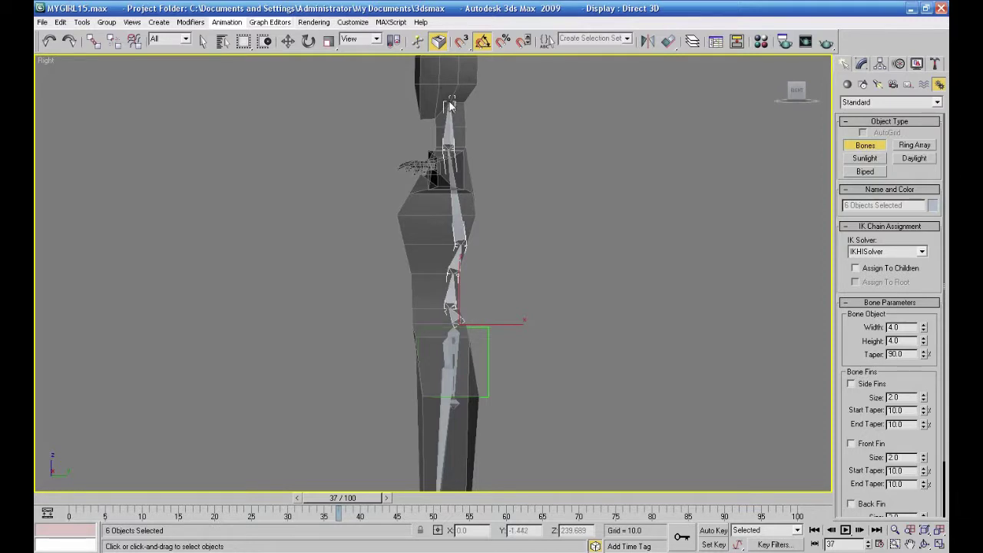
pyautogui.scroll(-2, 449, 105)
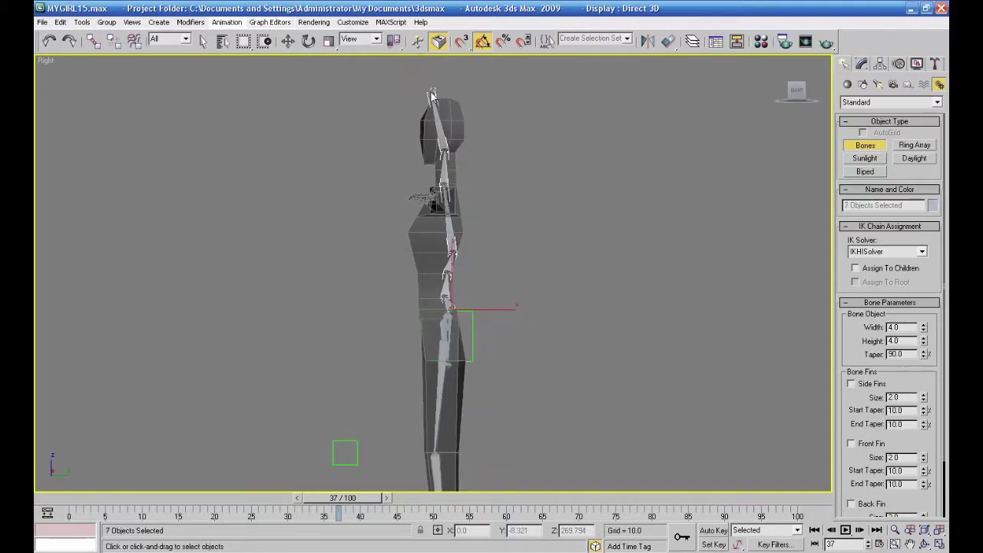
pyautogui.rightClick(432, 93)
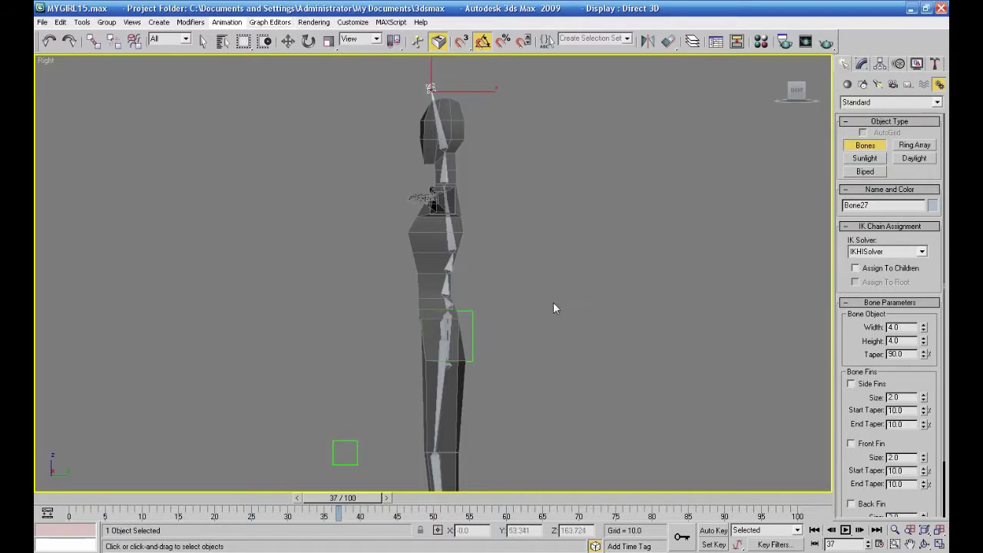
pyautogui.moveTo(556, 307); pyautogui.dragTo(545, 276, button='middle')
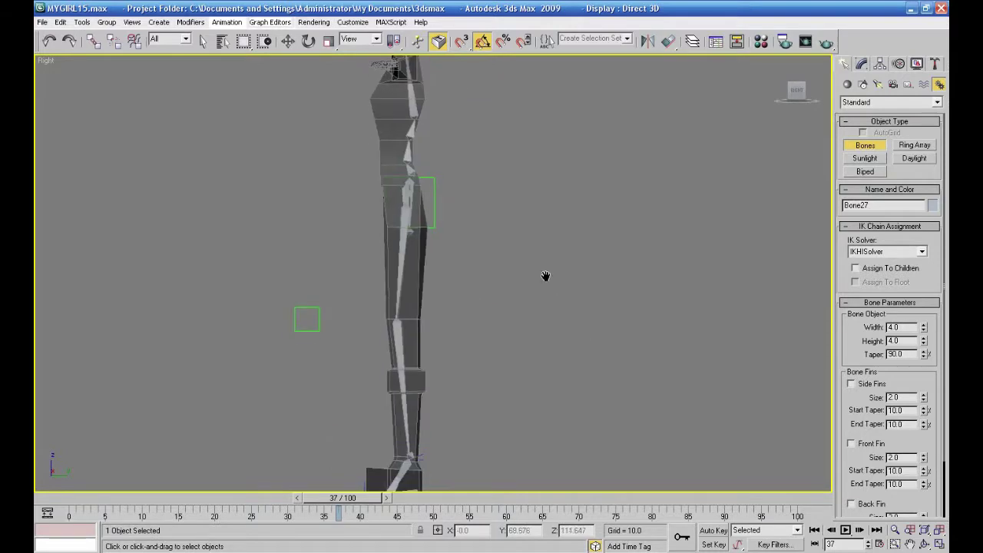
pyautogui.click(938, 543)
pyautogui.click(694, 199)
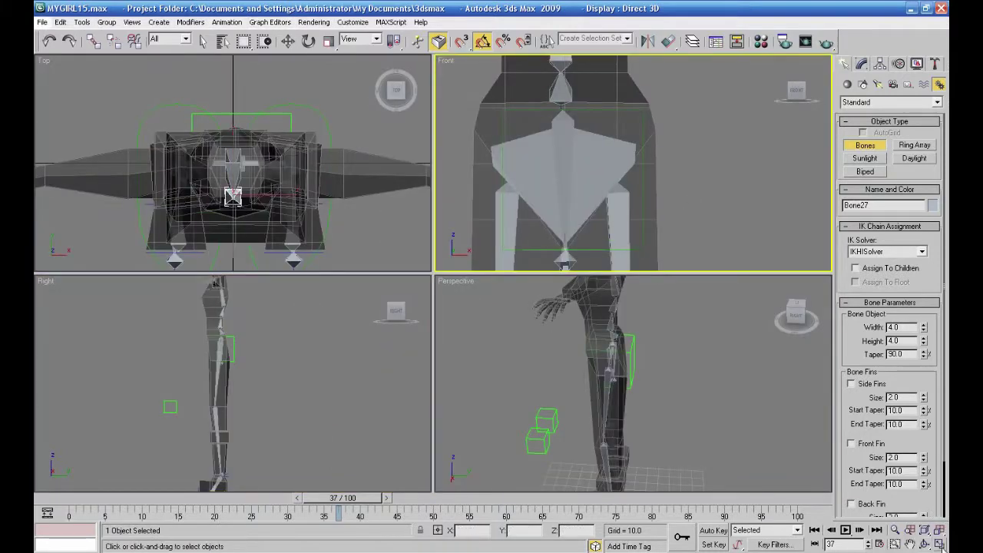
pyautogui.click(939, 544)
pyautogui.scroll(-5, 586, 371)
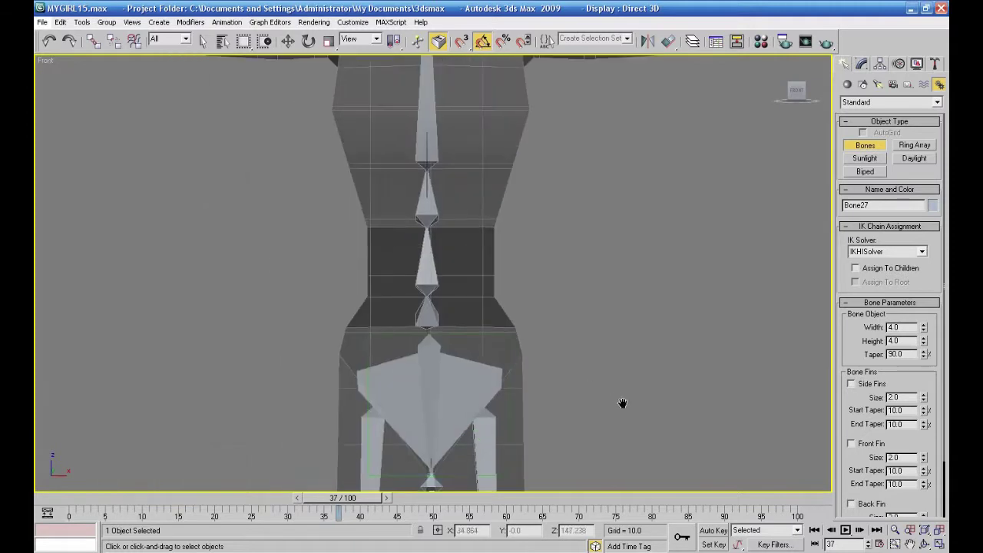
pyautogui.scroll(-2, 623, 403)
pyautogui.click(430, 377)
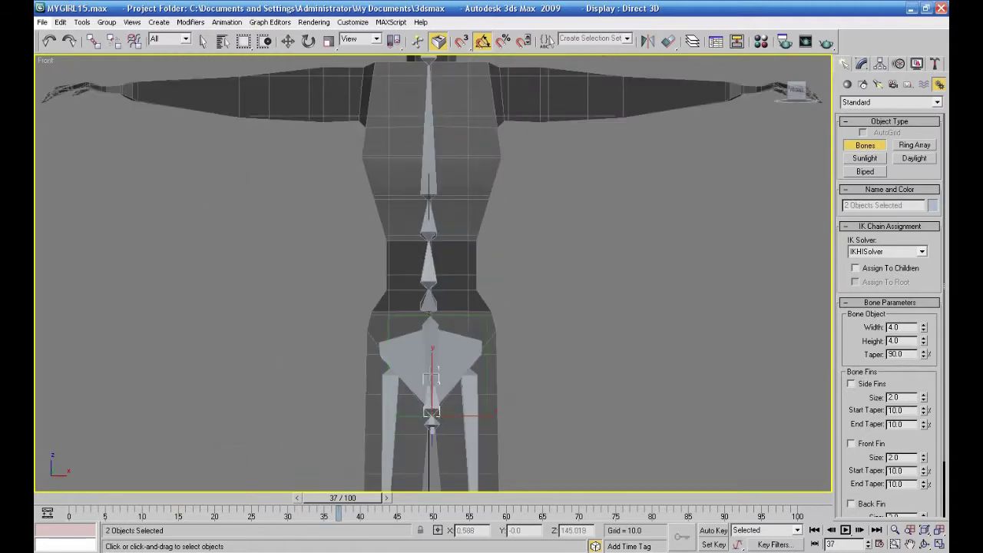
pyautogui.rightClick(430, 377)
pyautogui.rightClick(431, 377)
pyautogui.click(580, 378)
pyautogui.rightClick(580, 378)
pyautogui.click(549, 374)
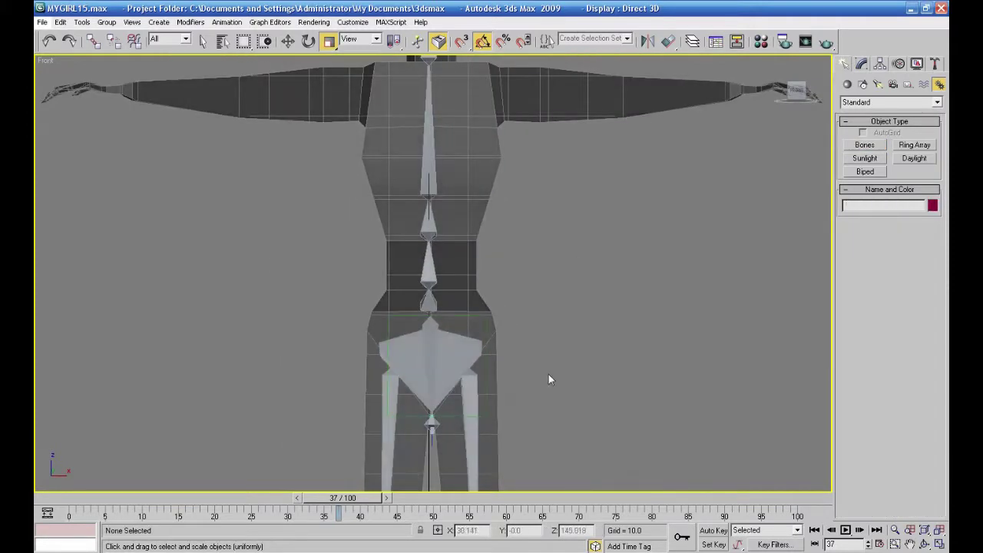
# Step: Examine how the spine bones sit inside the character mesh from the front and from several perspective angles
pyautogui.click(433, 369)
pyautogui.click(422, 305)
pyautogui.click(425, 299)
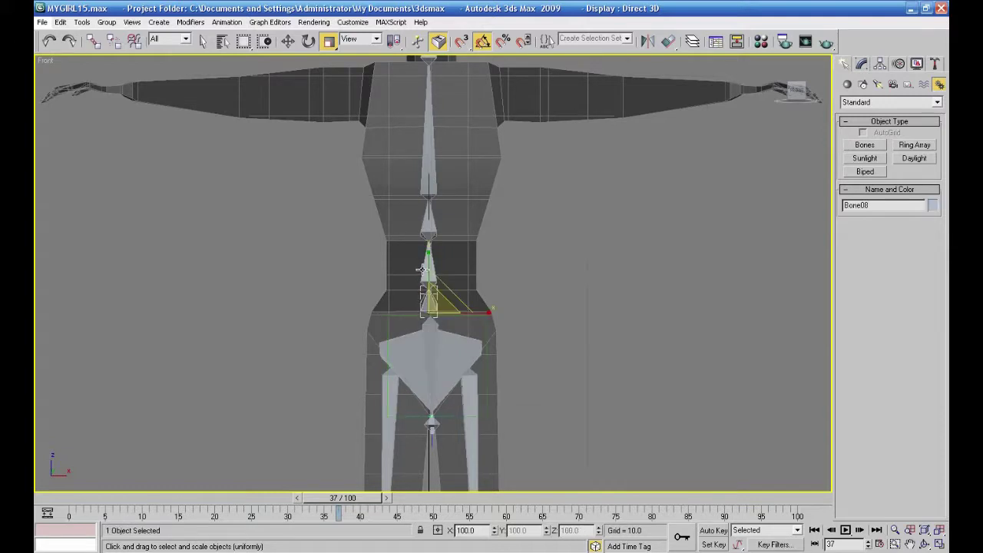
pyautogui.moveTo(578, 201); pyautogui.dragTo(595, 430, button='middle')
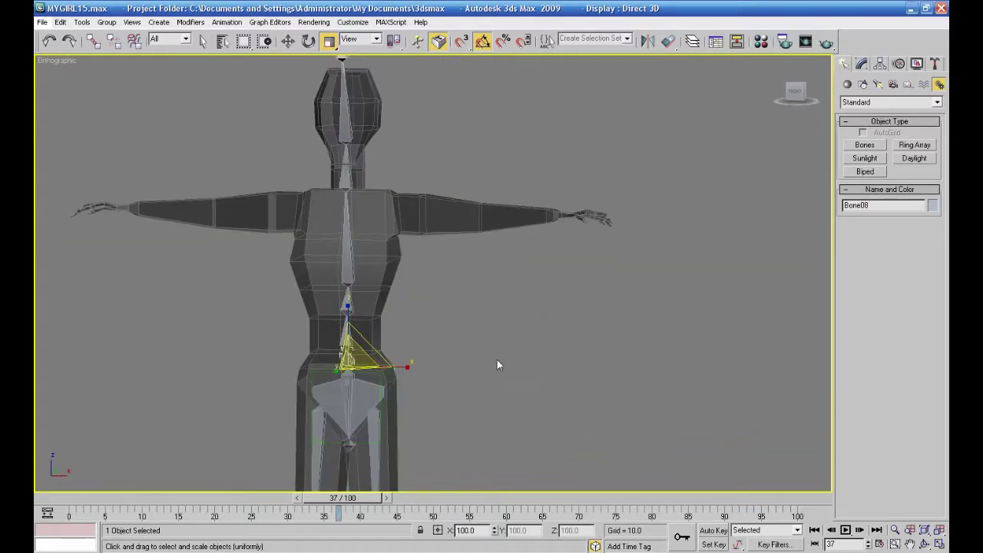
pyautogui.press('p')
pyautogui.keyDown('alt'); pyautogui.moveTo(538, 375); pyautogui.dragTo(564, 408, button='middle'); pyautogui.keyUp('alt')
pyautogui.keyDown('alt'); pyautogui.moveTo(442, 271); pyautogui.dragTo(350, 215, button='middle'); pyautogui.keyUp('alt')
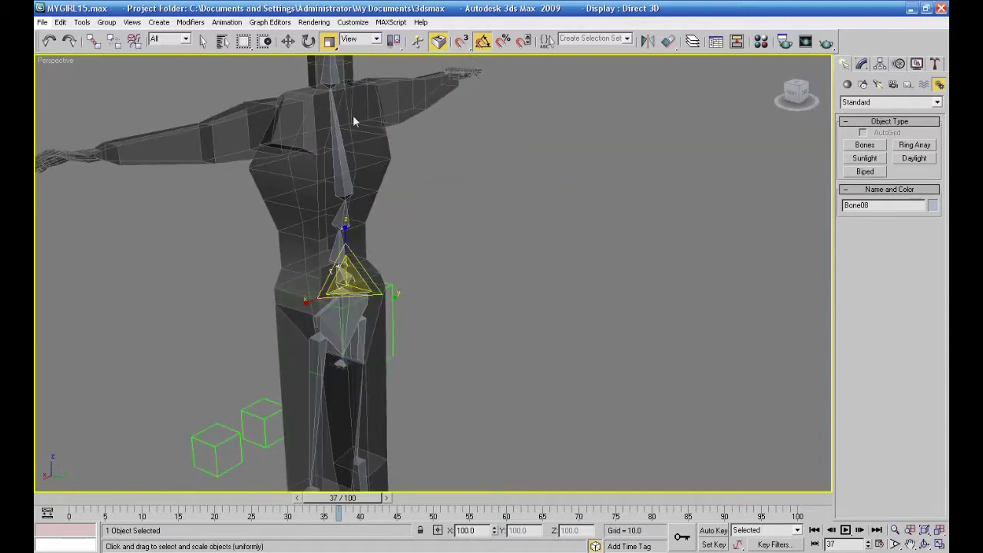
pyautogui.keyDown('alt'); pyautogui.moveTo(361, 282); pyautogui.dragTo(409, 263, button='middle'); pyautogui.keyUp('alt')
pyautogui.click(410, 263)
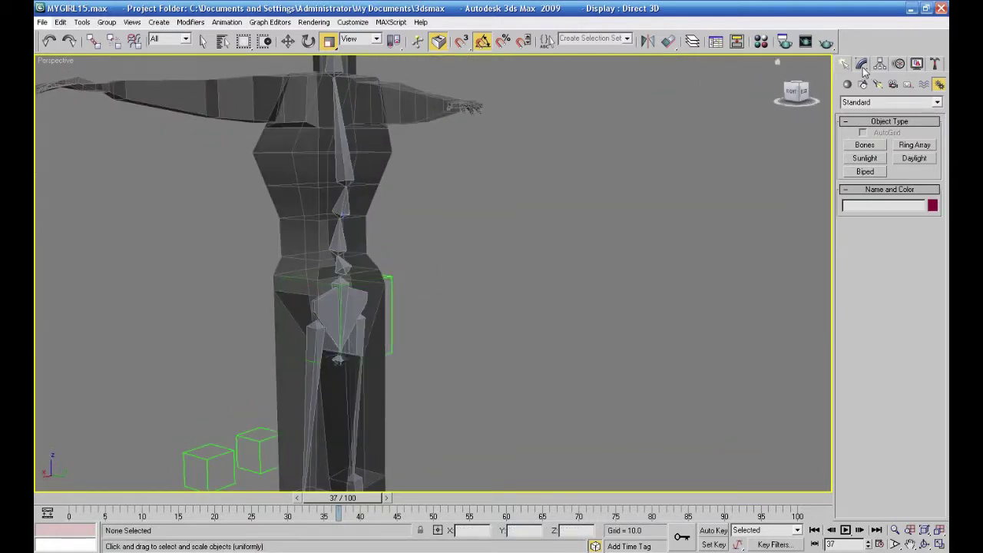
# Step: Hide the Geometry category so that only the bones and helpers are displayed in the perspective view
pyautogui.click(919, 66)
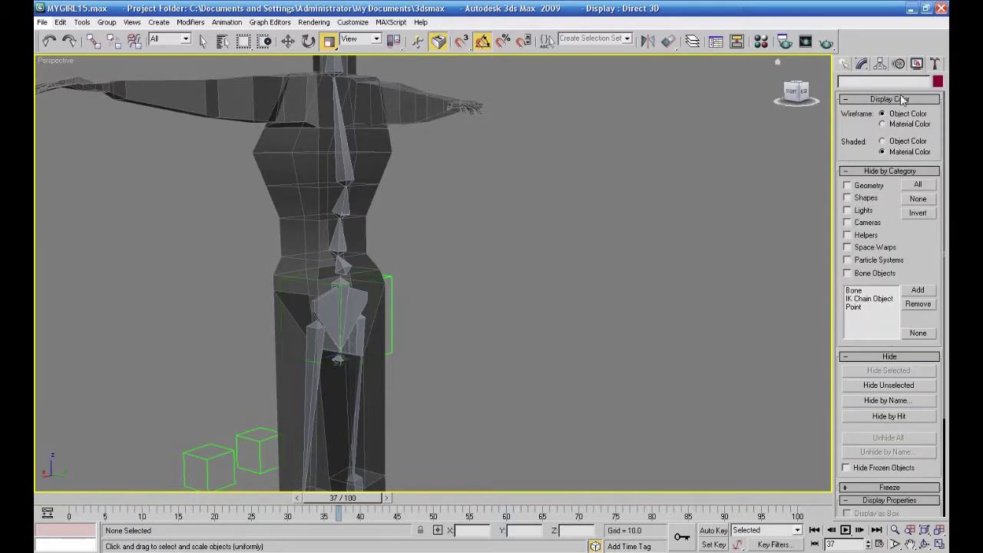
pyautogui.click(847, 185)
pyautogui.keyDown('alt'); pyautogui.moveTo(721, 236); pyautogui.dragTo(686, 262, button='middle'); pyautogui.keyUp('alt')
pyautogui.scroll(-4, 714, 253)
pyautogui.scroll(8, 686, 262)
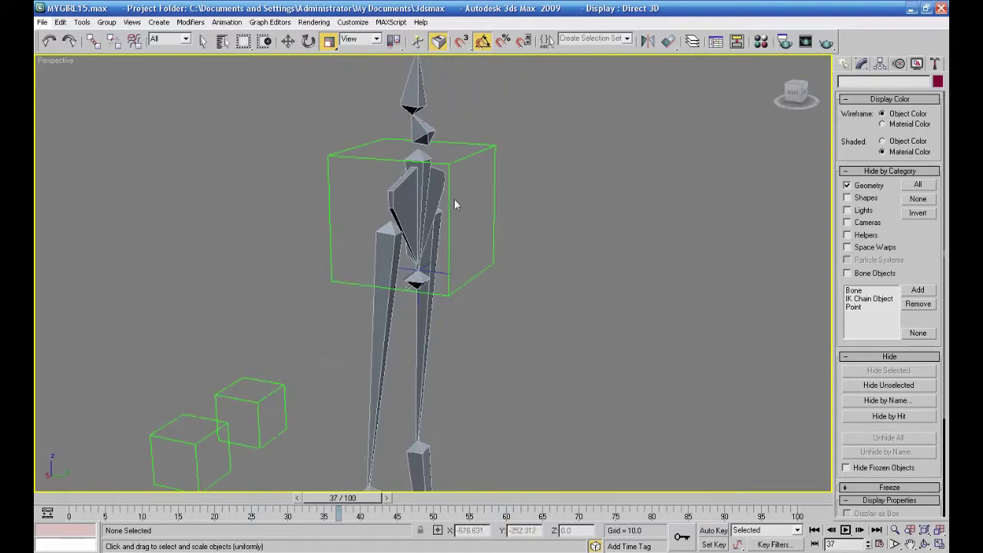
# Step: Link the lowest spine bone, Bone08, to the pelvis bone as its parent
pyautogui.click(421, 135)
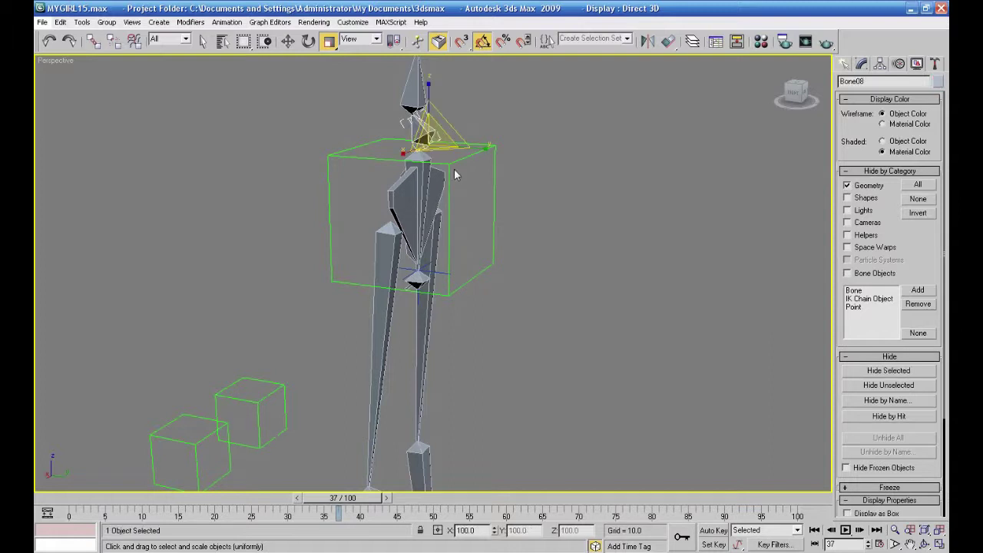
pyautogui.click(91, 43)
pyautogui.click(289, 41)
pyautogui.moveTo(396, 144)
pyautogui.mouseDown()
pyautogui.moveTo(347, 175)
pyautogui.moveTo(396, 144)
pyautogui.mouseUp()
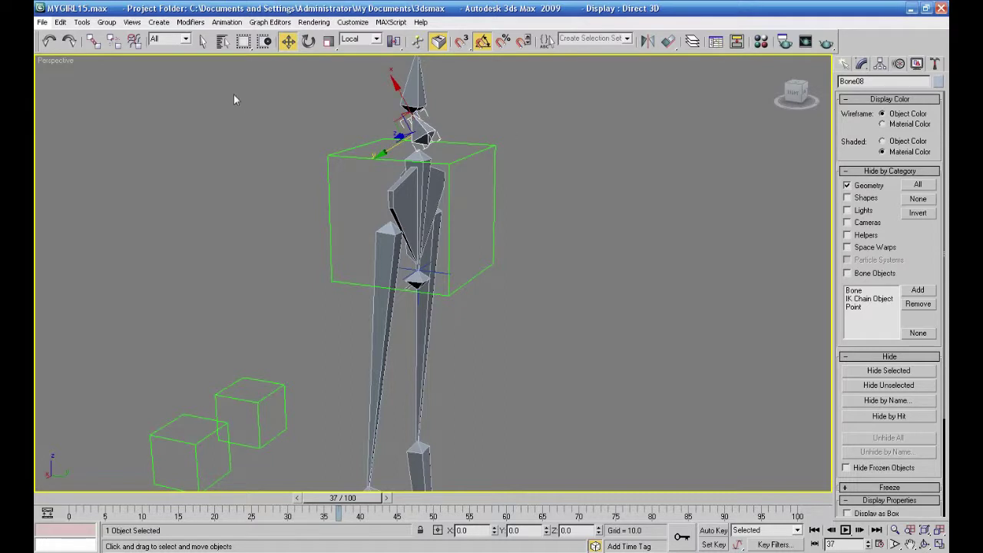
pyautogui.click(93, 42)
pyautogui.moveTo(427, 140); pyautogui.dragTo(413, 196)
pyautogui.scroll(2, 269, 184)
pyautogui.scroll(-2, 270, 184)
pyautogui.click(270, 184)
pyautogui.keyDown('alt'); pyautogui.moveTo(294, 223); pyautogui.dragTo(503, 278, button='middle'); pyautogui.keyUp('alt')
pyautogui.hotkey('ctrl', 'z')
pyautogui.scroll(-2, 530, 268)
# Step: Turn on the front fin and side fins of the head bone, Bone26
pyautogui.click(456, 146)
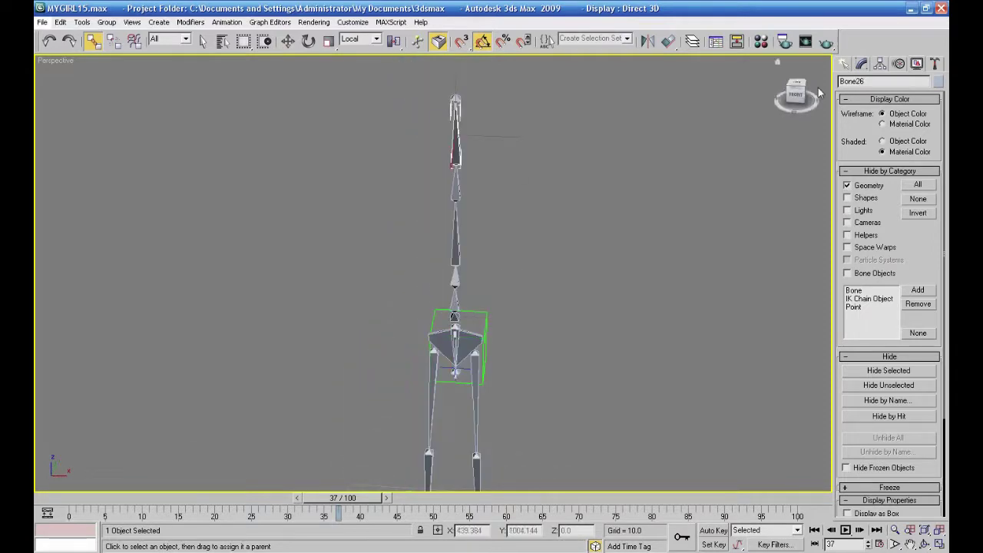
pyautogui.click(862, 64)
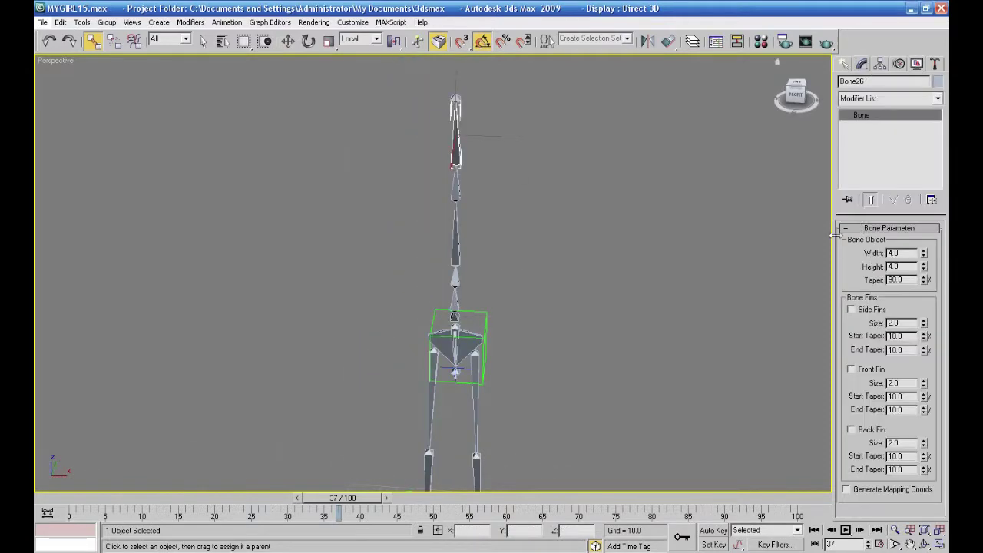
pyautogui.click(852, 369)
pyautogui.keyDown('alt'); pyautogui.moveTo(738, 353); pyautogui.dragTo(806, 368, button='middle'); pyautogui.keyUp('alt')
pyautogui.click(851, 309)
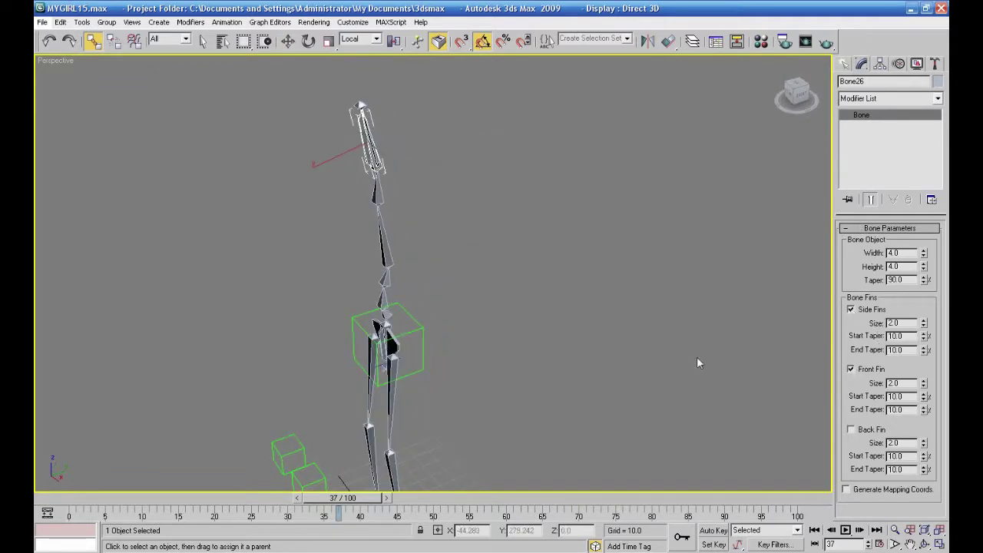
pyautogui.keyDown('alt'); pyautogui.moveTo(696, 357); pyautogui.dragTo(725, 347, button='middle'); pyautogui.keyUp('alt')
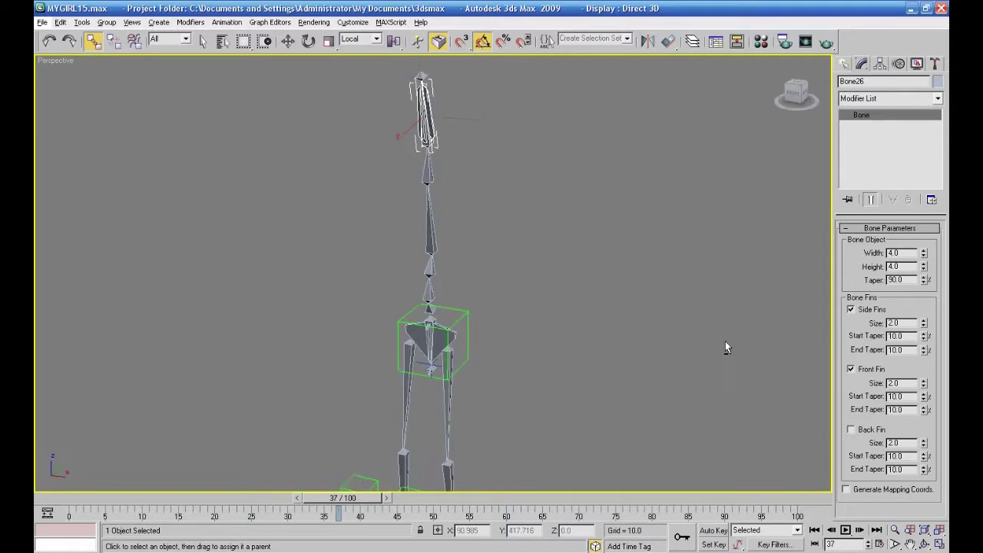
# Step: Turn on front and side fins for the neck bone, Bone25, and the long chest bone beneath it
pyautogui.click(441, 200)
pyautogui.click(428, 167)
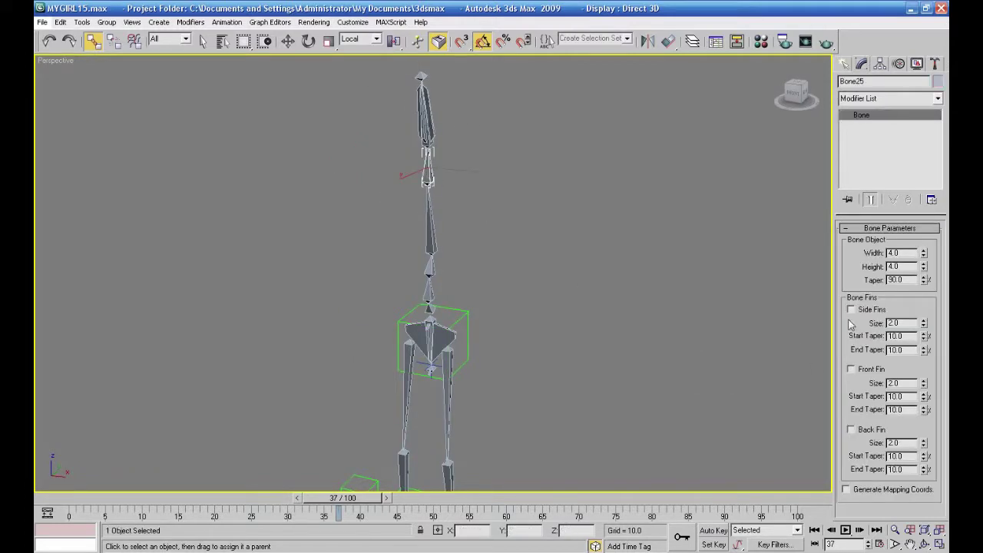
pyautogui.click(851, 370)
pyautogui.click(658, 307)
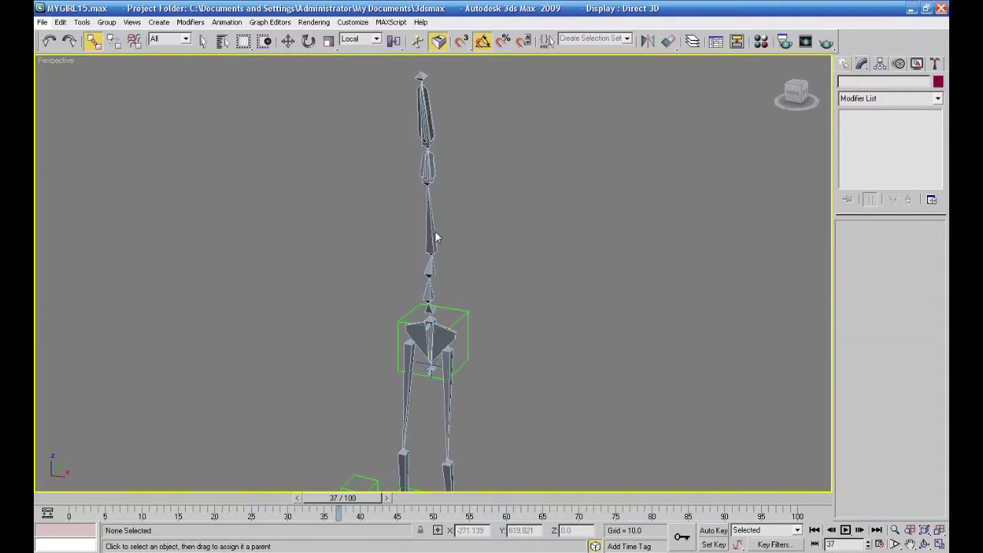
pyautogui.click(432, 229)
pyautogui.click(851, 370)
pyautogui.click(851, 308)
pyautogui.click(516, 308)
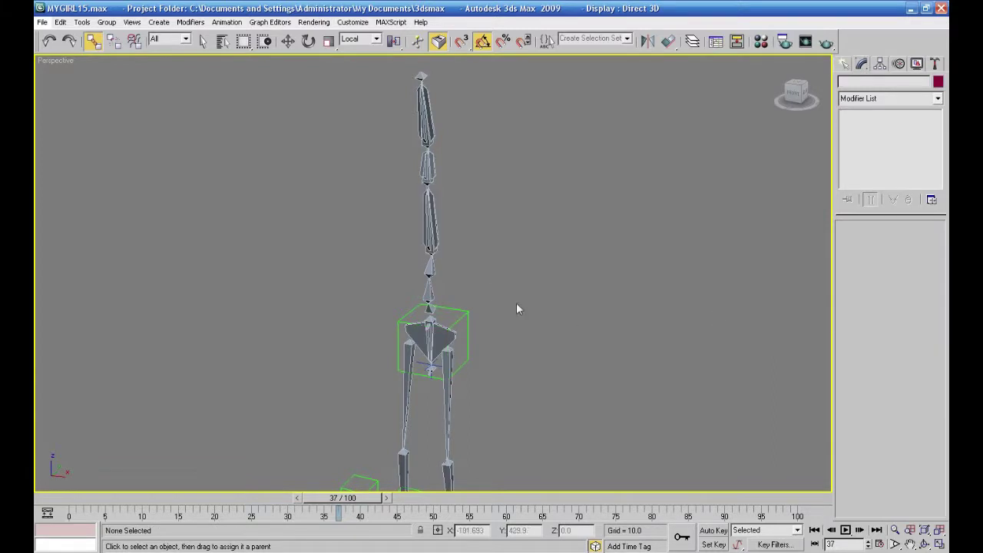
# Step: Turn on the front fin and side fins of the two lower-back bones, Bone23 and Bone09
pyautogui.click(433, 268)
pyautogui.click(850, 369)
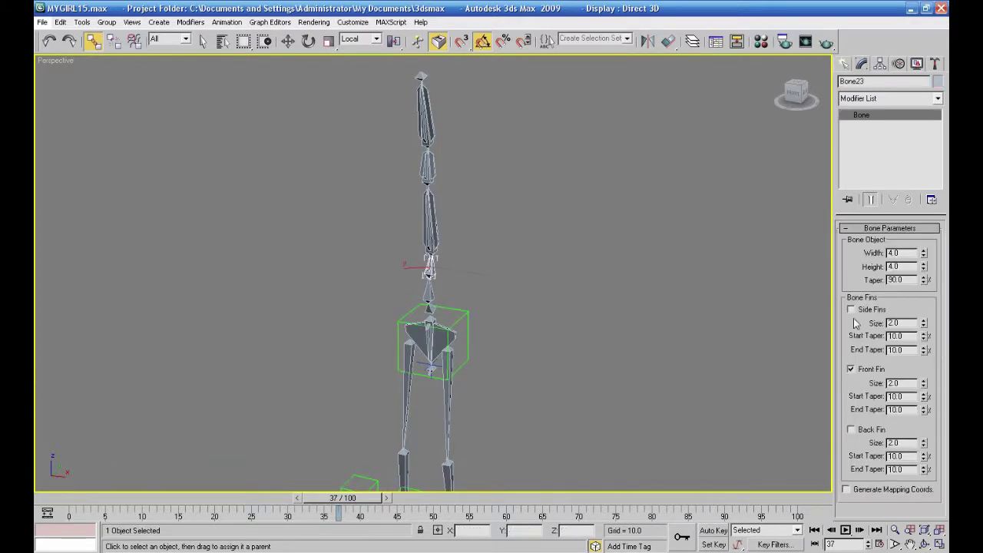
pyautogui.click(851, 308)
pyautogui.click(740, 333)
pyautogui.click(429, 300)
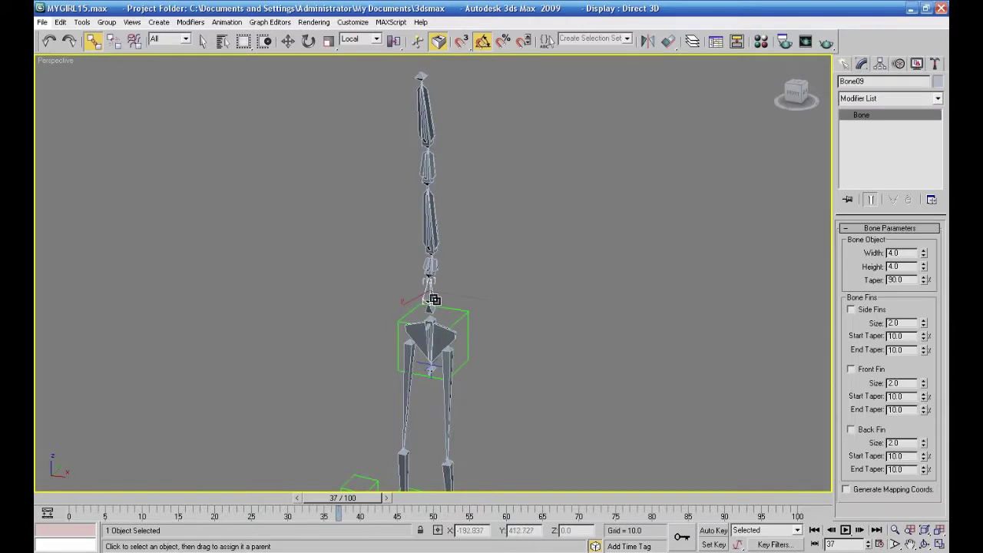
pyautogui.click(850, 370)
pyautogui.click(850, 309)
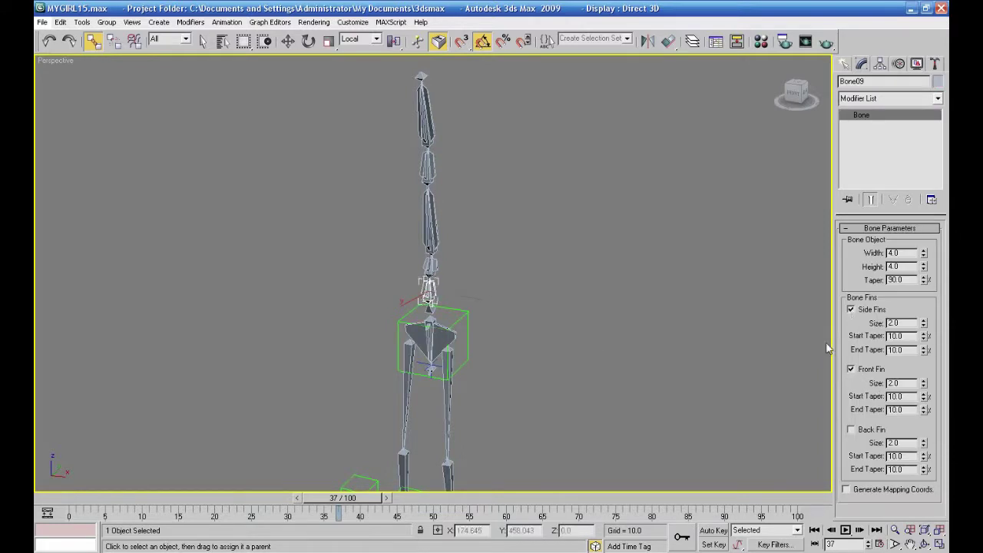
pyautogui.click(481, 345)
# Step: Turn on the front fin and side fins of Bone08, the lowest spine bone above the pelvis
pyautogui.click(430, 308)
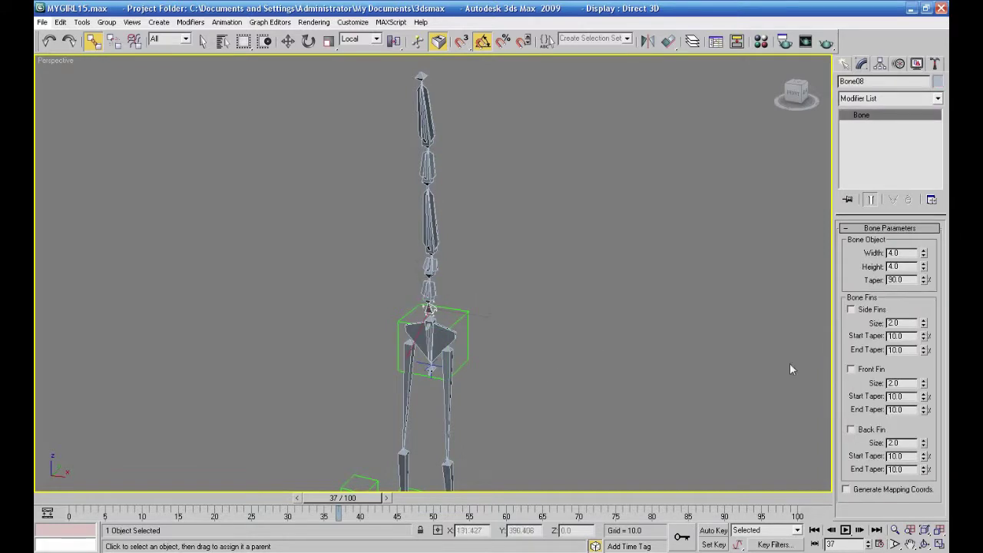
pyautogui.click(851, 370)
pyautogui.click(850, 309)
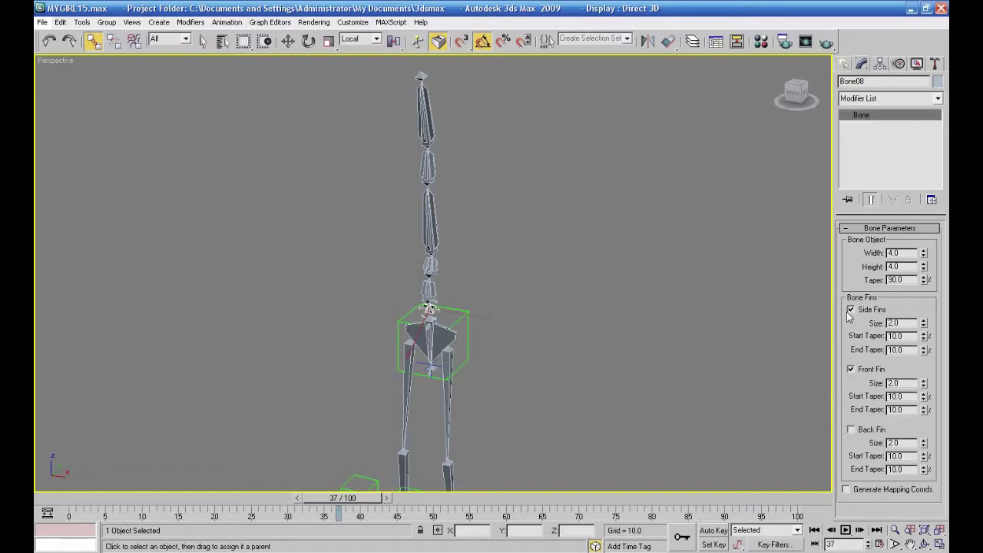
# Step: Widen the side fins of the neck bone, Bone25, to about 6.06 and enlarge those of the chest bone, Bone24
pyautogui.click(756, 347)
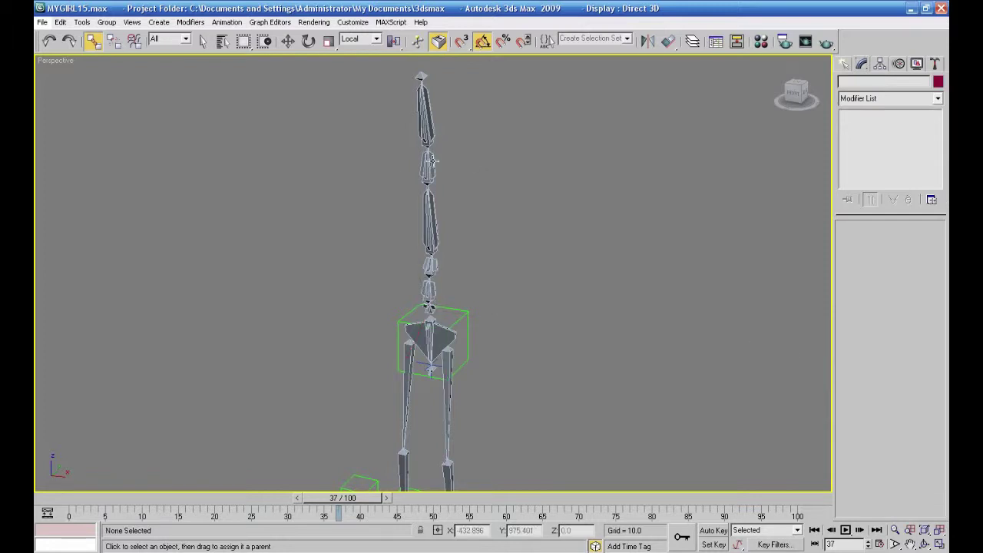
pyautogui.click(432, 159)
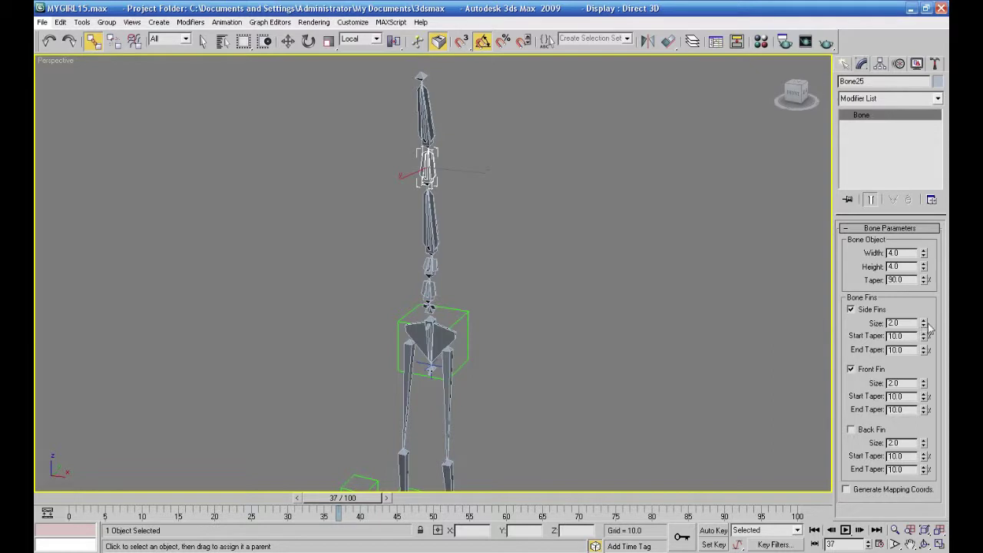
pyautogui.moveTo(926, 323); pyautogui.dragTo(920, 198)
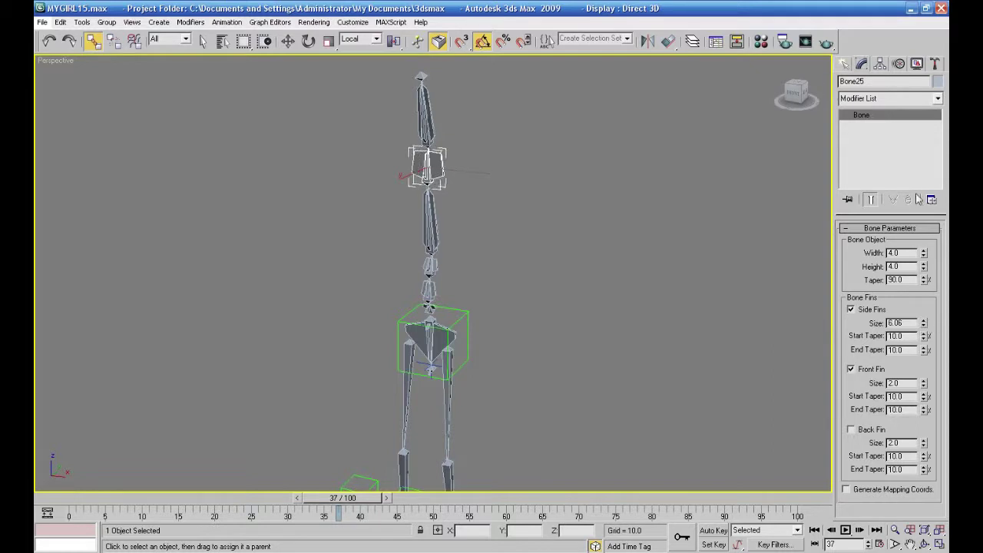
pyautogui.click(435, 225)
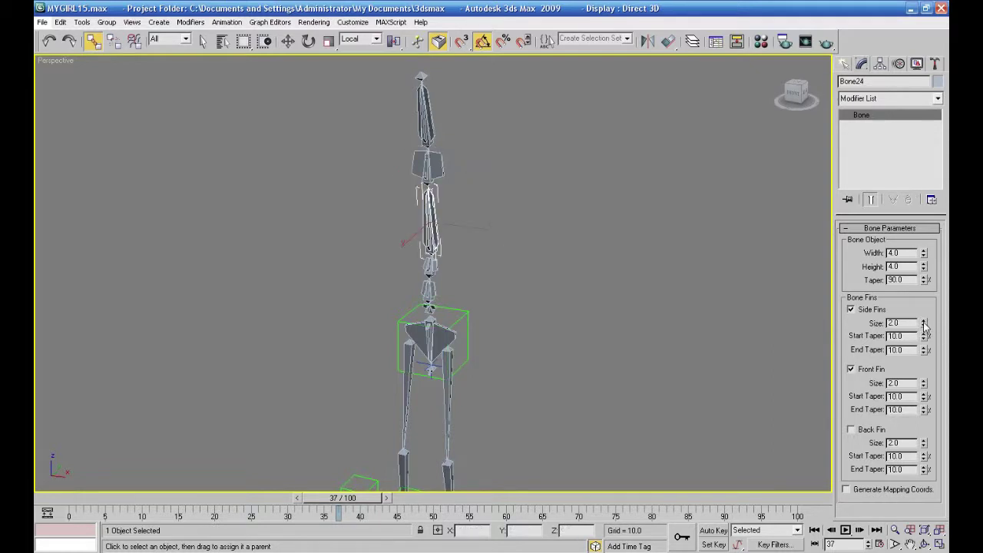
pyautogui.moveTo(926, 324); pyautogui.dragTo(925, 292)
# Step: Enlarge the side fins of the lower-back bones, with a size of about 3.94 for Bone23, plus Bone09 below it
pyautogui.click(431, 267)
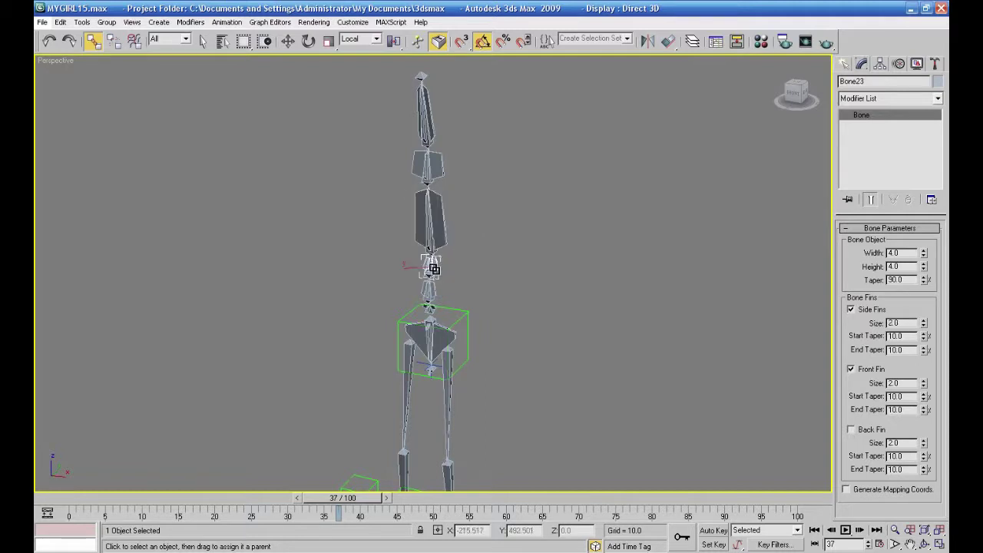
pyautogui.moveTo(925, 325); pyautogui.dragTo(923, 314)
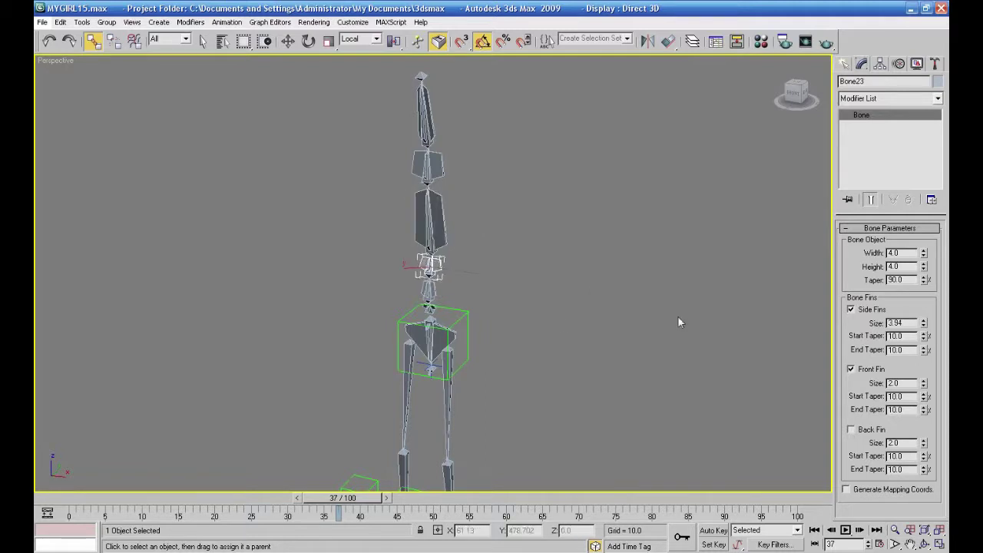
pyautogui.click(435, 298)
pyautogui.click(431, 292)
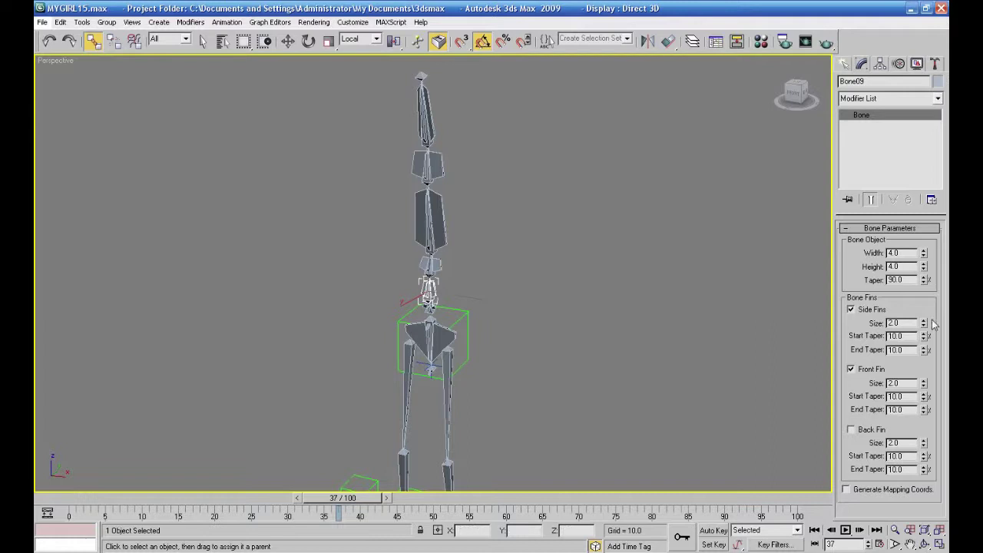
pyautogui.moveTo(925, 326); pyautogui.dragTo(925, 321)
# Step: Set the side fin size of Bone08, the lowest spine bone, to about 4.66
pyautogui.click(530, 354)
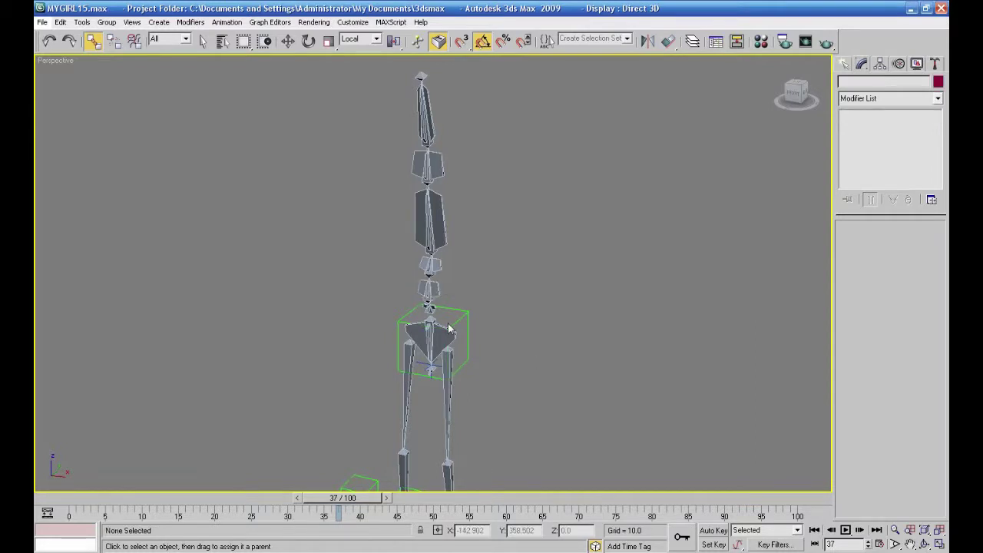
pyautogui.click(434, 310)
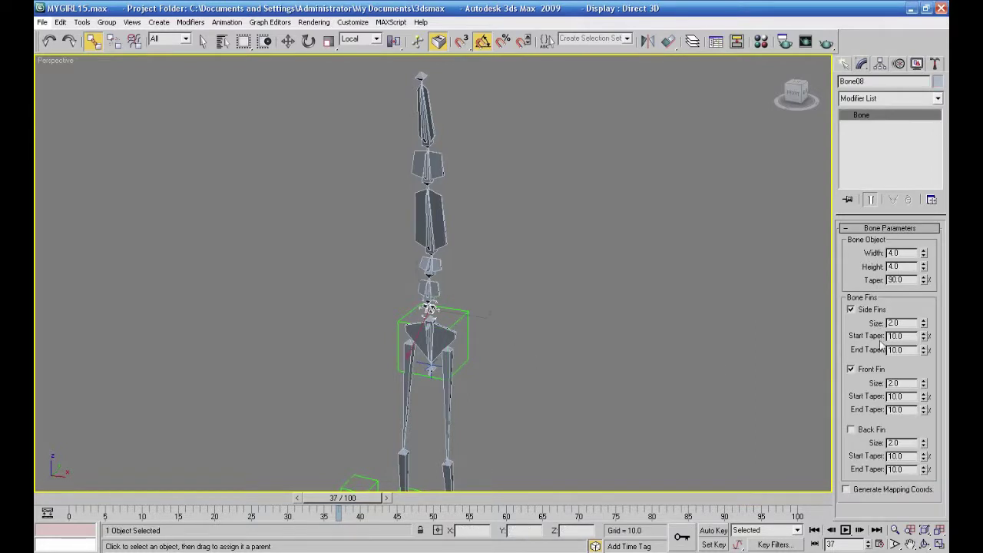
pyautogui.moveTo(924, 322); pyautogui.dragTo(909, 240)
pyautogui.moveTo(661, 353)
pyautogui.mouseDown(button='middle')
pyautogui.moveTo(668, 378)
pyautogui.moveTo(694, 359)
pyautogui.moveTo(660, 374)
pyautogui.moveTo(658, 357)
pyautogui.moveTo(671, 359)
pyautogui.moveTo(663, 366)
pyautogui.mouseUp(button='middle')
pyautogui.scroll(3, 658, 373)
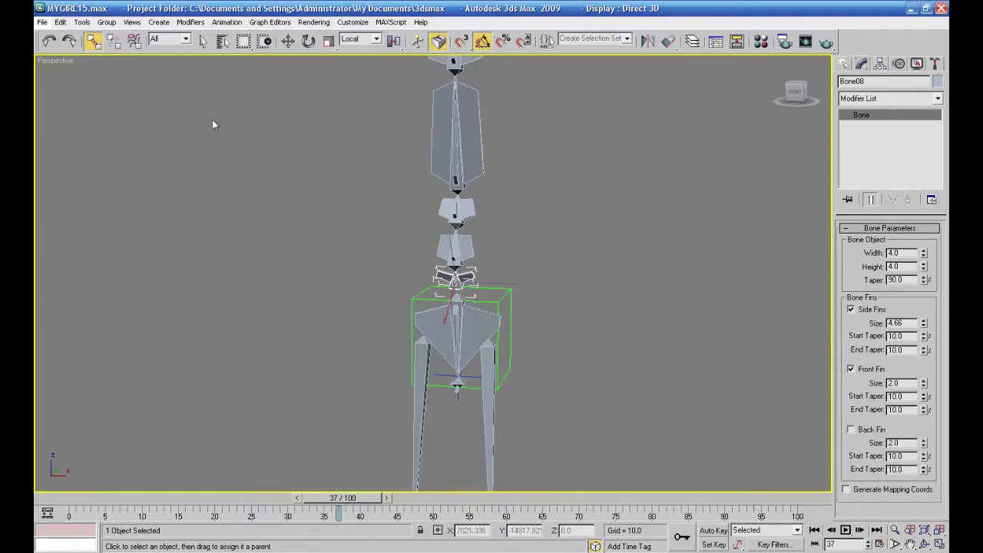
# Step: Examine from several angles how the pelvis bone, Bone06, and its IK Chain07 sit inside the pelvis dummy
pyautogui.keyDown('alt'); pyautogui.moveTo(591, 228); pyautogui.dragTo(540, 242, button='middle'); pyautogui.keyUp('alt')
pyautogui.scroll(3, 533, 251)
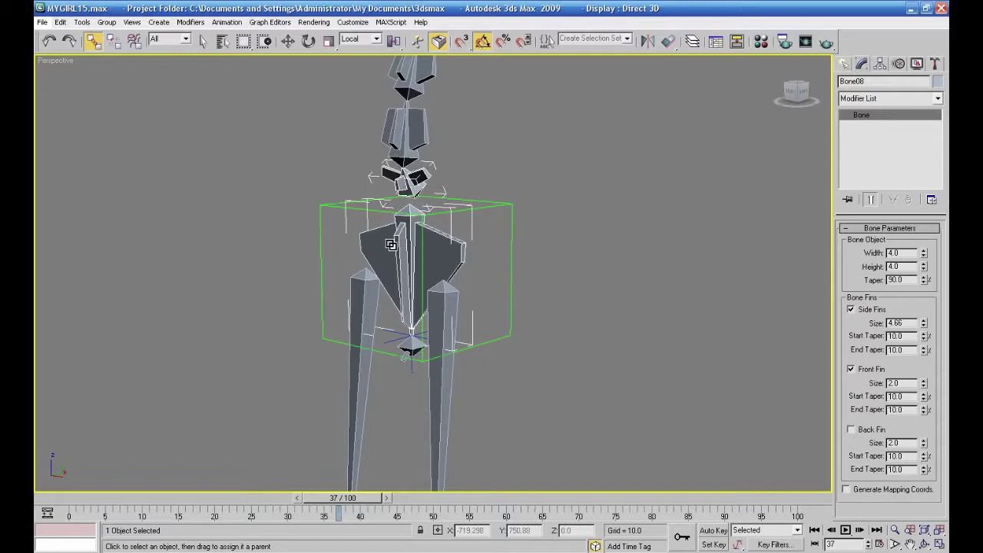
pyautogui.click(289, 41)
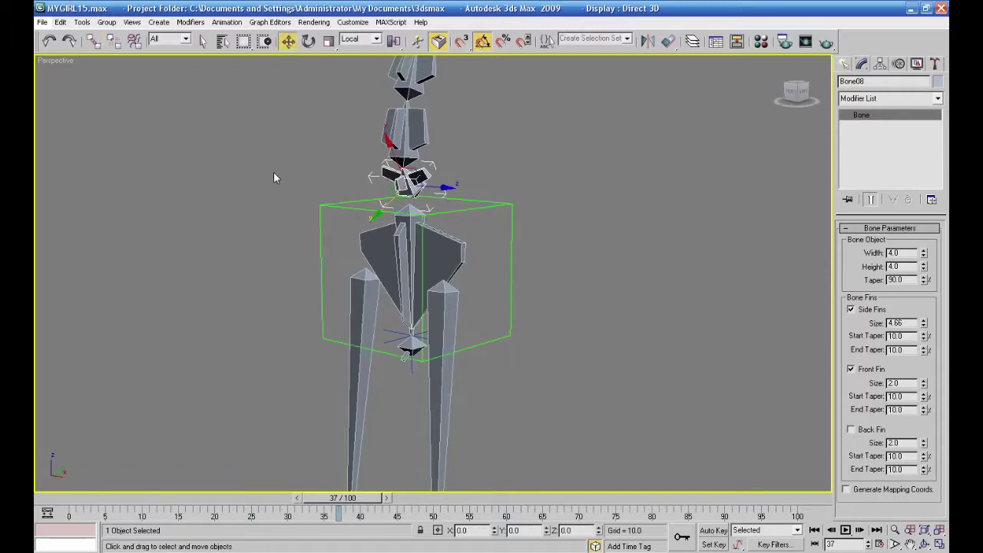
pyautogui.keyDown('alt'); pyautogui.moveTo(259, 188); pyautogui.dragTo(268, 220, button='middle'); pyautogui.keyUp('alt')
pyautogui.click(637, 274)
pyautogui.keyDown('alt'); pyautogui.moveTo(637, 274); pyautogui.dragTo(578, 239, button='middle'); pyautogui.keyUp('alt')
pyautogui.click(396, 284)
pyautogui.moveTo(508, 316)
pyautogui.keyDown('alt'); pyautogui.mouseDown(button='middle')
pyautogui.moveTo(493, 313)
pyautogui.moveTo(494, 295)
pyautogui.moveTo(409, 295)
pyautogui.moveTo(466, 296)
pyautogui.moveTo(500, 317)
pyautogui.mouseUp(button='middle'); pyautogui.keyUp('alt')
pyautogui.click(501, 316)
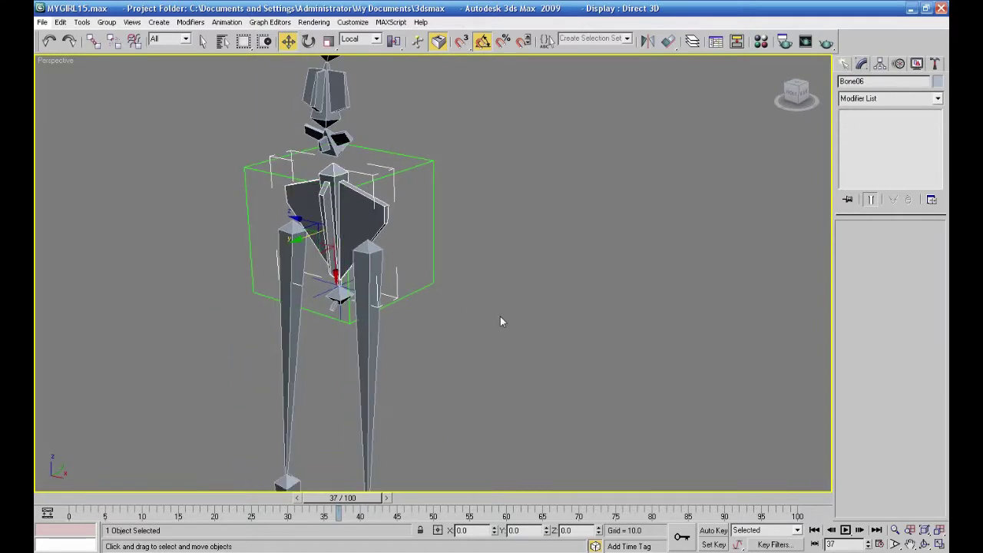
pyautogui.click(339, 313)
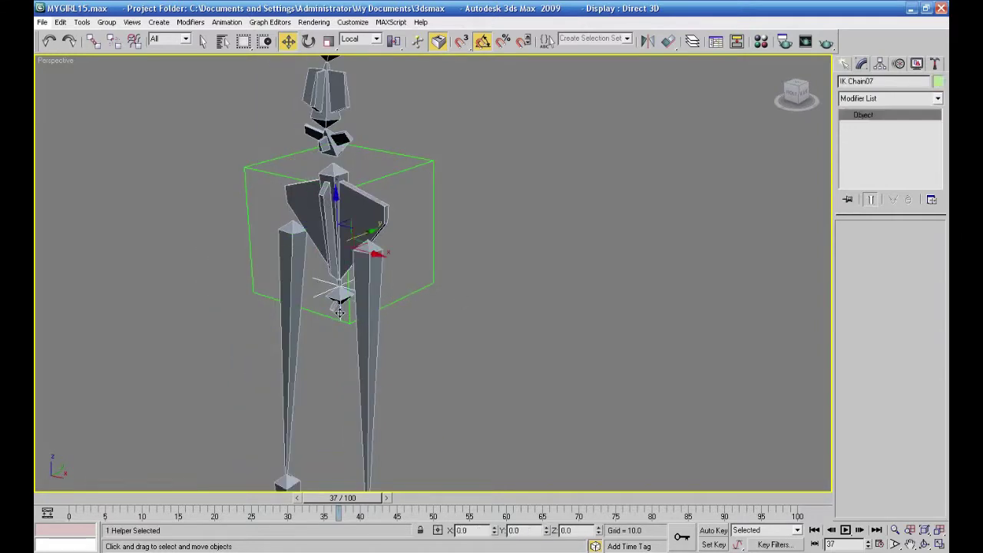
pyautogui.click(92, 42)
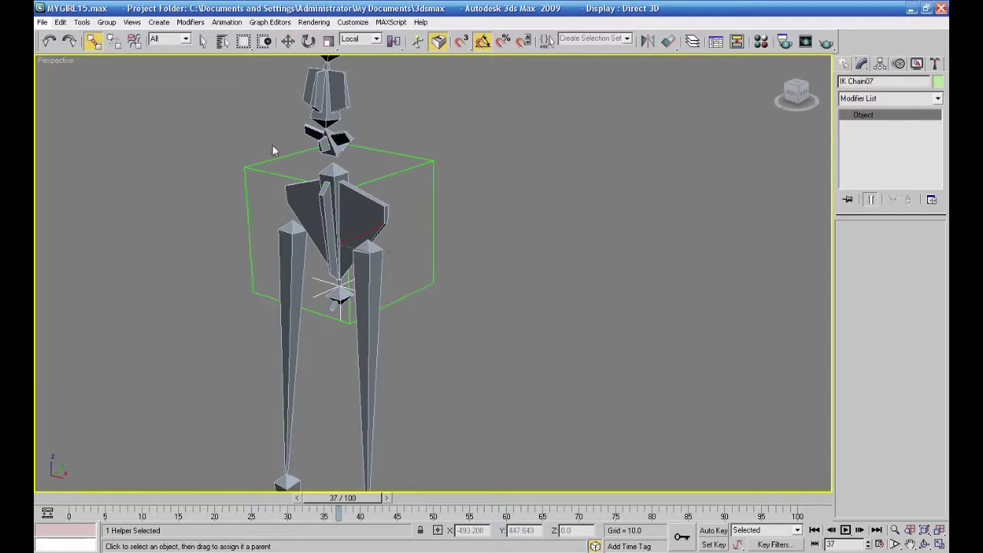
pyautogui.click(308, 42)
pyautogui.click(533, 301)
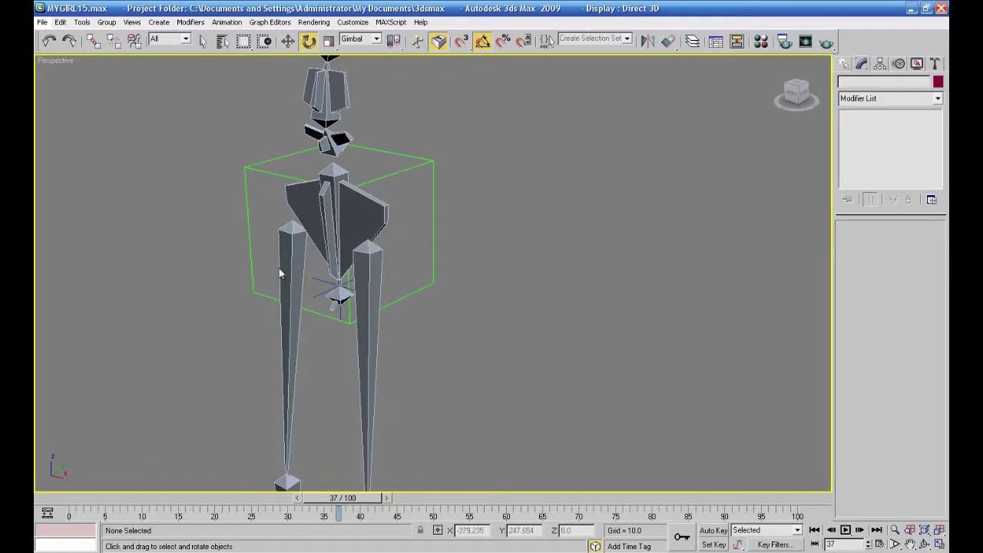
# Step: Test-rotate the pelvis dummy, Dummy03, against the legs and spine, cancelling each rotation
pyautogui.click(252, 263)
pyautogui.keyDown('alt'); pyautogui.moveTo(314, 351); pyautogui.dragTo(362, 245, button='middle'); pyautogui.keyUp('alt')
pyautogui.moveTo(362, 234); pyautogui.dragTo(340, 216)
pyautogui.rightClick(340, 215)
pyautogui.scroll(-3, 521, 312)
pyautogui.moveTo(571, 275); pyautogui.dragTo(449, 366, button='middle')
pyautogui.scroll(-2, 511, 339)
pyautogui.moveTo(304, 267); pyautogui.dragTo(383, 323)
pyautogui.rightClick(383, 323)
pyautogui.moveTo(447, 378); pyautogui.dragTo(435, 315, button='middle')
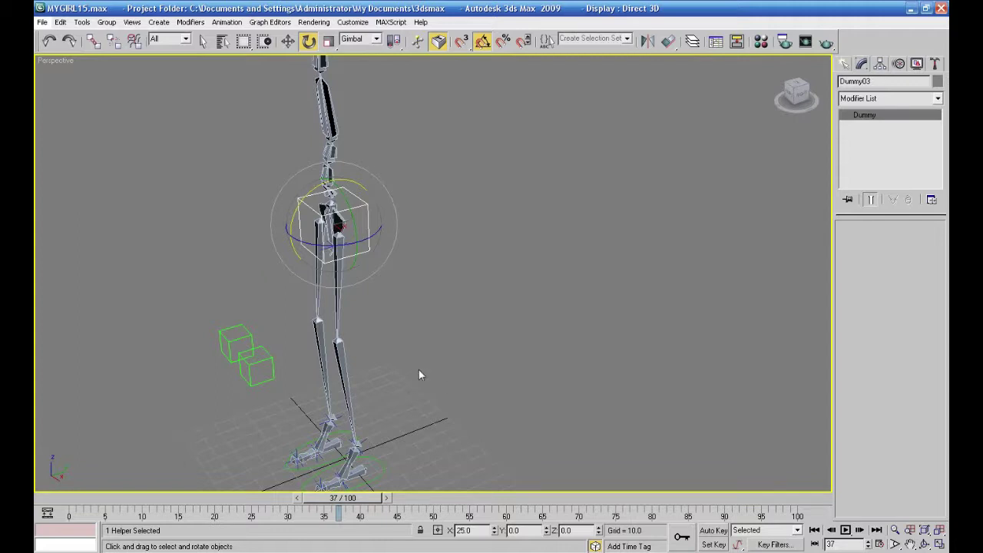
pyautogui.moveTo(418, 375); pyautogui.dragTo(372, 326, button='middle')
pyautogui.moveTo(461, 392); pyautogui.dragTo(442, 342, button='middle')
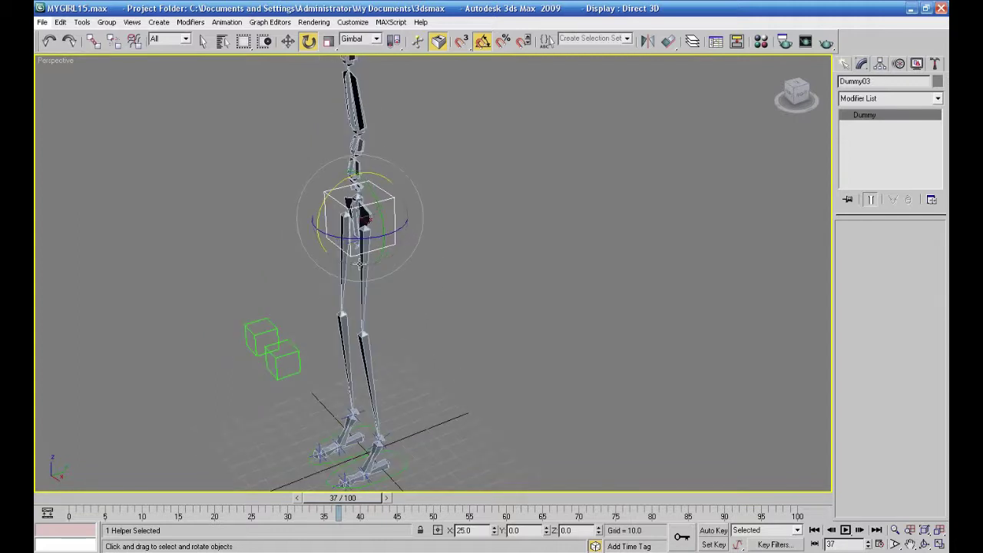
pyautogui.moveTo(333, 190); pyautogui.dragTo(294, 281)
pyautogui.rightClick(294, 281)
# Step: Try rotating the pelvis dummy again while facing the front of the rig, and check the pelvis bone, Bone06
pyautogui.moveTo(447, 359); pyautogui.dragTo(584, 342, button='middle')
pyautogui.keyDown('alt'); pyautogui.moveTo(476, 368); pyautogui.dragTo(552, 346, button='middle'); pyautogui.keyUp('alt')
pyautogui.scroll(3, 552, 346)
pyautogui.moveTo(550, 248); pyautogui.dragTo(448, 441, button='middle')
pyautogui.moveTo(373, 287); pyautogui.dragTo(371, 222)
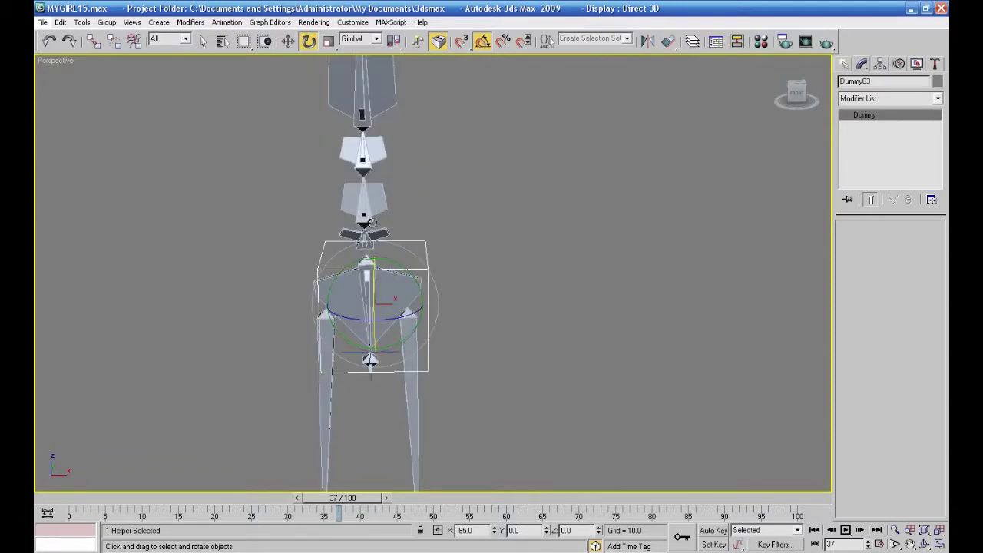
pyautogui.click(476, 296)
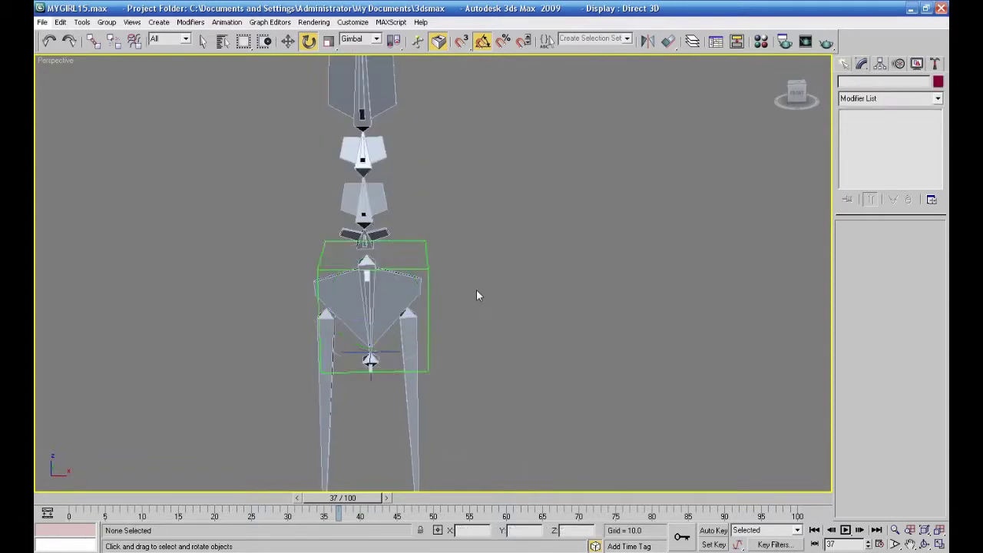
pyautogui.click(380, 305)
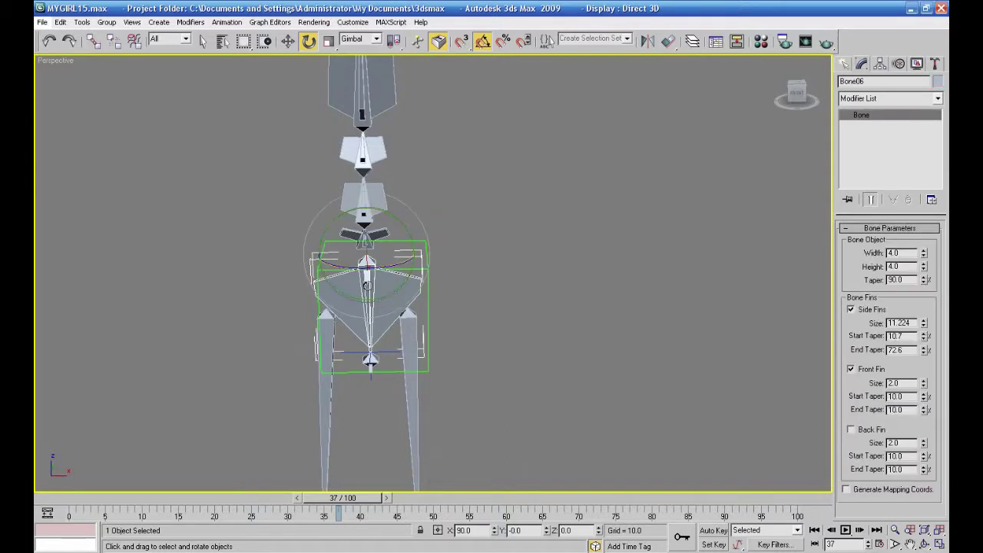
pyautogui.click(478, 298)
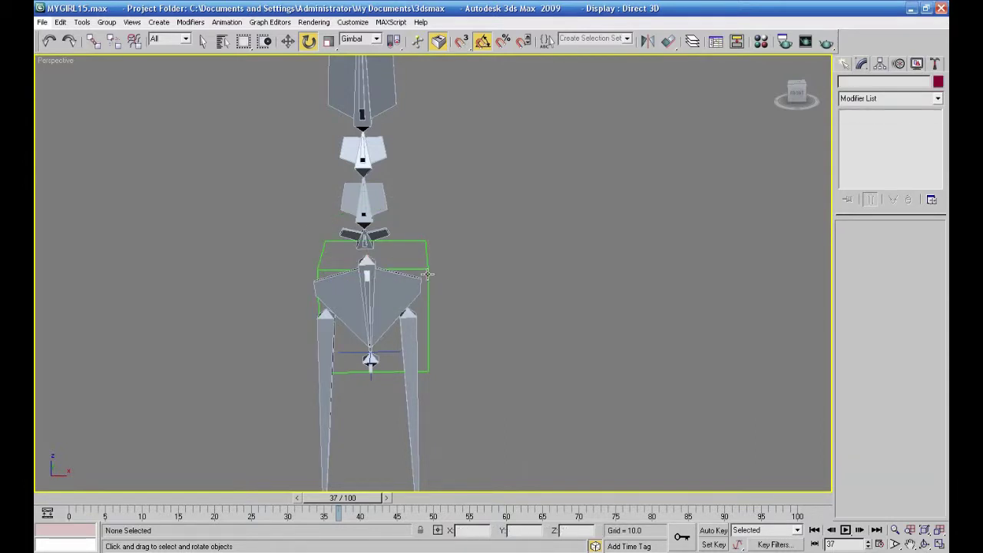
# Step: Show all four viewports and switch the Orthographic viewport to a Front view framed on the pelvis
pyautogui.click(844, 64)
pyautogui.click(866, 146)
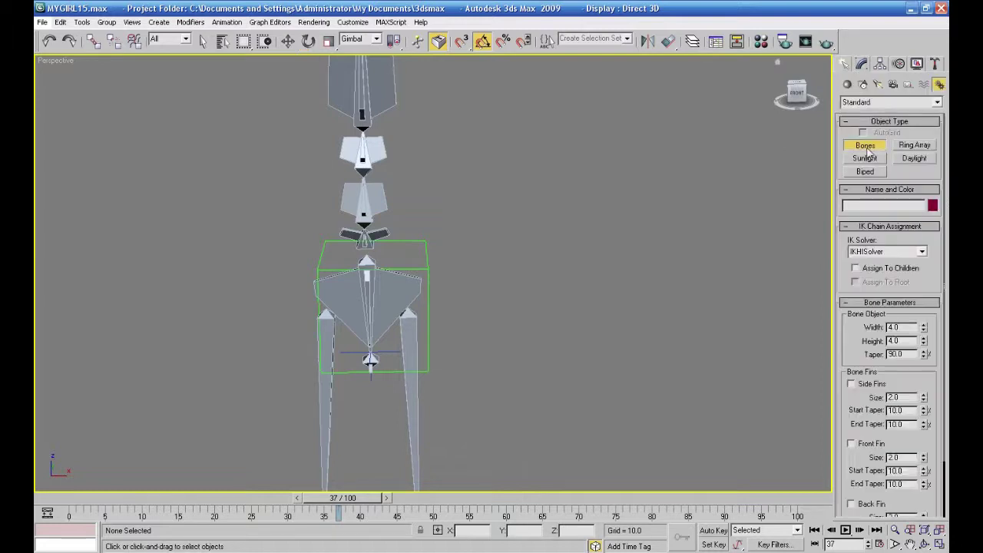
pyautogui.hotkey('alt', 'w')
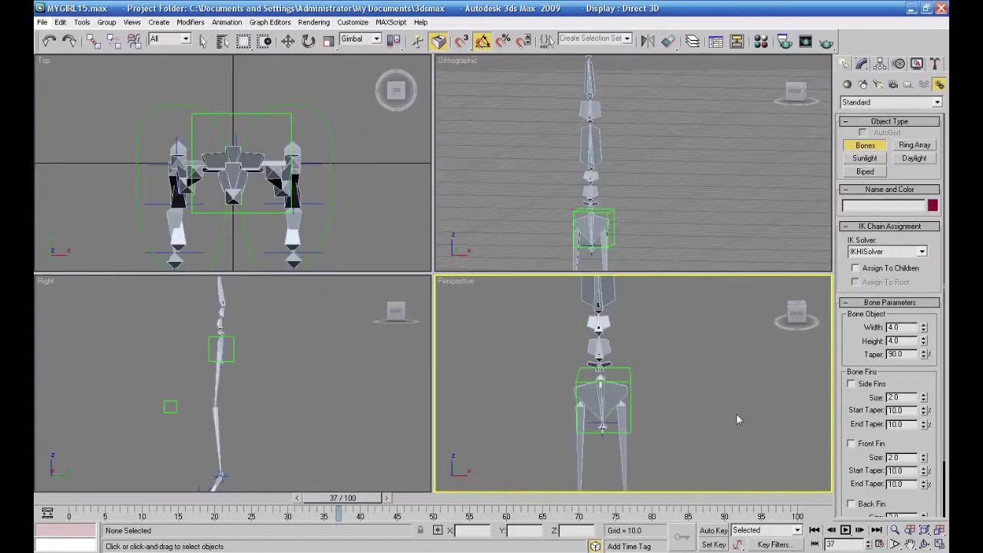
pyautogui.rightClick(646, 204)
pyautogui.press('f')
pyautogui.moveTo(716, 103); pyautogui.dragTo(650, 255, button='middle')
pyautogui.scroll(5, 633, 223)
pyautogui.moveTo(527, 214); pyautogui.dragTo(661, 206, button='middle')
pyautogui.scroll(2, 657, 209)
pyautogui.scroll(2, 661, 212)
pyautogui.scroll(1, 663, 222)
pyautogui.scroll(-1, 661, 205)
pyautogui.scroll(-1, 660, 204)
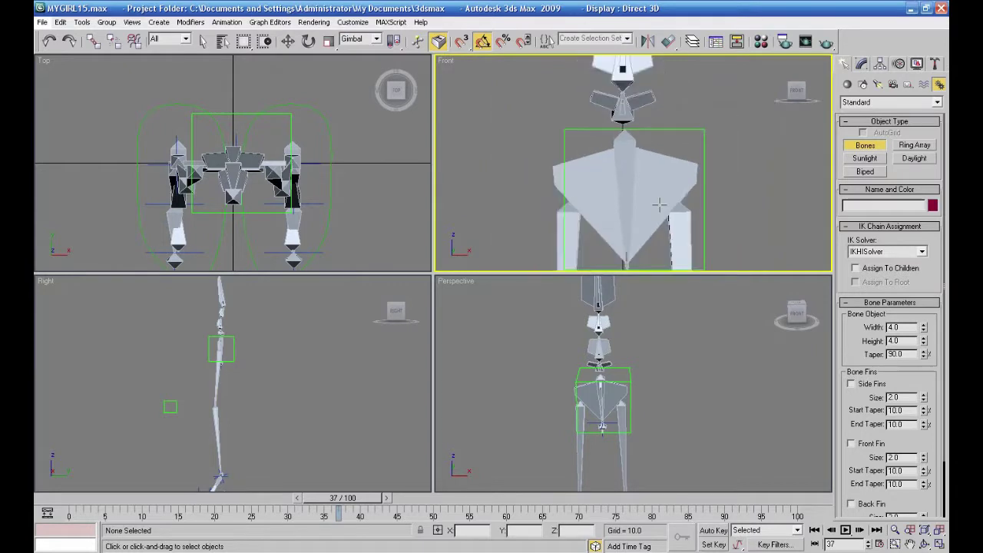
pyautogui.scroll(-2, 659, 204)
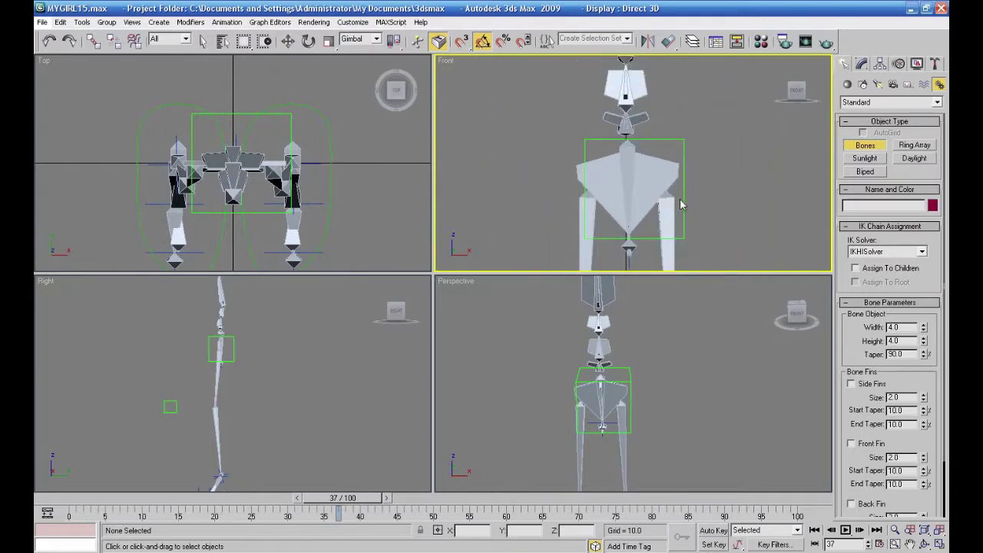
pyautogui.press('e')
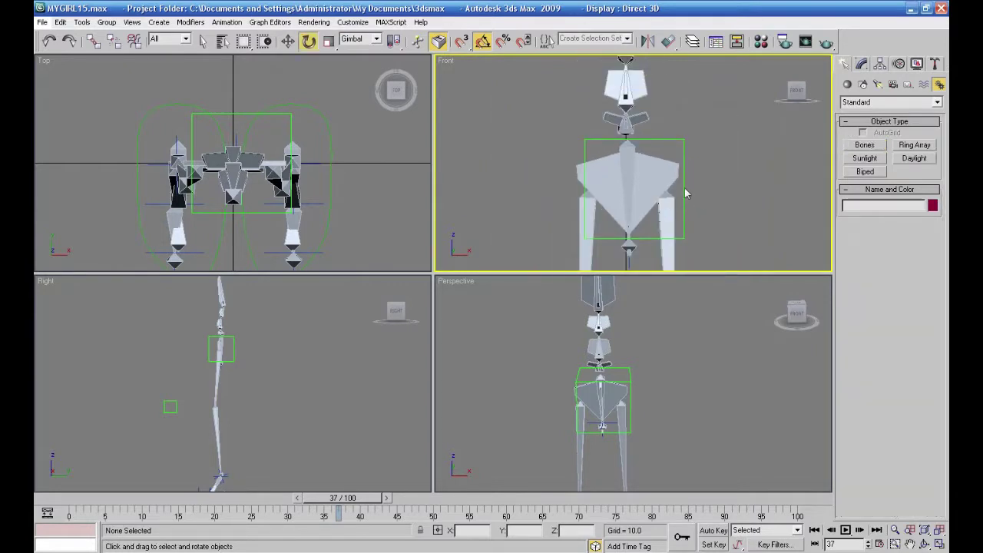
# Step: Move the pelvis dummy, Dummy03, about -1.765 along X in the Front view to center it on the pelvis bone
pyautogui.click(628, 263)
pyautogui.click(116, 45)
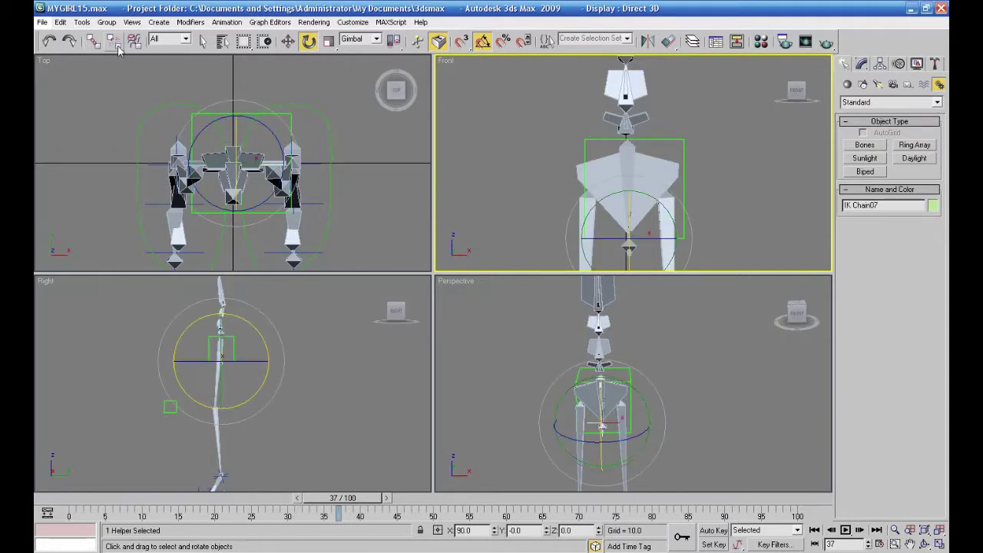
pyautogui.click(288, 40)
pyautogui.click(716, 159)
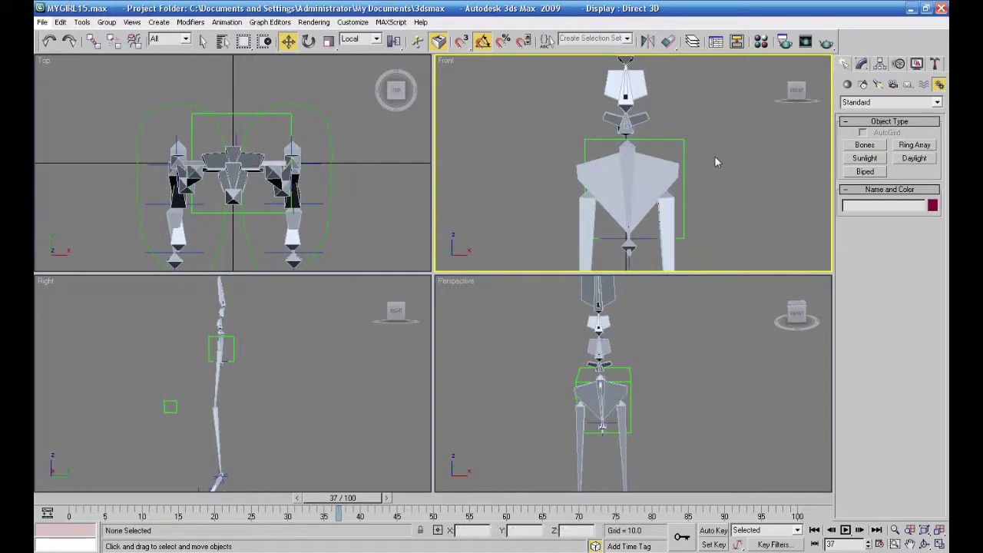
pyautogui.moveTo(678, 164); pyautogui.dragTo(679, 189)
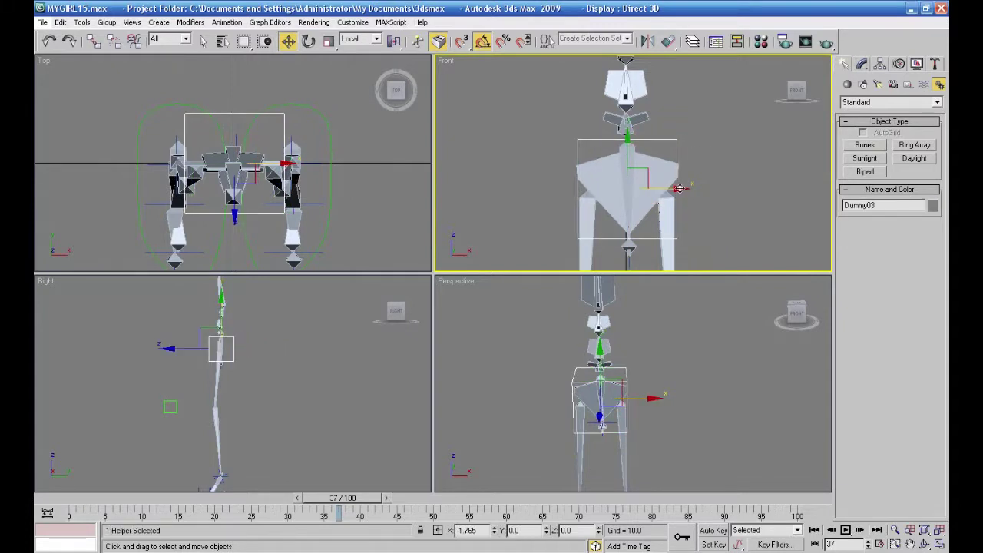
pyautogui.click(731, 191)
# Step: Link the pelvis IK Chain07 to the pelvis dummy, Dummy03, as its parent
pyautogui.click(627, 264)
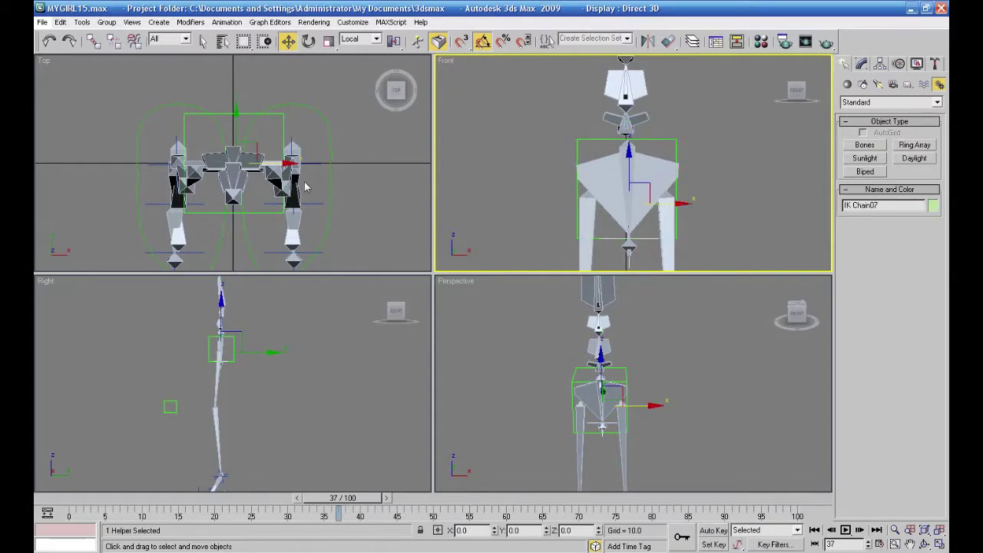
pyautogui.click(92, 41)
pyautogui.moveTo(630, 266); pyautogui.dragTo(670, 142)
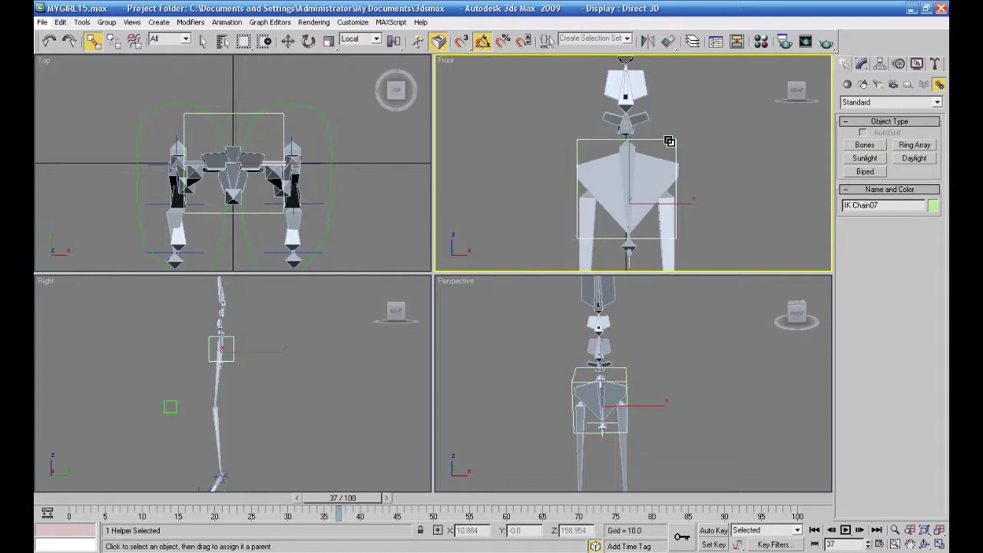
# Step: Create a small dummy helper at the upper end of the pelvis bone, just below the lowest spine bone
pyautogui.click(856, 146)
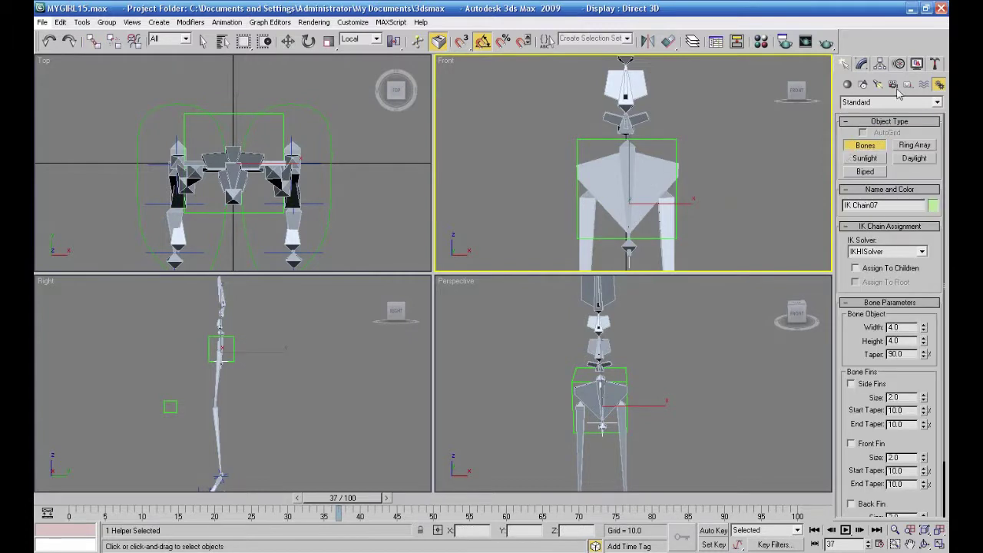
pyautogui.click(909, 85)
pyautogui.click(865, 145)
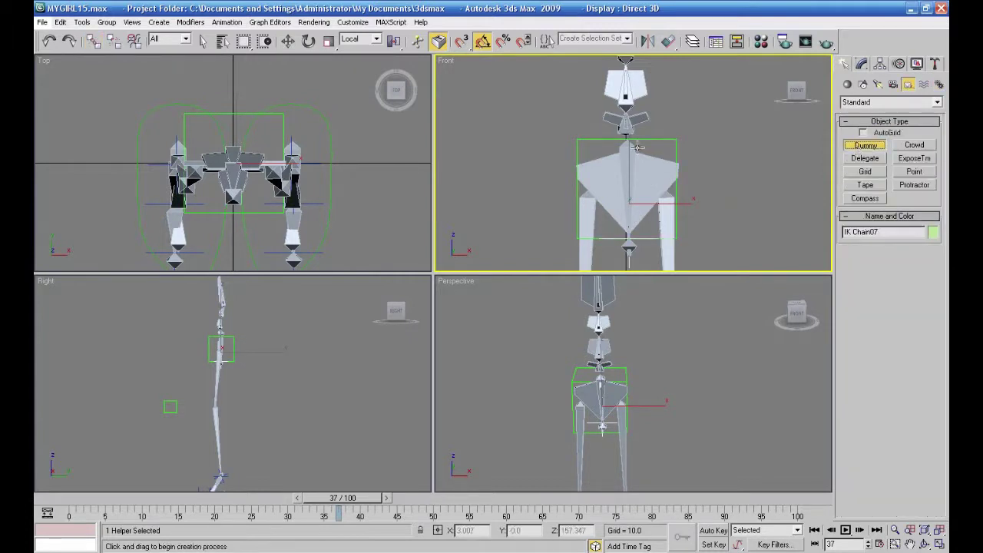
pyautogui.moveTo(629, 140); pyautogui.dragTo(632, 149)
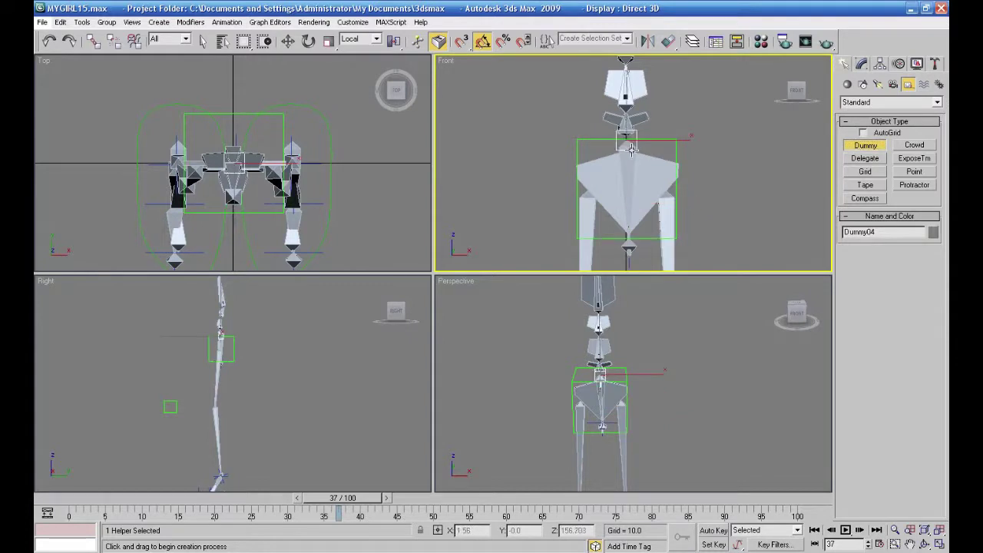
# Step: Move the small dummy, Dummy04, off the skeleton in a maximized Perspective view and align it to the pelvis bone
pyautogui.click(287, 41)
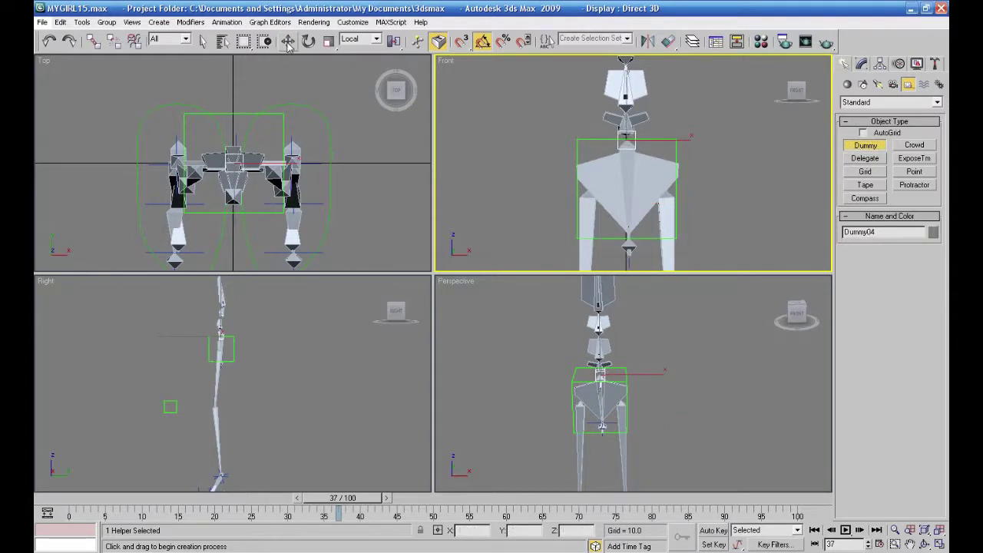
pyautogui.rightClick(470, 328)
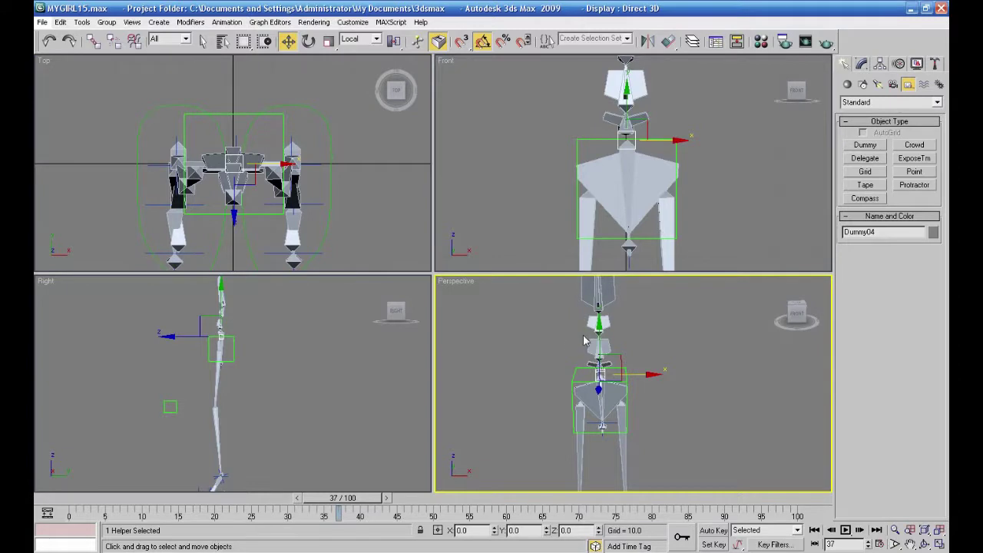
pyautogui.click(939, 543)
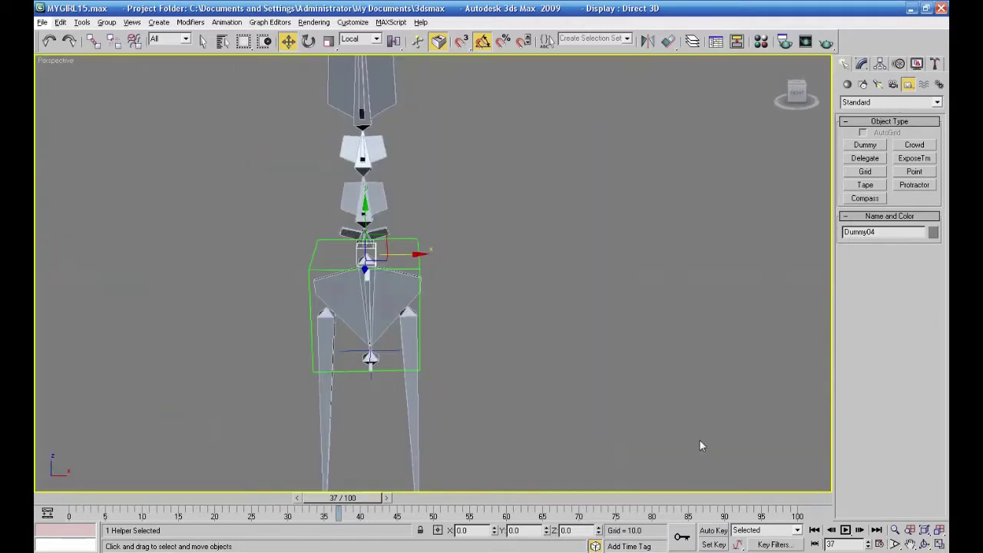
pyautogui.keyDown('alt'); pyautogui.moveTo(700, 441); pyautogui.dragTo(669, 466, button='middle'); pyautogui.keyUp('alt')
pyautogui.moveTo(436, 231); pyautogui.dragTo(602, 302)
pyautogui.click(668, 41)
pyautogui.keyDown('alt'); pyautogui.moveTo(510, 295); pyautogui.dragTo(523, 227, button='middle'); pyautogui.keyUp('alt')
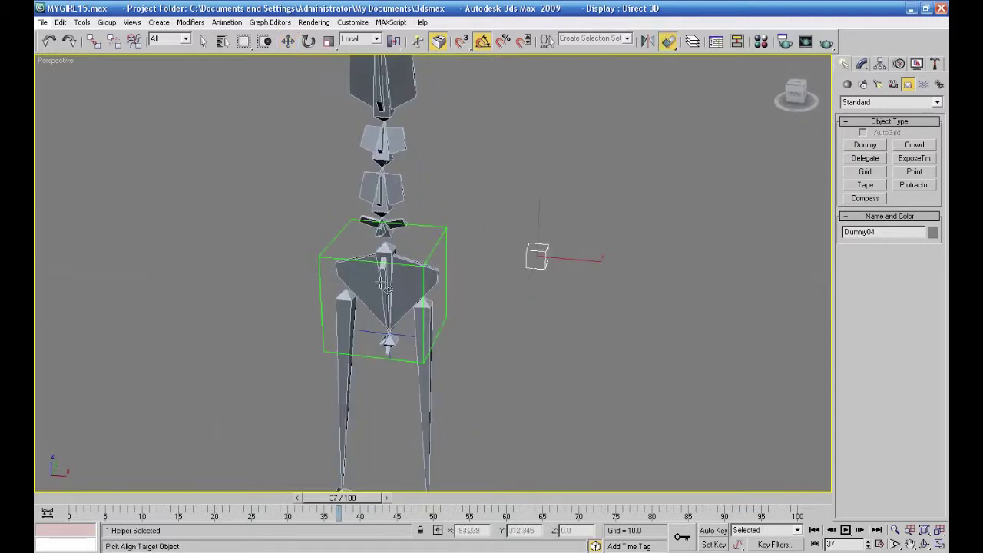
pyautogui.click(384, 277)
pyautogui.click(494, 387)
# Step: Scale Dummy04 down uniformly to about 71 percent at the upper end of the pelvis bone
pyautogui.keyDown('alt'); pyautogui.moveTo(579, 388); pyautogui.dragTo(472, 206, button='middle'); pyautogui.keyUp('alt')
pyautogui.click(329, 41)
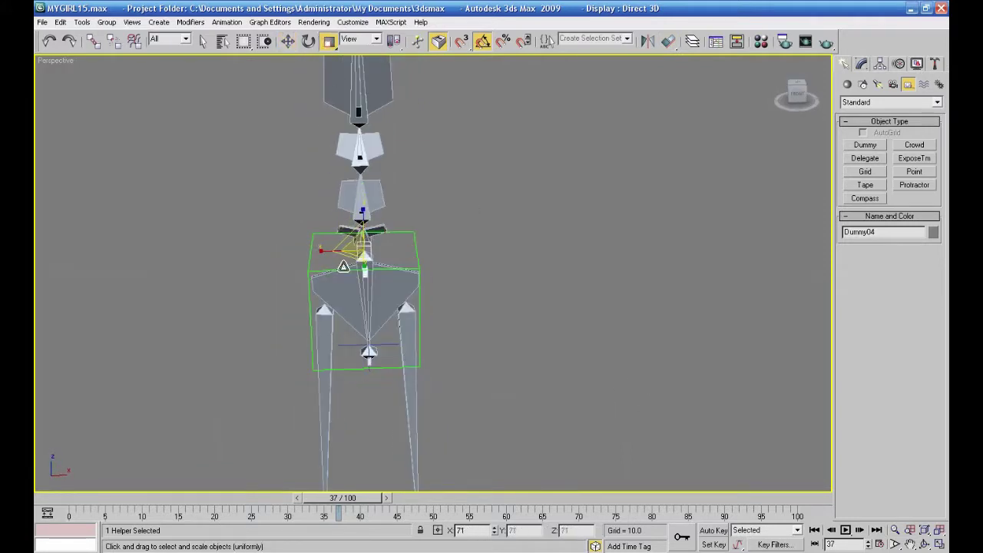
pyautogui.click(288, 42)
pyautogui.moveTo(474, 191); pyautogui.dragTo(479, 176, button='middle')
pyautogui.click(479, 176)
# Step: Link the small dummy, Dummy04, to the large pelvis dummy, Dummy03, as its parent
pyautogui.keyDown('alt'); pyautogui.moveTo(472, 266); pyautogui.dragTo(422, 256, button='middle'); pyautogui.keyUp('alt')
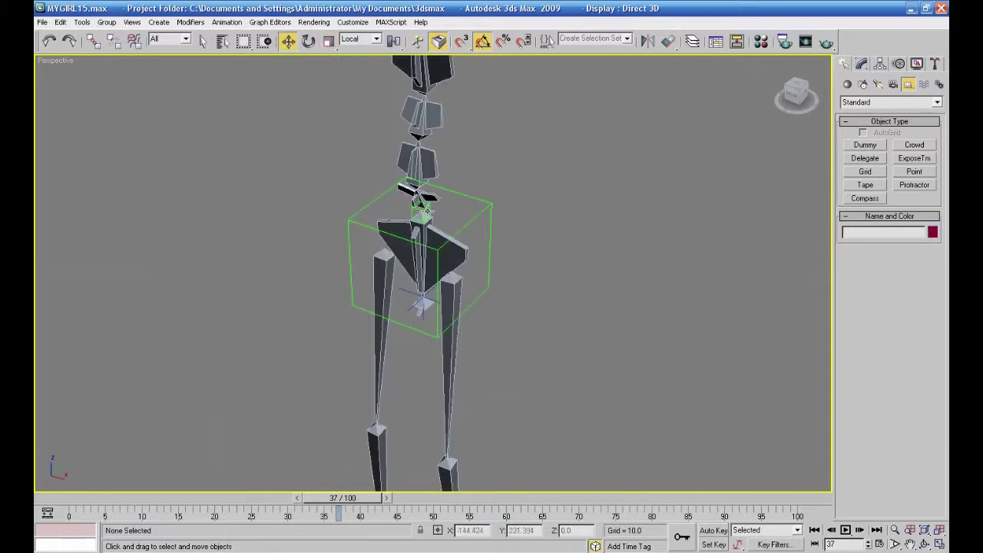
pyautogui.click(428, 209)
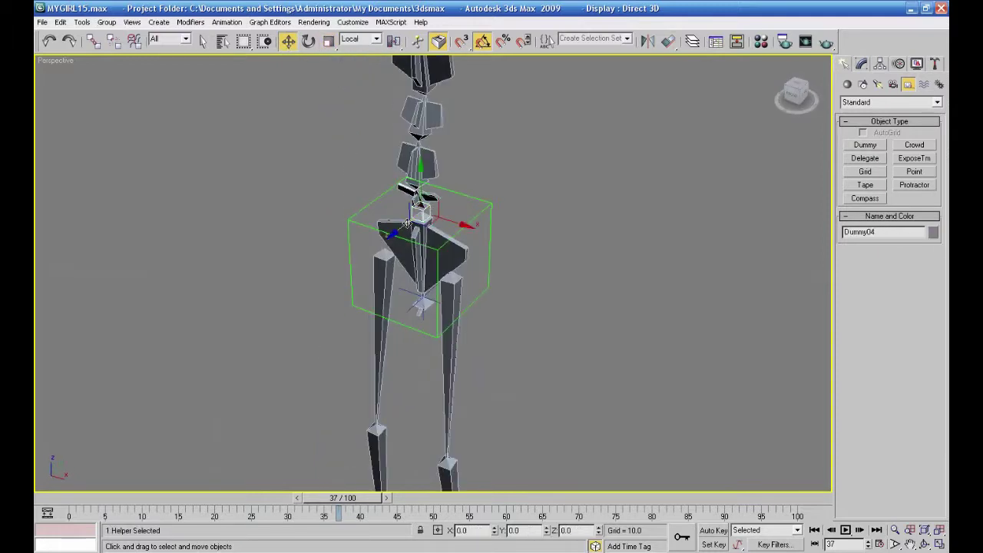
pyautogui.click(92, 41)
pyautogui.click(426, 215)
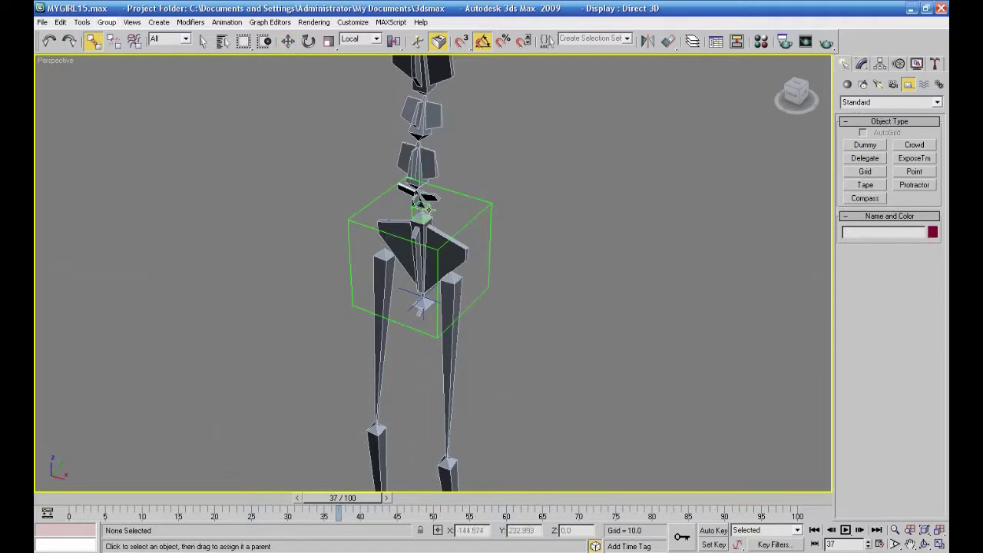
pyautogui.moveTo(428, 209); pyautogui.dragTo(474, 198)
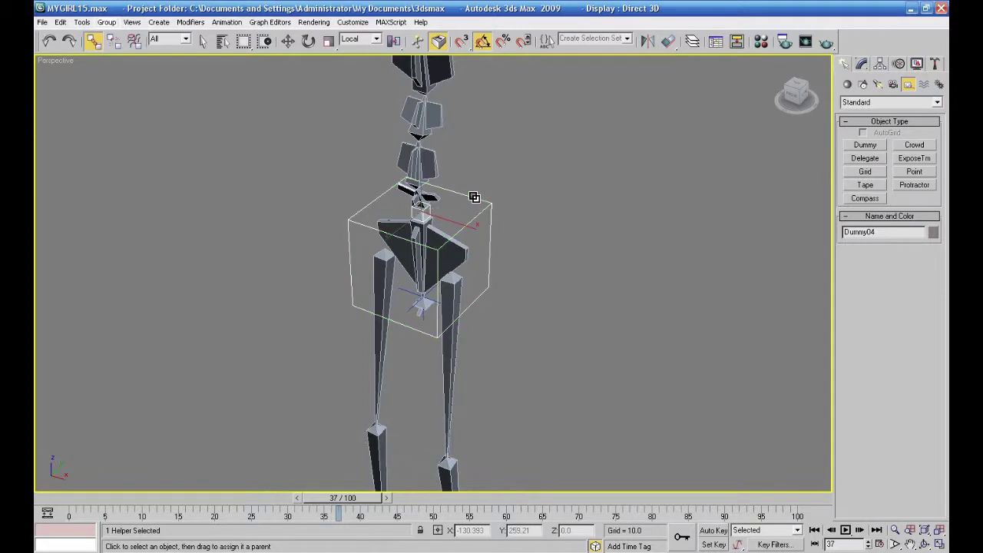
pyautogui.keyDown('alt'); pyautogui.moveTo(474, 197); pyautogui.dragTo(556, 204, button='middle'); pyautogui.keyUp('alt')
# Step: Rotate the pelvis dummy, Dummy03, about its X axis to test how the pelvis bone follows
pyautogui.press('e')
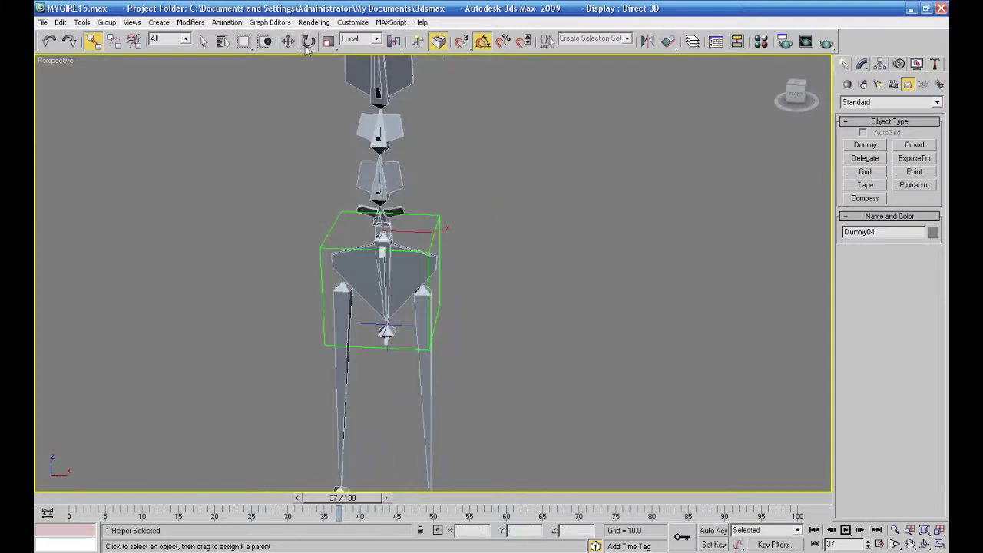
pyautogui.click(451, 263)
pyautogui.click(442, 239)
pyautogui.moveTo(521, 267); pyautogui.dragTo(524, 245, button='middle')
pyautogui.moveTo(381, 246)
pyautogui.mouseDown()
pyautogui.moveTo(391, 168)
pyautogui.moveTo(390, 256)
pyautogui.mouseUp()
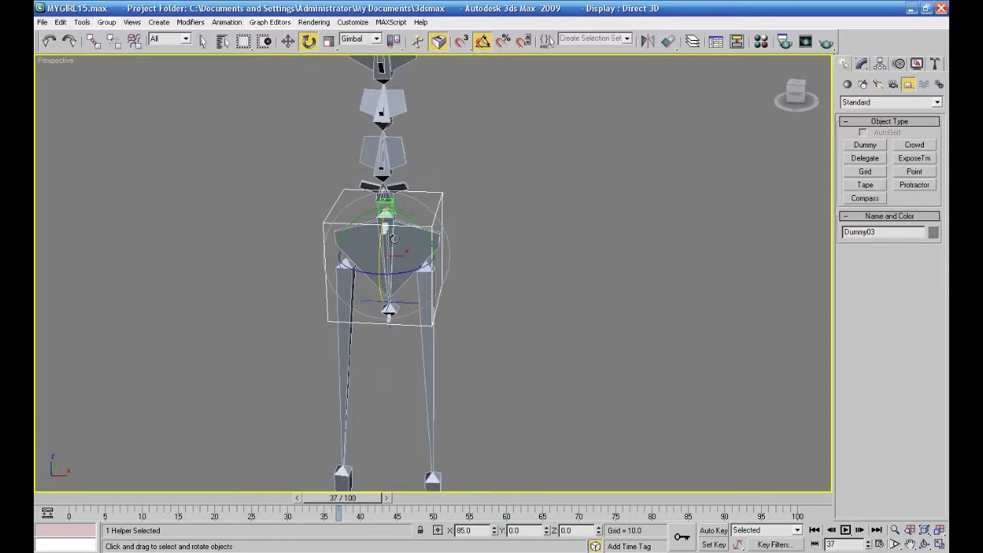
pyautogui.moveTo(380, 241)
pyautogui.mouseDown()
pyautogui.moveTo(380, 231)
pyautogui.moveTo(381, 282)
pyautogui.moveTo(386, 227)
pyautogui.mouseUp()
# Step: Apply a Position Constraint to the pelvis bone, Bone06, with the small dummy, Dummy04, as its target
pyautogui.keyDown('alt'); pyautogui.moveTo(555, 285); pyautogui.dragTo(408, 216, button='middle'); pyautogui.keyUp('alt')
pyautogui.click(510, 264)
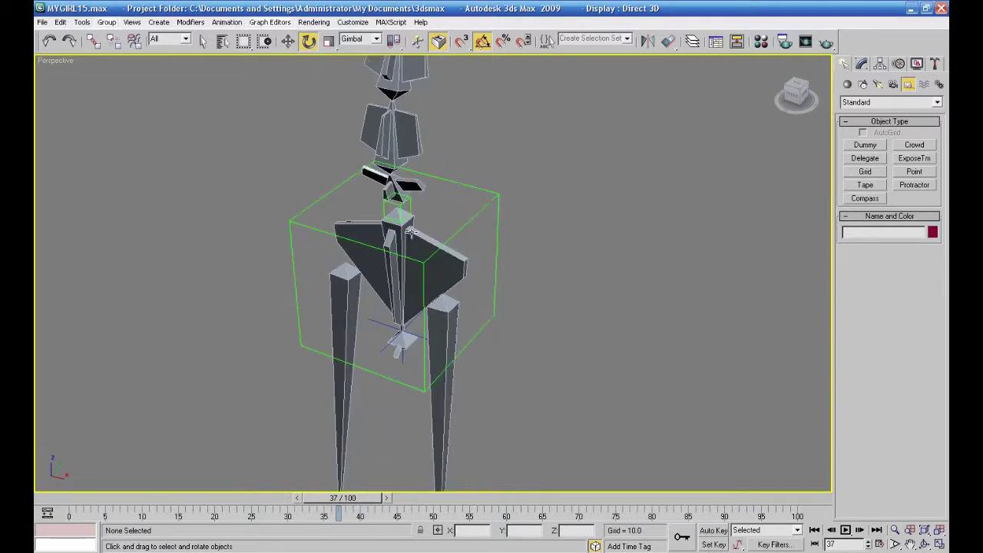
pyautogui.click(414, 227)
pyautogui.click(288, 41)
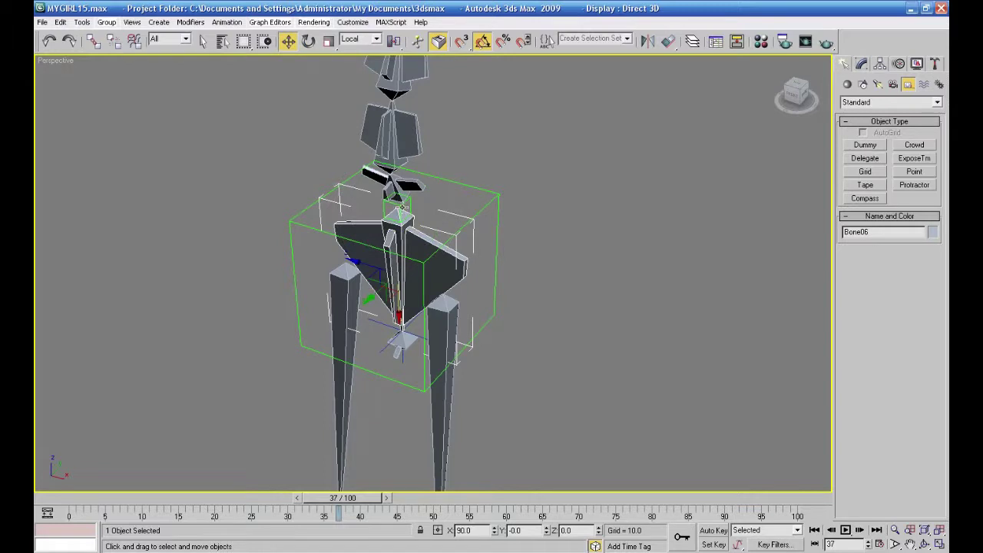
pyautogui.click(564, 215)
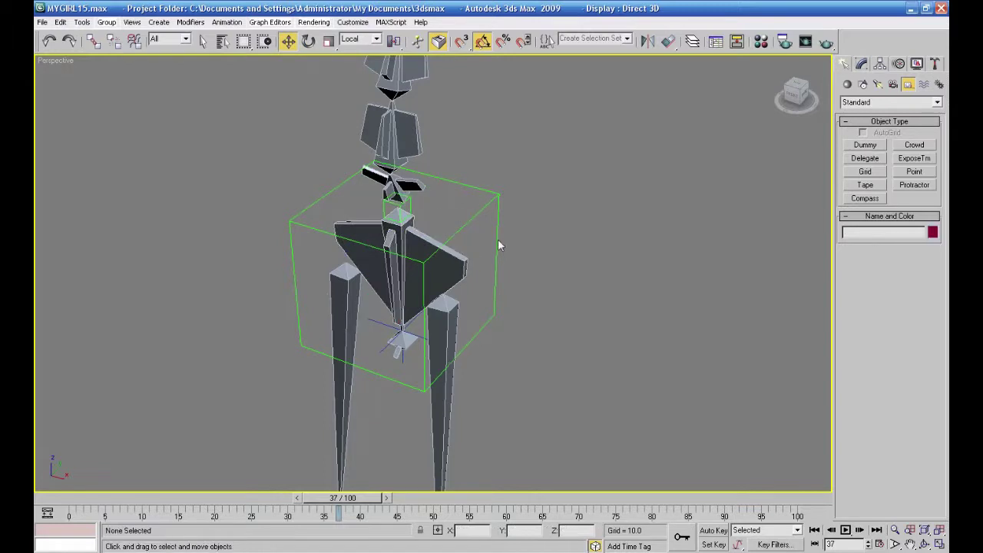
pyautogui.click(453, 259)
pyautogui.click(238, 23)
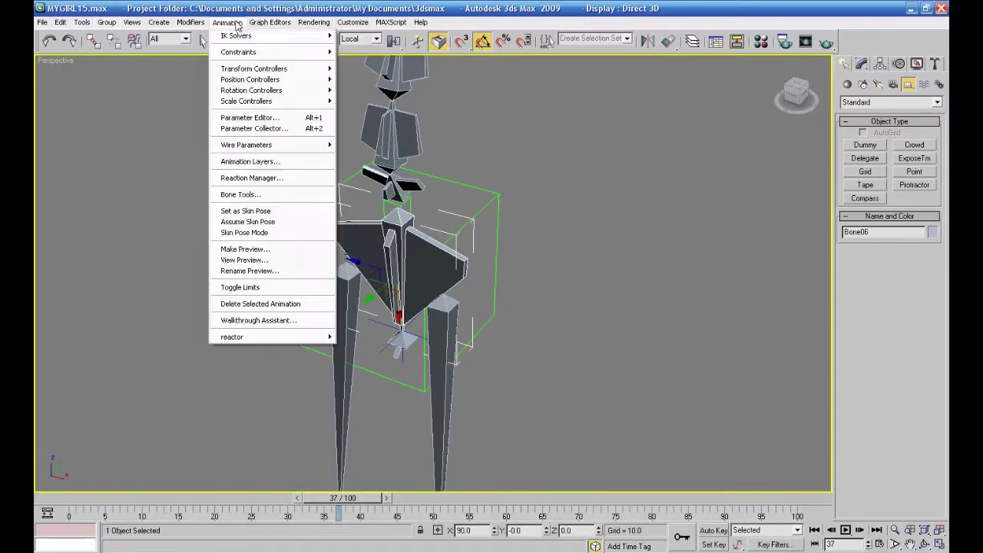
pyautogui.moveTo(240, 37)
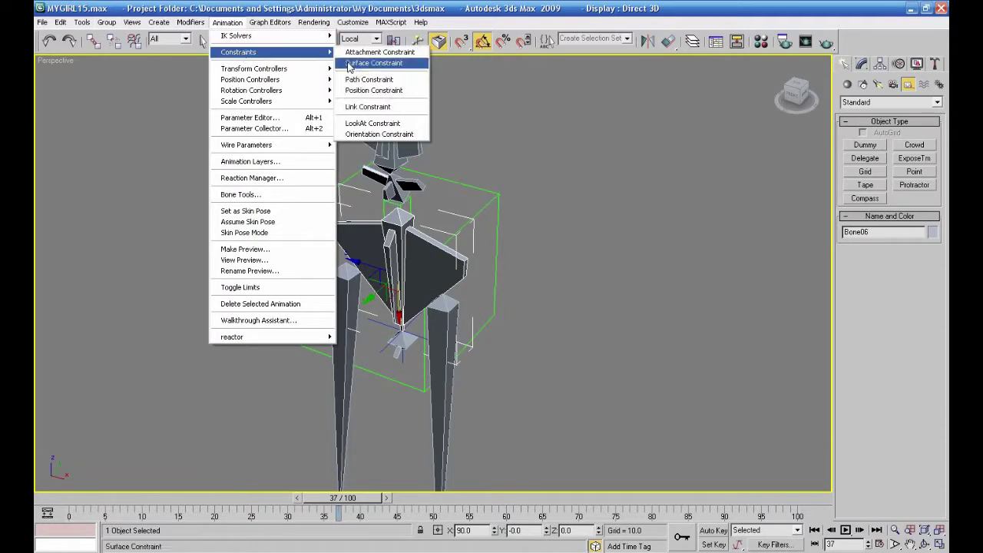
pyautogui.click(370, 93)
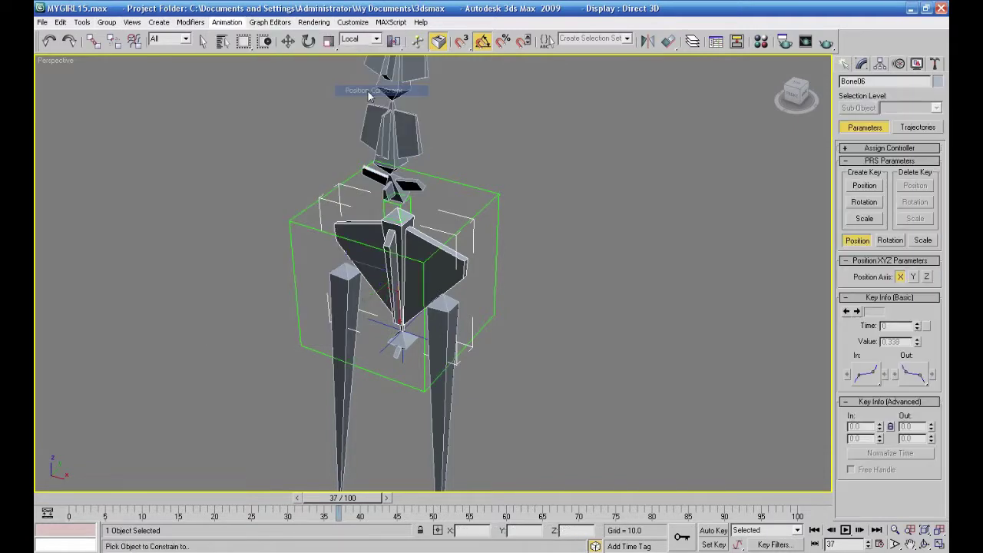
pyautogui.click(386, 206)
# Step: Test the position-constrained pelvis by rotating Dummy03 about its X axis, and inspect the spine from several sides
pyautogui.click(308, 42)
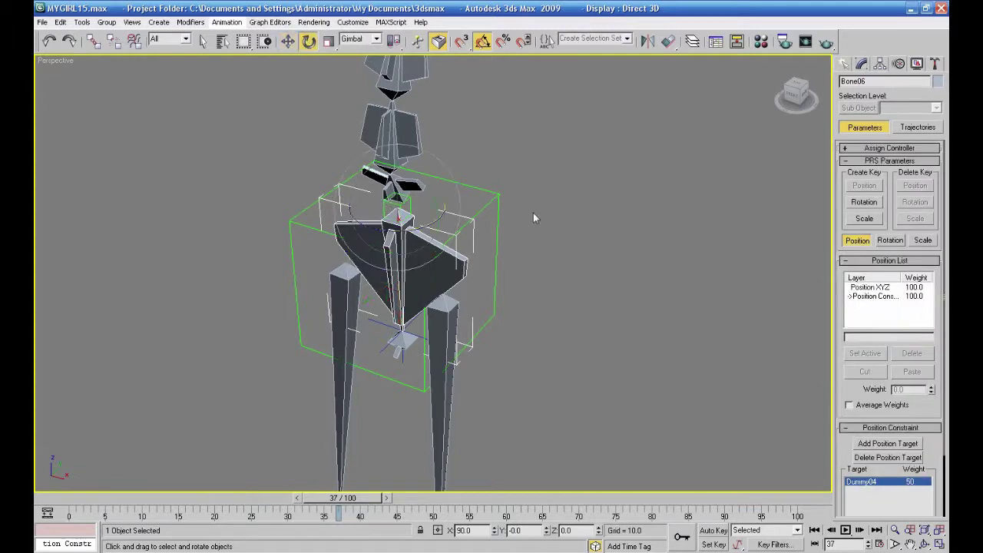
pyautogui.keyDown('alt'); pyautogui.moveTo(578, 337); pyautogui.dragTo(560, 324, button='middle'); pyautogui.keyUp('alt')
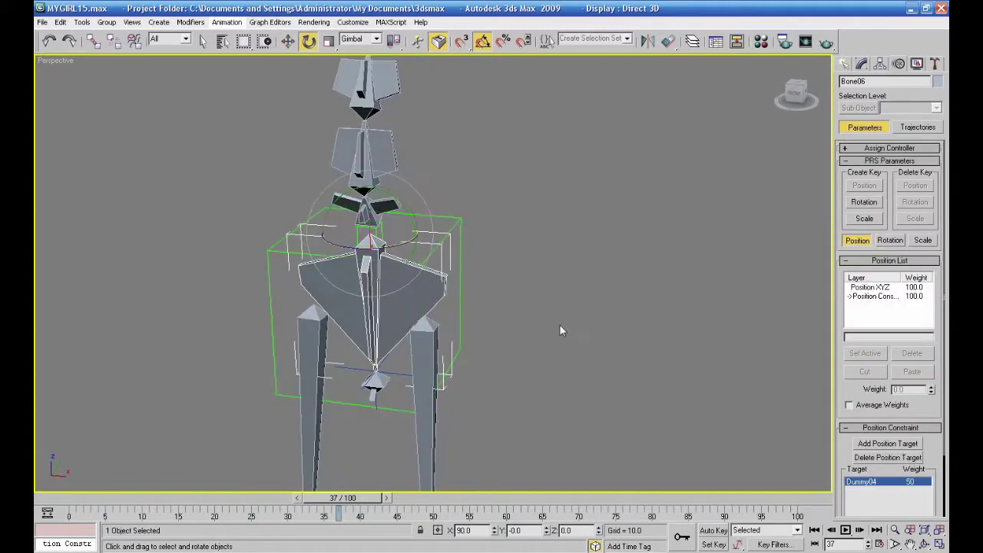
pyautogui.click(460, 306)
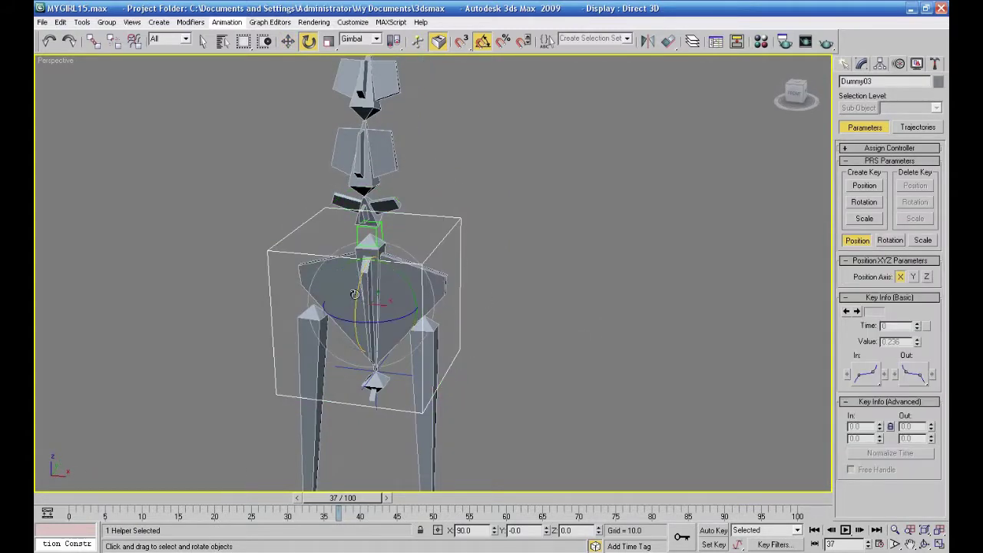
pyautogui.moveTo(357, 295); pyautogui.dragTo(415, 315)
pyautogui.rightClick(415, 315)
pyautogui.moveTo(356, 290)
pyautogui.mouseDown()
pyautogui.moveTo(462, 300)
pyautogui.moveTo(358, 289)
pyautogui.mouseUp()
pyautogui.keyDown('alt'); pyautogui.moveTo(561, 315); pyautogui.dragTo(515, 350, button='middle'); pyautogui.keyUp('alt')
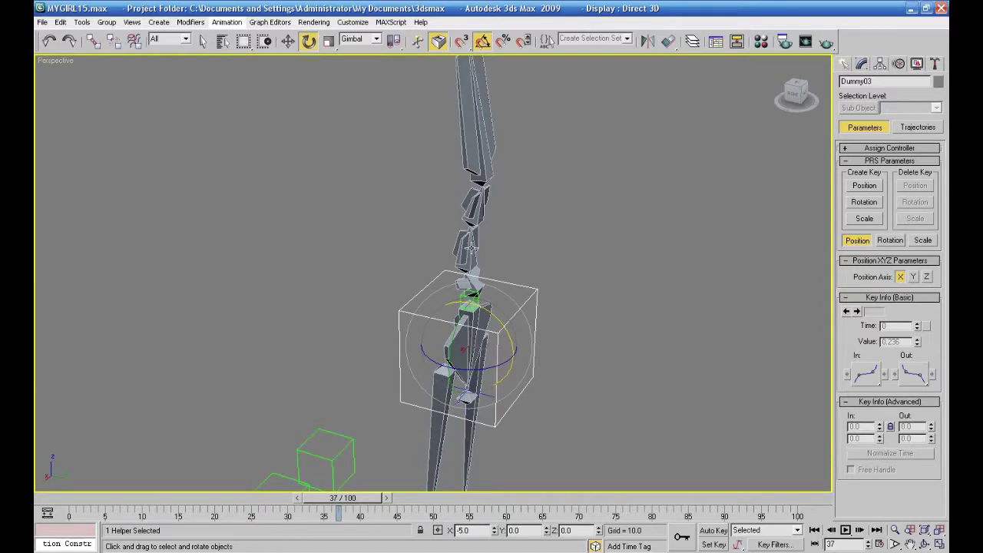
pyautogui.keyDown('alt'); pyautogui.moveTo(422, 239); pyautogui.dragTo(518, 243, button='middle'); pyautogui.keyUp('alt')
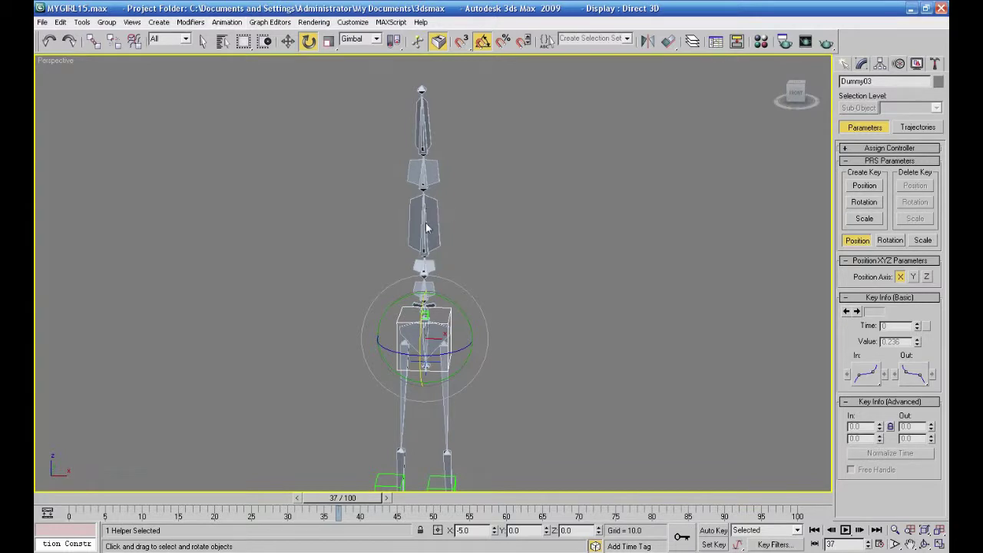
# Step: Maximize the Front view on the upper spine and unhide the Geometry category to show the character mesh
pyautogui.click(940, 544)
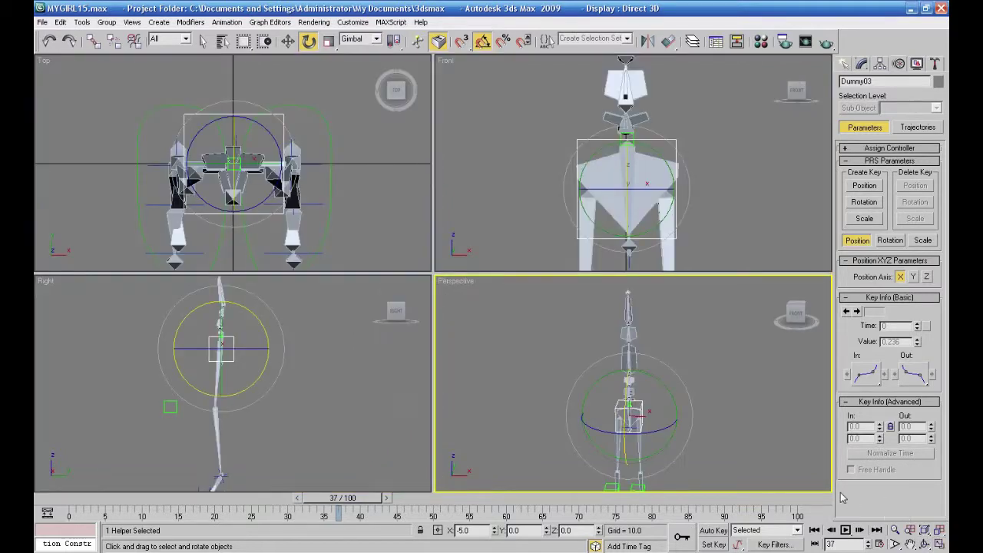
pyautogui.rightClick(729, 175)
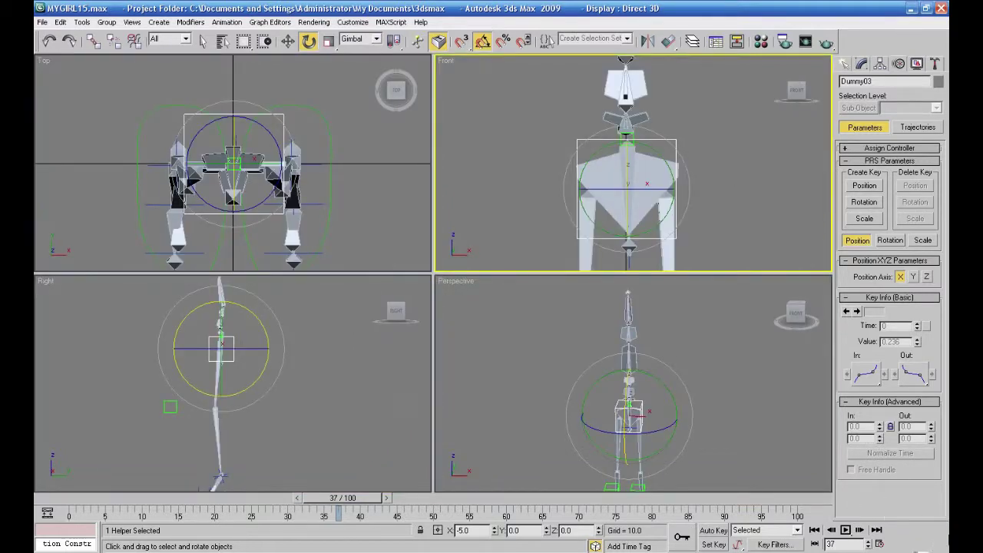
pyautogui.click(941, 544)
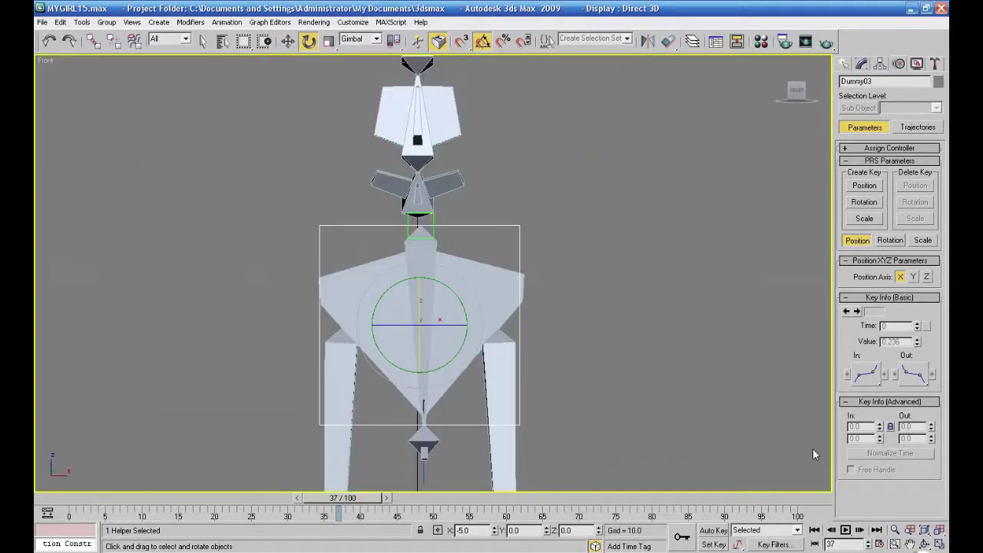
pyautogui.moveTo(811, 447); pyautogui.dragTo(684, 411, button='middle')
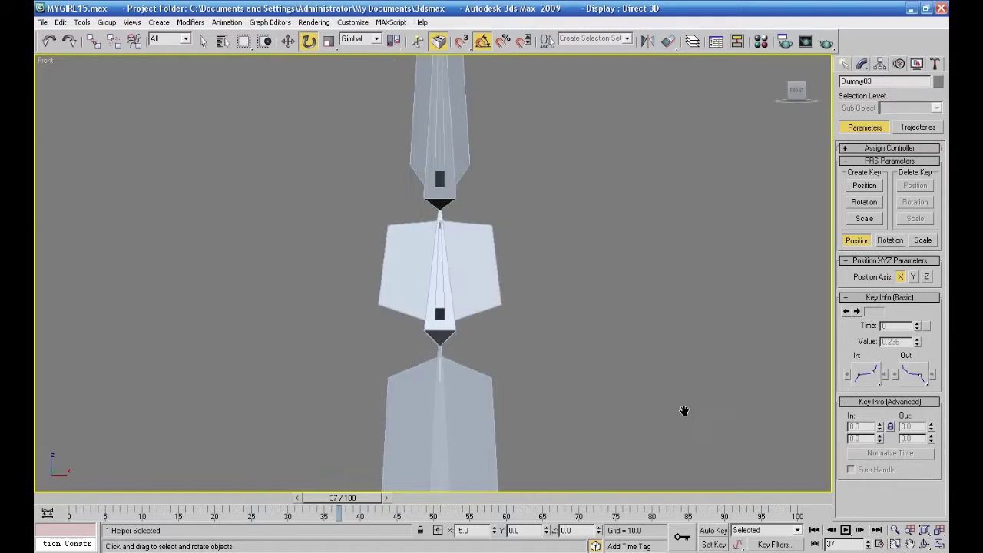
pyautogui.scroll(-2, 685, 411)
pyautogui.click(918, 67)
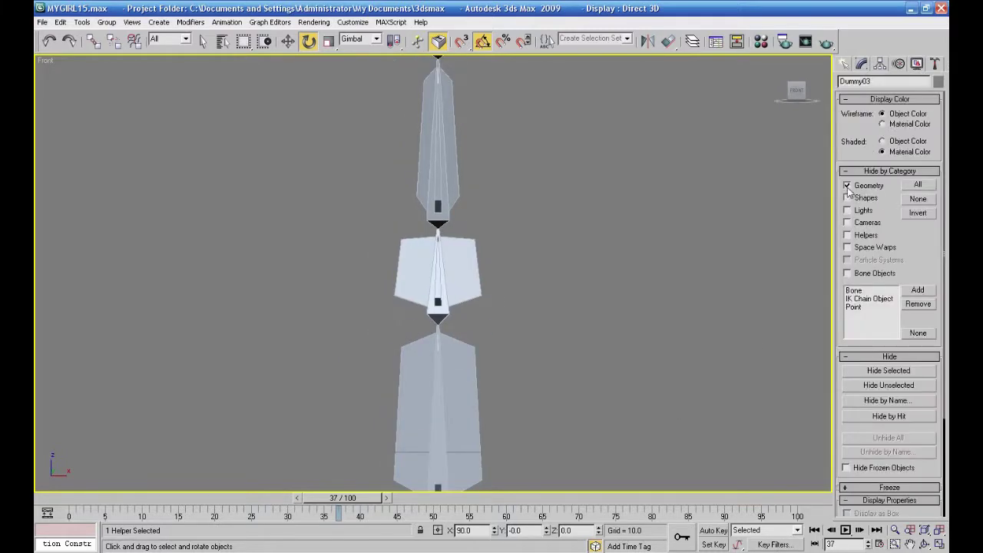
pyautogui.click(847, 185)
pyautogui.moveTo(693, 267); pyautogui.dragTo(684, 249, button='middle')
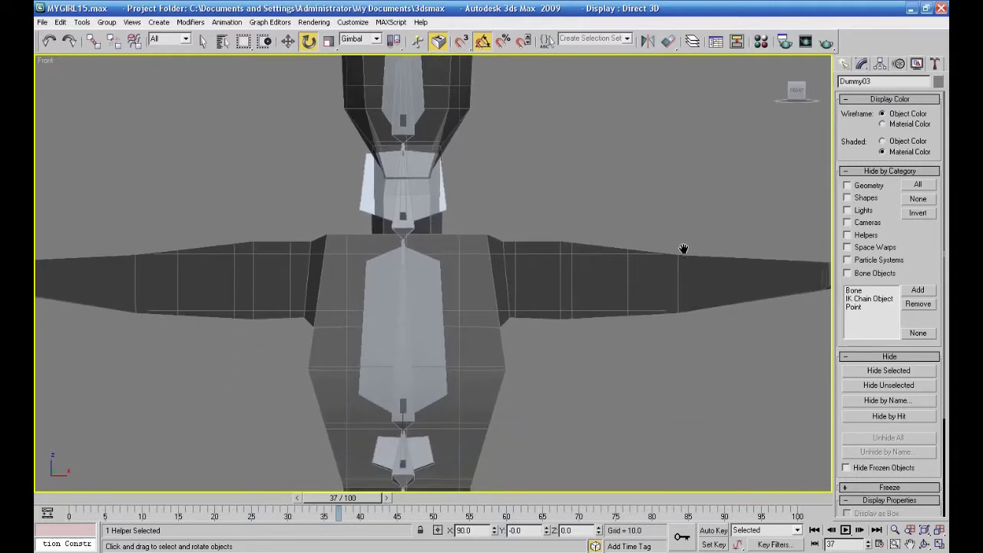
# Step: Reduce the neck bone's side fin size to 2.303 so the fins fit inside the neck mesh
pyautogui.click(444, 202)
pyautogui.click(861, 63)
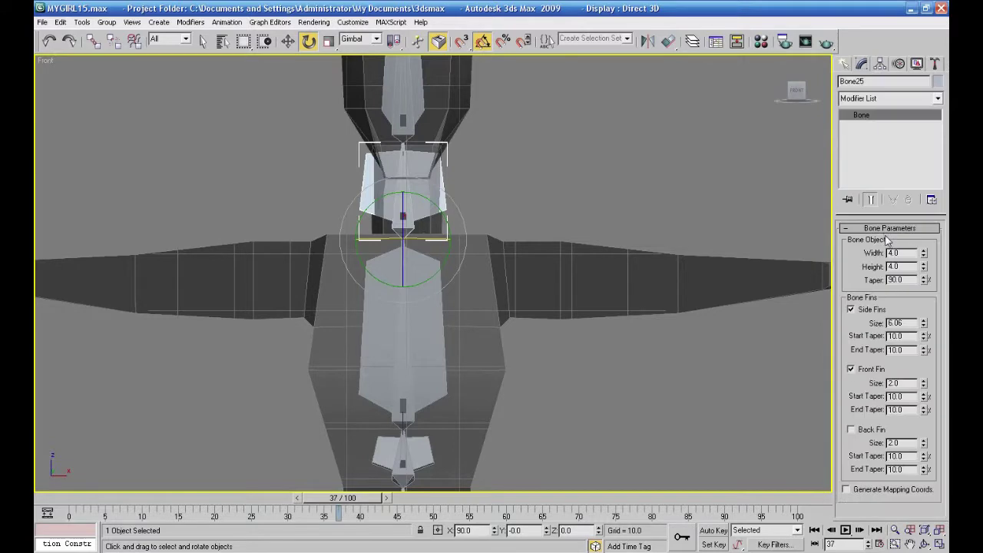
pyautogui.moveTo(920, 323); pyautogui.dragTo(925, 361)
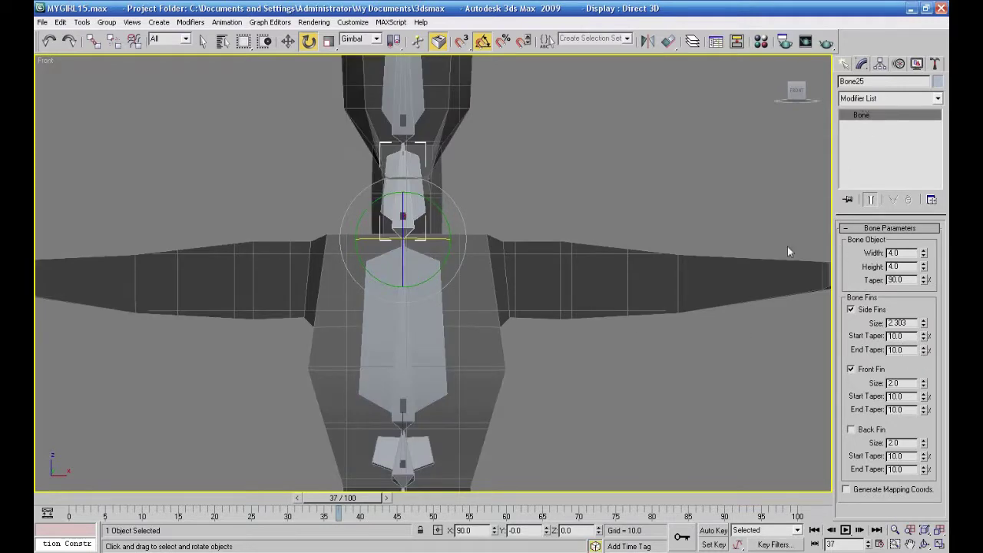
pyautogui.moveTo(711, 235); pyautogui.dragTo(668, 234, button='middle')
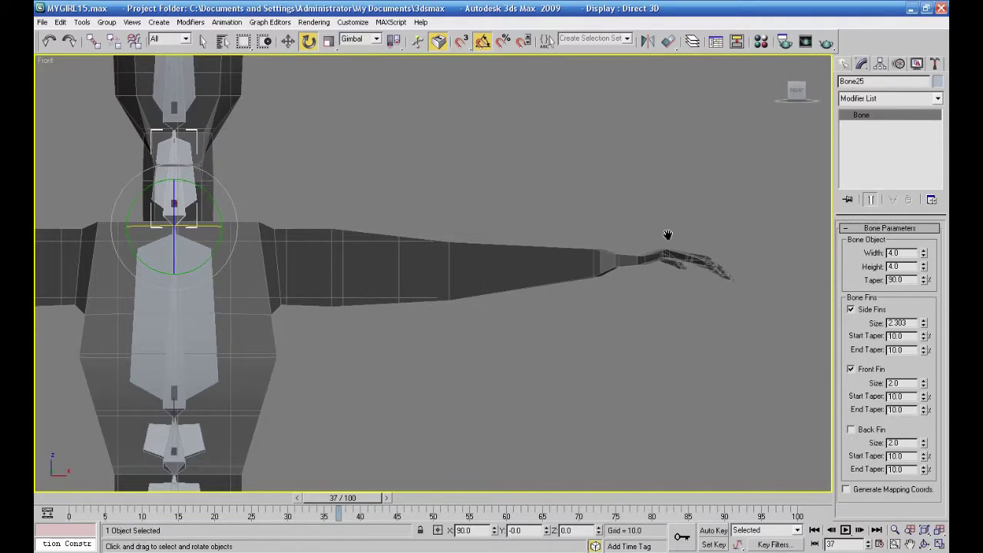
pyautogui.moveTo(667, 235); pyautogui.dragTo(678, 245, button='middle')
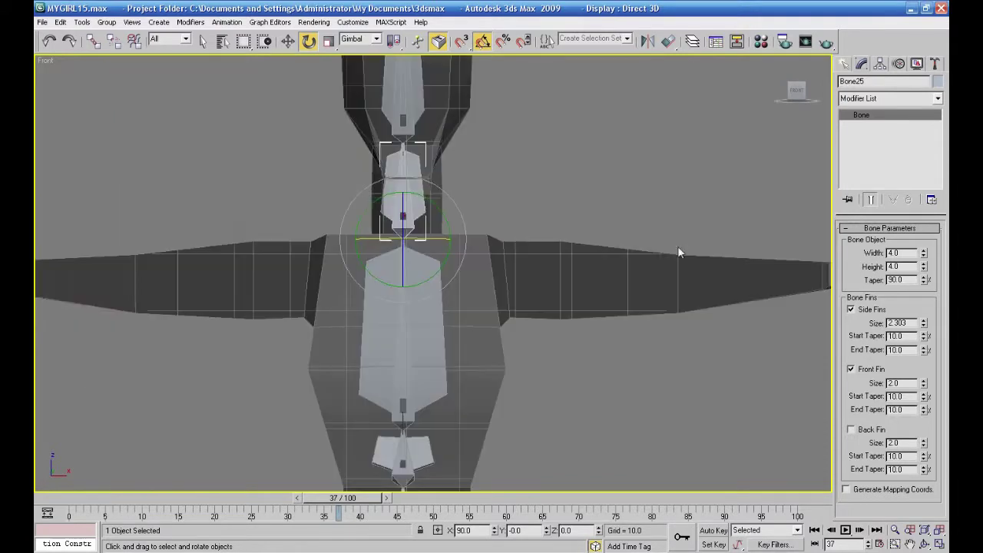
# Step: In the Top view, draw an upper arm and forearm bone chain along the character's left arm, from shoulder through elbow to wrist
pyautogui.click(940, 545)
pyautogui.click(939, 544)
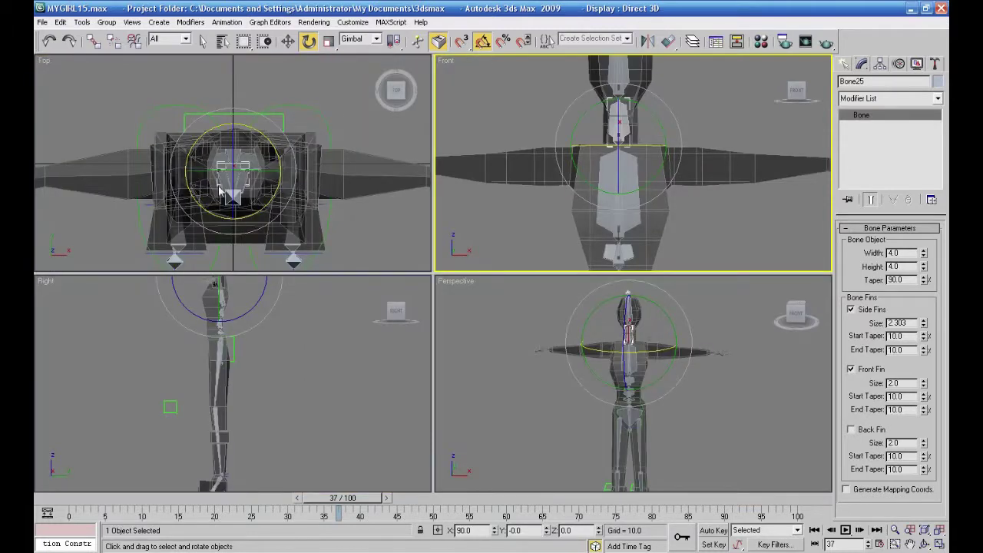
pyautogui.rightClick(379, 261)
pyautogui.scroll(-3, 379, 261)
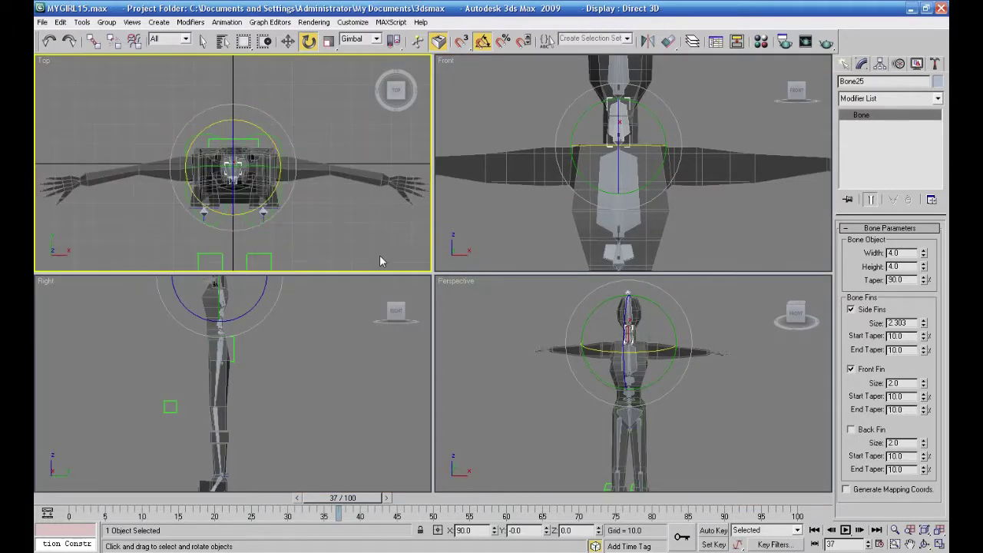
pyautogui.click(844, 63)
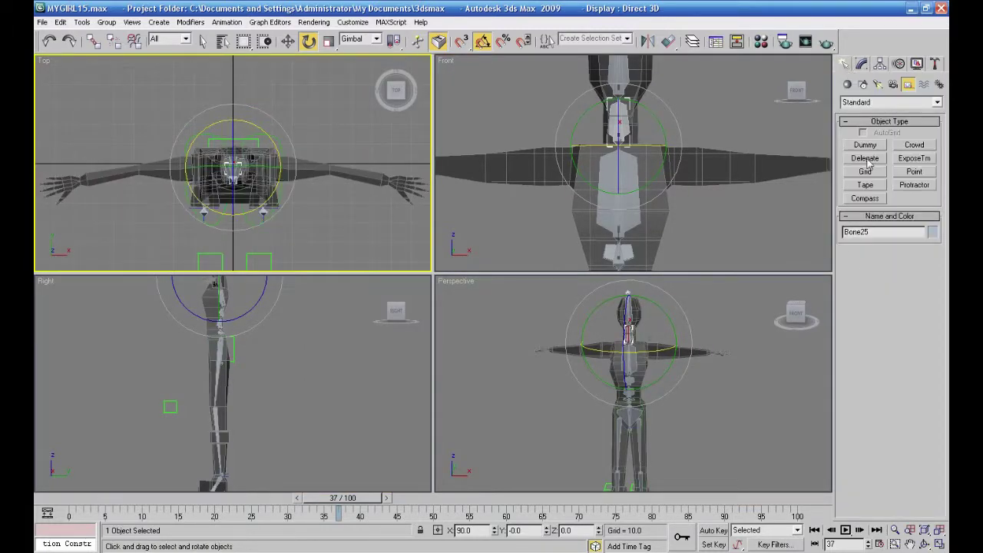
pyautogui.click(940, 84)
pyautogui.click(865, 145)
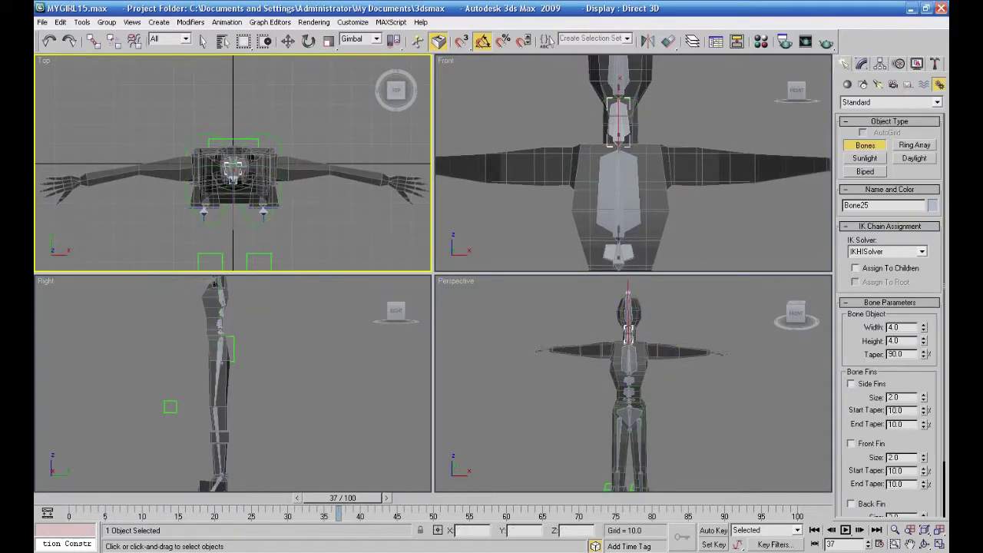
pyautogui.click(939, 544)
pyautogui.moveTo(736, 440); pyautogui.dragTo(704, 419, button='middle')
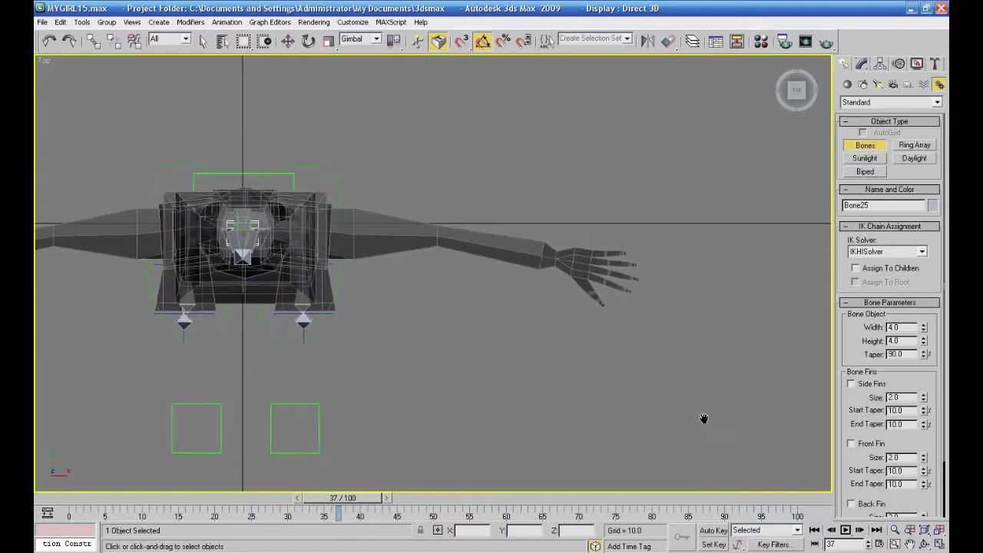
pyautogui.scroll(2, 703, 418)
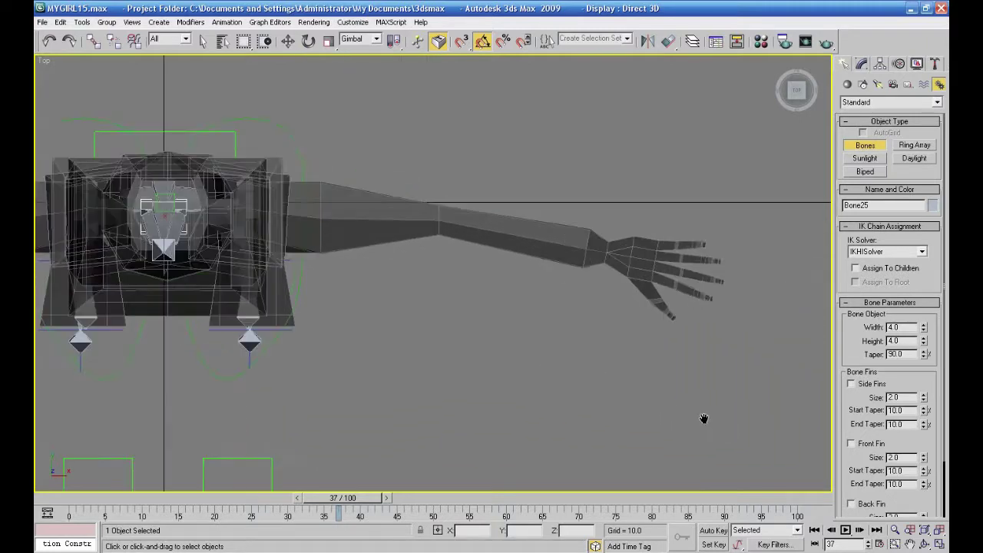
pyautogui.click(270, 206)
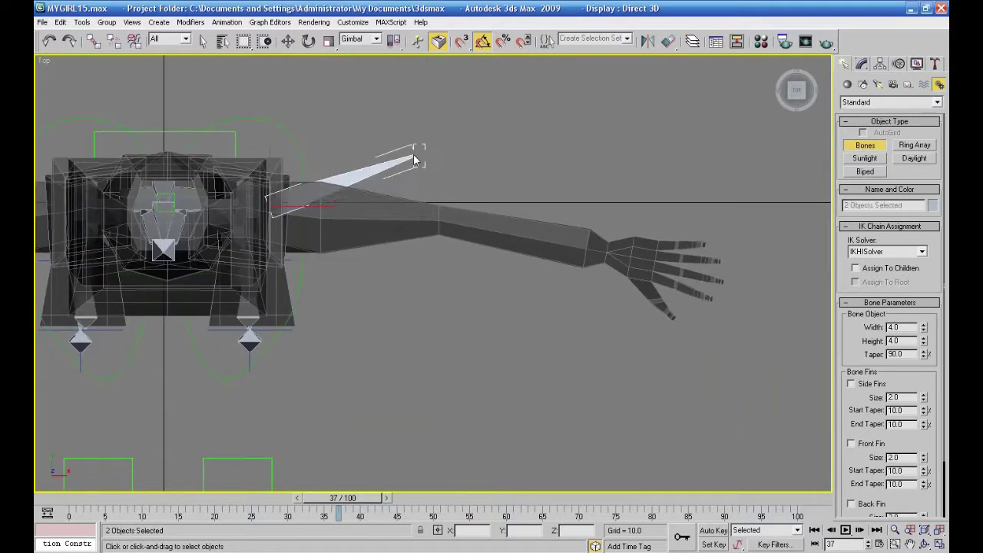
pyautogui.click(442, 224)
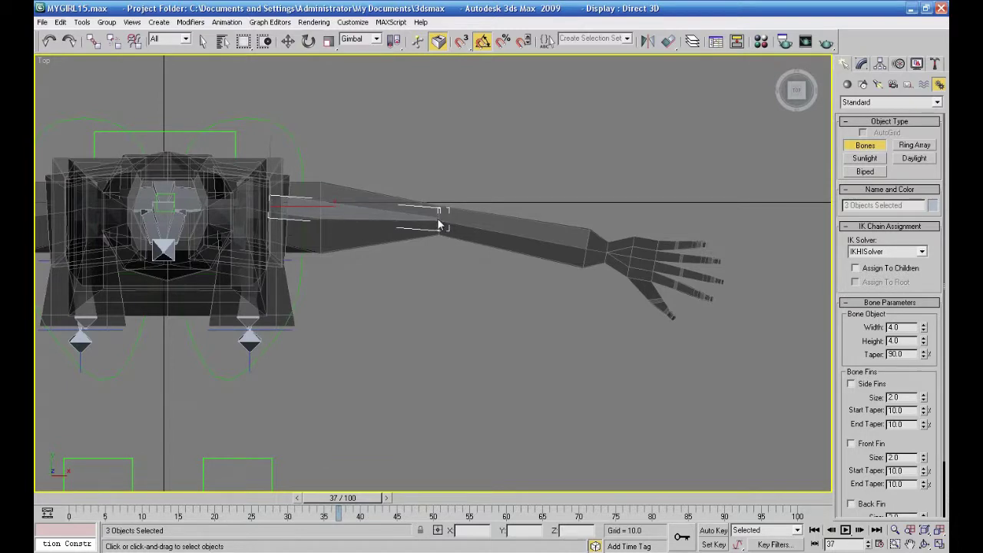
pyautogui.click(608, 254)
pyautogui.rightClick(620, 256)
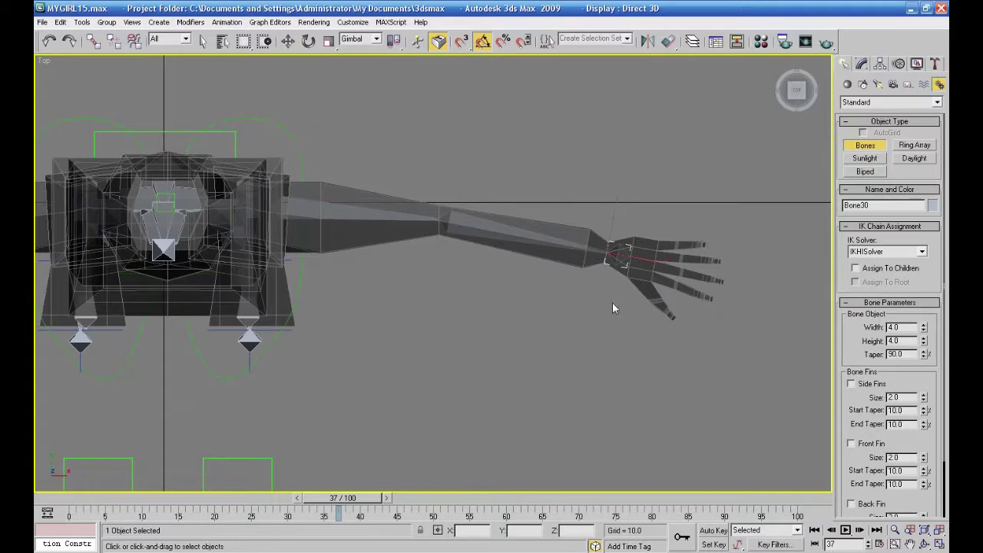
# Step: Set the width and height of new bones to 1.0 to suit the fingers of the left hand
pyautogui.scroll(5, 612, 303)
pyautogui.moveTo(579, 302); pyautogui.dragTo(559, 305, button='middle')
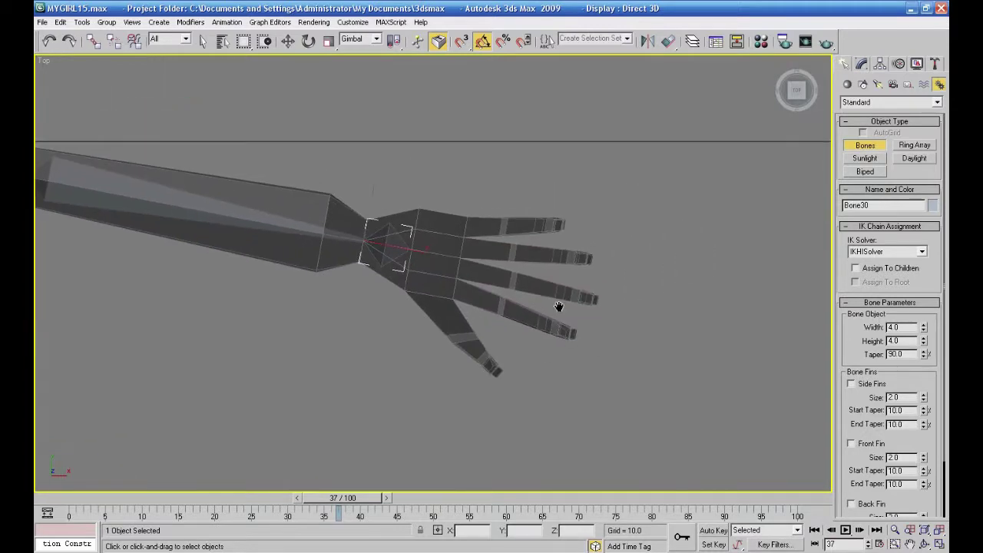
pyautogui.scroll(4, 558, 304)
pyautogui.scroll(-2, 559, 305)
pyautogui.scroll(-3, 558, 303)
pyautogui.scroll(3, 581, 261)
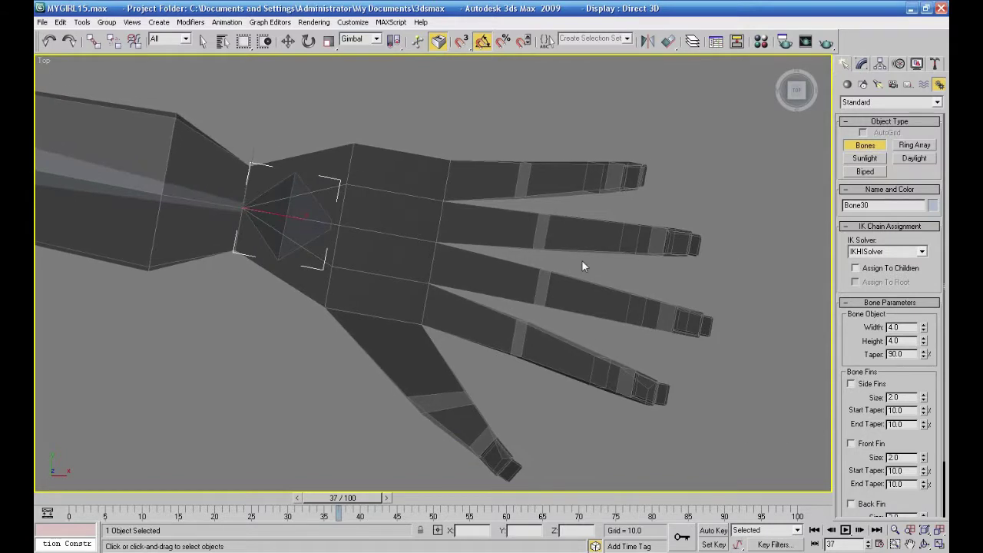
pyautogui.click(446, 179)
pyautogui.rightClick(511, 181)
pyautogui.doubleClick(901, 326)
pyautogui.write('1')
pyautogui.doubleClick(898, 341)
pyautogui.write('1')
# Step: Draw a three-bone chain with an end bone along the little finger, from the knuckle to the fingertip
pyautogui.click(447, 182)
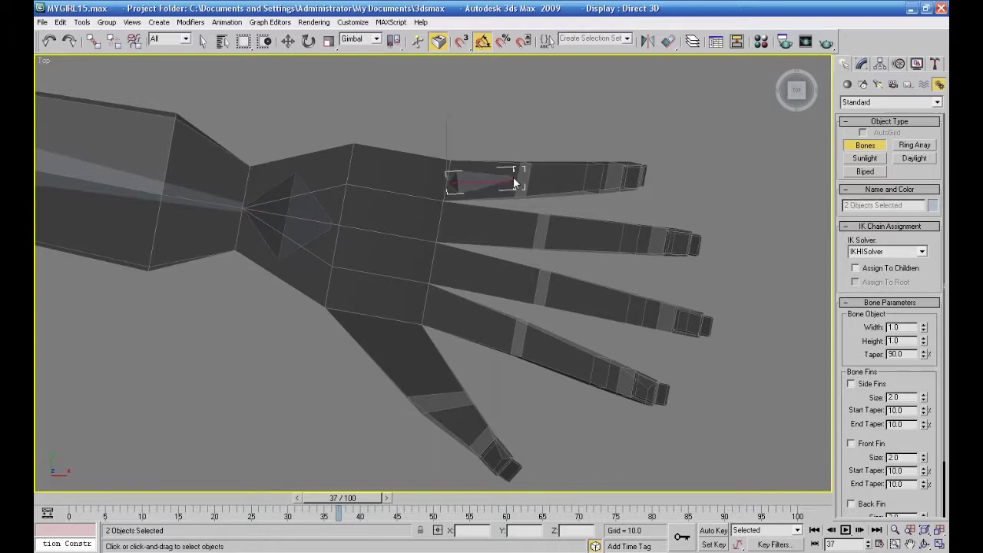
pyautogui.click(595, 177)
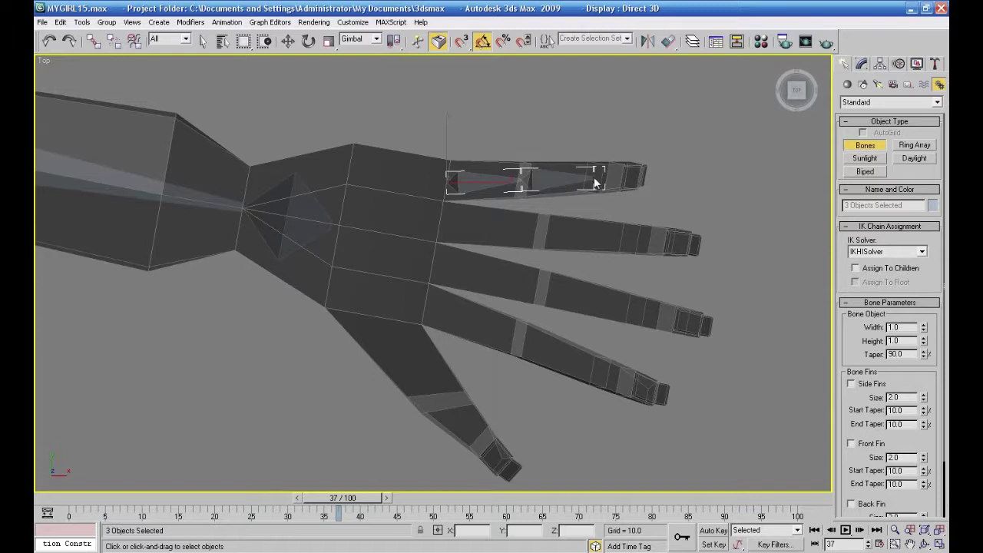
pyautogui.click(647, 174)
pyautogui.rightClick(654, 176)
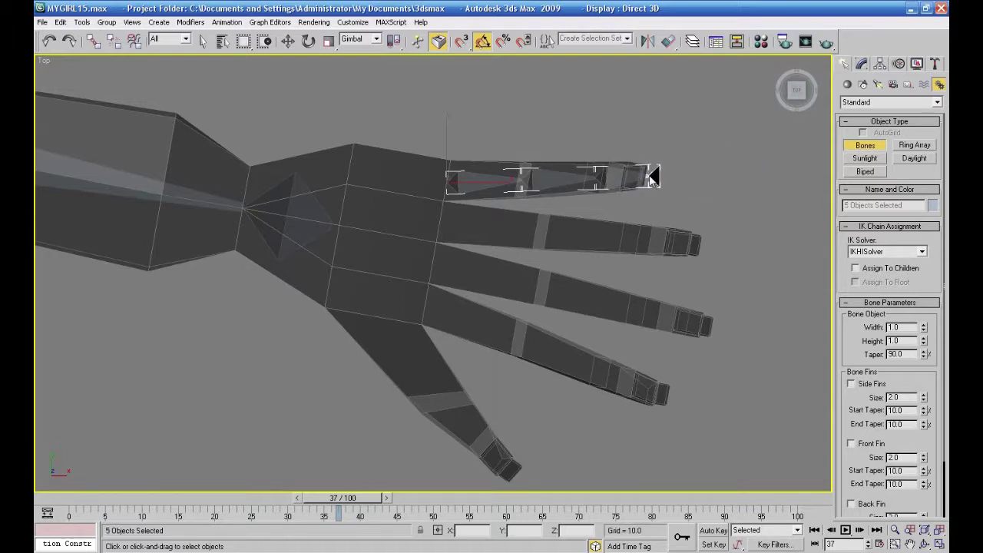
# Step: Draw a three-bone chain with an end bone along the ring finger, placing its joints at the mesh's finger joints
pyautogui.click(441, 225)
pyautogui.click(543, 228)
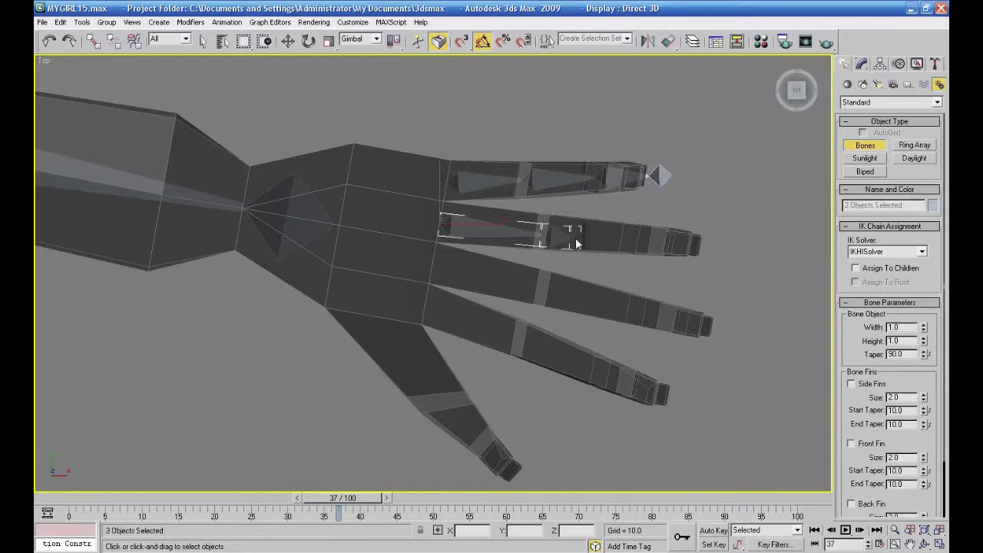
pyautogui.click(633, 245)
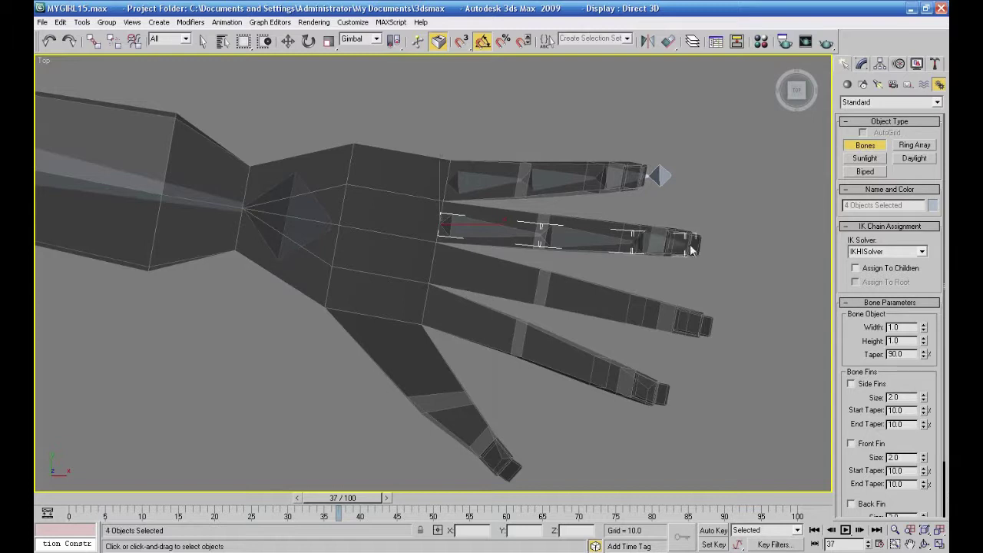
pyautogui.click(700, 245)
pyautogui.rightClick(715, 247)
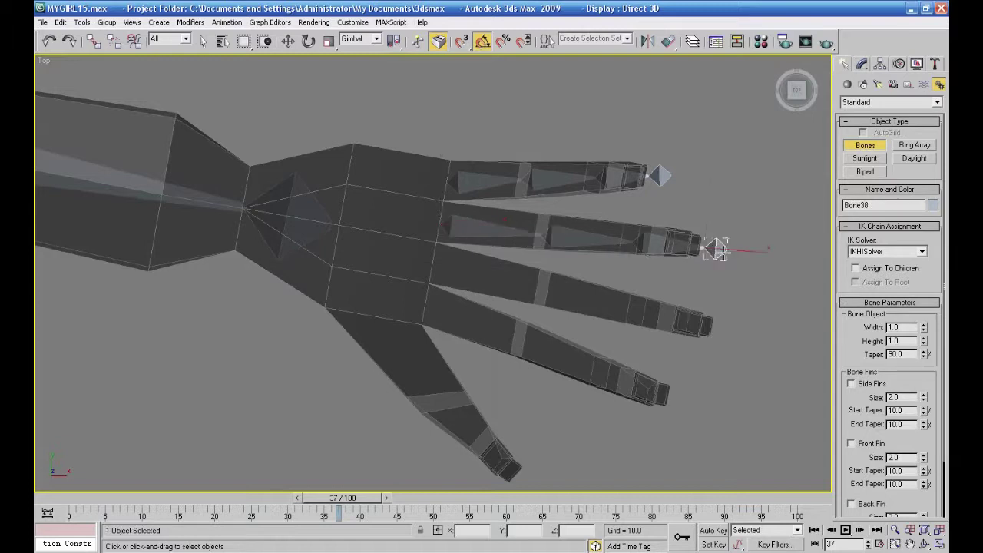
# Step: Draw a bone chain along the middle finger from its knuckle, finishing with the end bone at the last finger joint
pyautogui.click(434, 264)
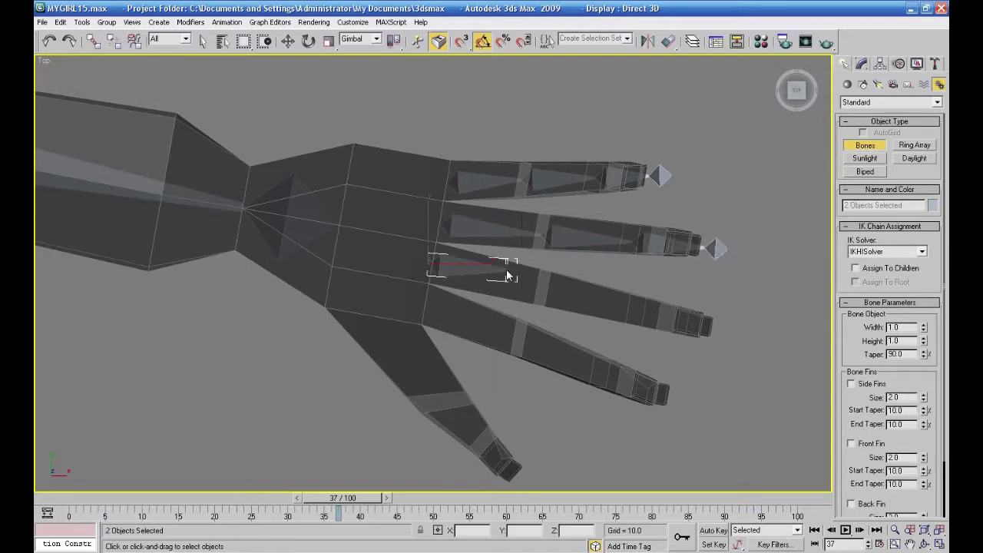
pyautogui.click(540, 290)
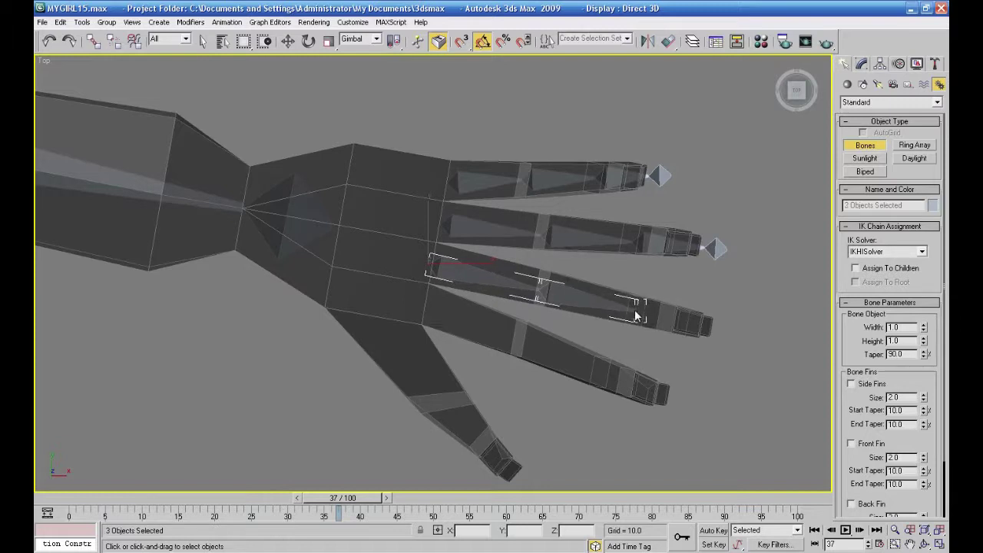
pyautogui.click(637, 312)
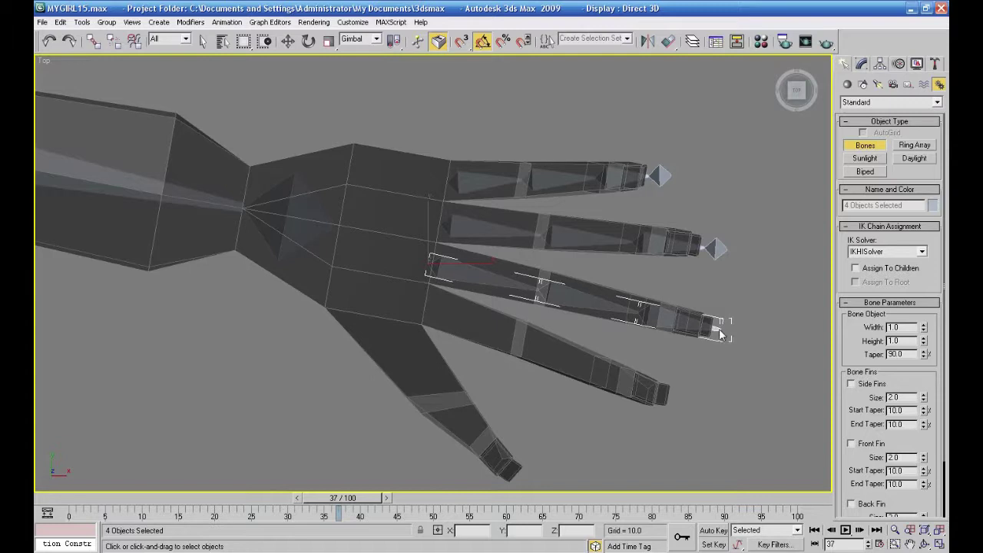
pyautogui.rightClick(716, 338)
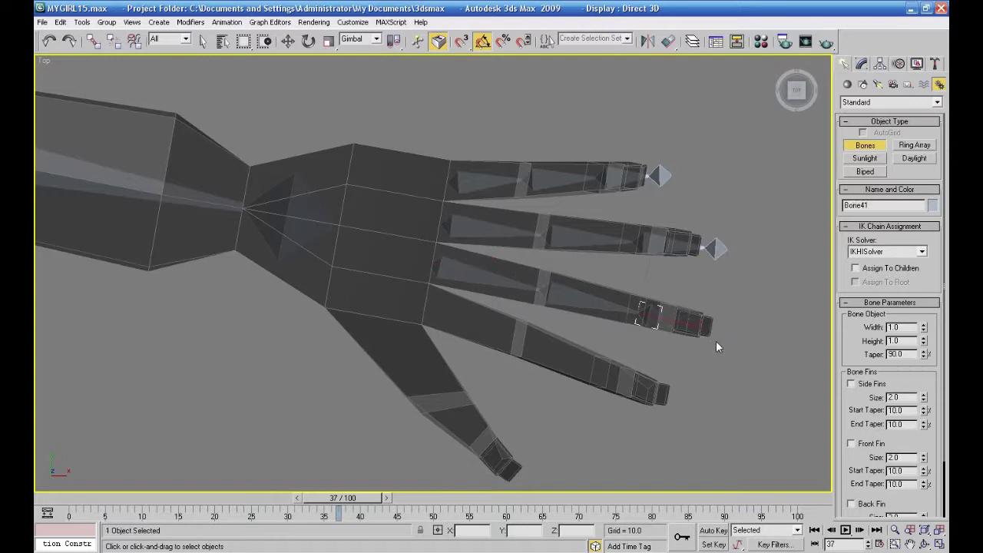
# Step: Draw a three-bone chain with an end bone along the index finger, from its knuckle to the fingertip
pyautogui.click(425, 309)
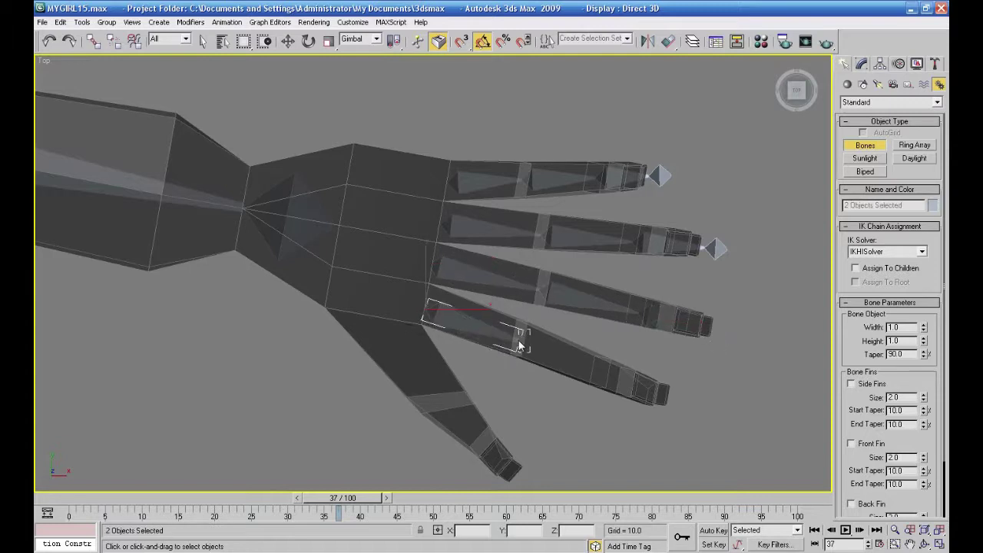
pyautogui.click(597, 371)
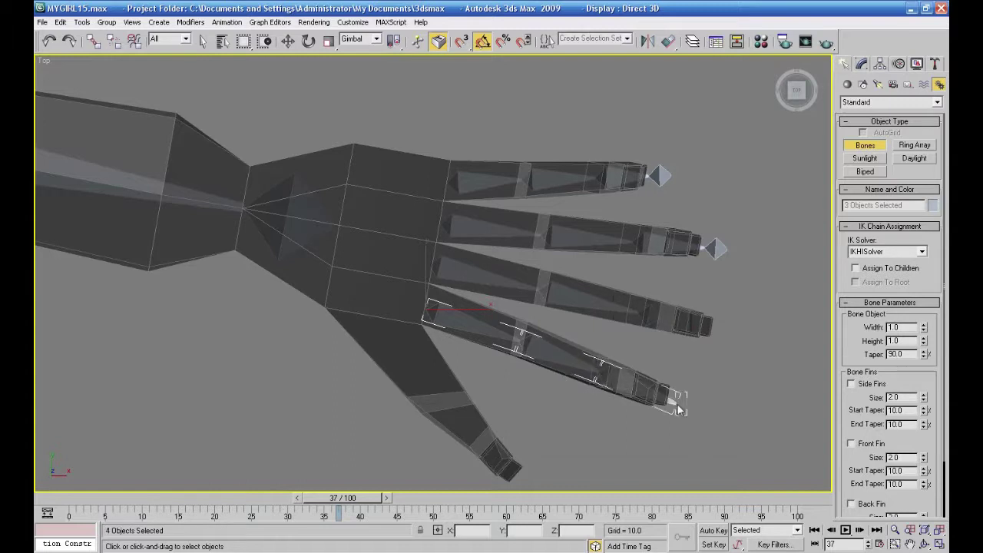
pyautogui.click(670, 398)
pyautogui.rightClick(671, 398)
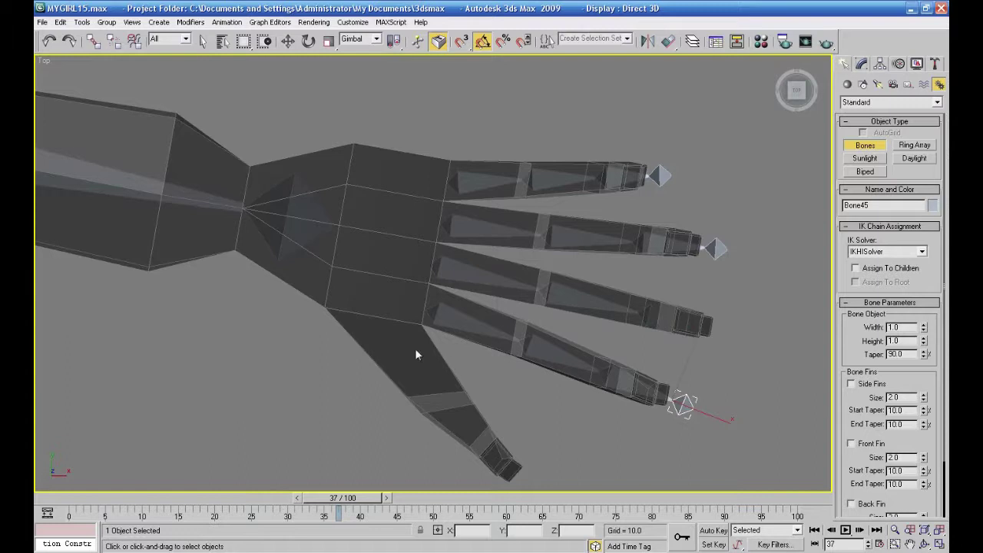
# Step: Draw a two-bone chain with an end bone along the thumb, from its base on the palm to the tip
pyautogui.click(375, 317)
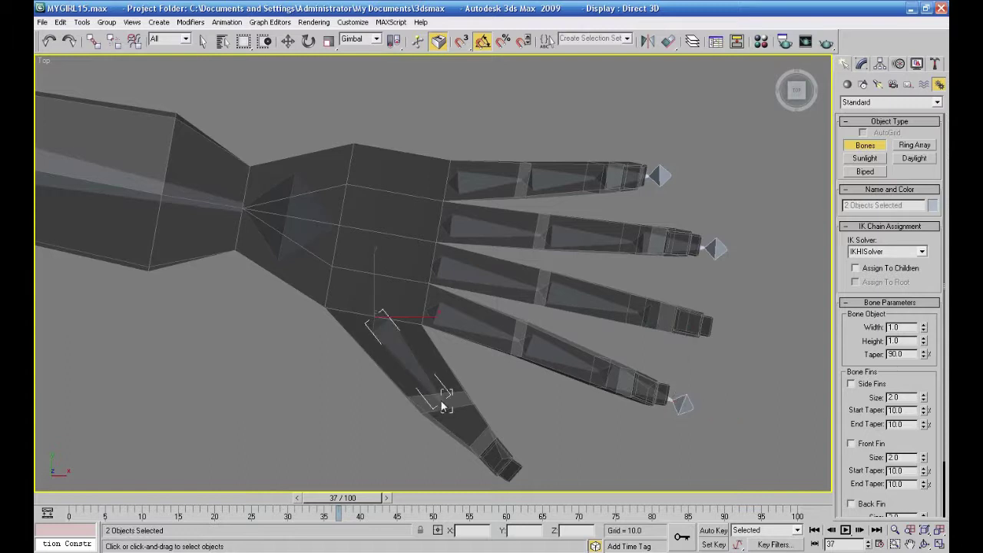
pyautogui.click(443, 405)
pyautogui.click(519, 484)
pyautogui.rightClick(541, 485)
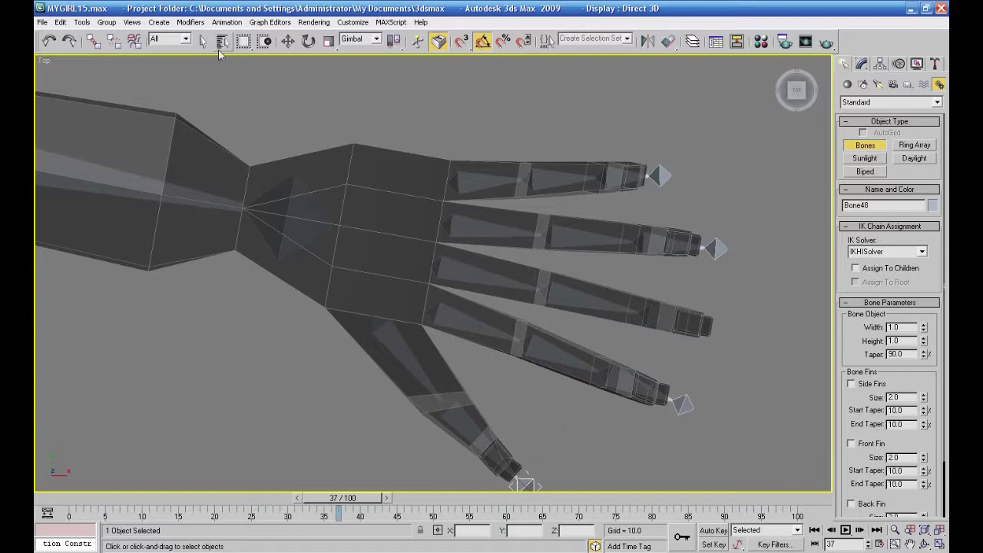
# Step: Select all the arm and finger bones, move them up along Z to the arm mesh's height, and maximize the Front view on the arm
pyautogui.click(288, 41)
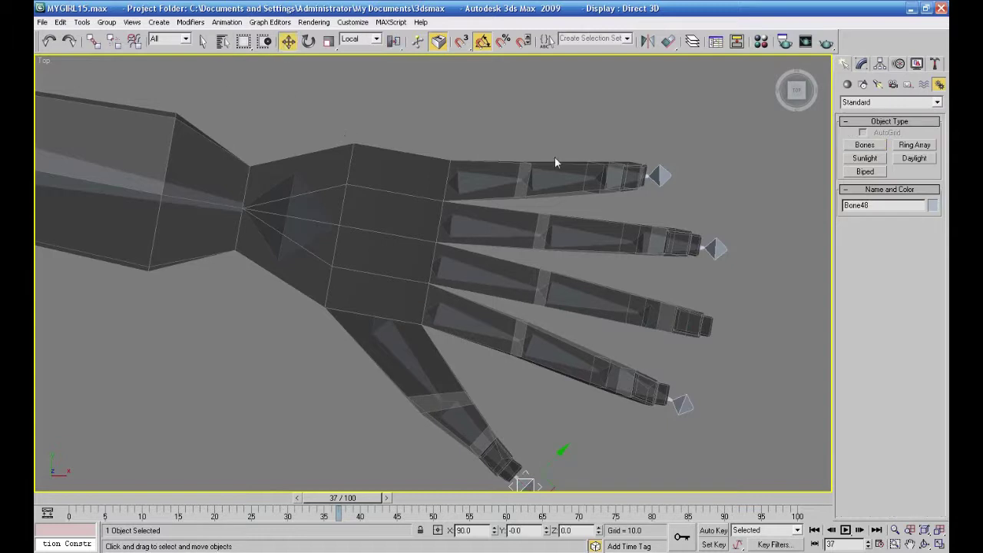
pyautogui.click(939, 543)
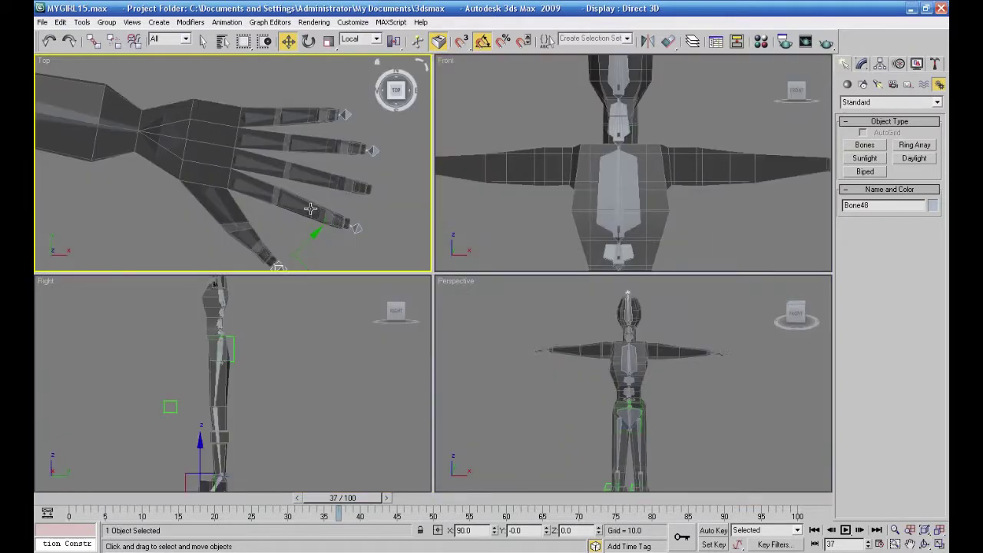
pyautogui.scroll(-5, 298, 231)
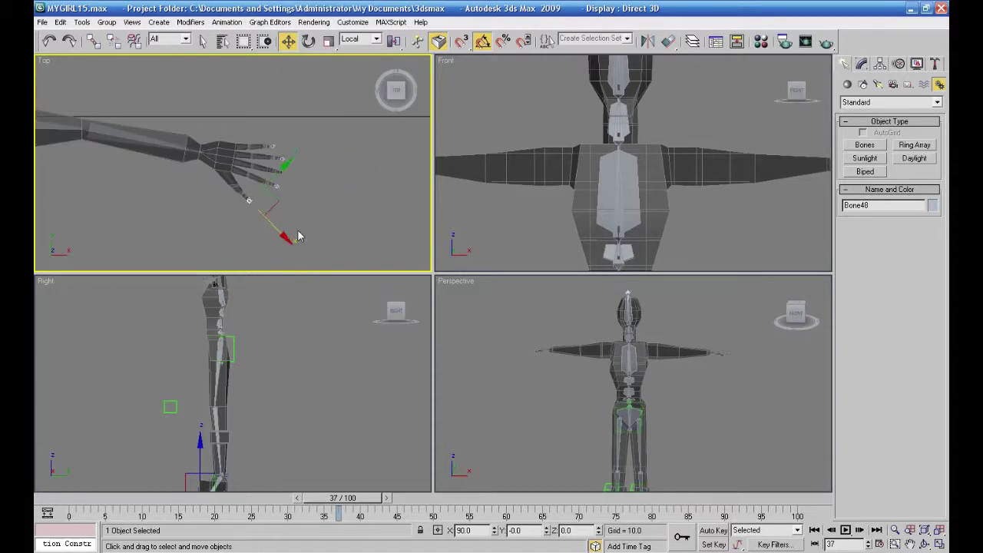
pyautogui.click(298, 230)
pyautogui.moveTo(269, 222); pyautogui.dragTo(286, 232, button='middle')
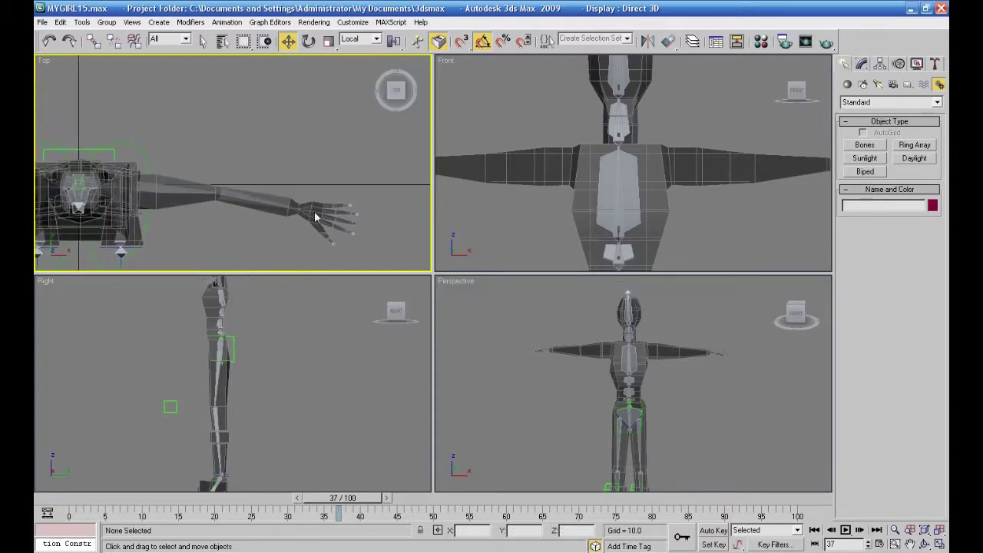
pyautogui.moveTo(376, 166); pyautogui.dragTo(178, 251)
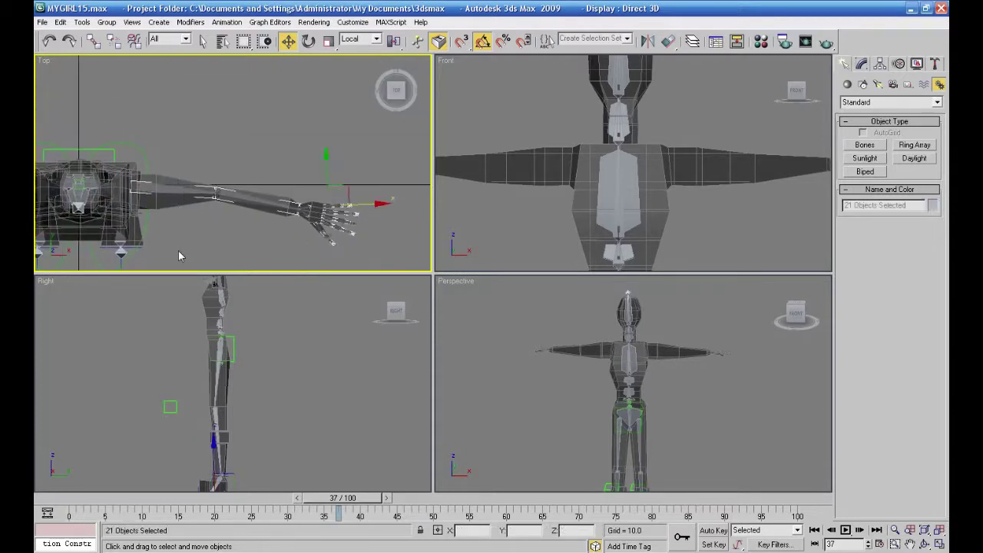
pyautogui.scroll(-4, 571, 416)
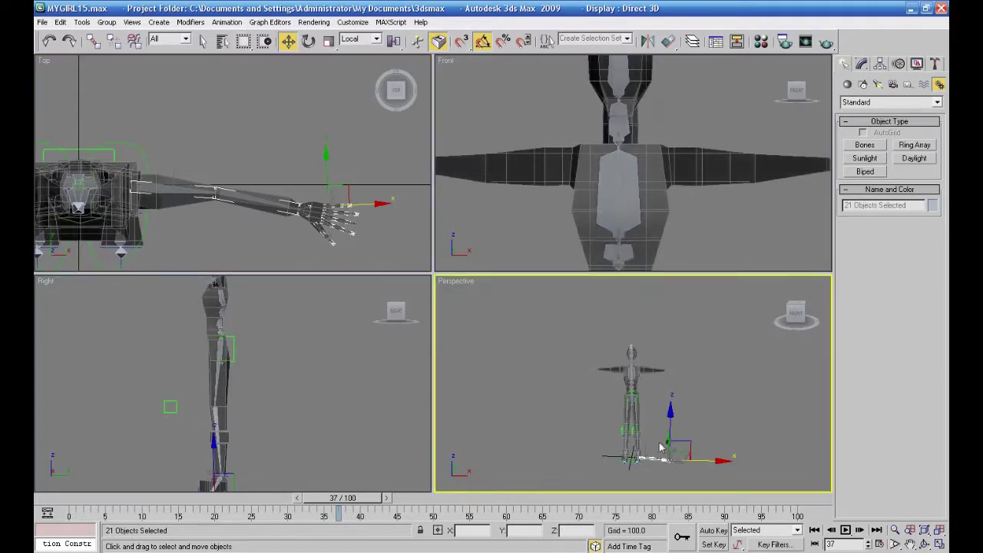
pyautogui.moveTo(671, 424); pyautogui.dragTo(656, 336)
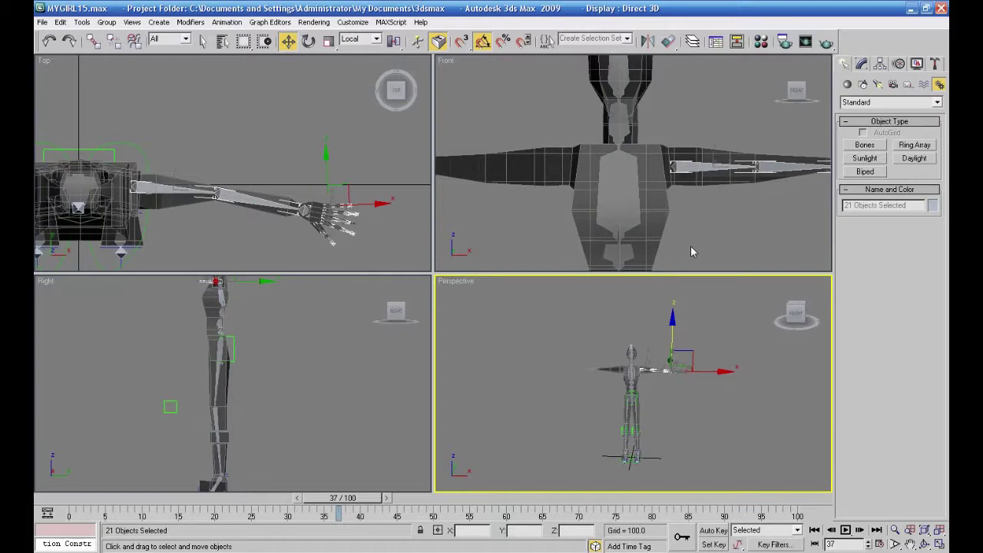
pyautogui.moveTo(691, 246); pyautogui.dragTo(665, 250, button='middle')
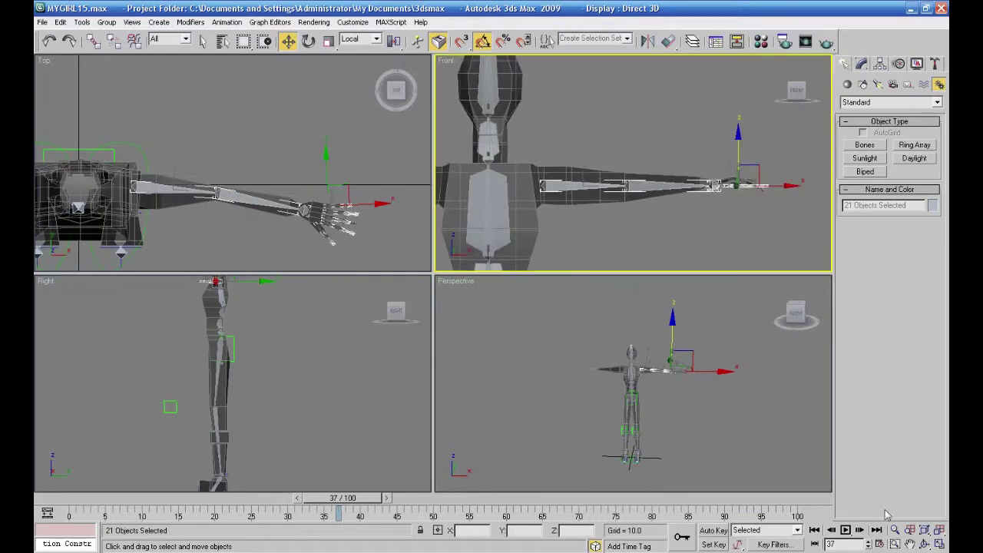
pyautogui.click(940, 544)
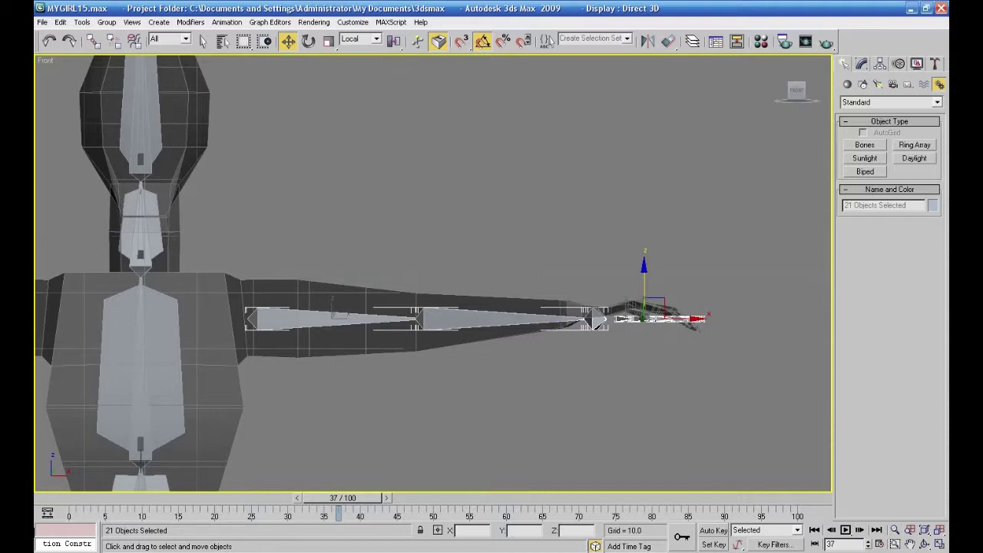
# Step: Raise all the arm and finger bones slightly along Z, then maximize the Perspective view
pyautogui.click(264, 319)
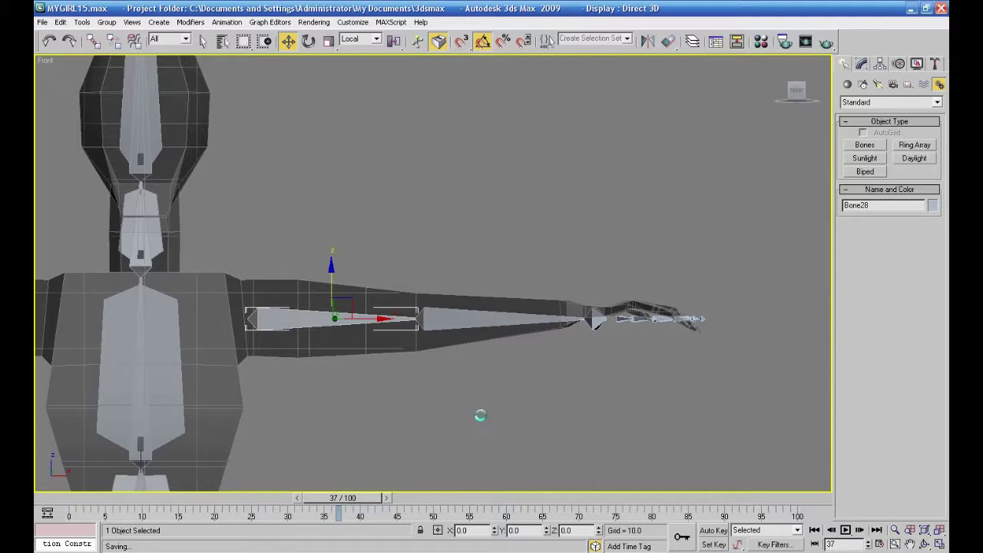
pyautogui.hotkey('ctrl', 'z')
pyautogui.moveTo(644, 269); pyautogui.dragTo(641, 263)
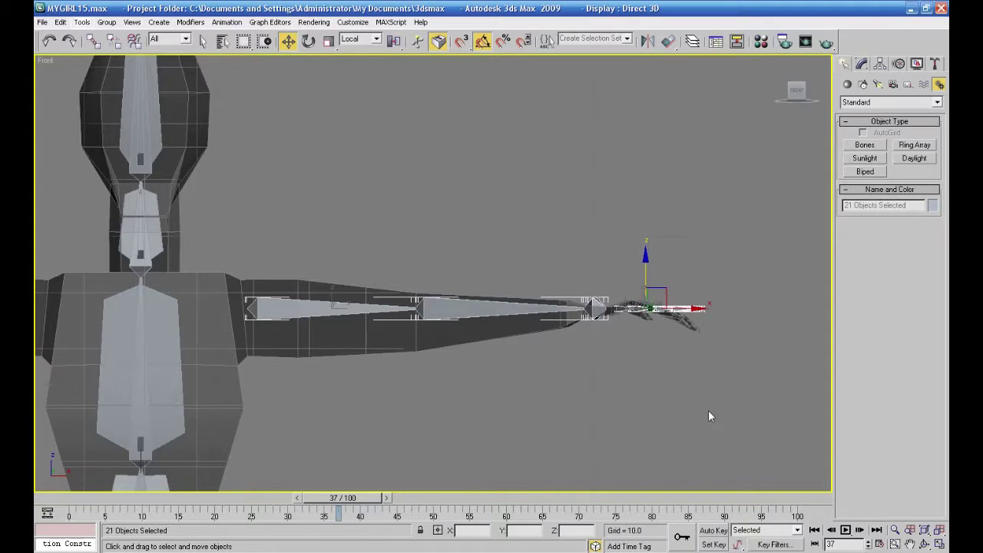
pyautogui.click(939, 544)
pyautogui.rightClick(761, 474)
pyautogui.click(939, 544)
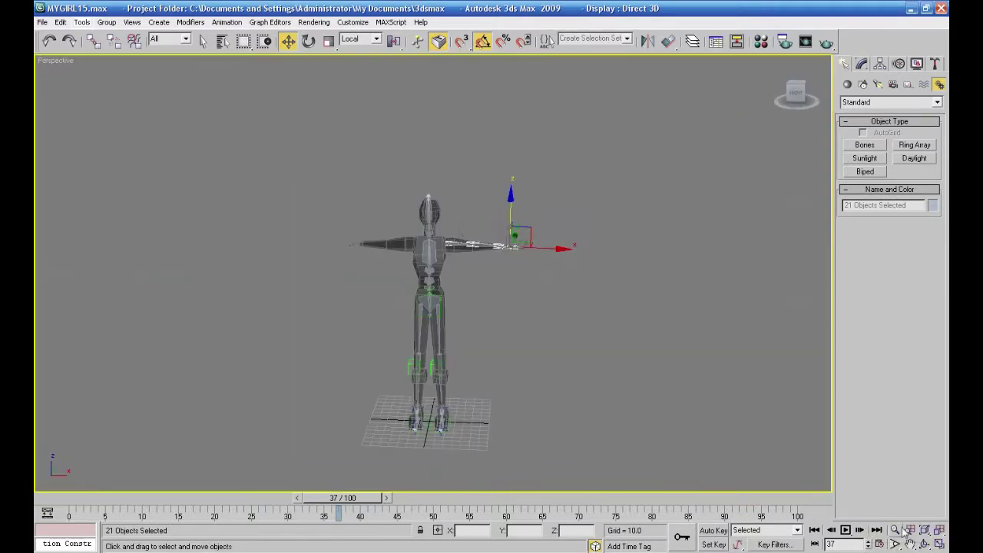
# Step: Rotate the thumb's outer bone 25 degrees about Y so it follows the thumb mesh
pyautogui.keyDown('alt'); pyautogui.moveTo(660, 402); pyautogui.dragTo(552, 456, button='middle'); pyautogui.keyUp('alt')
pyautogui.scroll(5, 590, 422)
pyautogui.scroll(3, 587, 440)
pyautogui.scroll(3, 591, 424)
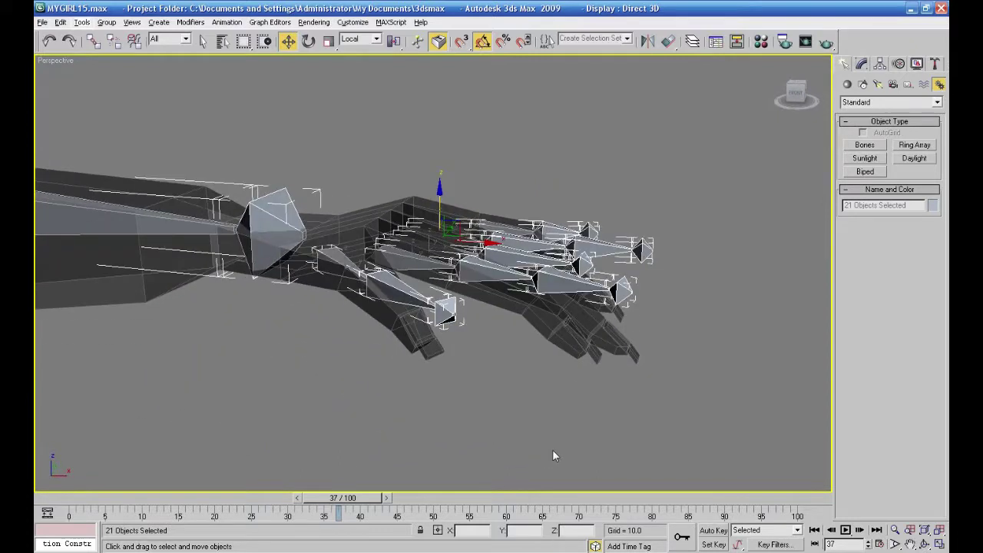
pyautogui.click(541, 444)
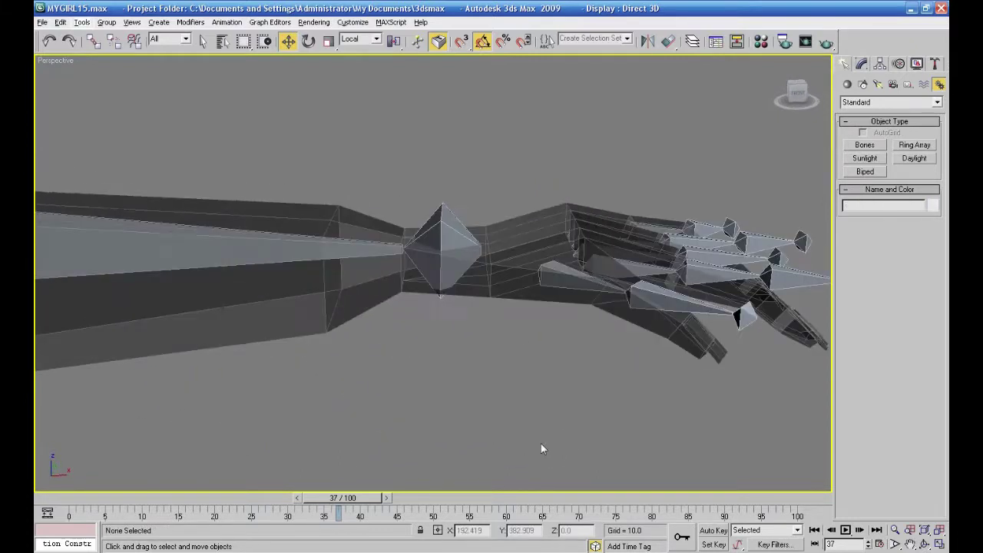
pyautogui.click(638, 307)
pyautogui.press('e')
pyautogui.moveTo(537, 329); pyautogui.dragTo(477, 331, button='middle')
pyautogui.moveTo(486, 260); pyautogui.dragTo(485, 276)
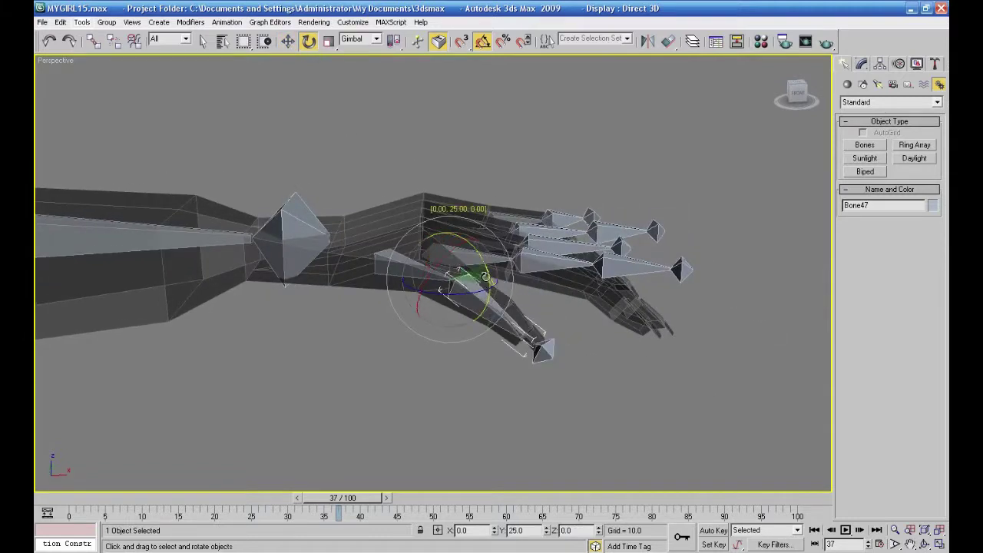
pyautogui.moveTo(527, 307)
pyautogui.keyDown('alt'); pyautogui.mouseDown(button='middle')
pyautogui.moveTo(525, 292)
pyautogui.moveTo(535, 299)
pyautogui.moveTo(517, 308)
pyautogui.mouseUp(button='middle'); pyautogui.keyUp('alt')
pyautogui.click(452, 349)
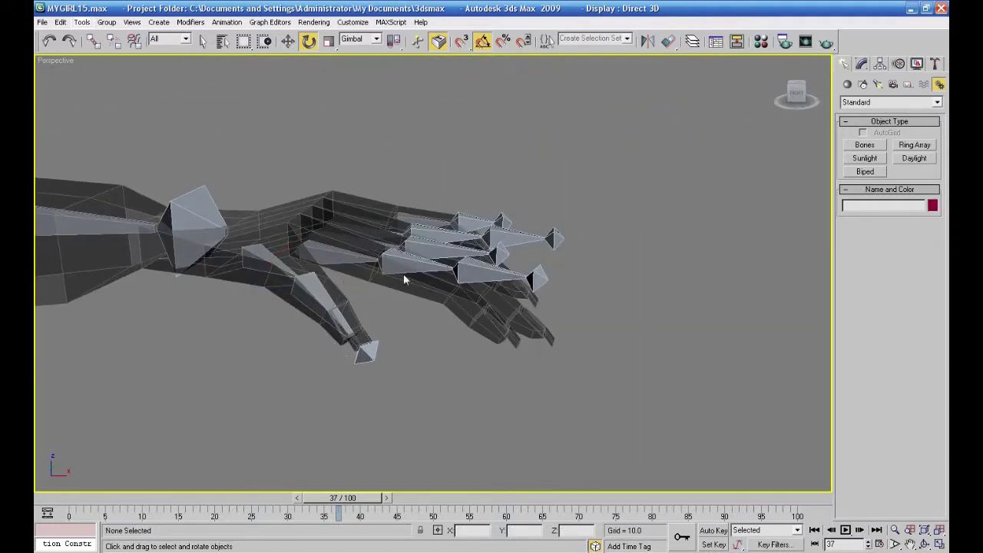
# Step: Select the five base bones of the fingers and thumb together and move them slightly up along Z into the hand mesh
pyautogui.keyDown('alt'); pyautogui.moveTo(398, 263); pyautogui.dragTo(442, 320, button='middle'); pyautogui.keyUp('alt')
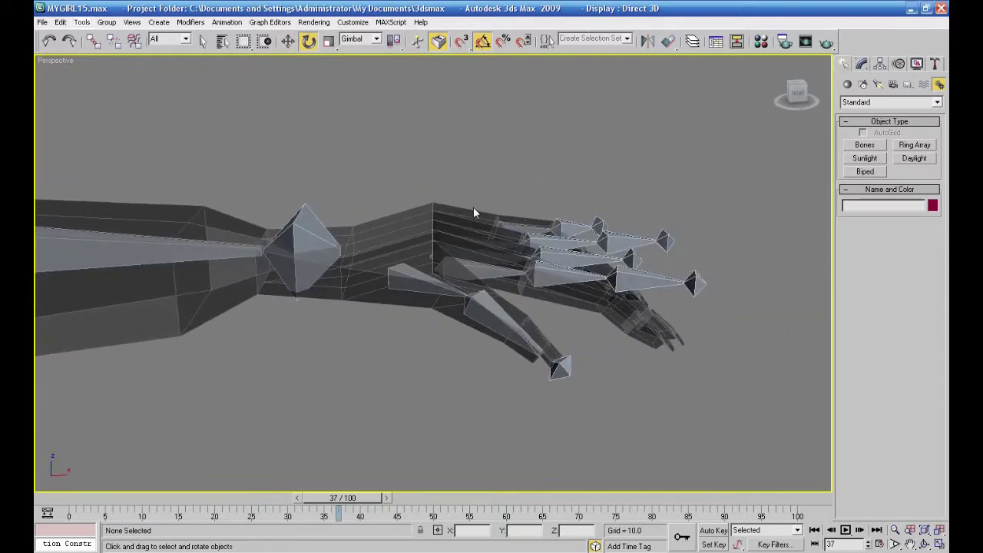
pyautogui.moveTo(466, 270); pyautogui.dragTo(427, 281)
pyautogui.click(287, 42)
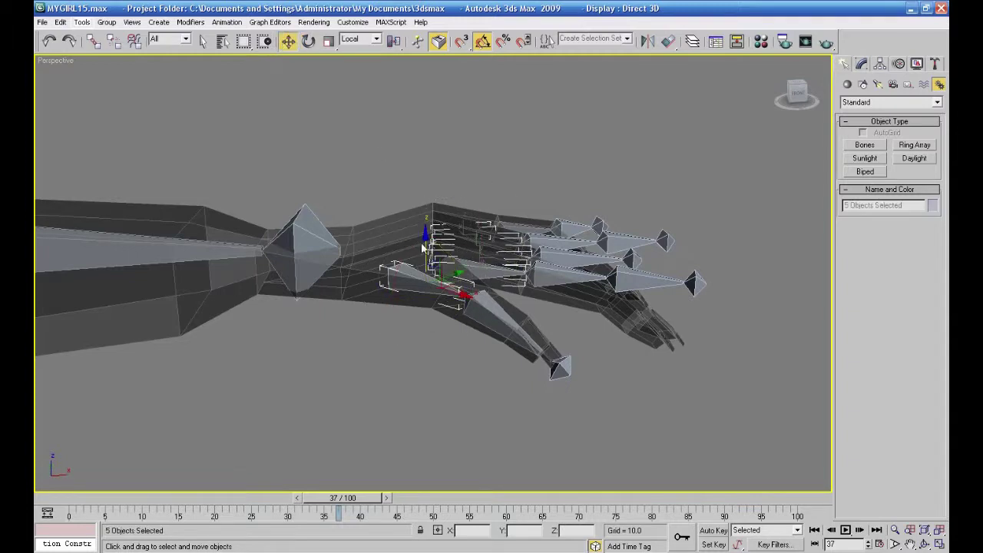
pyautogui.moveTo(423, 242); pyautogui.dragTo(424, 233)
pyautogui.keyDown('alt'); pyautogui.moveTo(438, 321); pyautogui.dragTo(428, 367, button='middle'); pyautogui.keyUp('alt')
pyautogui.click(428, 361)
# Step: Rotate the index finger's middle and outer bones downward about Y to follow the bend of the finger mesh
pyautogui.click(390, 302)
pyautogui.click(309, 42)
pyautogui.moveTo(395, 266); pyautogui.dragTo(398, 279)
pyautogui.click(462, 339)
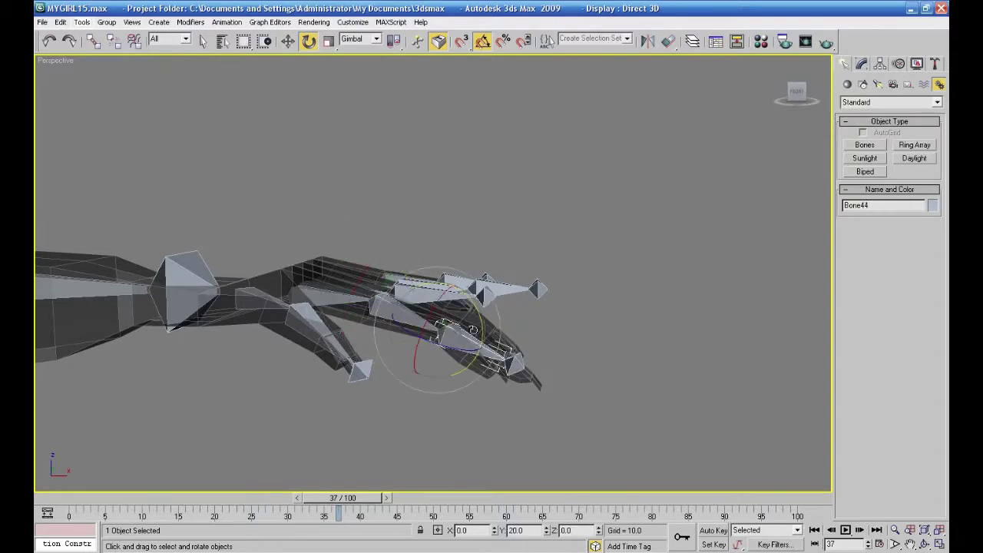
pyautogui.moveTo(478, 319); pyautogui.dragTo(480, 336)
pyautogui.click(459, 309)
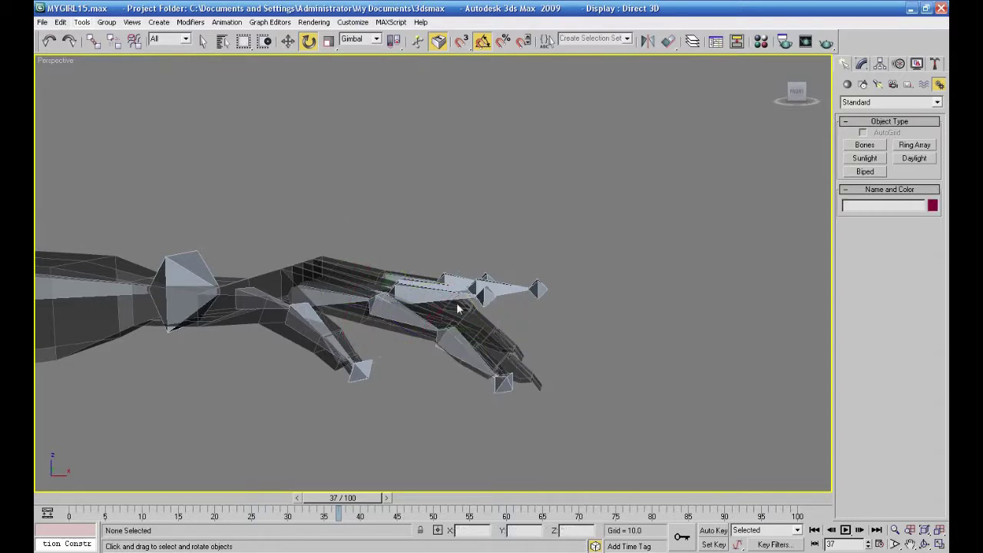
# Step: Rotate the ring finger's middle bone 20 degrees about Y and bend its outer bone further down to fit the mesh
pyautogui.click(414, 289)
pyautogui.keyDown('alt'); pyautogui.moveTo(478, 329); pyautogui.dragTo(453, 336, button='middle'); pyautogui.keyUp('alt')
pyautogui.click(468, 318)
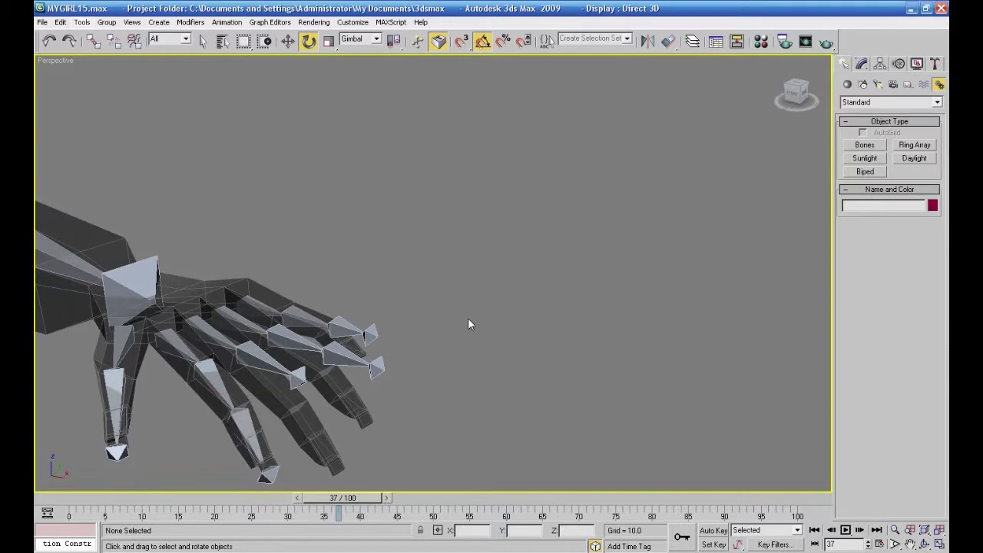
pyautogui.click(297, 338)
pyautogui.moveTo(289, 317); pyautogui.dragTo(288, 328)
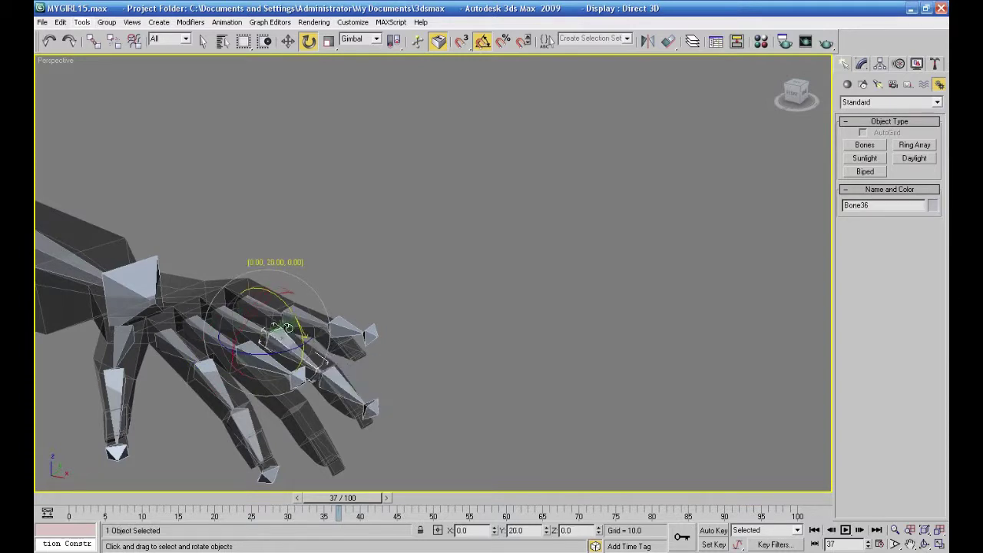
pyautogui.click(376, 369)
pyautogui.click(335, 378)
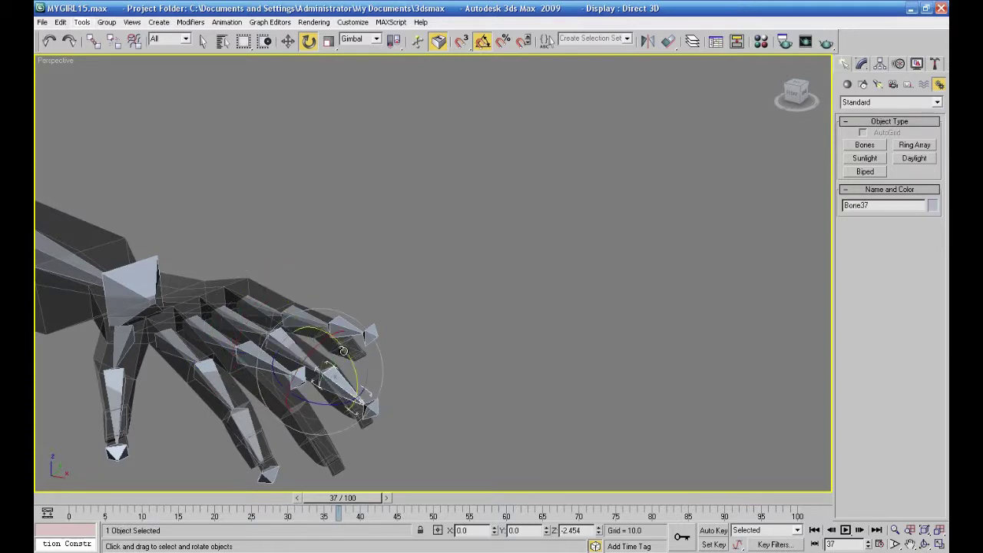
pyautogui.moveTo(344, 351); pyautogui.dragTo(346, 359)
# Step: Bend the little finger's bones downward about Y so they lie inside the finger mesh
pyautogui.click(353, 334)
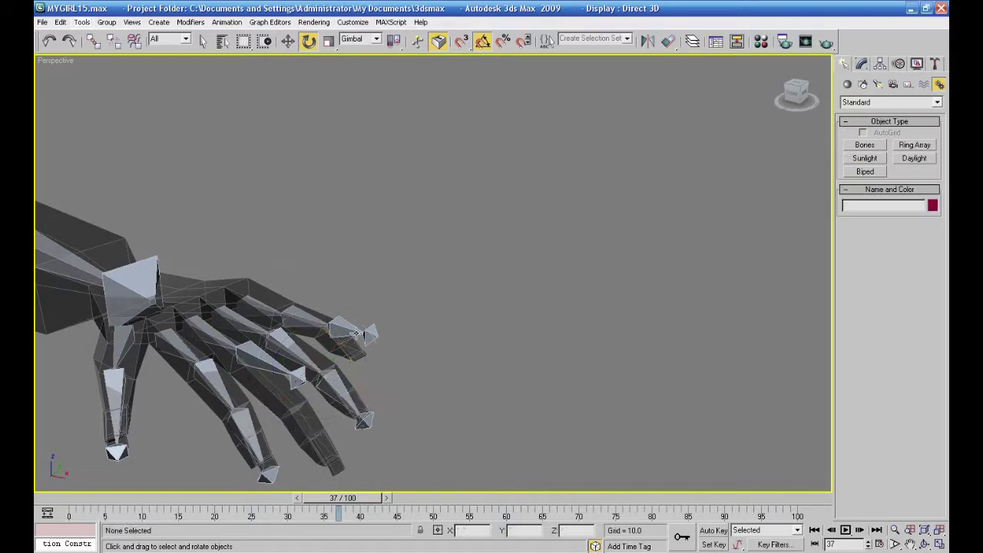
pyautogui.click(309, 316)
pyautogui.click(344, 341)
pyautogui.click(347, 331)
pyautogui.moveTo(354, 312); pyautogui.dragTo(361, 320)
pyautogui.click(402, 326)
pyautogui.moveTo(437, 348); pyautogui.dragTo(417, 335, button='middle')
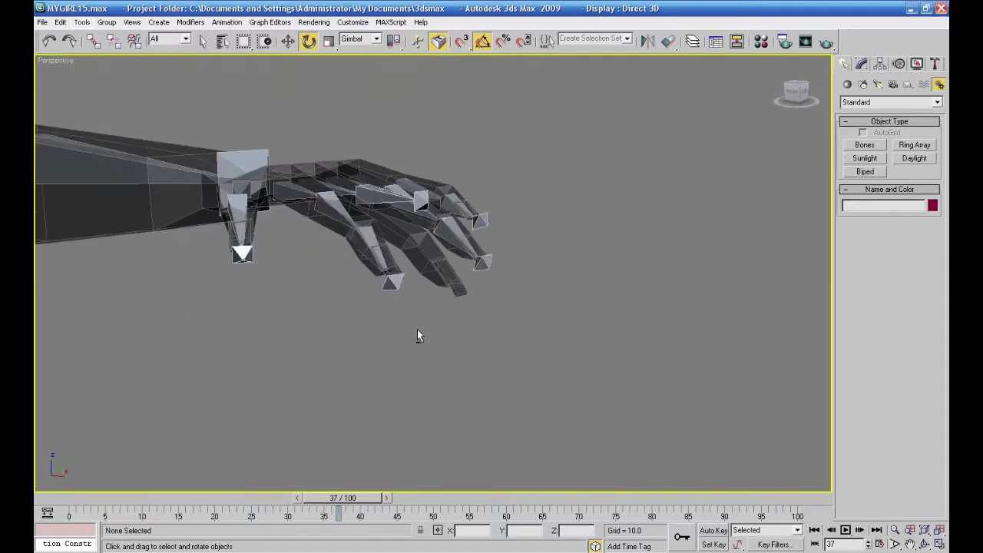
# Step: Tilt the index finger's base bone slightly down and rotate its middle bone -5 degrees about Y
pyautogui.click(325, 200)
pyautogui.click(302, 187)
pyautogui.moveTo(297, 173); pyautogui.dragTo(298, 178)
pyautogui.click(342, 287)
pyautogui.click(334, 221)
pyautogui.moveTo(347, 224); pyautogui.dragTo(344, 206)
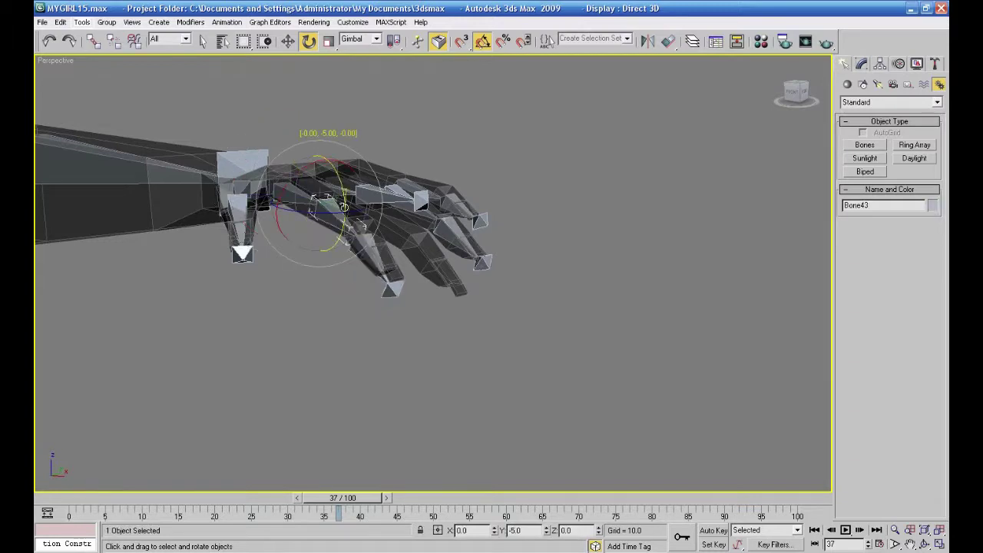
pyautogui.click(364, 305)
pyautogui.keyDown('alt'); pyautogui.moveTo(365, 305); pyautogui.dragTo(385, 336, button='middle'); pyautogui.keyUp('alt')
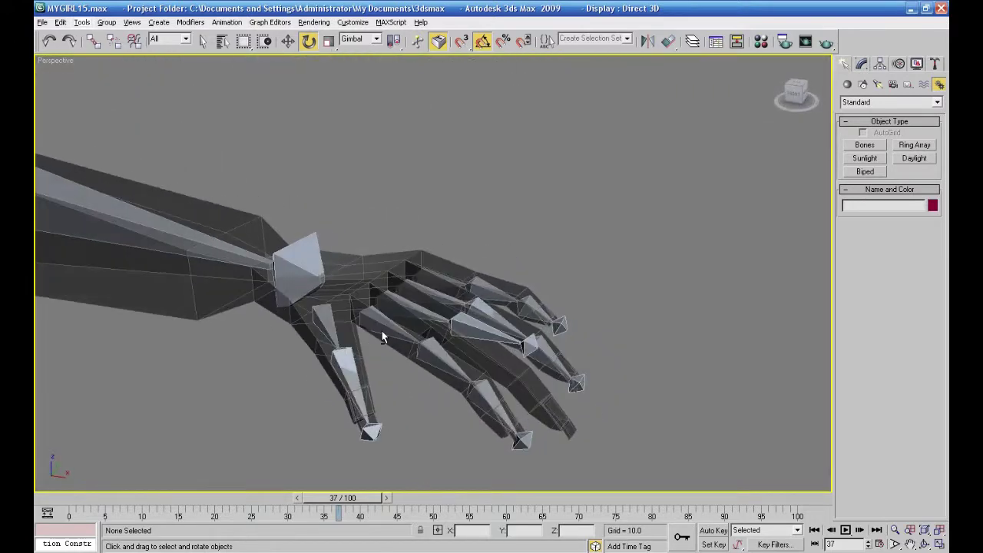
# Step: Delete the middle finger's bone chain
pyautogui.click(445, 319)
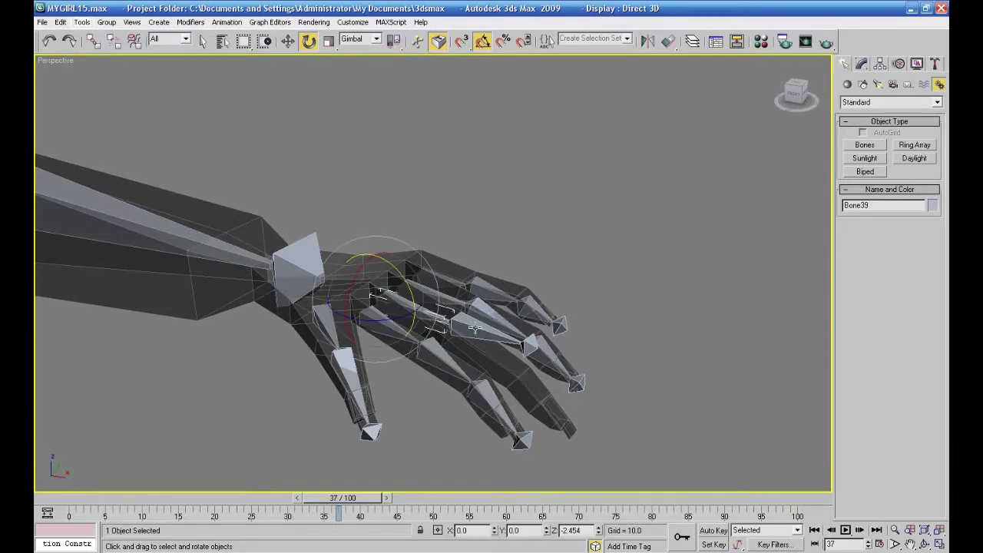
pyautogui.press('Delete')
pyautogui.click(474, 328)
pyautogui.press('Delete')
pyautogui.click(530, 346)
pyautogui.click(647, 352)
# Step: Clone the ring finger's four bones as one copy, shifted along local Y into the middle finger
pyautogui.keyDown('alt'); pyautogui.moveTo(660, 349); pyautogui.dragTo(551, 374, button='middle'); pyautogui.keyUp('alt')
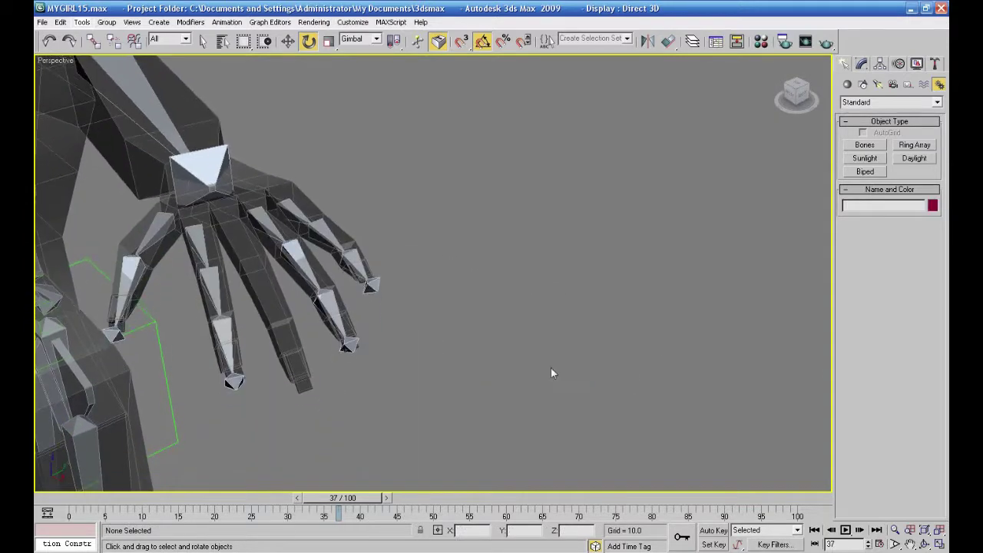
pyautogui.click(267, 225)
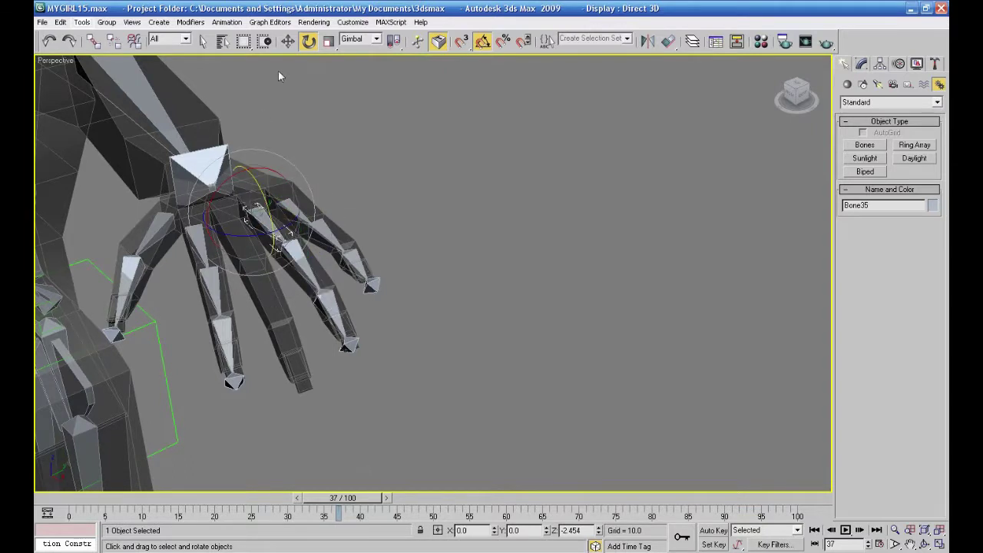
pyautogui.click(288, 41)
pyautogui.keyDown('ctrl'); pyautogui.click(295, 256); pyautogui.keyUp('ctrl')
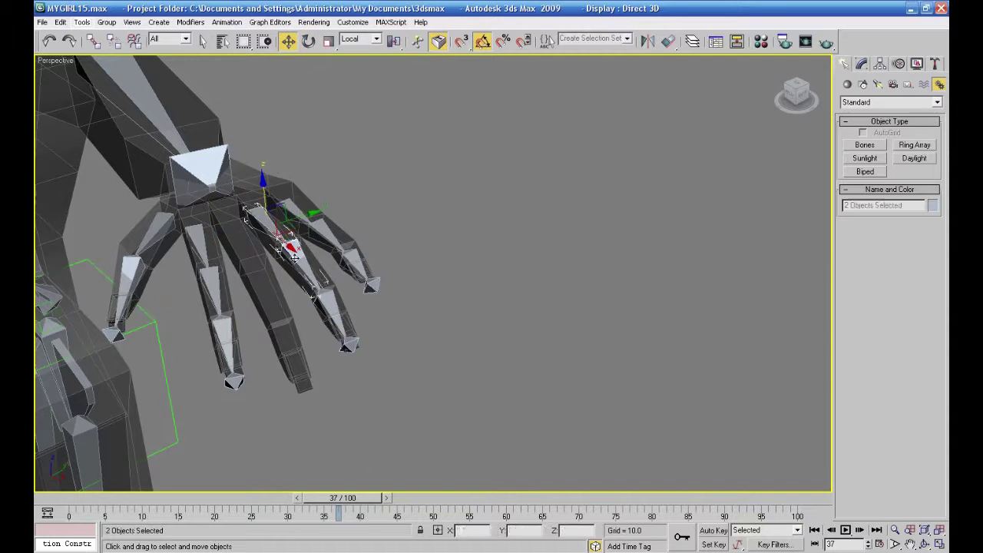
pyautogui.keyDown('ctrl'); pyautogui.click(324, 302); pyautogui.keyUp('ctrl')
pyautogui.keyDown('ctrl'); pyautogui.click(349, 346); pyautogui.keyUp('ctrl')
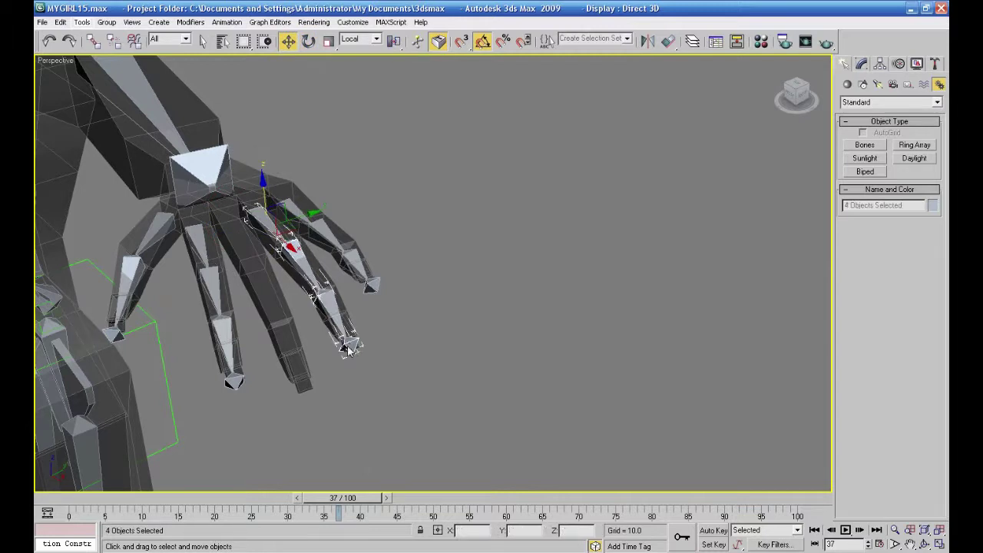
pyautogui.moveTo(311, 213); pyautogui.dragTo(280, 223)
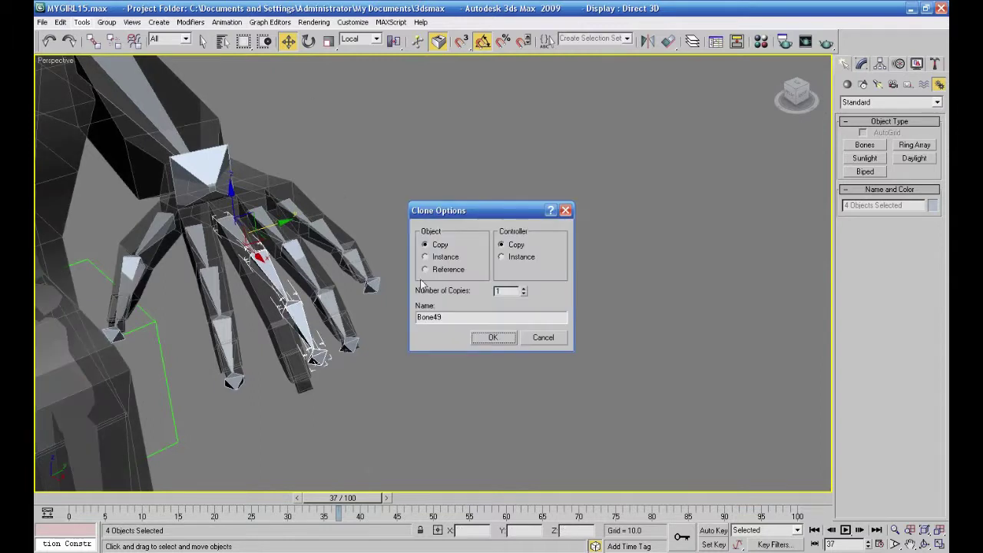
pyautogui.click(484, 339)
# Step: Turn the copied middle finger chain from its base bone and move it to line up with the finger mesh
pyautogui.click(307, 43)
pyautogui.click(356, 136)
pyautogui.click(233, 232)
pyautogui.moveTo(248, 240)
pyautogui.mouseDown()
pyautogui.moveTo(243, 250)
pyautogui.moveTo(240, 241)
pyautogui.mouseUp()
pyautogui.click(288, 41)
pyautogui.moveTo(257, 230); pyautogui.dragTo(270, 230)
# Step: Open the Bone Tools window beside the hand and view the hand from the top
pyautogui.keyDown('alt'); pyautogui.moveTo(355, 343); pyautogui.dragTo(665, 157, button='middle'); pyautogui.keyUp('alt')
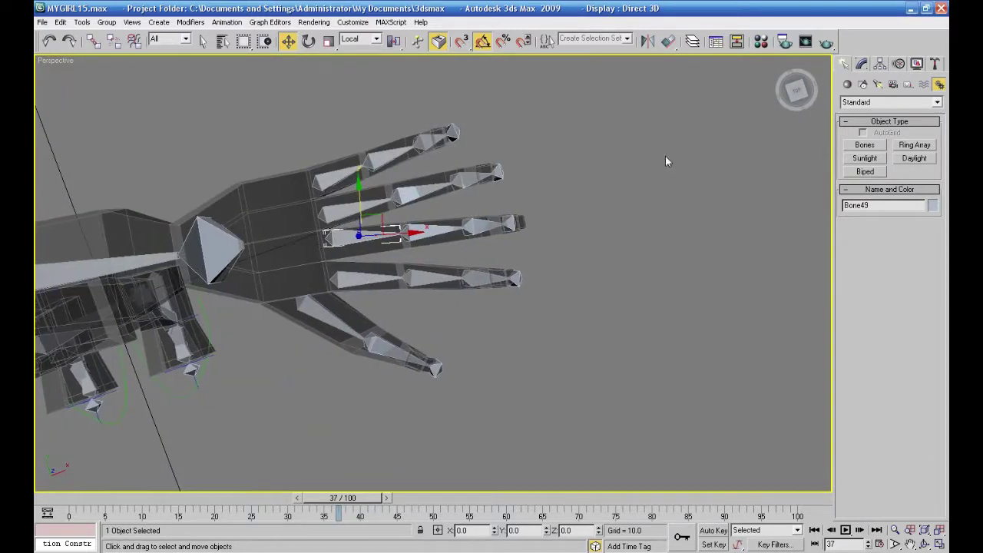
pyautogui.click(796, 90)
pyautogui.keyDown('alt'); pyautogui.moveTo(585, 287); pyautogui.dragTo(566, 300, button='middle'); pyautogui.keyUp('alt')
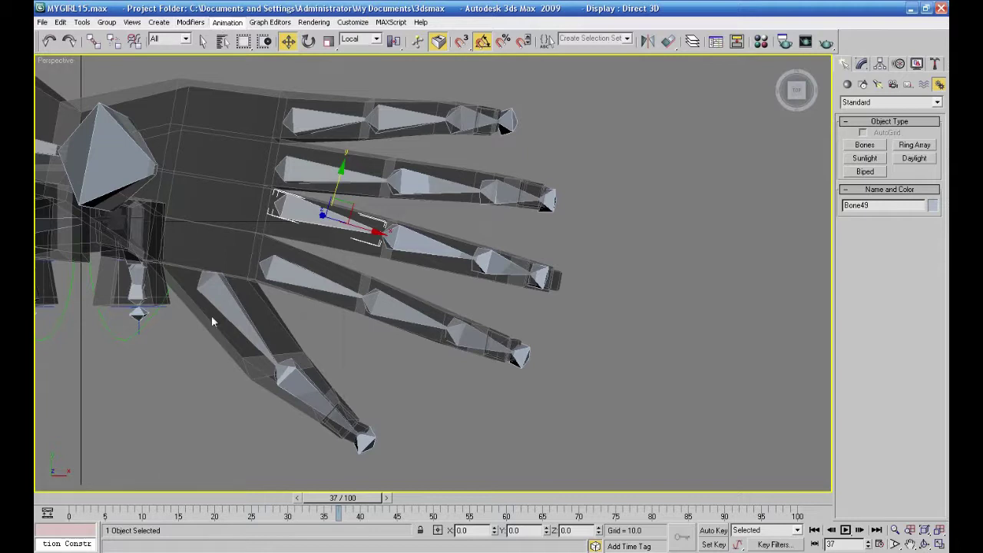
pyautogui.press('Down')
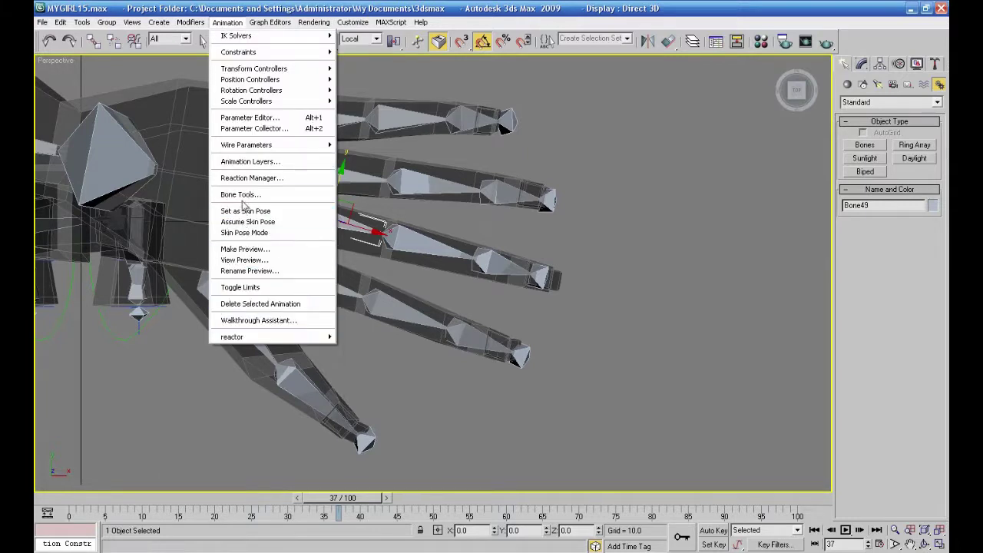
pyautogui.press('Return')
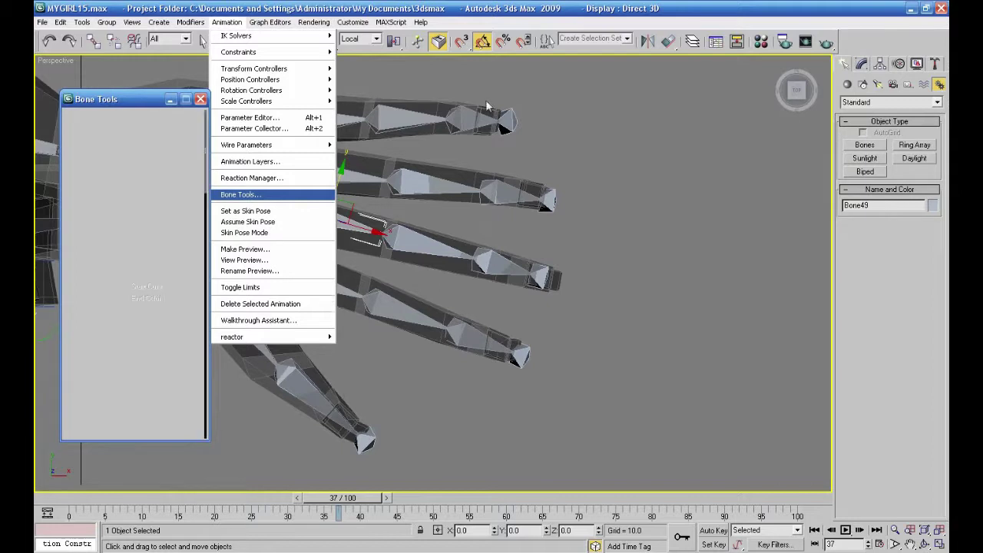
pyautogui.moveTo(86, 95); pyautogui.dragTo(701, 180)
pyautogui.keyDown('alt'); pyautogui.moveTo(562, 304); pyautogui.dragTo(572, 338, button='middle'); pyautogui.keyUp('alt')
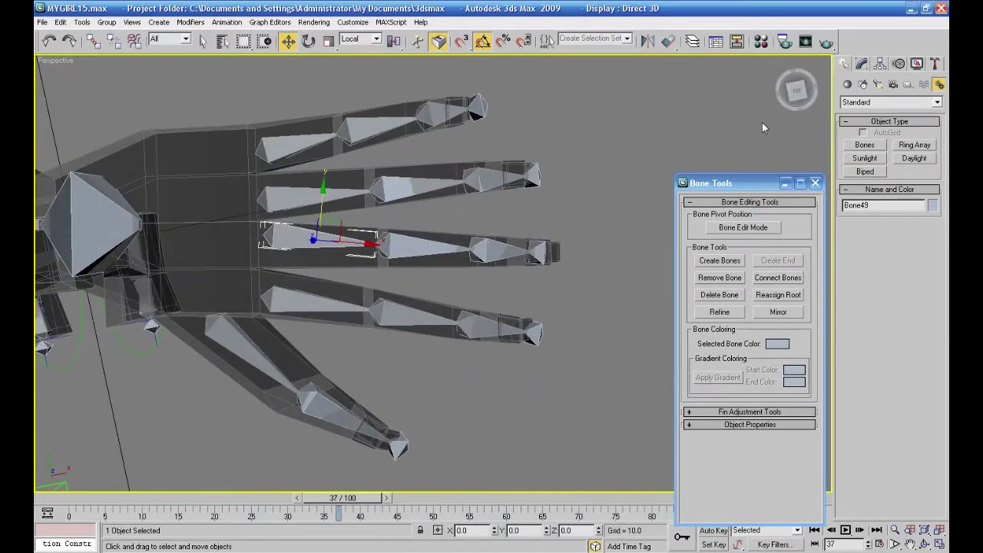
pyautogui.click(799, 89)
pyautogui.click(797, 90)
# Step: Turn on Bone Edit Mode and move the middle finger's end bone outward toward the fingertip
pyautogui.click(493, 282)
pyautogui.click(577, 277)
pyautogui.click(536, 297)
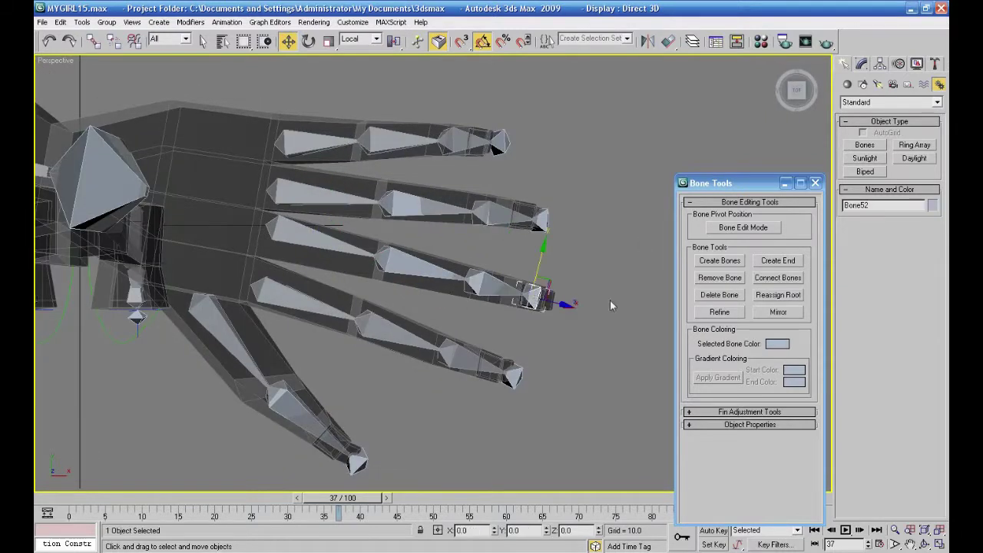
pyautogui.click(744, 227)
pyautogui.moveTo(581, 315); pyautogui.dragTo(596, 315)
# Step: Try to rotate the end of the middle finger's chain down toward the fingertip
pyautogui.keyDown('alt'); pyautogui.moveTo(592, 311); pyautogui.dragTo(456, 200, button='middle'); pyautogui.keyUp('alt')
pyautogui.click(308, 40)
pyautogui.click(518, 192)
pyautogui.click(517, 302)
pyautogui.keyDown('alt'); pyautogui.moveTo(595, 341); pyautogui.dragTo(530, 311, button='middle'); pyautogui.keyUp('alt')
pyautogui.moveTo(498, 286); pyautogui.dragTo(494, 320)
pyautogui.rightClick(494, 320)
# Step: Try to bend the middle finger's end bone and outer bone about Y while in Bone Edit Mode
pyautogui.click(581, 282)
pyautogui.click(549, 298)
pyautogui.moveTo(590, 282)
pyautogui.keyDown('alt'); pyautogui.mouseDown(button='middle')
pyautogui.moveTo(616, 340)
pyautogui.moveTo(585, 291)
pyautogui.mouseUp(button='middle'); pyautogui.keyUp('alt')
pyautogui.click(562, 289)
pyautogui.click(495, 253)
pyautogui.moveTo(516, 257); pyautogui.dragTo(519, 264)
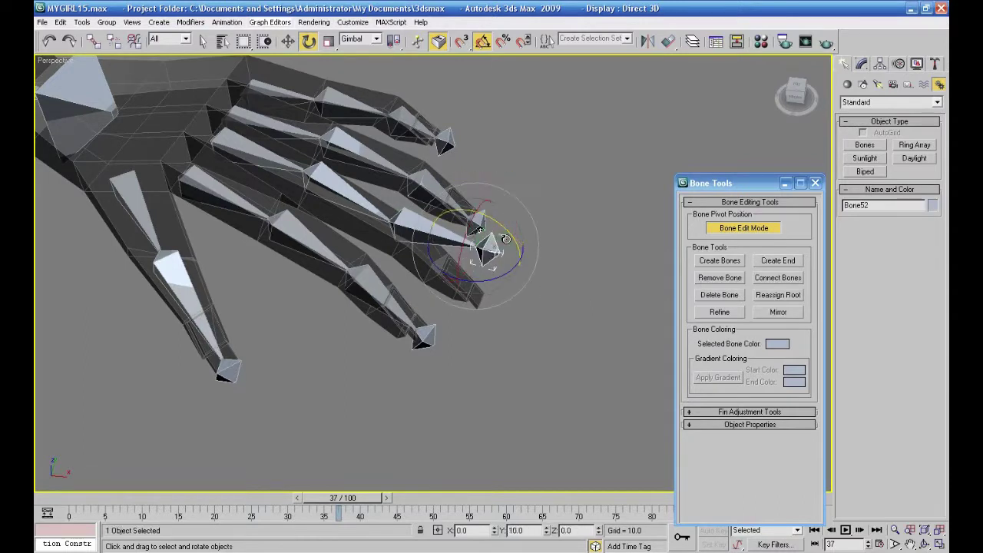
pyautogui.click(425, 227)
pyautogui.moveTo(415, 206); pyautogui.dragTo(421, 225)
pyautogui.click(557, 233)
# Step: Try deleting the middle finger's end bone and choosing Gimbal as the outer bone's reference coordinate system
pyautogui.click(489, 247)
pyautogui.press('Delete')
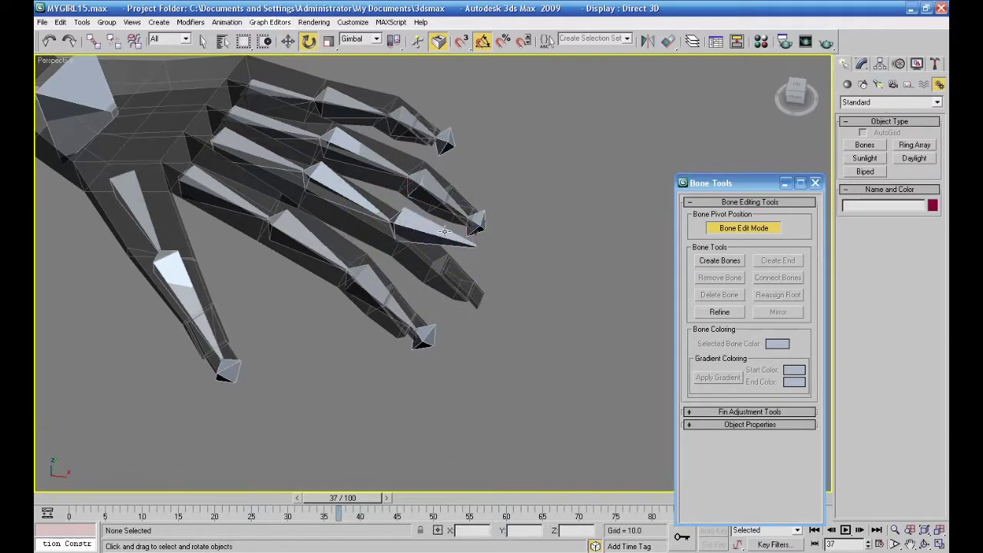
pyautogui.click(443, 233)
pyautogui.click(347, 40)
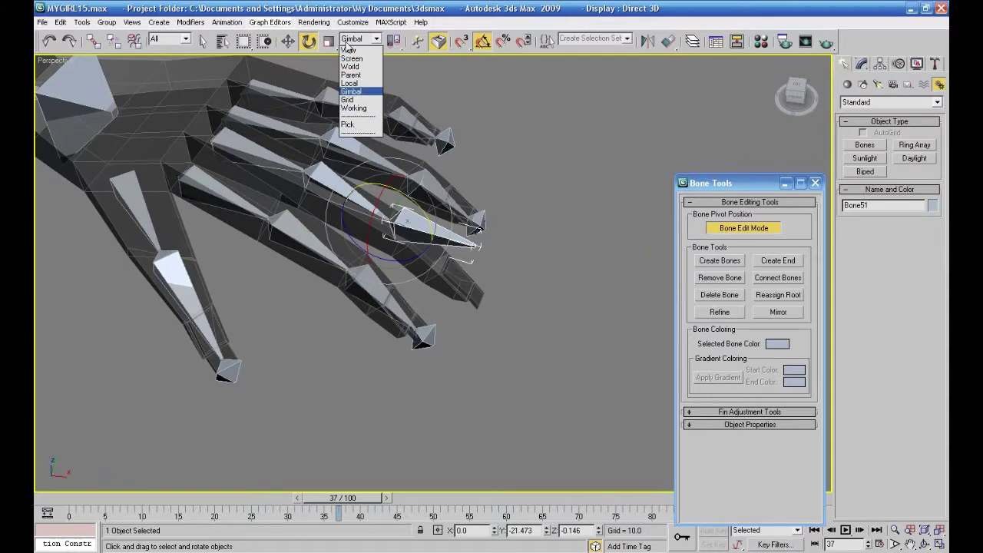
pyautogui.click(352, 92)
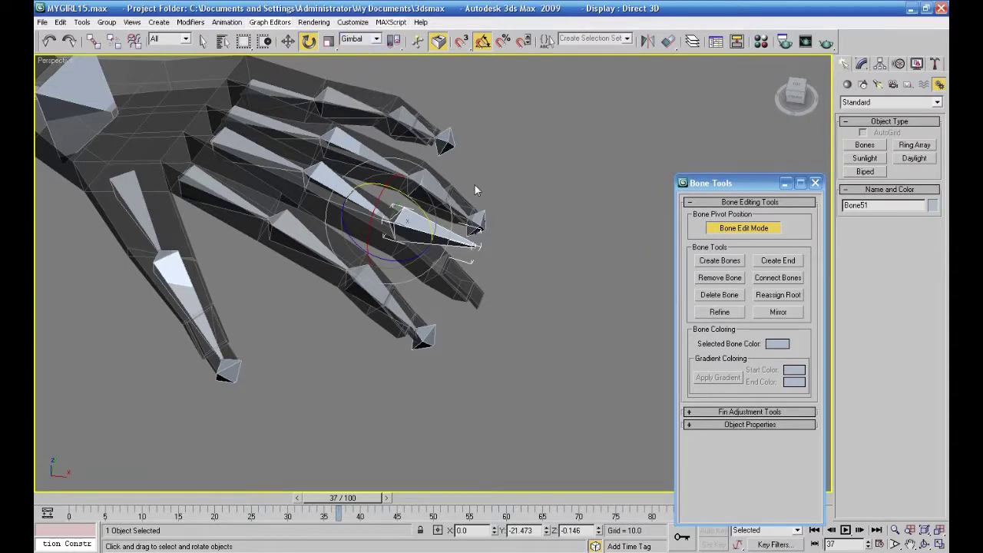
pyautogui.click(480, 231)
# Step: Set the reference coordinate system to Local and rotate the middle finger's outer bone 30 degrees about its Y axis
pyautogui.click(371, 39)
pyautogui.click(353, 49)
pyautogui.click(505, 210)
pyautogui.click(364, 39)
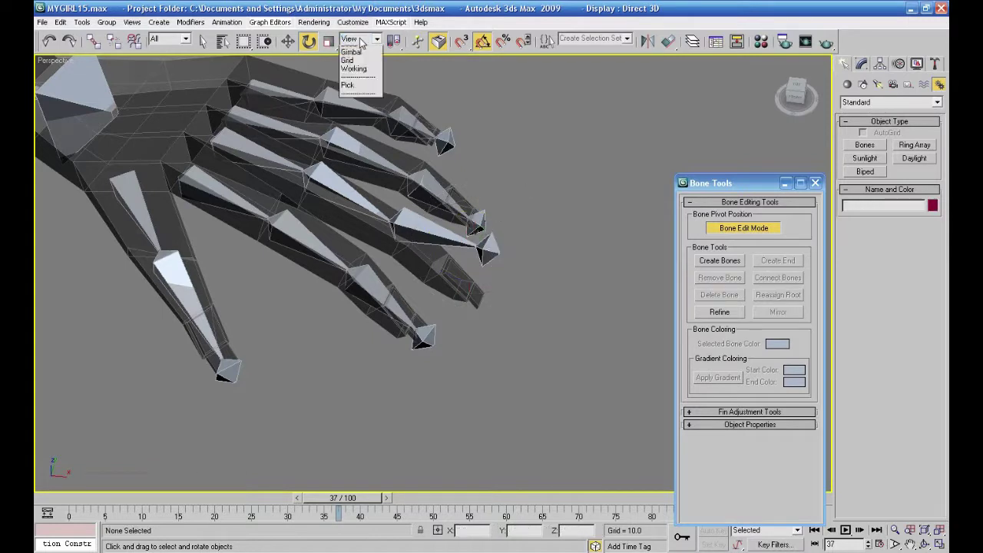
pyautogui.click(358, 84)
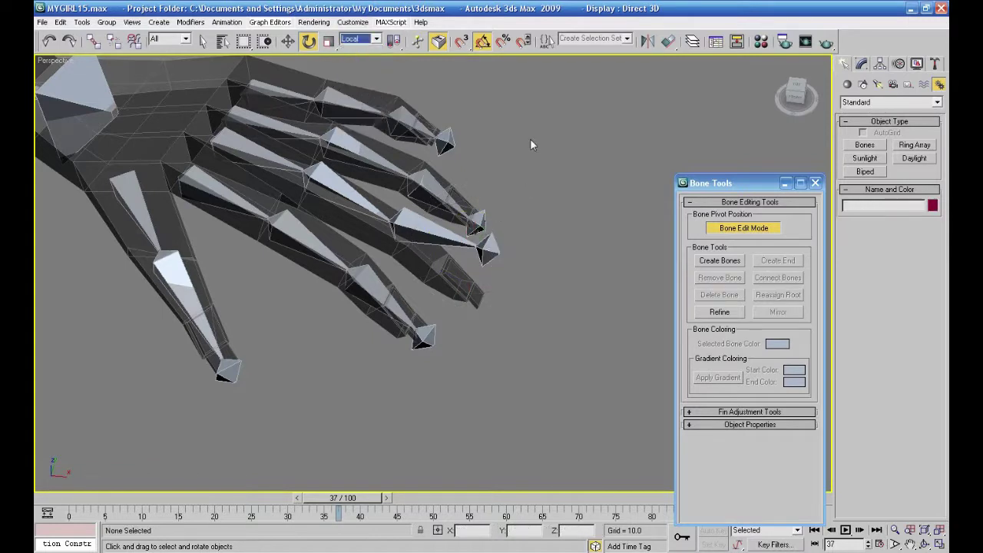
pyautogui.click(440, 232)
pyautogui.moveTo(416, 206); pyautogui.dragTo(419, 220)
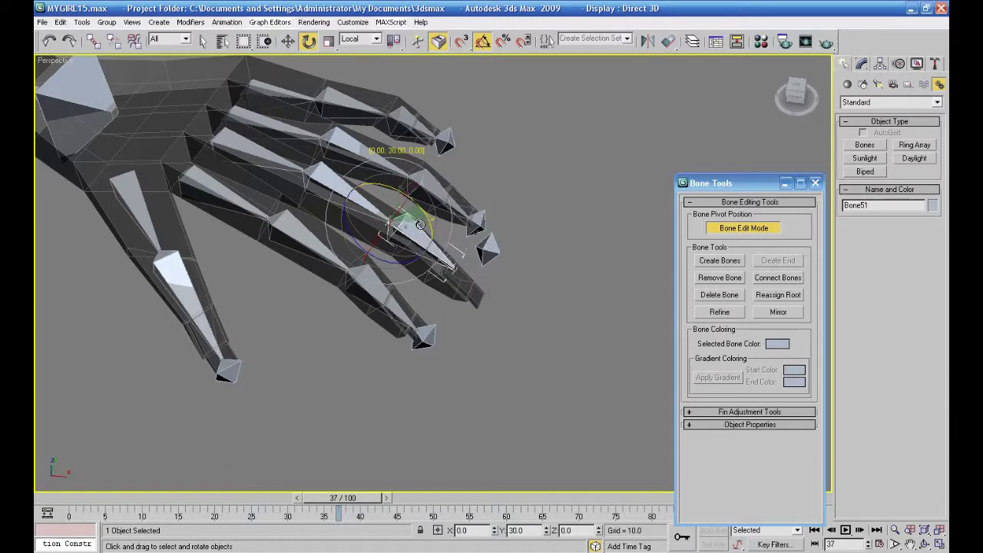
# Step: Delete the middle finger's detached end bone and create a new end on its outer bone
pyautogui.click(502, 243)
pyautogui.click(491, 247)
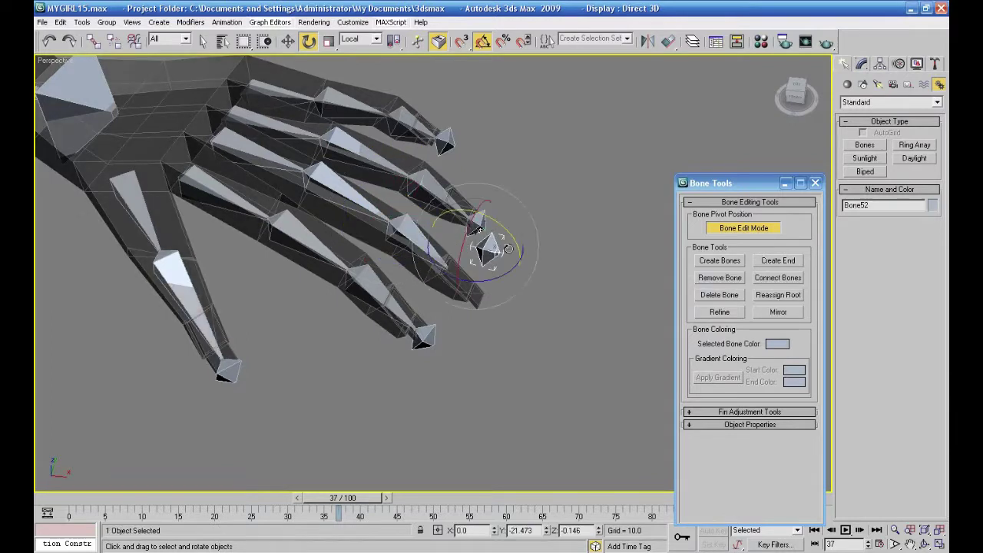
pyautogui.press('Delete')
pyautogui.click(427, 248)
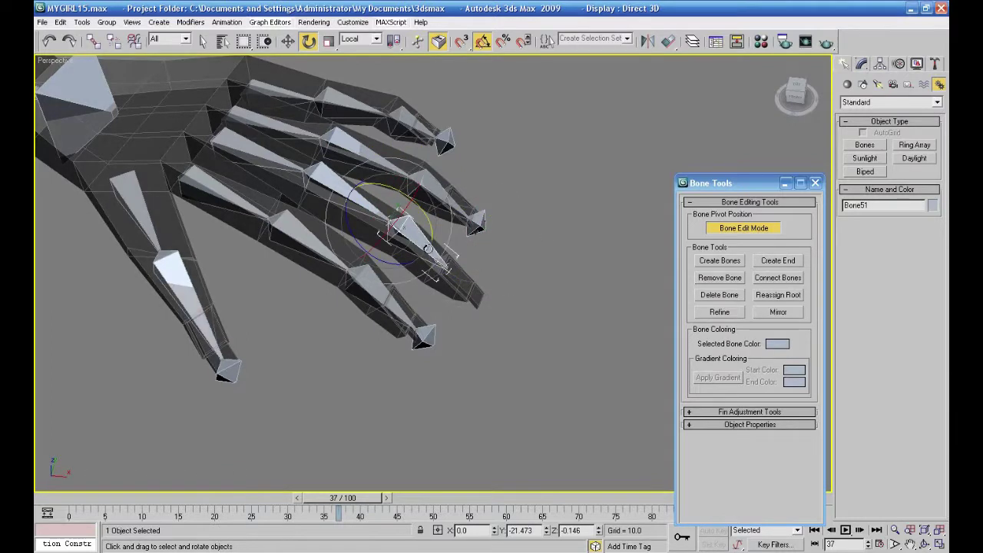
pyautogui.click(777, 261)
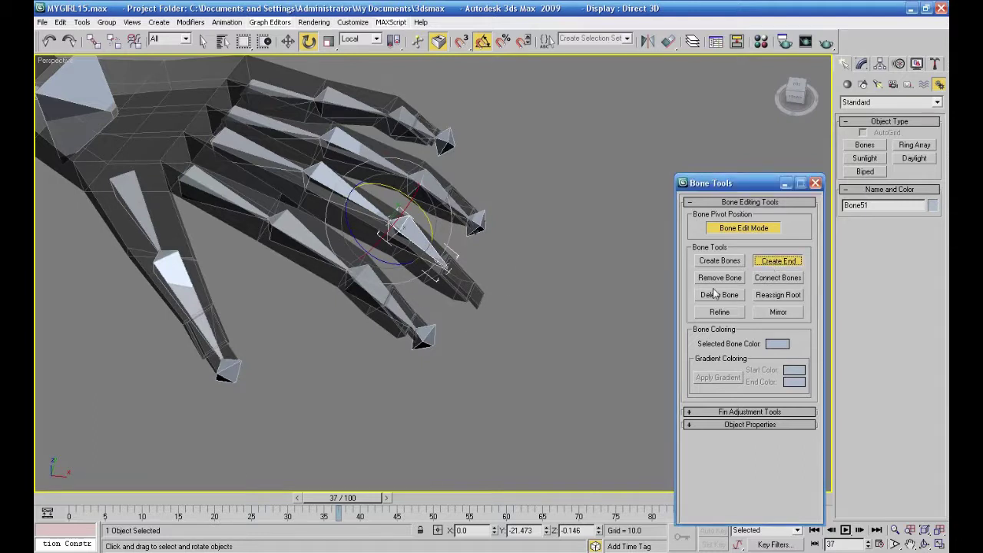
# Step: Move the middle finger's new end bone outward along its local X axis to the fingertip
pyautogui.click(288, 41)
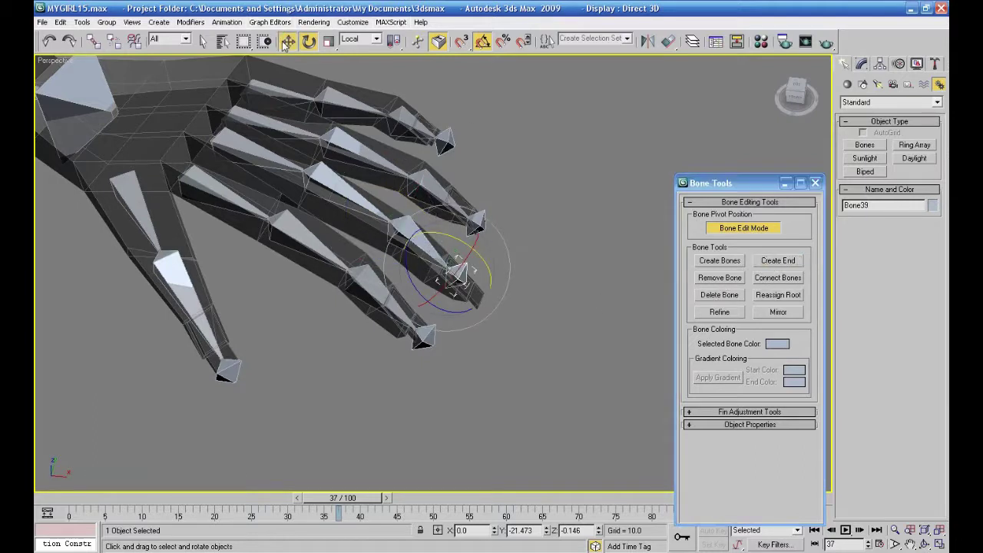
pyautogui.keyDown('alt'); pyautogui.moveTo(510, 285); pyautogui.dragTo(491, 307, button='middle'); pyautogui.keyUp('alt')
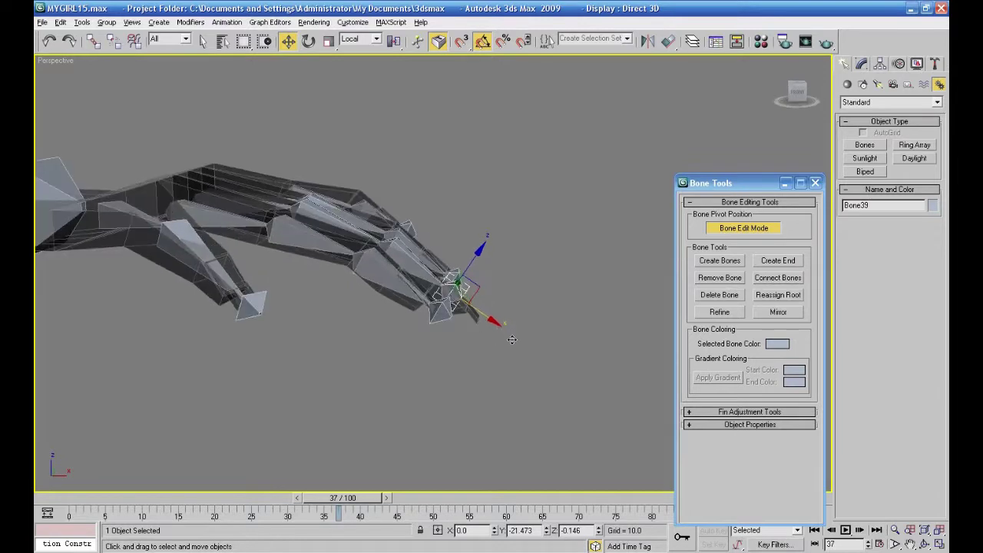
pyautogui.moveTo(482, 296); pyautogui.dragTo(497, 314)
pyautogui.keyDown('alt'); pyautogui.moveTo(537, 291); pyautogui.dragTo(403, 262, button='middle'); pyautogui.keyUp('alt')
# Step: Adjust the middle finger's middle and outer bones along their local X axes to fit the finger mesh
pyautogui.click(357, 224)
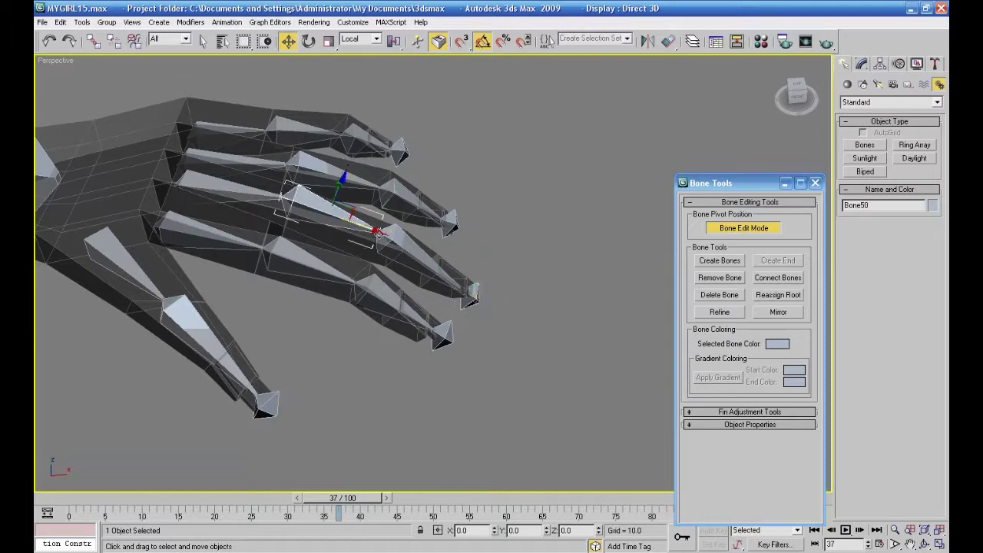
pyautogui.moveTo(376, 229); pyautogui.dragTo(379, 230)
pyautogui.click(387, 237)
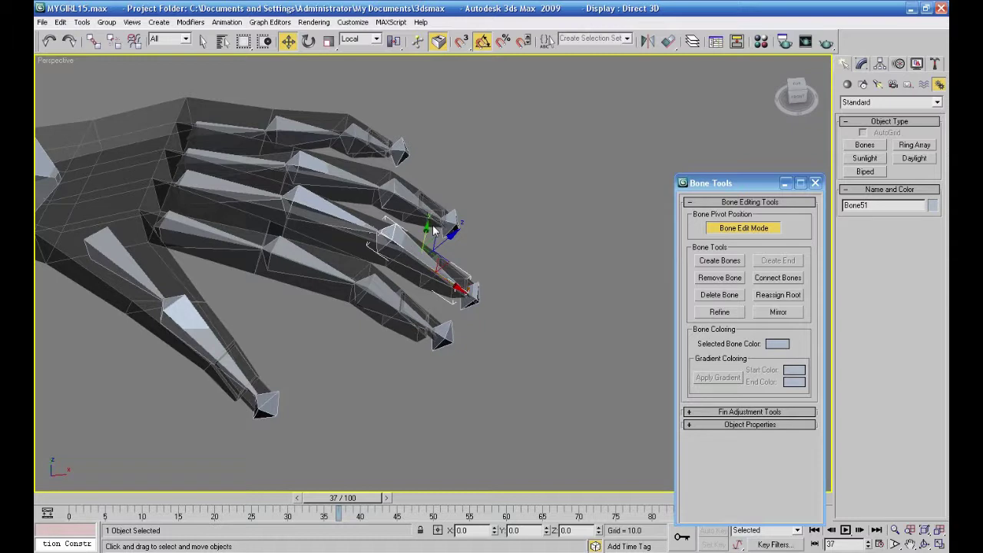
pyautogui.moveTo(460, 289); pyautogui.dragTo(485, 302)
pyautogui.keyDown('alt'); pyautogui.moveTo(542, 274); pyautogui.dragTo(470, 257, button='middle'); pyautogui.keyUp('alt')
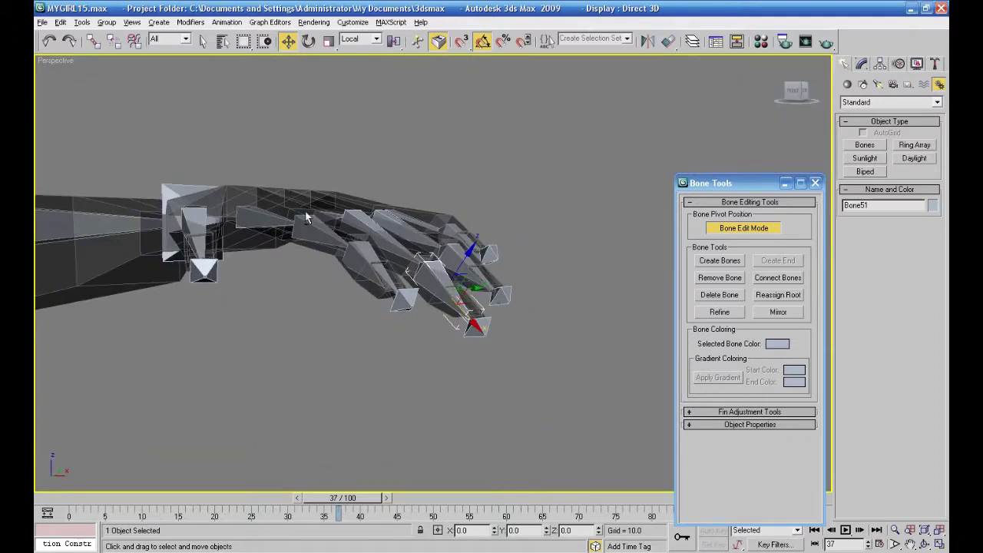
# Step: Turn off Bone Edit Mode and close the Bone Tools window
pyautogui.hotkey('shift', 'z')
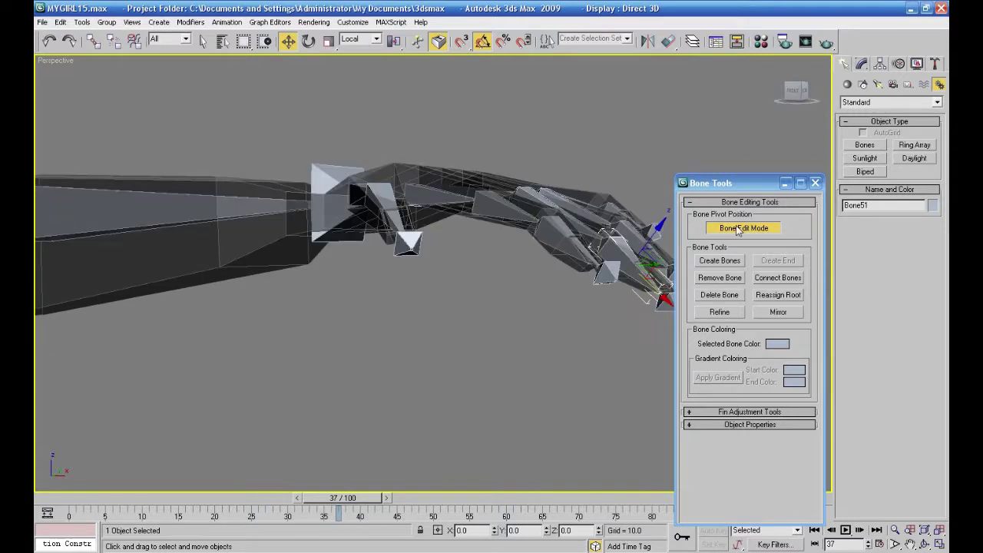
pyautogui.click(738, 228)
pyautogui.click(816, 183)
# Step: Enable the Front Fin on the upper arm, forearm and hand bones
pyautogui.keyDown('alt'); pyautogui.moveTo(512, 280); pyautogui.dragTo(325, 302, button='middle'); pyautogui.keyUp('alt')
pyautogui.scroll(-5, 294, 169)
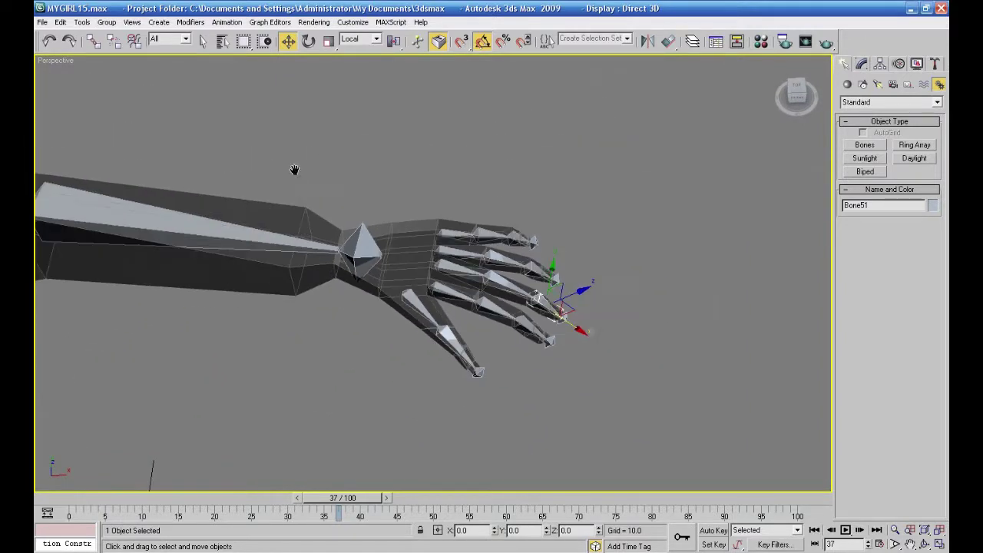
pyautogui.moveTo(227, 254); pyautogui.dragTo(302, 254, button='middle')
pyautogui.scroll(-2, 302, 254)
pyautogui.click(277, 237)
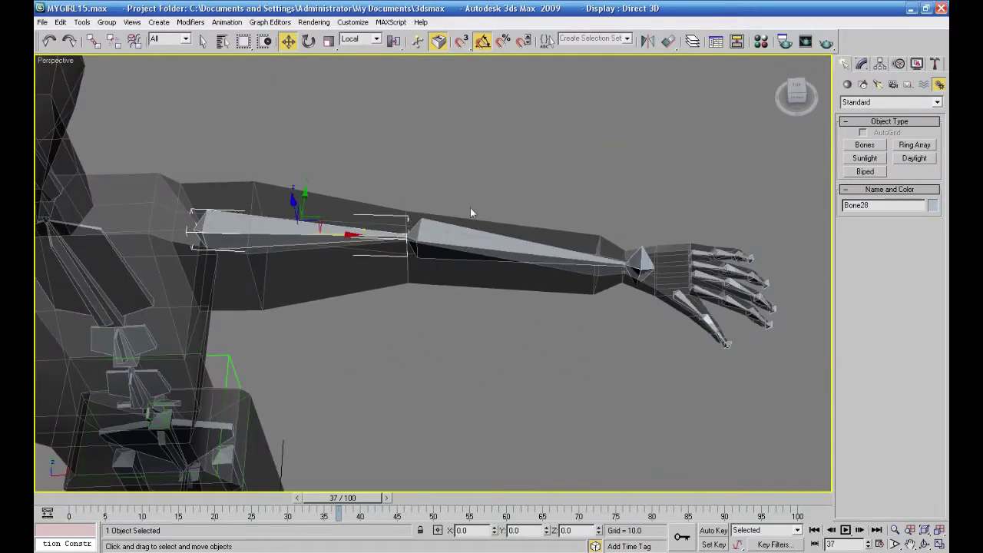
pyautogui.click(862, 65)
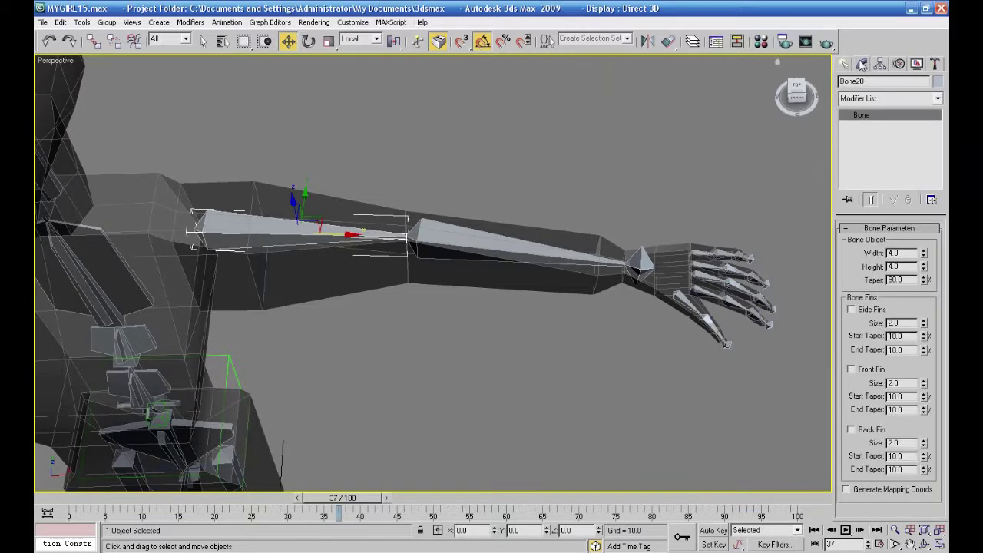
pyautogui.click(851, 369)
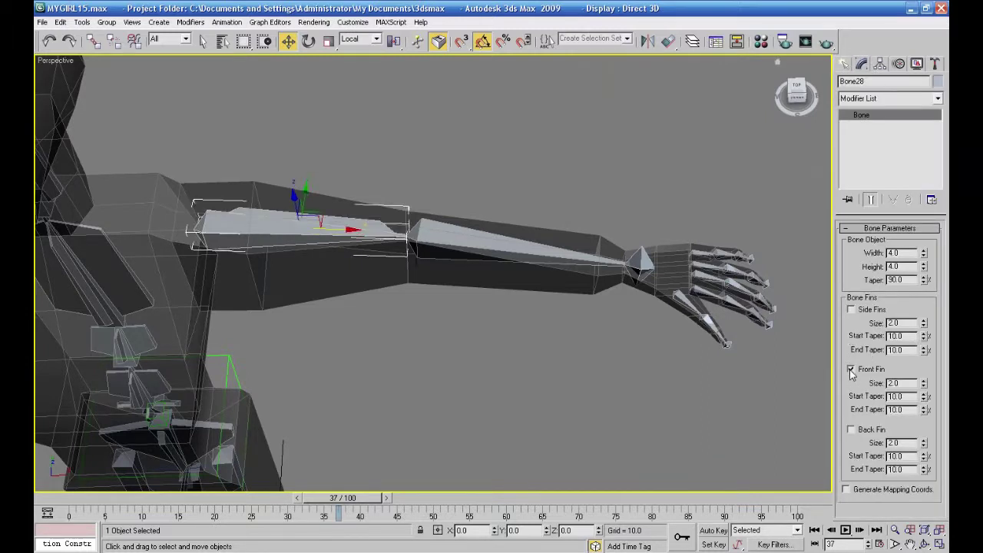
pyautogui.click(497, 260)
pyautogui.click(851, 368)
pyautogui.click(756, 353)
pyautogui.click(646, 265)
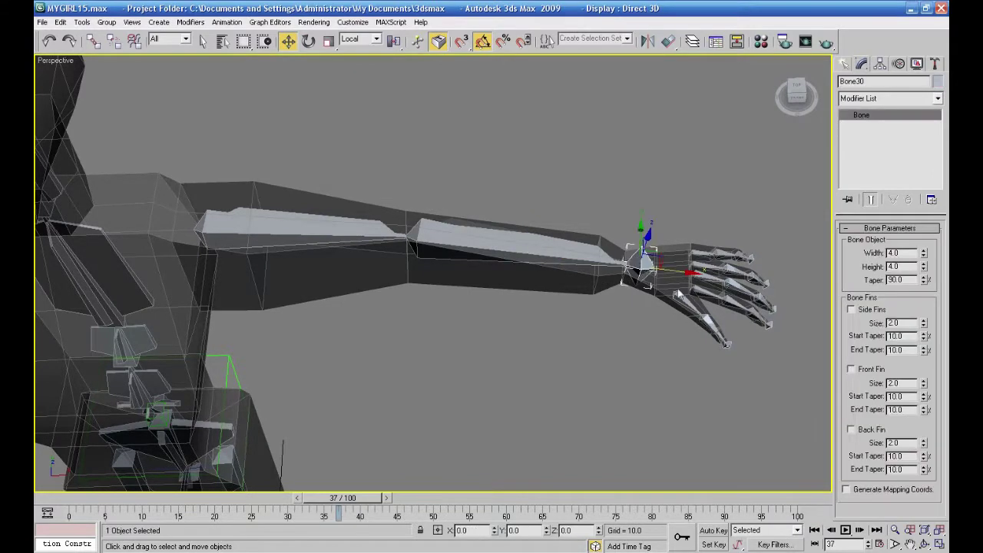
pyautogui.click(852, 371)
# Step: Select the upper arm, forearm and hand bones and turn on Don't Affect Children
pyautogui.keyDown('alt'); pyautogui.moveTo(720, 351); pyautogui.dragTo(384, 201, button='middle'); pyautogui.keyUp('alt')
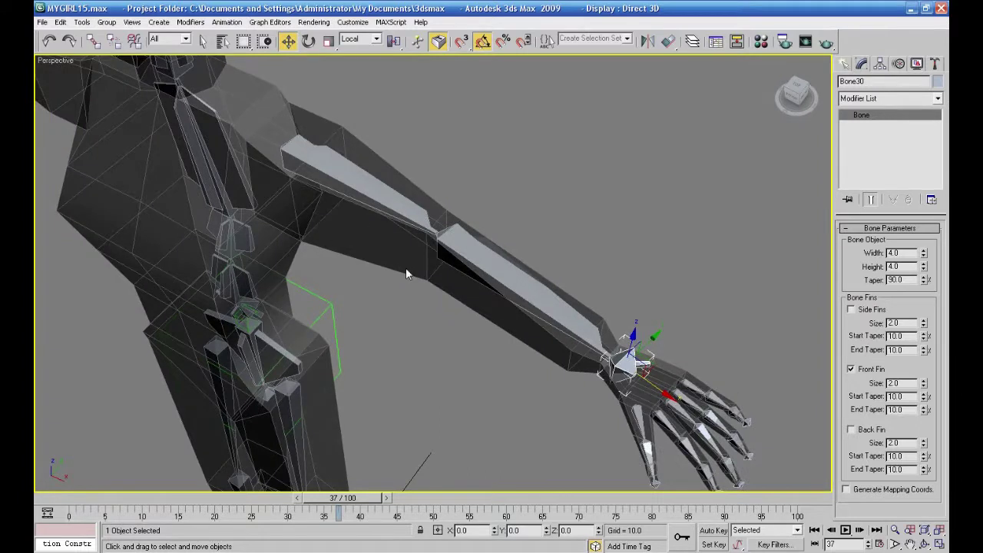
pyautogui.click(434, 327)
pyautogui.keyDown('alt'); pyautogui.moveTo(439, 342); pyautogui.dragTo(312, 262, button='middle'); pyautogui.keyUp('alt')
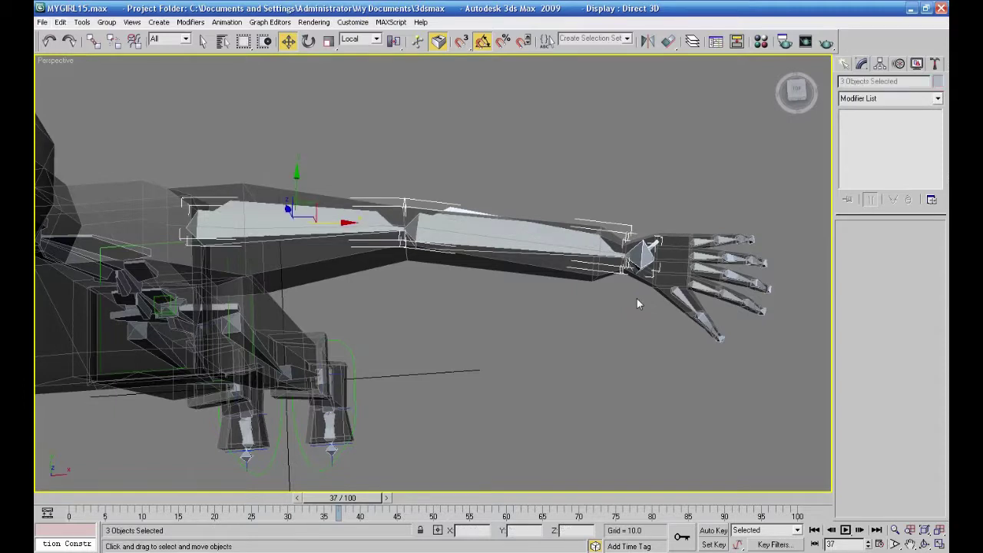
pyautogui.click(881, 64)
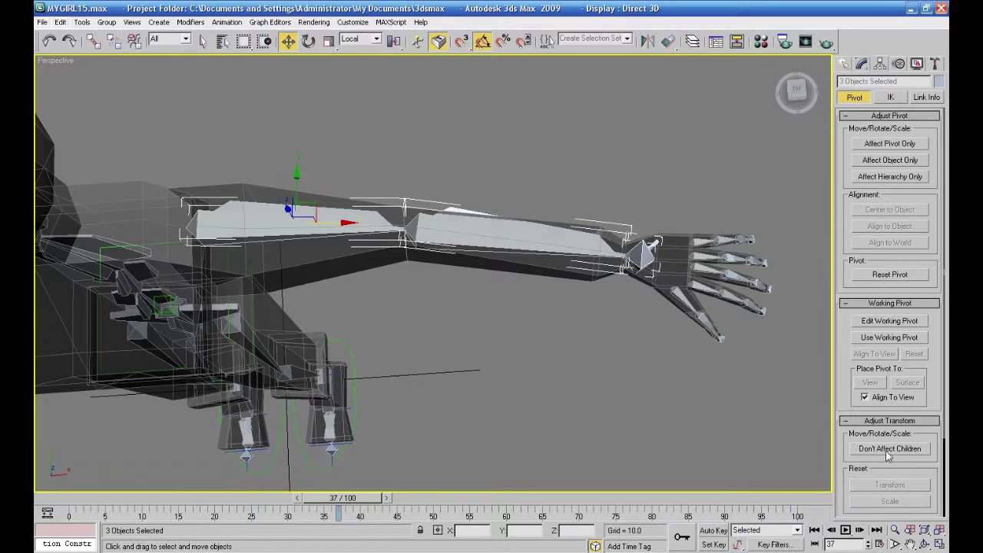
pyautogui.click(887, 451)
# Step: Rotate the upper arm bone -180 degrees about its local X axis to flip its front fin
pyautogui.click(308, 41)
pyautogui.moveTo(290, 221)
pyautogui.mouseDown()
pyautogui.moveTo(289, 105)
pyautogui.moveTo(272, 227)
pyautogui.mouseUp()
pyautogui.click(335, 151)
pyautogui.click(296, 227)
pyautogui.moveTo(173, 226); pyautogui.dragTo(187, 111)
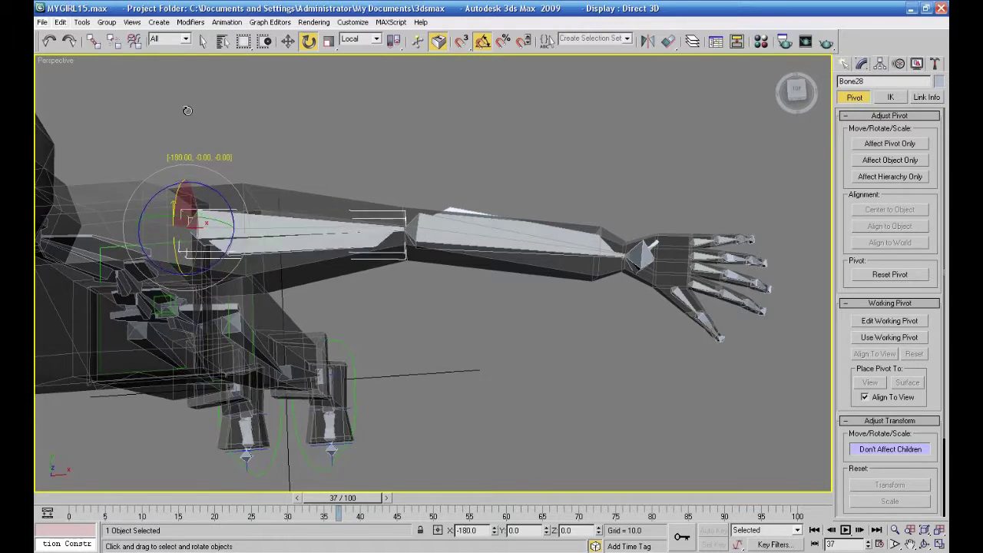
# Step: Rotate the forearm and hand bones about their local X axes to flip their front fins to the opposite side
pyautogui.click(466, 232)
pyautogui.moveTo(400, 233); pyautogui.dragTo(398, 116)
pyautogui.click(630, 259)
pyautogui.moveTo(630, 259); pyautogui.dragTo(630, 148)
pyautogui.click(548, 364)
# Step: Select the thumb's base bone and open its bone parameters
pyautogui.keyDown('alt'); pyautogui.moveTo(616, 372); pyautogui.dragTo(531, 372, button='middle'); pyautogui.keyUp('alt')
pyautogui.scroll(3, 557, 344)
pyautogui.click(471, 298)
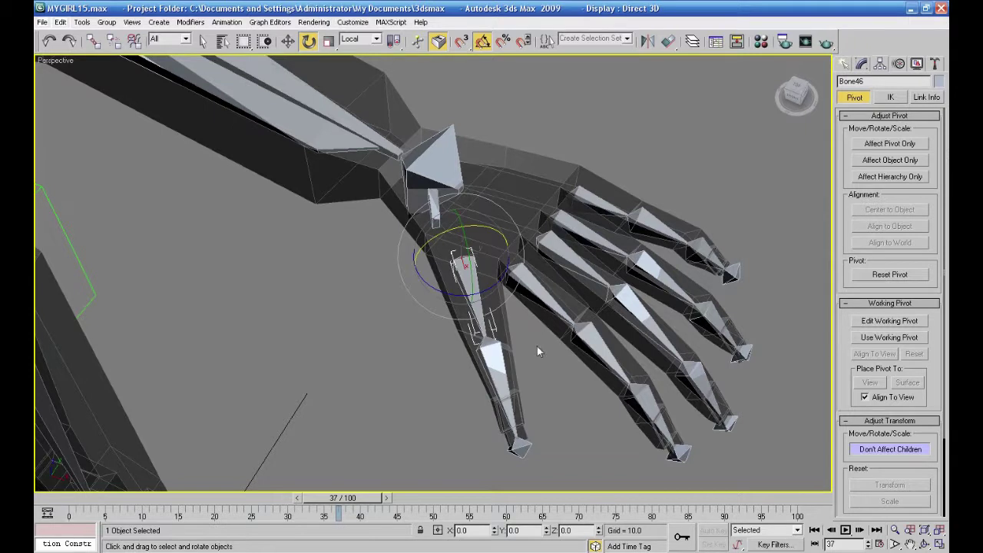
pyautogui.click(863, 65)
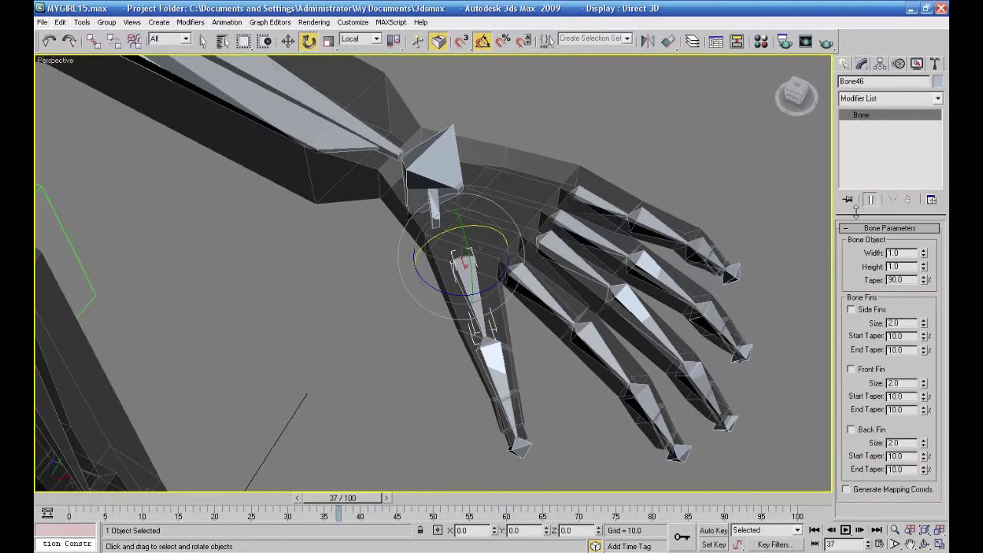
# Step: Enable the front fin on the base bones of the thumb, middle and little fingers, and shrink the little finger's fin
pyautogui.click(852, 369)
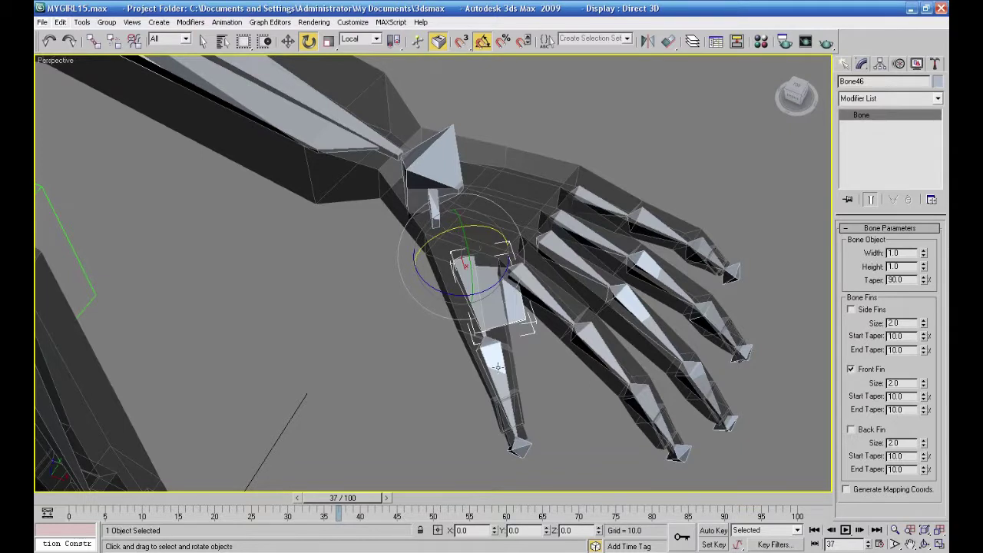
pyautogui.click(574, 260)
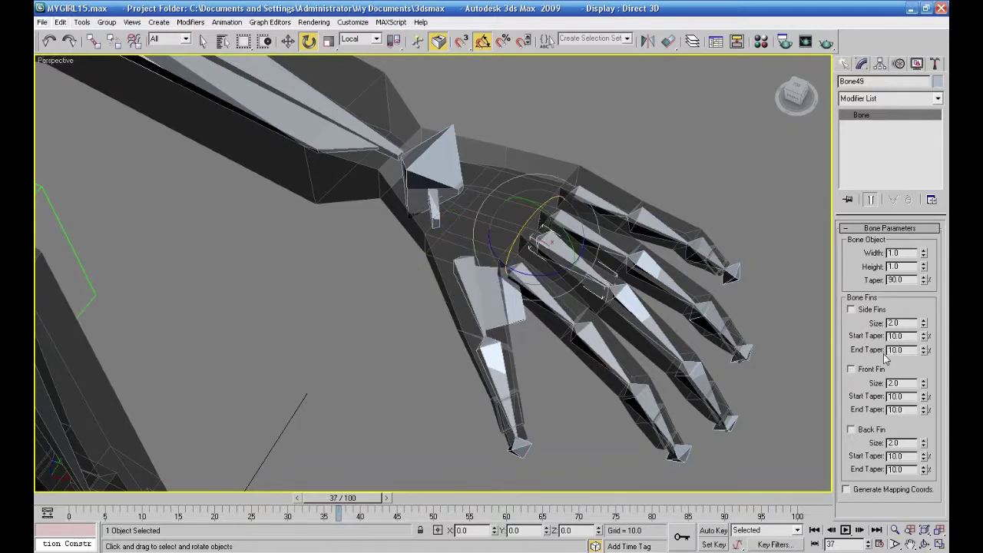
pyautogui.click(609, 207)
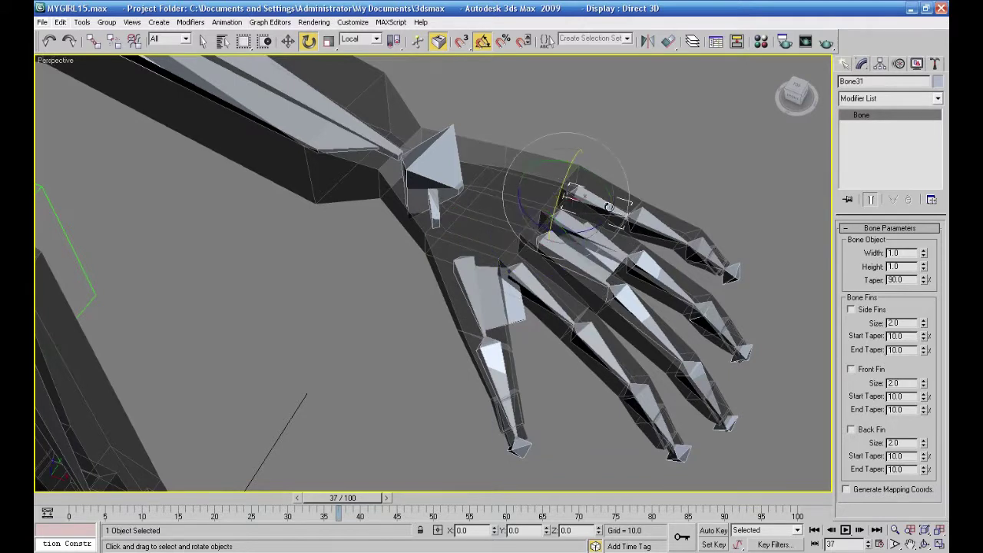
pyautogui.click(851, 369)
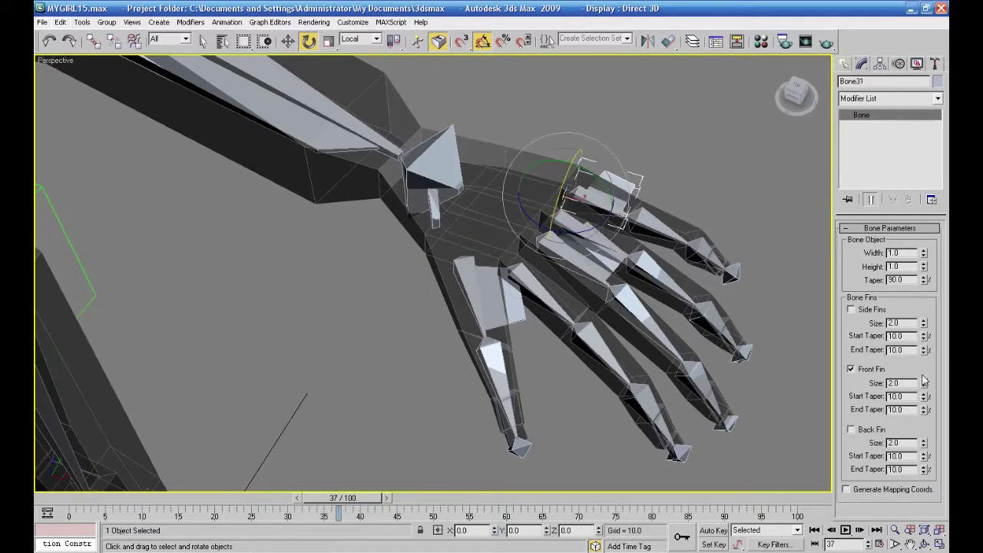
pyautogui.moveTo(925, 390); pyautogui.dragTo(925, 434)
# Step: Set the front fin size to 0.4 on the middle finger's base bone and 0.66 on the thumb's base bone
pyautogui.click(582, 259)
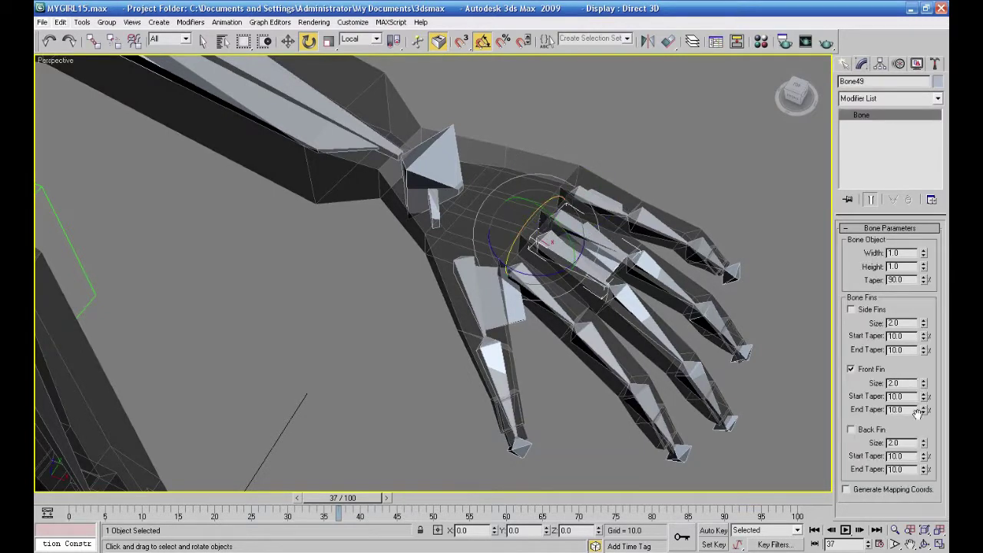
pyautogui.moveTo(924, 384); pyautogui.dragTo(923, 433)
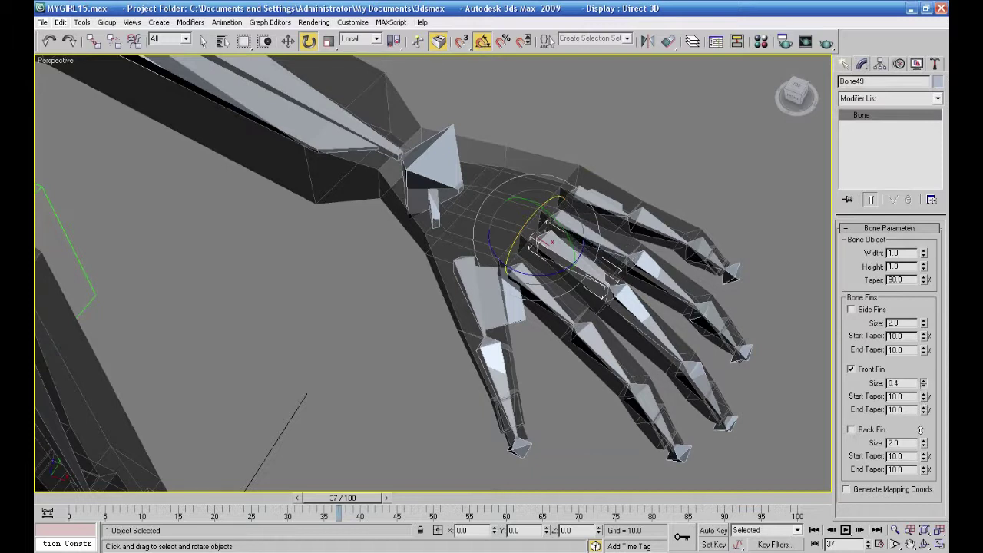
pyautogui.click(473, 300)
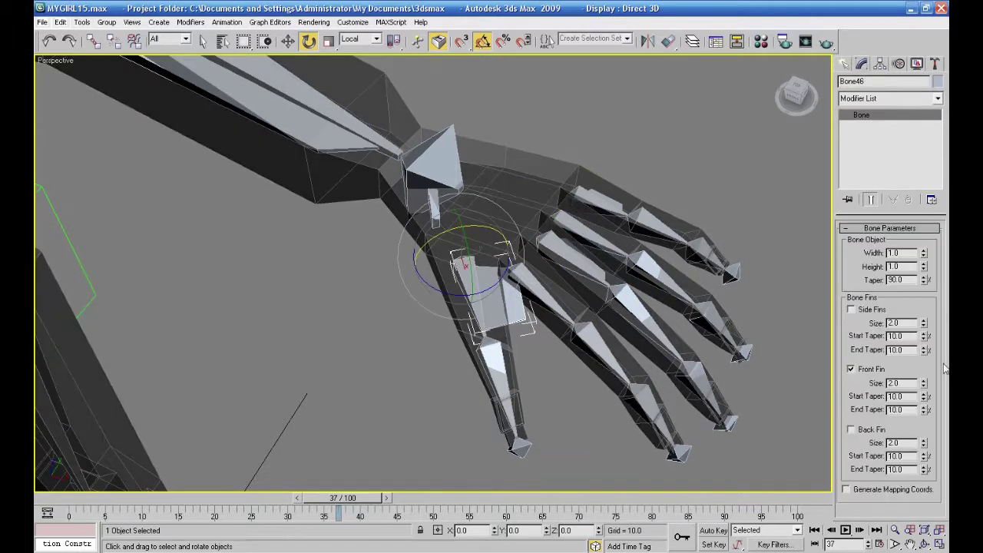
pyautogui.moveTo(924, 384); pyautogui.dragTo(916, 425)
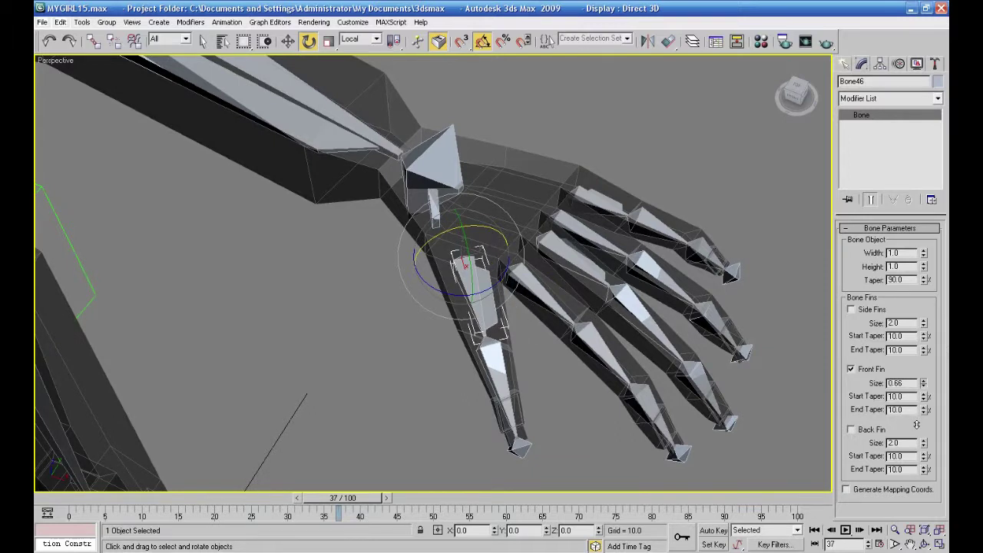
# Step: Enable Don't Affect Children and rotate each thumb bone, from base to tip, -90 degrees about its local X axis
pyautogui.click(881, 64)
pyautogui.click(896, 452)
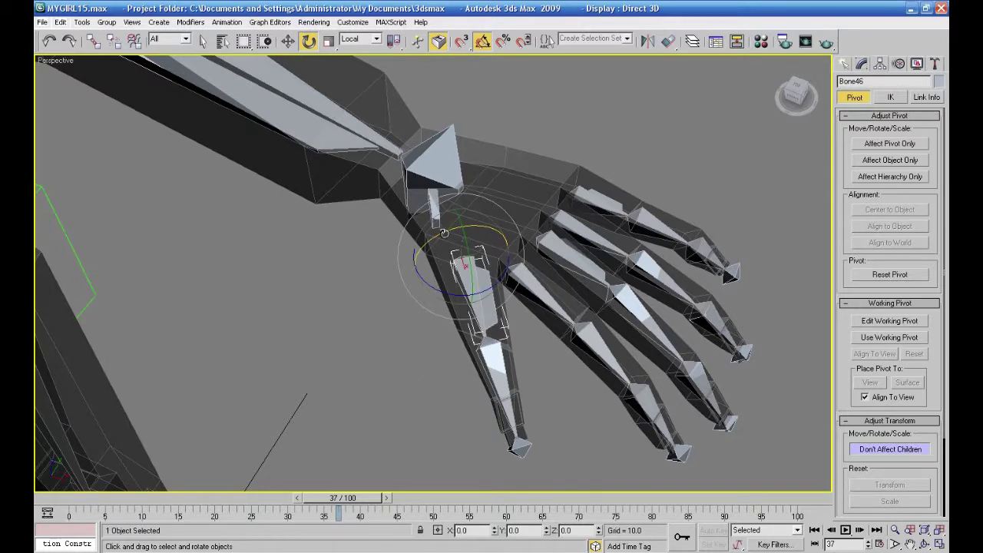
pyautogui.moveTo(446, 234); pyautogui.dragTo(510, 243)
pyautogui.click(542, 391)
pyautogui.click(484, 342)
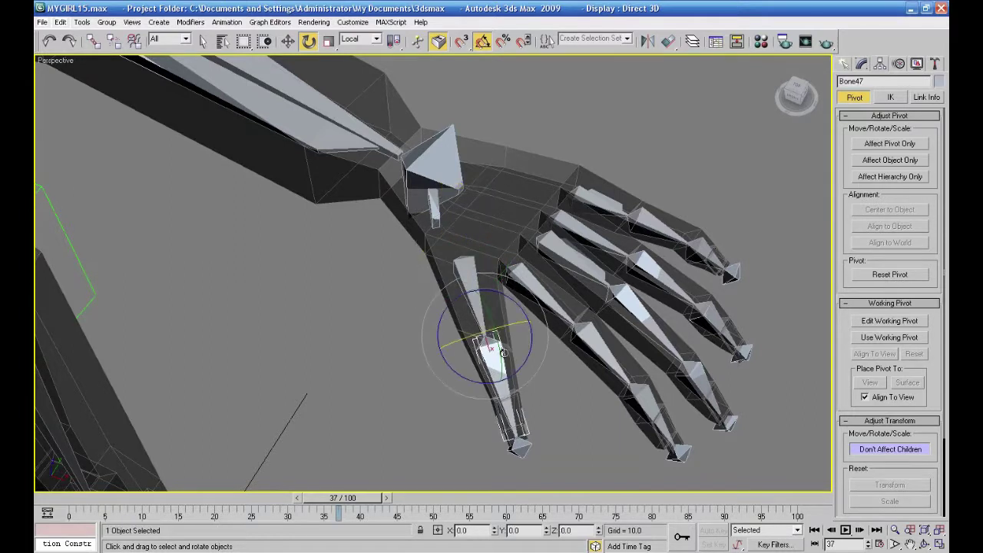
pyautogui.moveTo(476, 332); pyautogui.dragTo(544, 328)
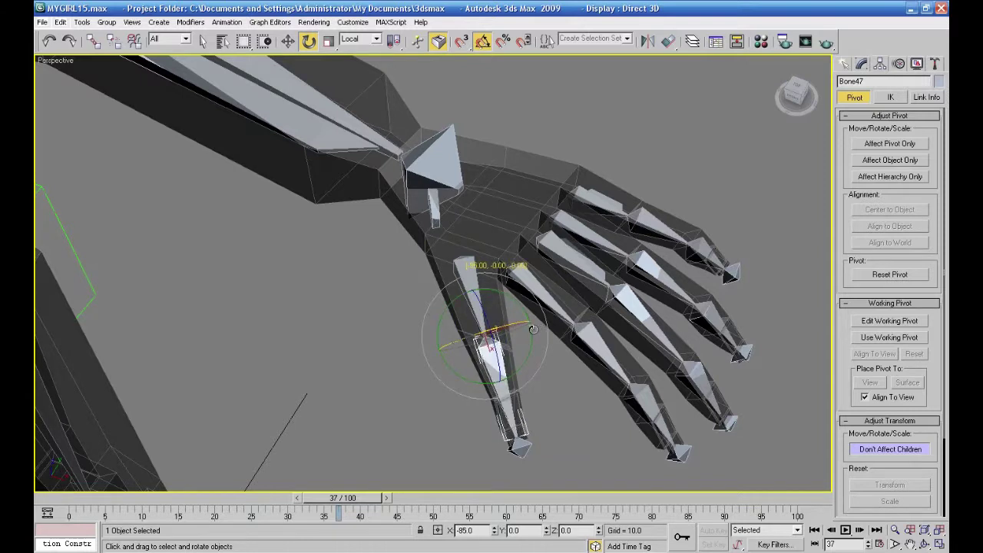
pyautogui.click(522, 464)
pyautogui.click(522, 444)
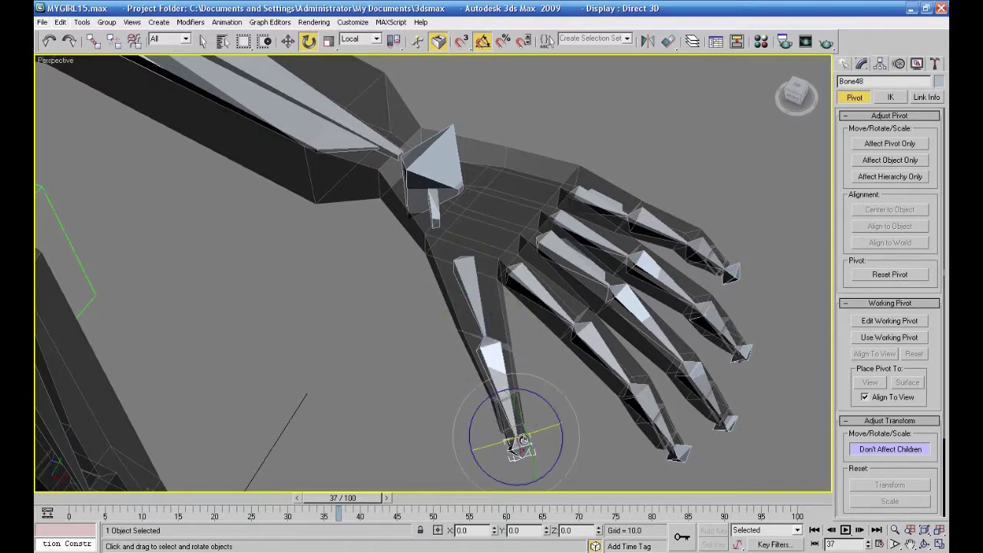
pyautogui.moveTo(511, 439); pyautogui.dragTo(567, 433)
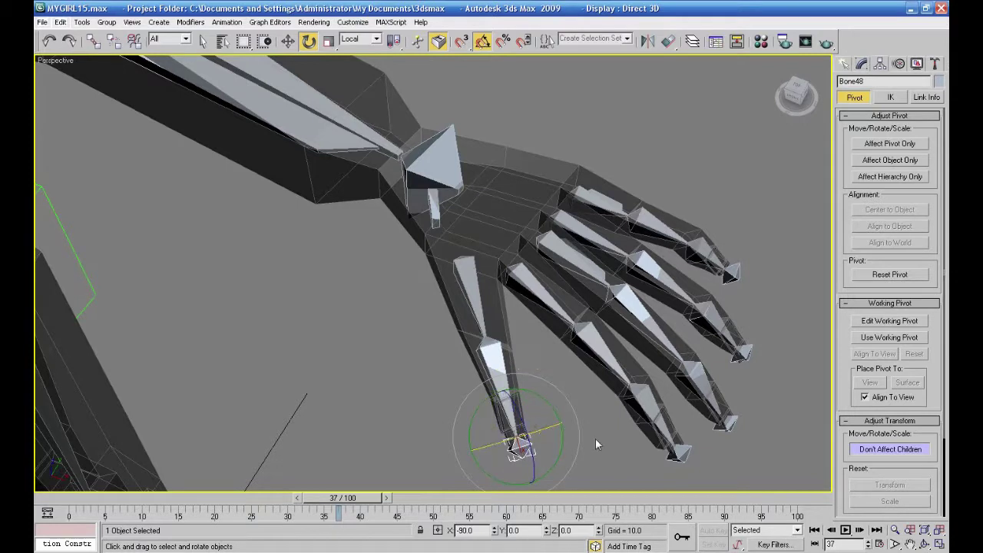
pyautogui.click(597, 439)
# Step: Rotate each of the four index finger bones, from base to tip, -90 degrees about its local X axis
pyautogui.click(512, 278)
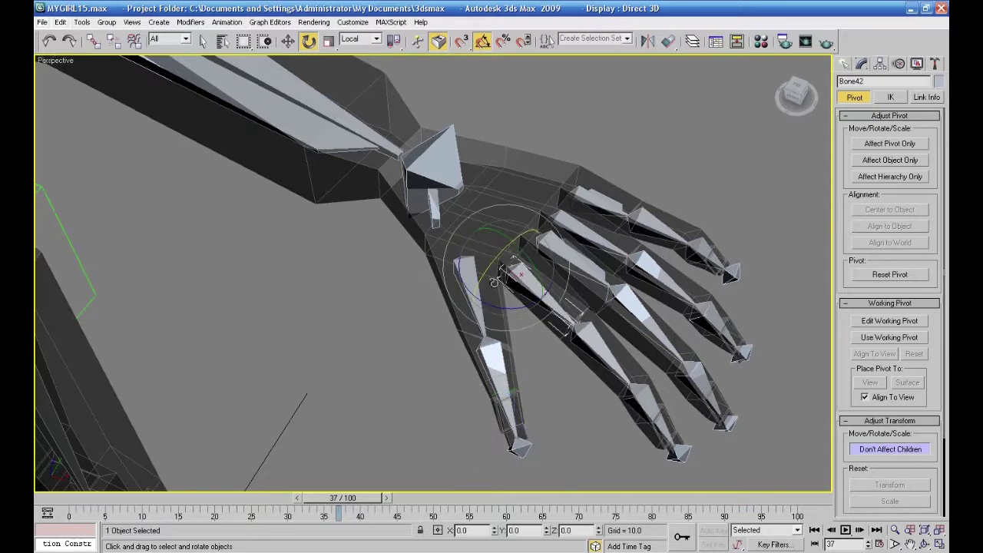
pyautogui.moveTo(487, 270); pyautogui.dragTo(536, 231)
pyautogui.click(584, 331)
pyautogui.moveTo(572, 328); pyautogui.dragTo(620, 304)
pyautogui.click(636, 384)
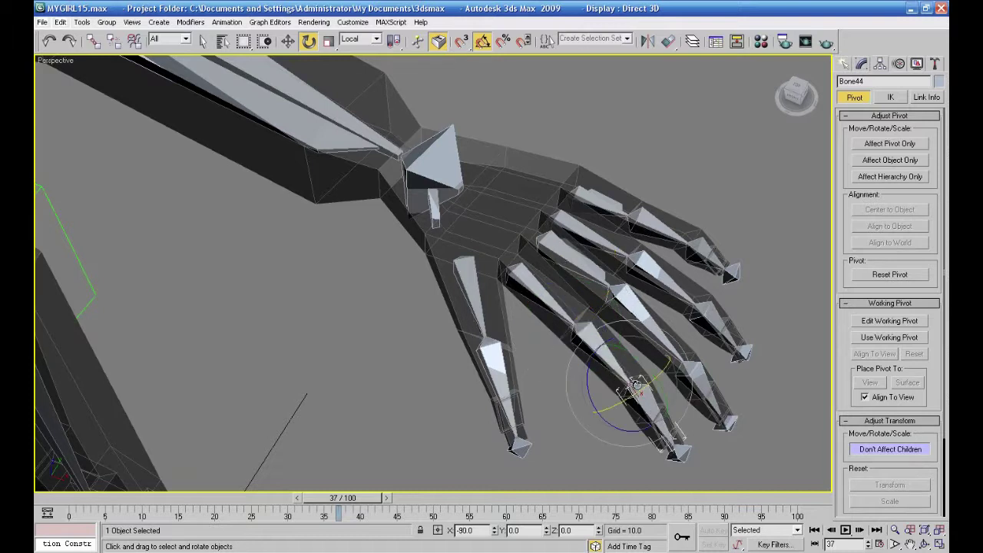
pyautogui.moveTo(636, 388); pyautogui.dragTo(679, 350)
pyautogui.click(680, 453)
pyautogui.moveTo(688, 449); pyautogui.dragTo(725, 419)
pyautogui.click(792, 378)
# Step: Try to rotate the four middle finger bones together as one selection by -90 degrees about X
pyautogui.keyDown('alt'); pyautogui.moveTo(754, 398); pyautogui.dragTo(715, 385, button='middle'); pyautogui.keyUp('alt')
pyautogui.click(502, 261)
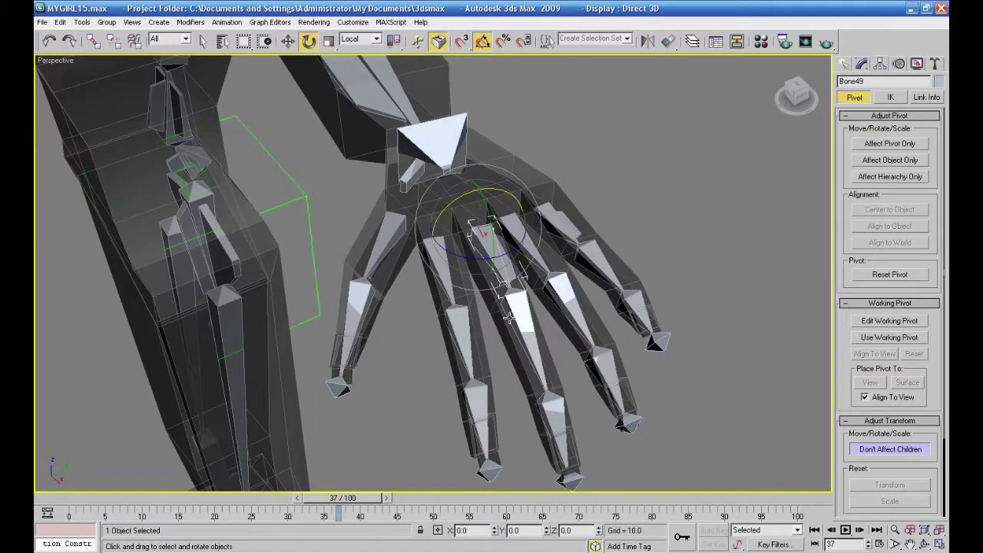
pyautogui.click(519, 331)
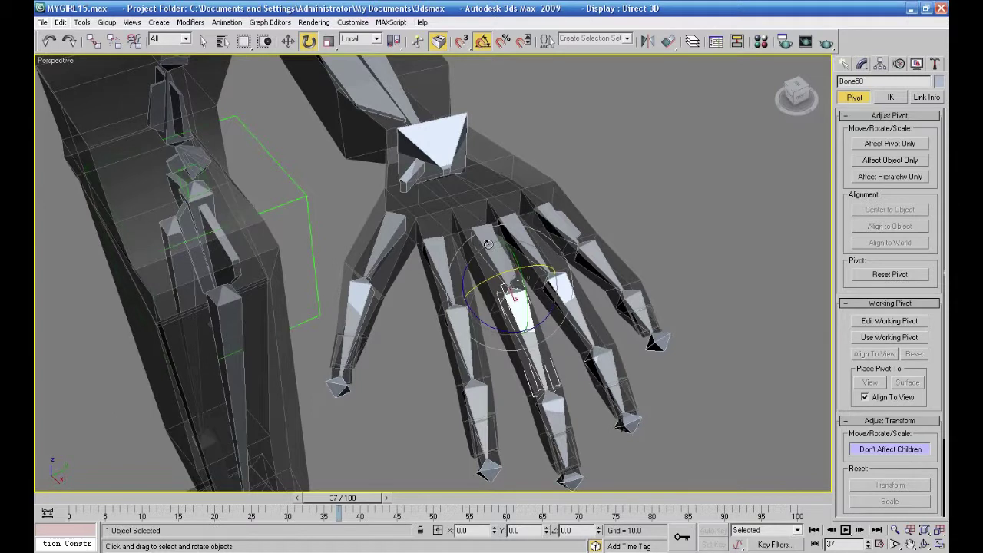
pyautogui.keyDown('ctrl'); pyautogui.click(489, 244); pyautogui.keyUp('ctrl')
pyautogui.keyDown('ctrl'); pyautogui.click(555, 420); pyautogui.keyUp('ctrl')
pyautogui.keyDown('ctrl'); pyautogui.click(570, 475); pyautogui.keyUp('ctrl')
pyautogui.moveTo(476, 228); pyautogui.dragTo(547, 230)
pyautogui.keyDown('alt'); pyautogui.moveTo(581, 349); pyautogui.dragTo(642, 366, button='middle'); pyautogui.keyUp('alt')
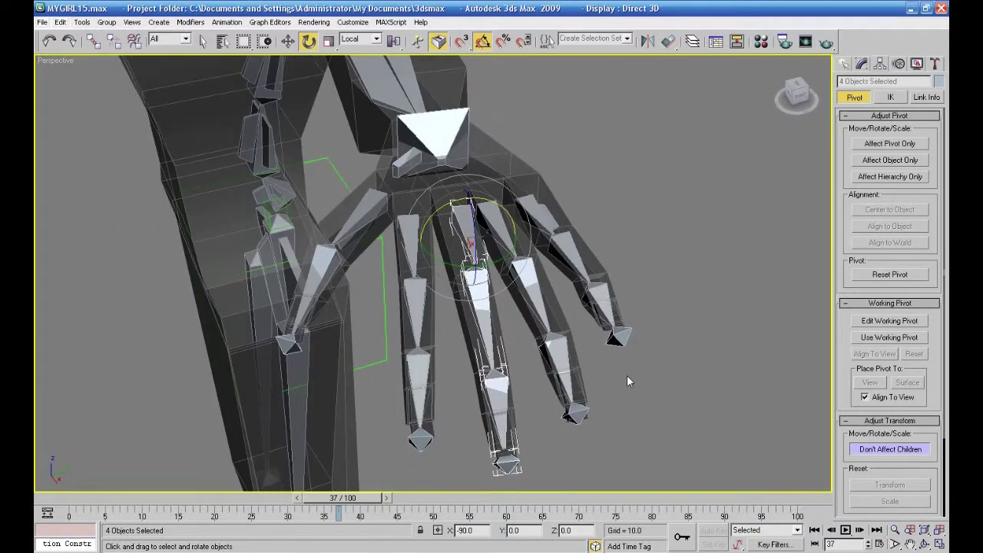
pyautogui.scroll(4, 608, 377)
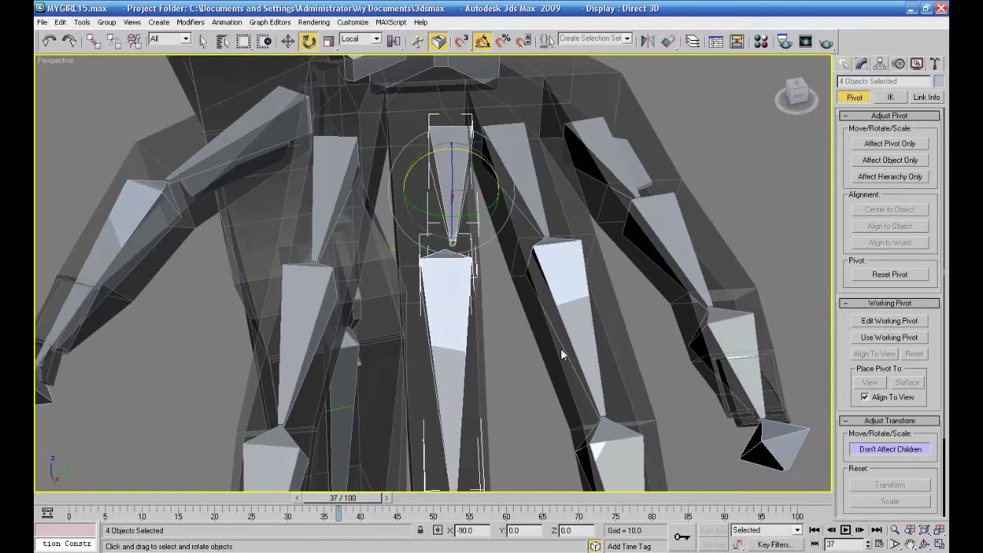
pyautogui.moveTo(454, 240); pyautogui.dragTo(474, 279)
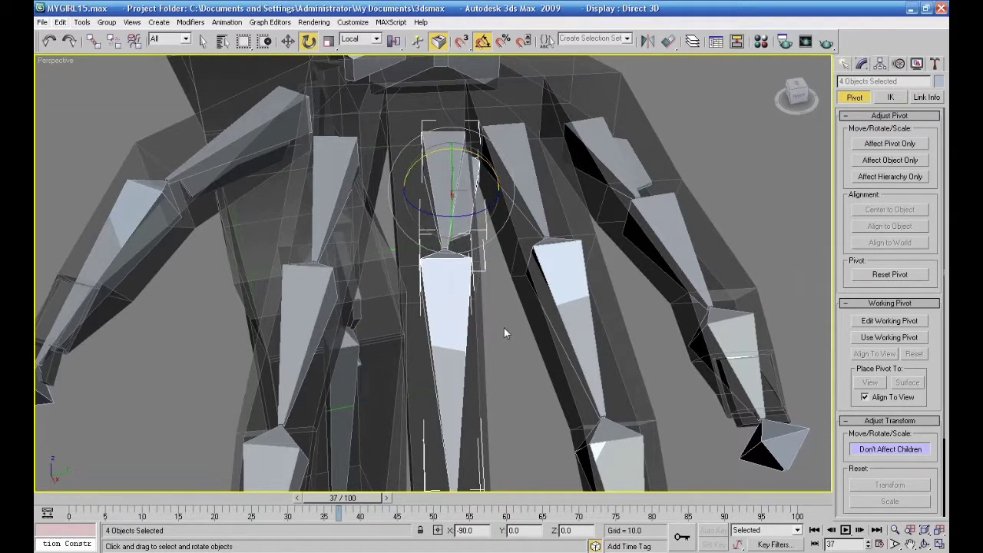
pyautogui.click(497, 356)
# Step: Rotate the middle finger's first three bones individually by -90 degrees about their local X axes
pyautogui.click(454, 221)
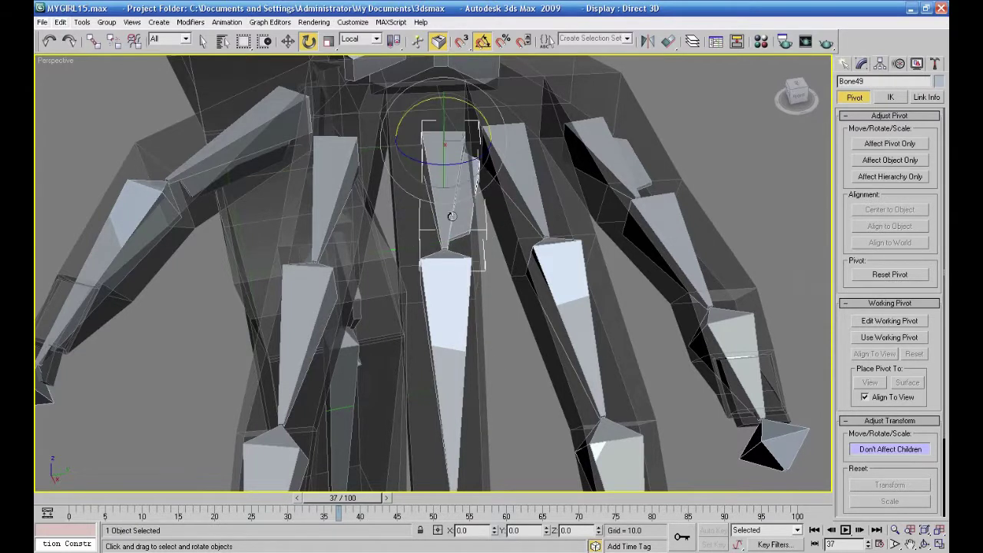
pyautogui.moveTo(455, 101); pyautogui.dragTo(499, 152)
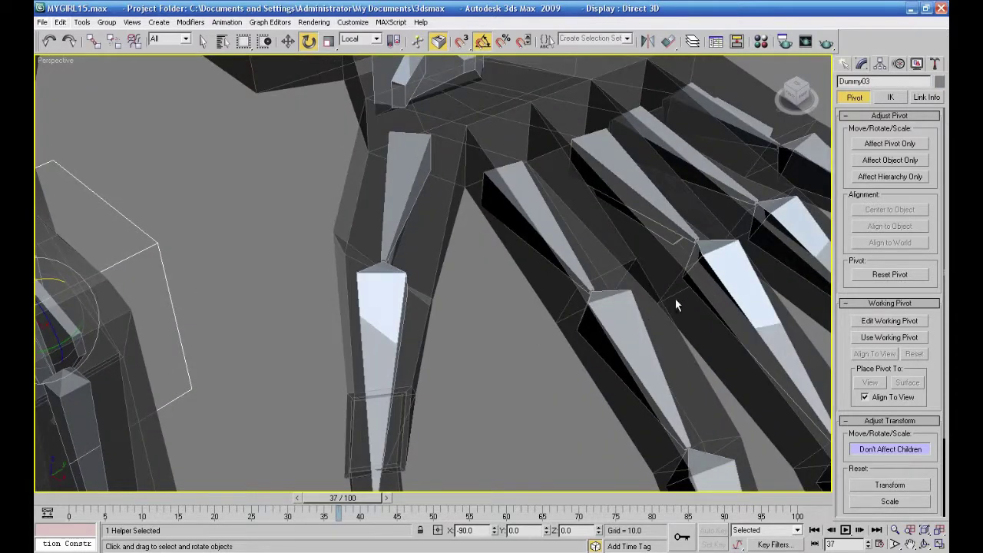
pyautogui.moveTo(676, 306); pyautogui.dragTo(644, 304, button='middle')
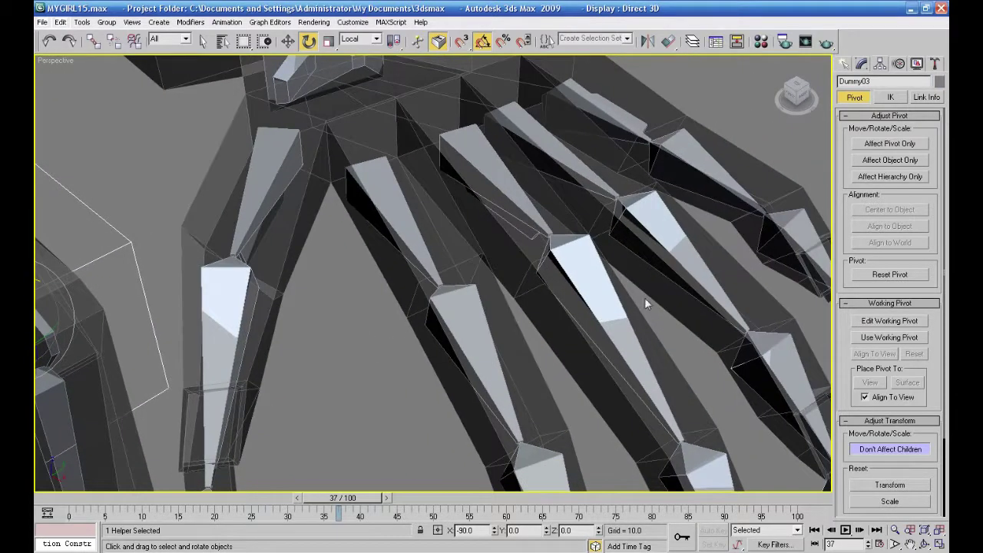
pyautogui.click(597, 289)
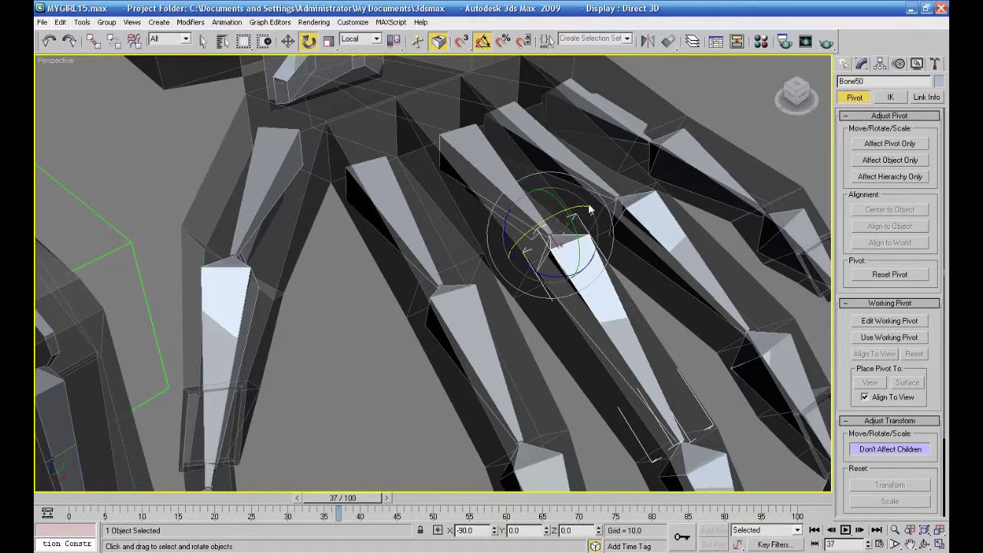
pyautogui.moveTo(559, 213); pyautogui.dragTo(618, 206)
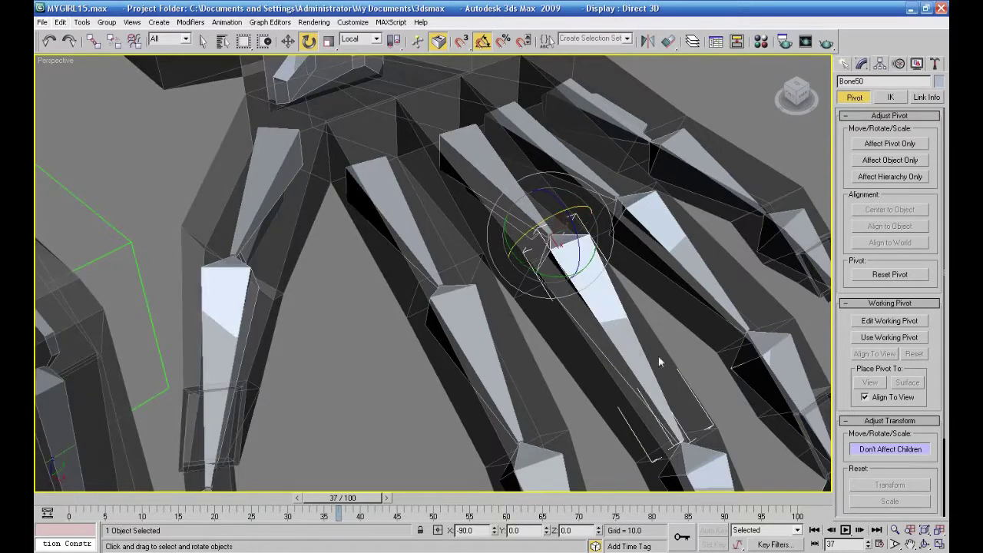
pyautogui.click(692, 455)
pyautogui.moveTo(686, 449); pyautogui.dragTo(742, 430)
# Step: Rotate the ring finger's first three bones individually by -90 degrees about their local X axes
pyautogui.click(648, 240)
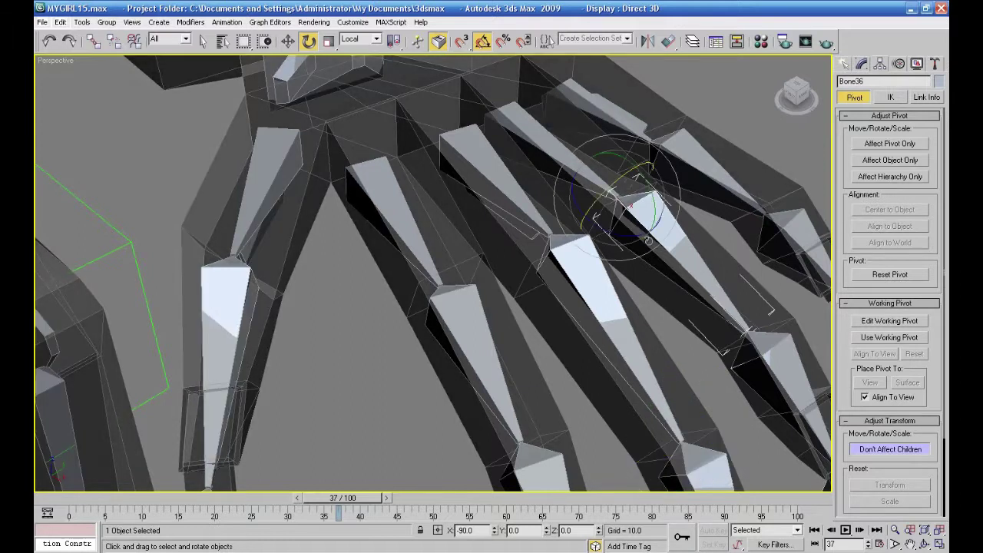
pyautogui.moveTo(609, 188); pyautogui.dragTo(663, 159)
pyautogui.click(495, 123)
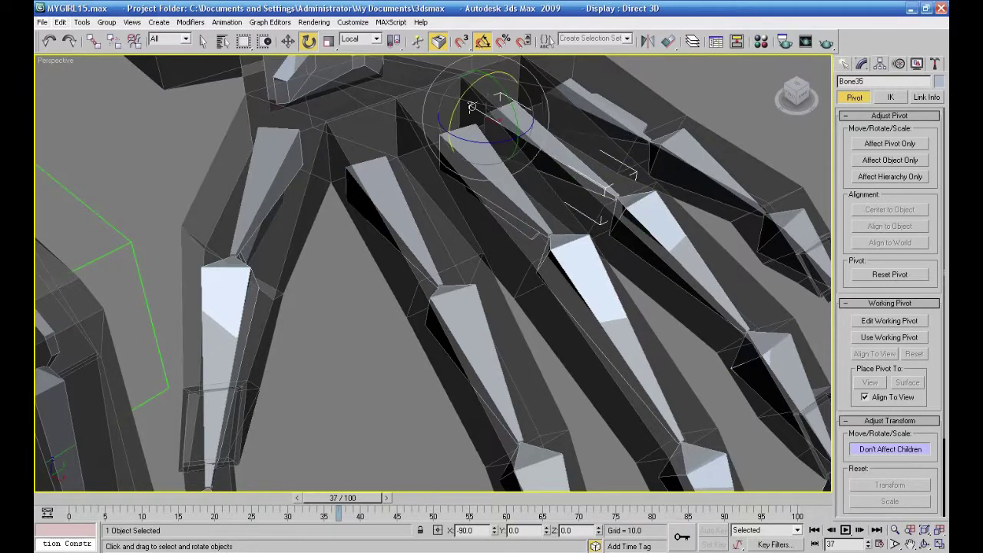
pyautogui.moveTo(461, 100); pyautogui.dragTo(524, 69)
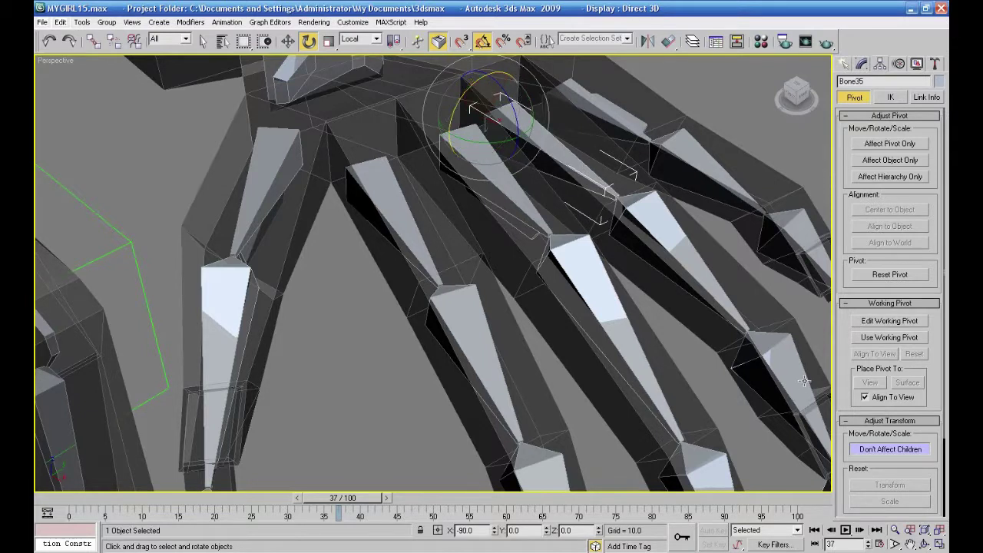
pyautogui.click(800, 394)
pyautogui.moveTo(747, 338); pyautogui.dragTo(804, 323)
# Step: Rotate the little finger's first three bones individually by 90 degrees about their local X axes
pyautogui.click(609, 112)
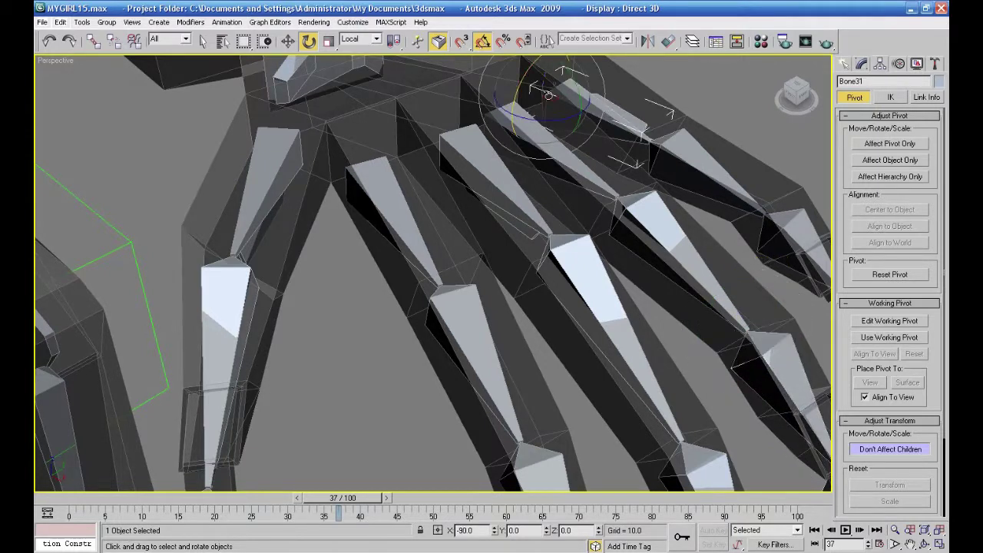
pyautogui.moveTo(521, 91); pyautogui.dragTo(538, 71)
pyautogui.click(708, 170)
pyautogui.moveTo(632, 140); pyautogui.dragTo(688, 116)
pyautogui.click(799, 232)
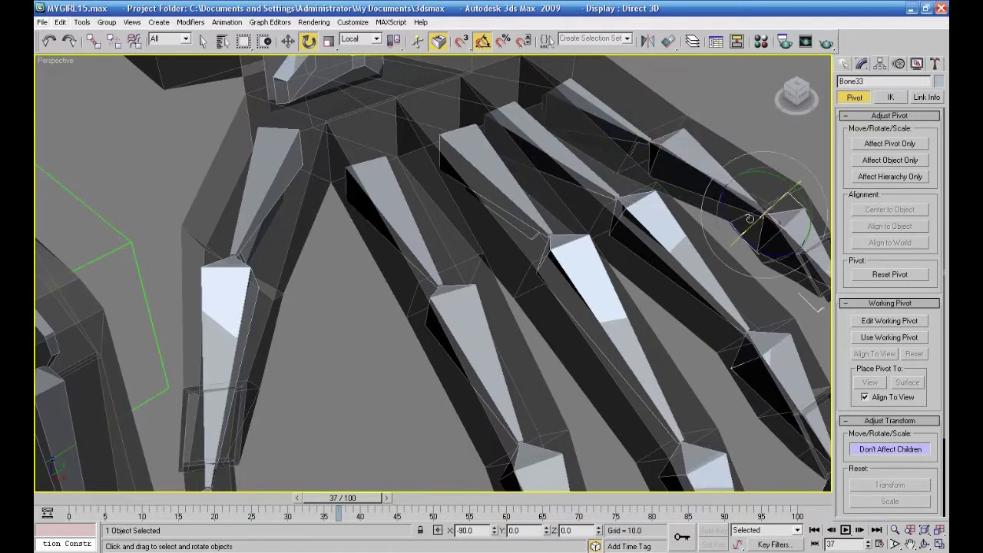
pyautogui.moveTo(761, 219); pyautogui.dragTo(805, 185)
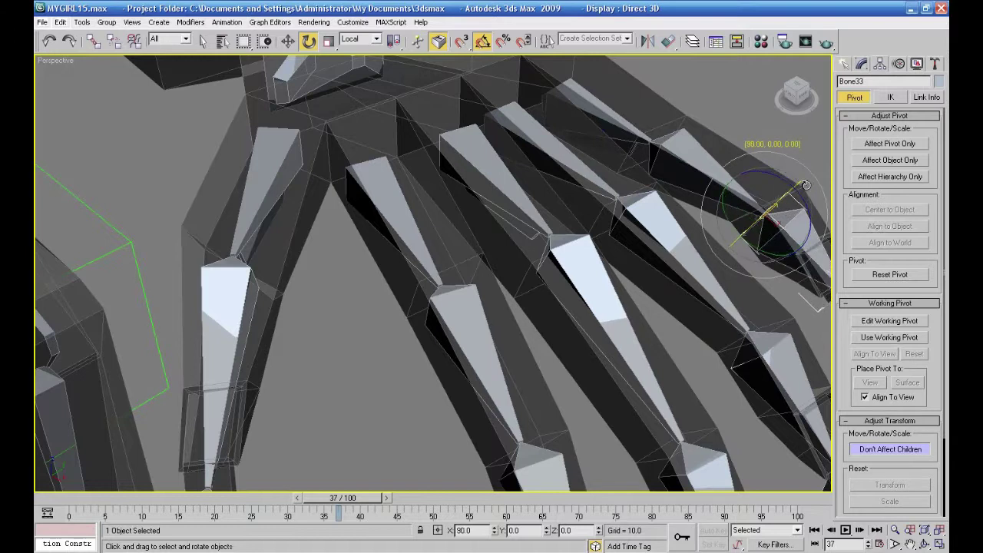
# Step: Rotate the tip bones of the little, ring and middle fingers 90 degrees about their local X axes, then clear the selection
pyautogui.moveTo(815, 338); pyautogui.dragTo(740, 262, button='middle')
pyautogui.click(716, 175)
pyautogui.moveTo(686, 161); pyautogui.dragTo(726, 120)
pyautogui.click(696, 339)
pyautogui.moveTo(678, 317); pyautogui.dragTo(722, 313)
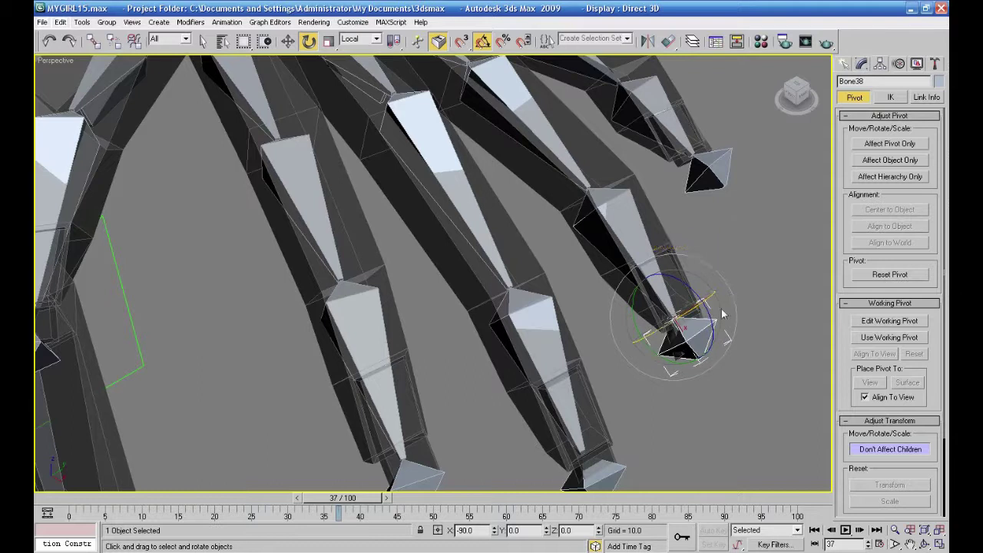
pyautogui.click(611, 472)
pyautogui.moveTo(626, 450); pyautogui.dragTo(683, 449)
pyautogui.click(683, 444)
pyautogui.scroll(-3, 453, 263)
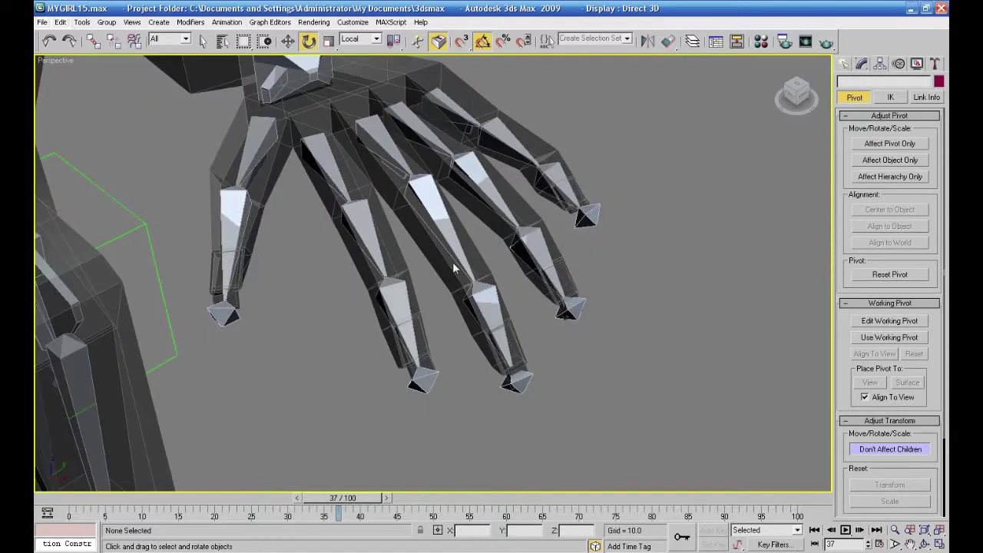
# Step: Enable the front fin on the index finger's second bone and reduce its size to 1.48
pyautogui.click(374, 232)
pyautogui.click(862, 64)
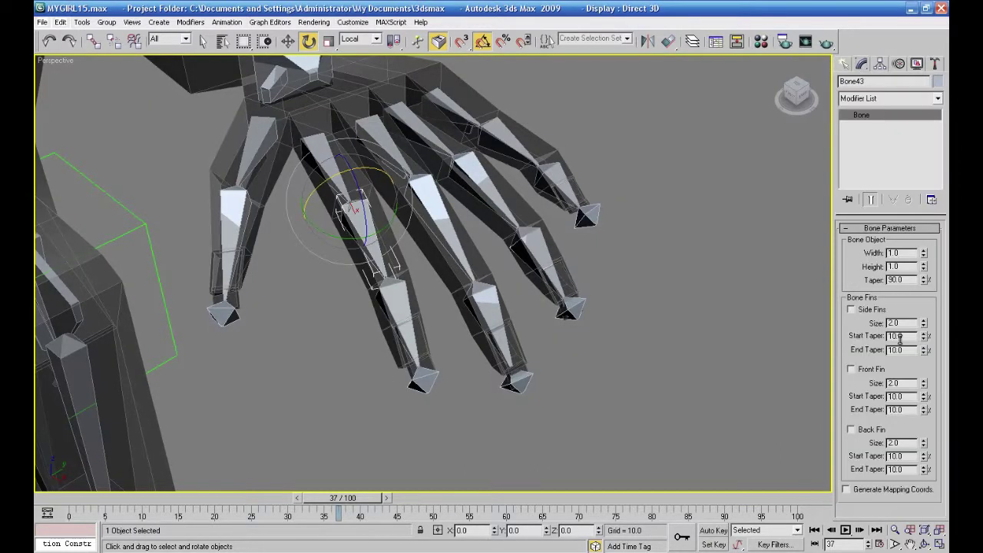
pyautogui.click(851, 370)
pyautogui.moveTo(923, 386); pyautogui.dragTo(919, 400)
pyautogui.keyDown('alt'); pyautogui.moveTo(491, 430); pyautogui.dragTo(897, 371, button='middle'); pyautogui.keyUp('alt')
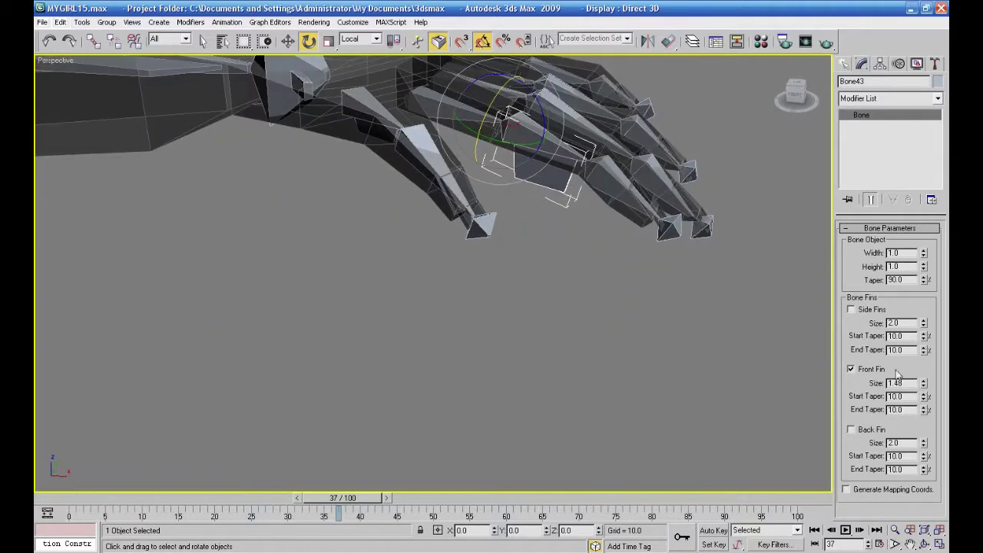
# Step: Shrink the front fin on the index finger's second bone further and give its third bone a front fin of size 0.3
pyautogui.moveTo(926, 391); pyautogui.dragTo(920, 412)
pyautogui.click(652, 169)
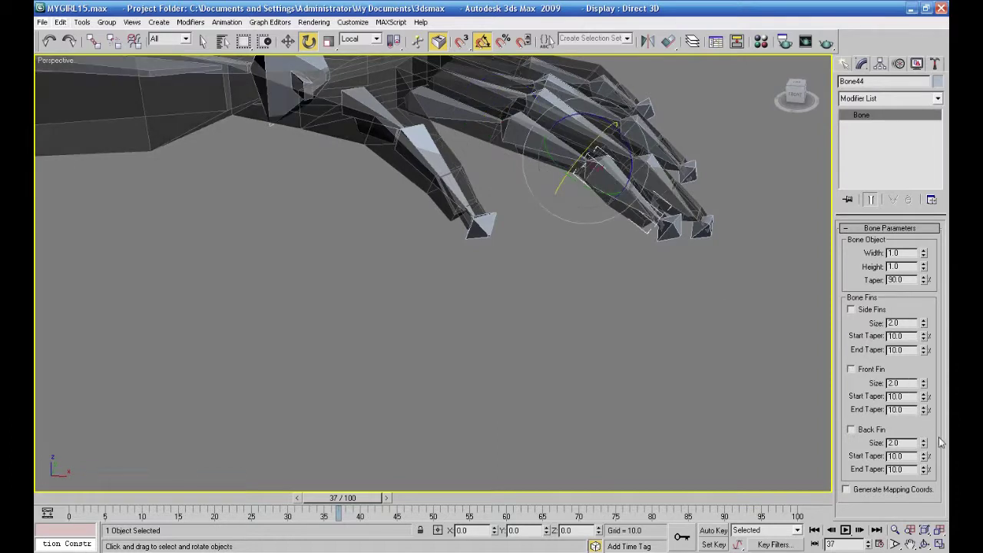
pyautogui.click(852, 370)
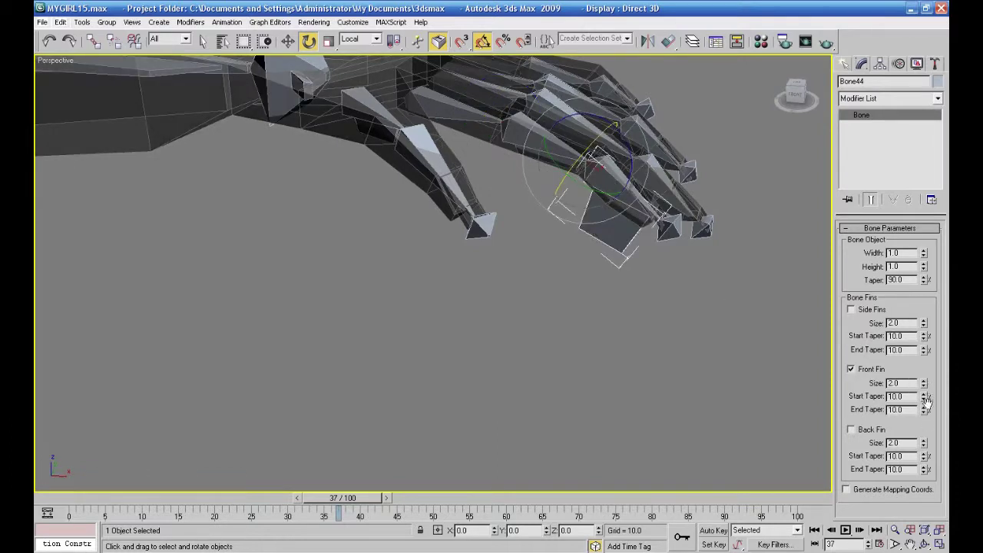
pyautogui.moveTo(924, 383); pyautogui.dragTo(924, 397)
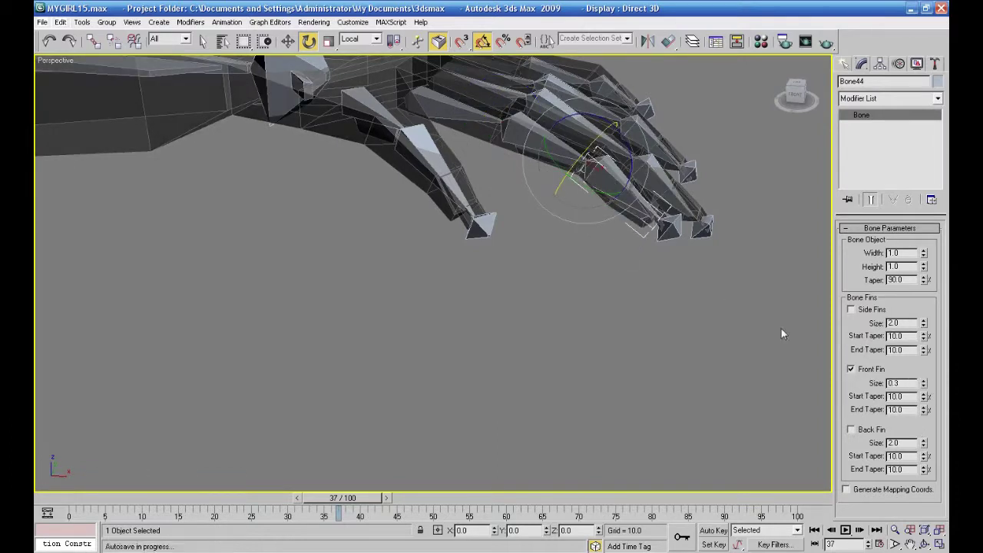
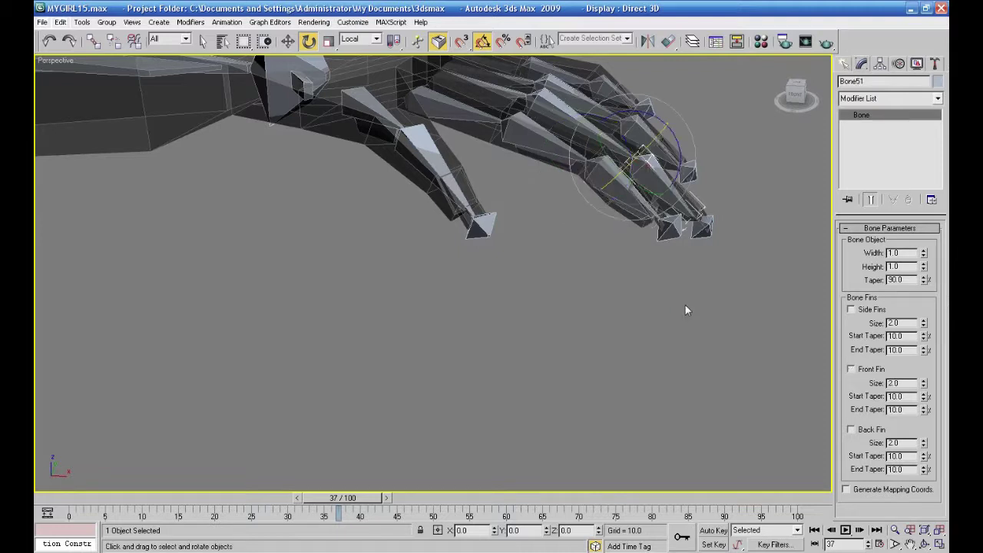
# Step: Enable the front fin on the middle finger's third bone and reduce its size
pyautogui.keyDown('alt'); pyautogui.moveTo(687, 311); pyautogui.dragTo(692, 346, button='middle'); pyautogui.keyUp('alt')
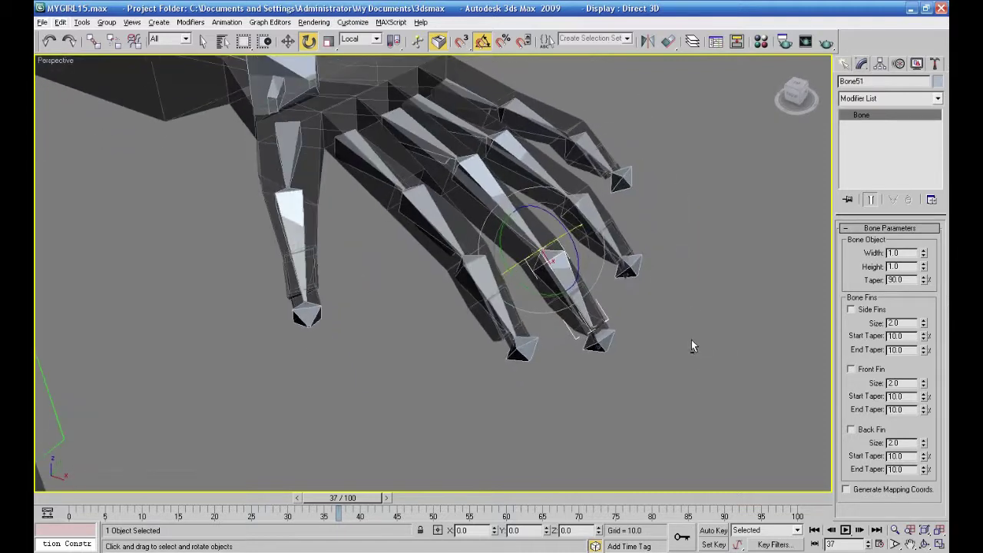
pyautogui.doubleClick(892, 383)
pyautogui.write('0')
pyautogui.click(867, 372)
# Step: Give the middle finger's second bone a front fin of size 0.3 and its first bone one of size 0.4
pyautogui.click(492, 198)
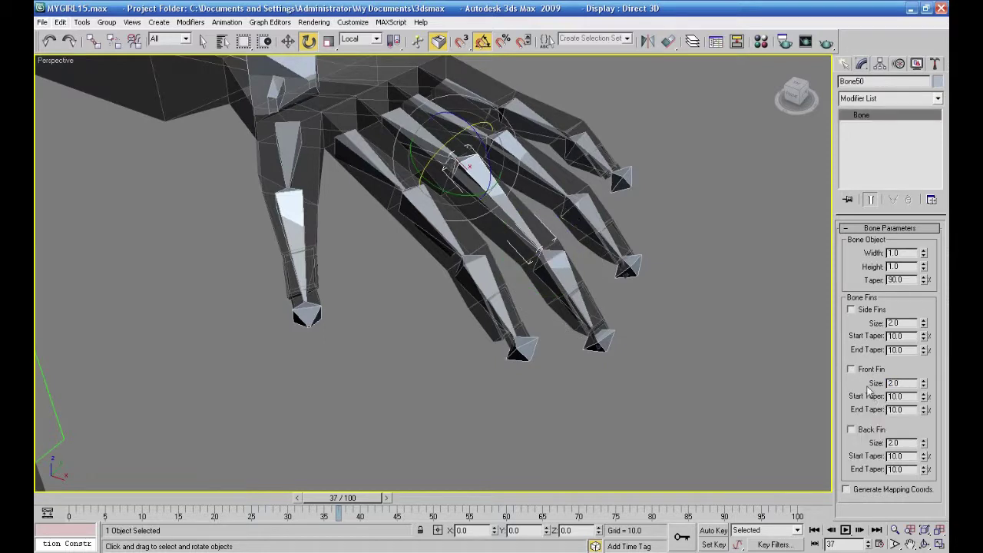
pyautogui.click(851, 370)
pyautogui.doubleClick(899, 382)
pyautogui.write('0.3')
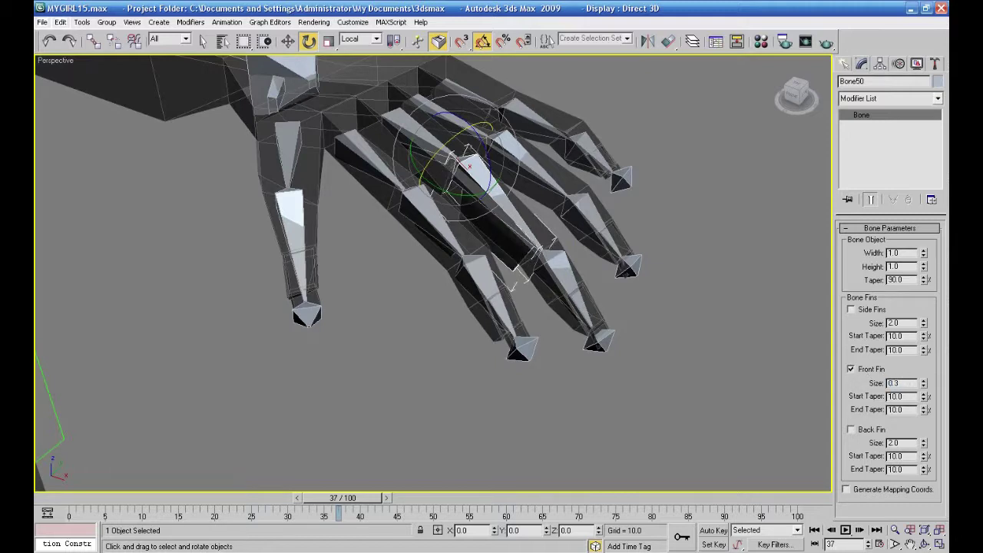
pyautogui.click(405, 125)
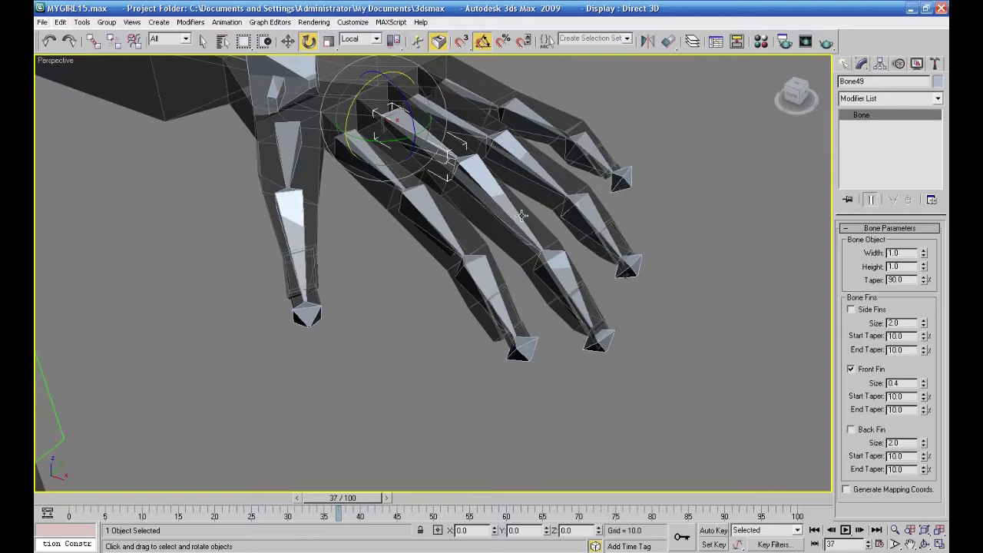
pyautogui.write('0.3')
# Step: Enable front fins of size 0.3 on the ring finger's third and second bones
pyautogui.click(586, 211)
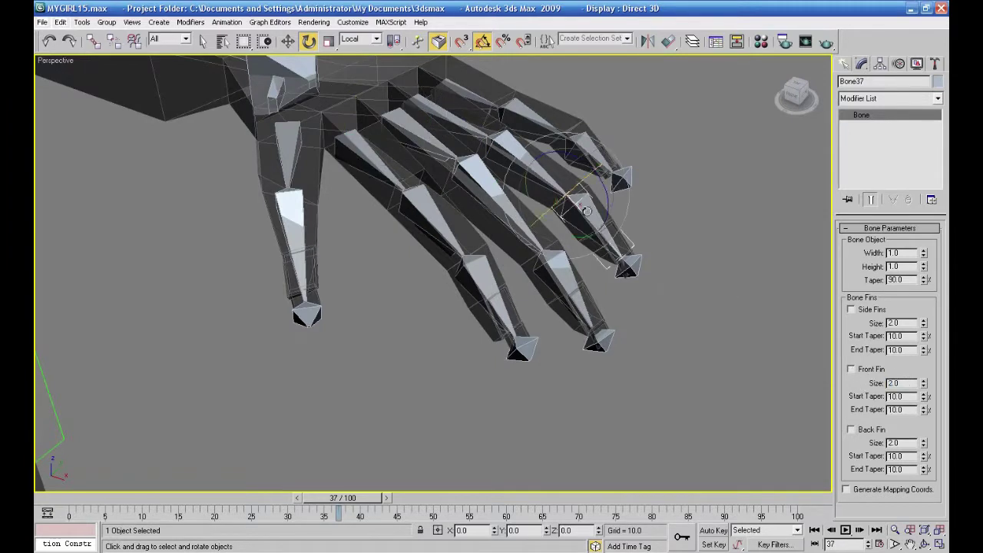
pyautogui.click(851, 369)
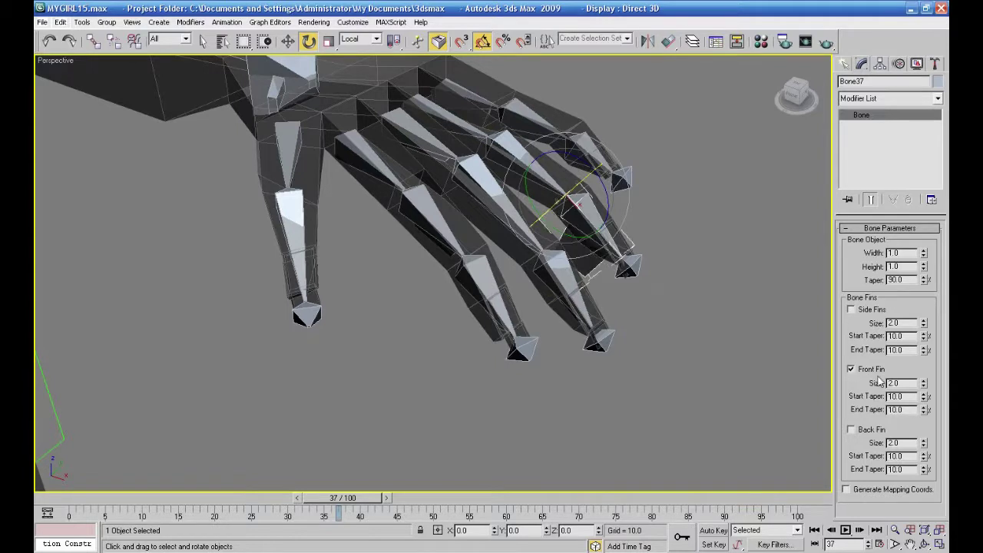
pyautogui.doubleClick(905, 385)
pyautogui.write('0.3')
pyautogui.click(502, 146)
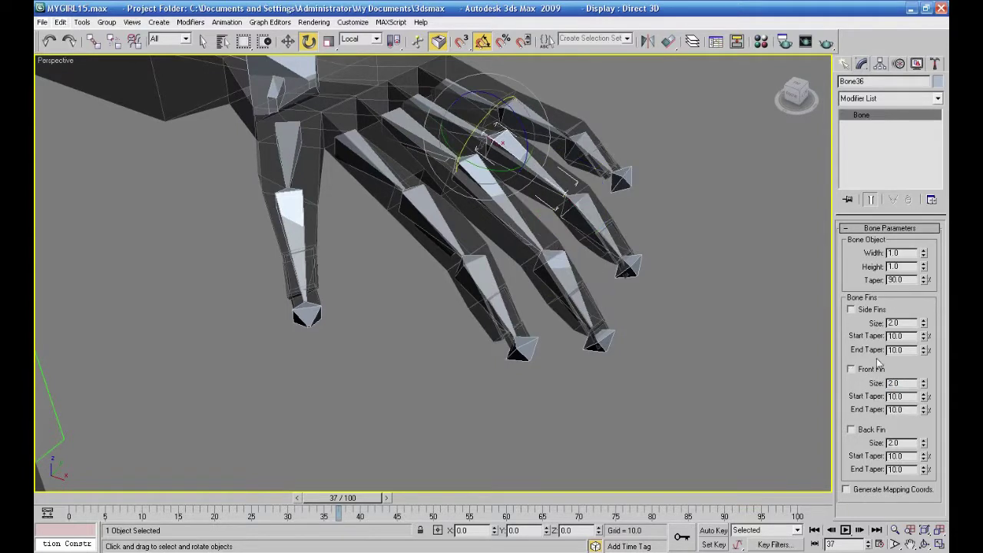
pyautogui.doubleClick(901, 383)
pyautogui.write('0.3')
pyautogui.click(852, 368)
# Step: Enable the front fin on the ring finger's first bone and set its size to 0.46
pyautogui.click(429, 103)
pyautogui.click(851, 368)
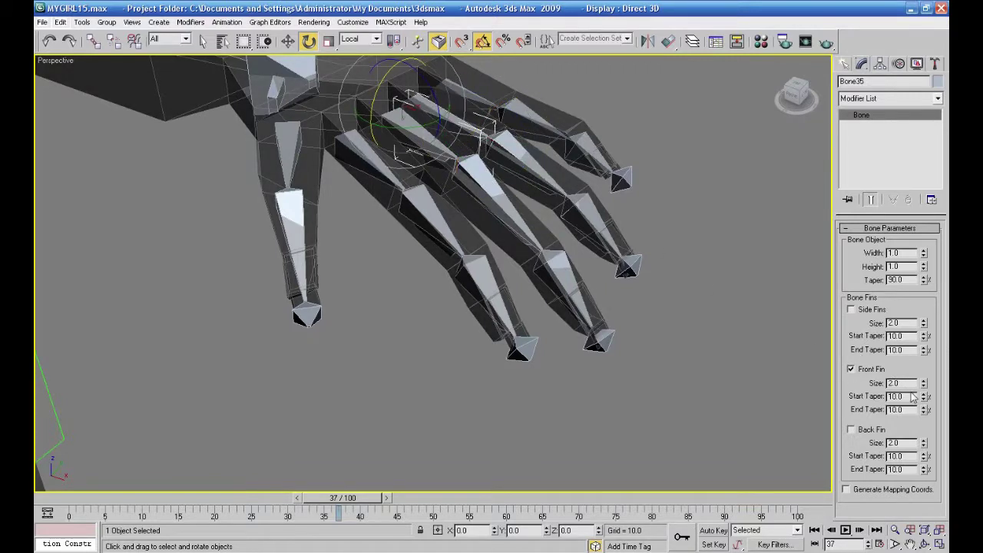
pyautogui.doubleClick(915, 383)
pyautogui.write('0.46')
# Step: Set the little finger's first-bone front fin to size 0.3, then enable the front fin on its second bone and reduce its size
pyautogui.click(479, 99)
pyautogui.click(478, 100)
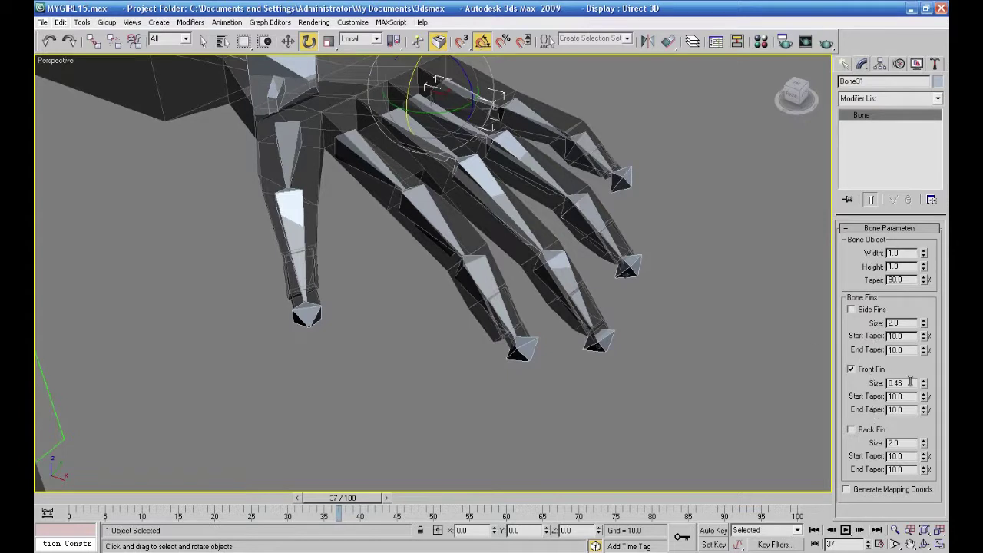
pyautogui.write('.3')
pyautogui.press('Return')
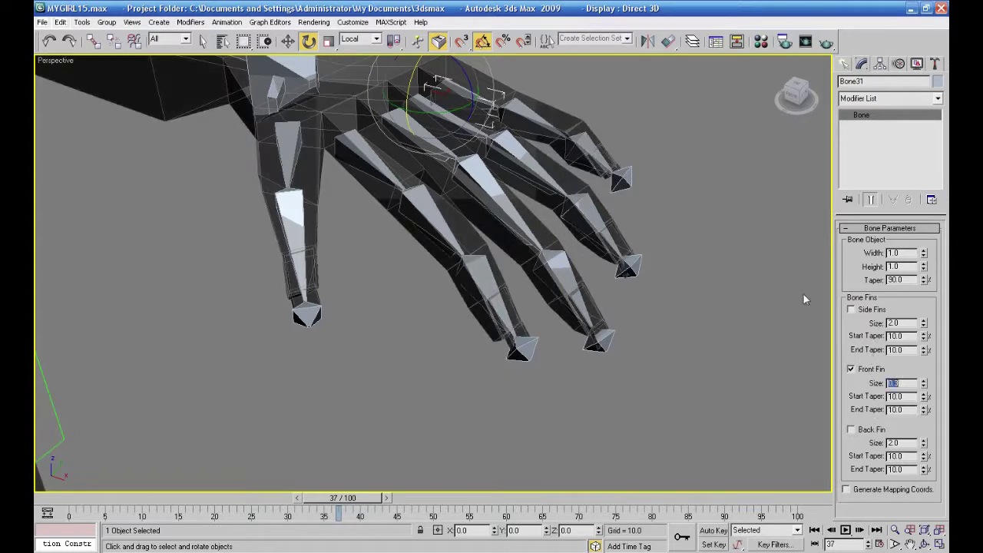
pyautogui.click(525, 121)
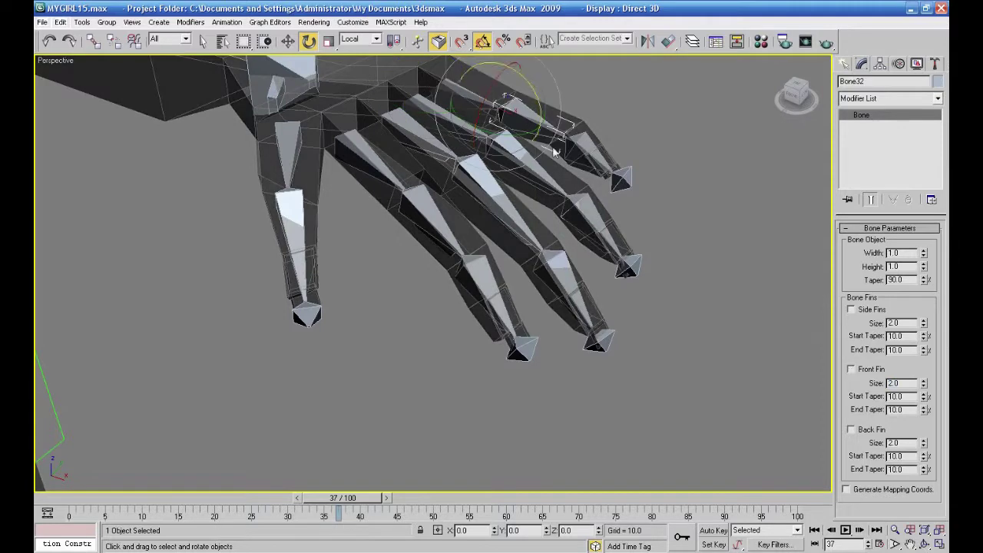
pyautogui.click(851, 370)
pyautogui.moveTo(912, 381); pyautogui.dragTo(845, 382)
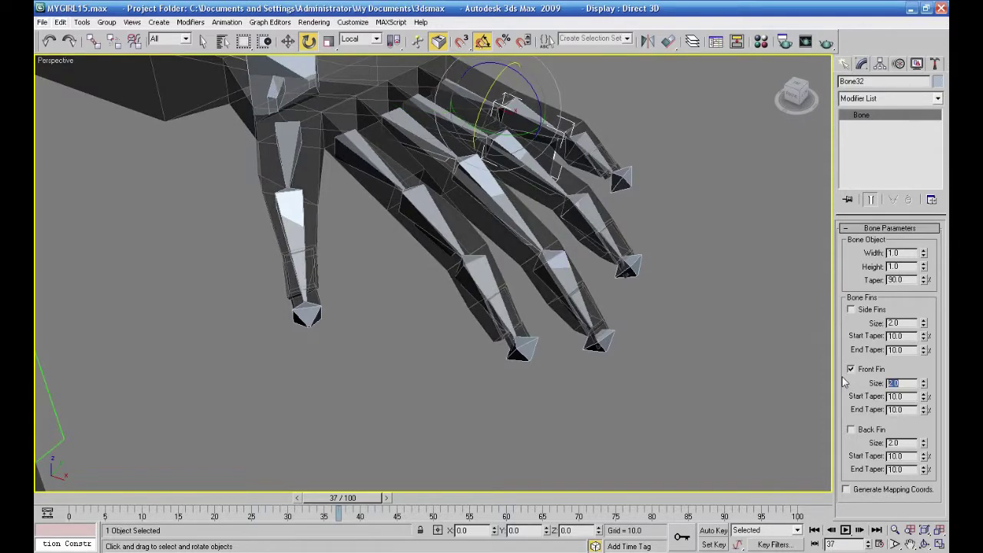
# Step: Give the little finger's third bone a front fin of size 0.3, then clear the selection
pyautogui.click(588, 160)
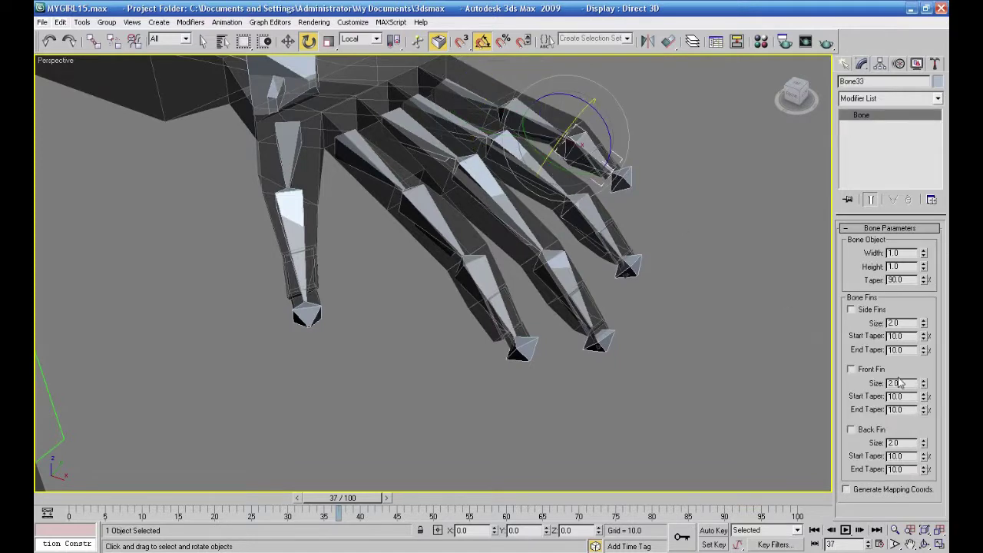
pyautogui.moveTo(904, 385); pyautogui.dragTo(859, 380)
pyautogui.write('0.3')
pyautogui.click(850, 369)
pyautogui.click(761, 385)
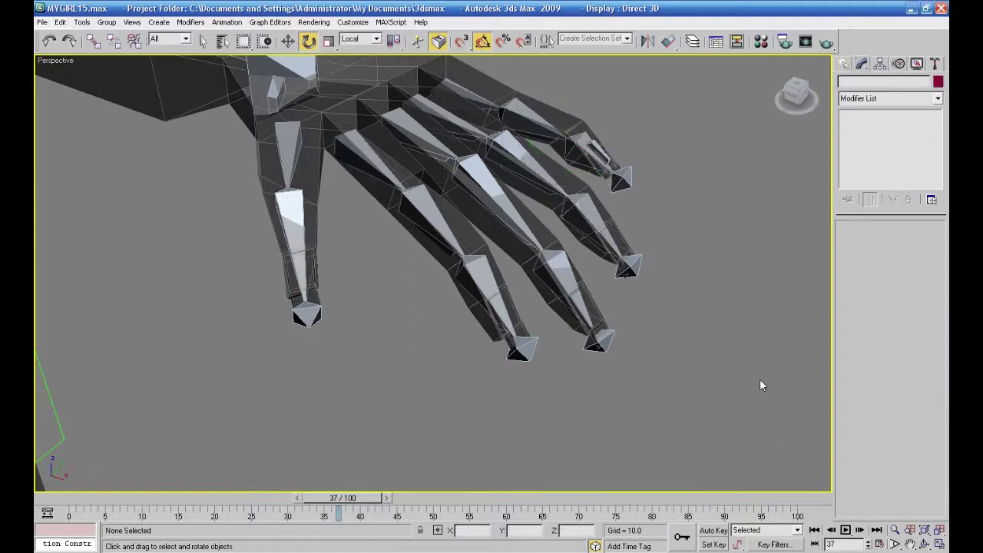
# Step: Rotate the little finger's third bone -180 degrees about its local X axis without affecting its children
pyautogui.click(586, 143)
pyautogui.keyDown('alt'); pyautogui.moveTo(586, 143); pyautogui.dragTo(623, 249, button='middle'); pyautogui.keyUp('alt')
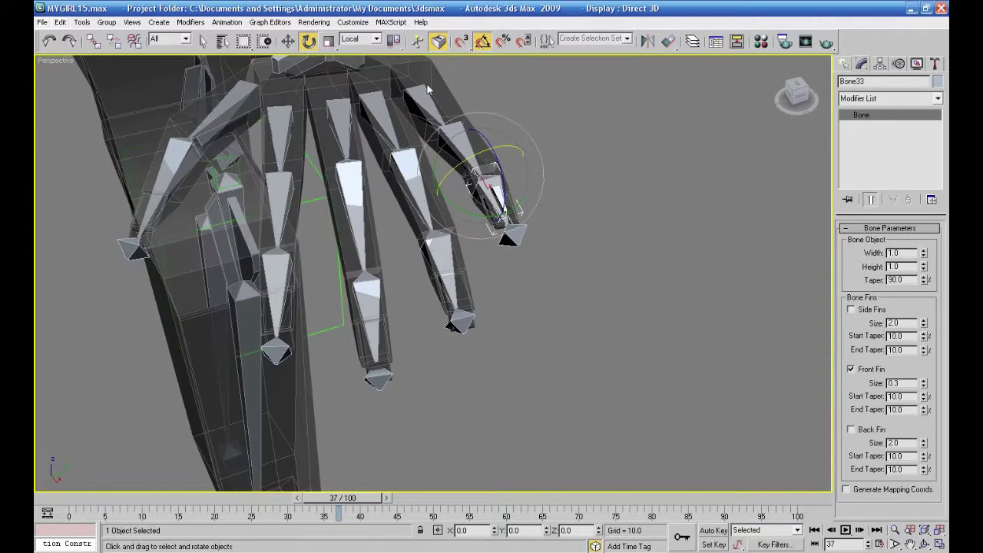
pyautogui.click(880, 64)
pyautogui.click(901, 450)
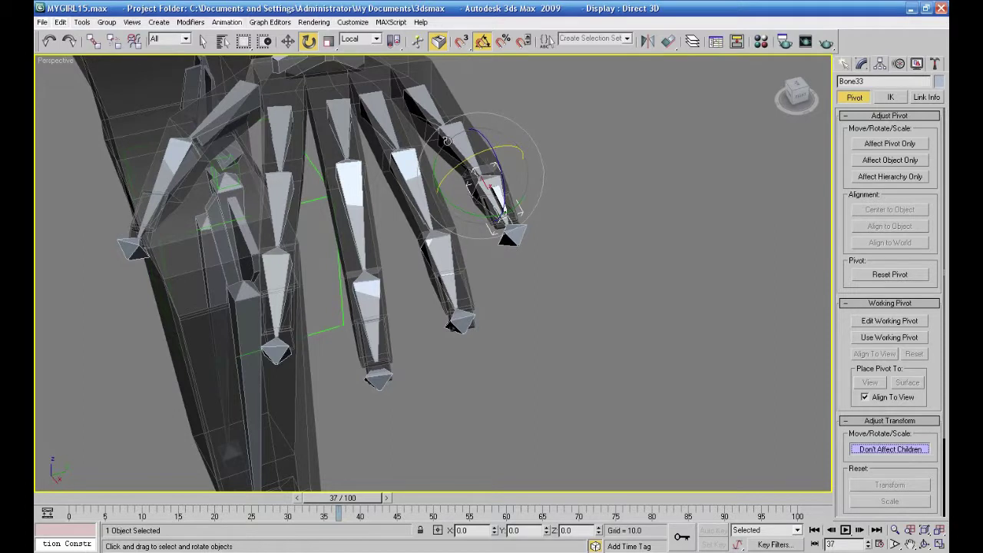
pyautogui.moveTo(460, 166); pyautogui.dragTo(598, 170)
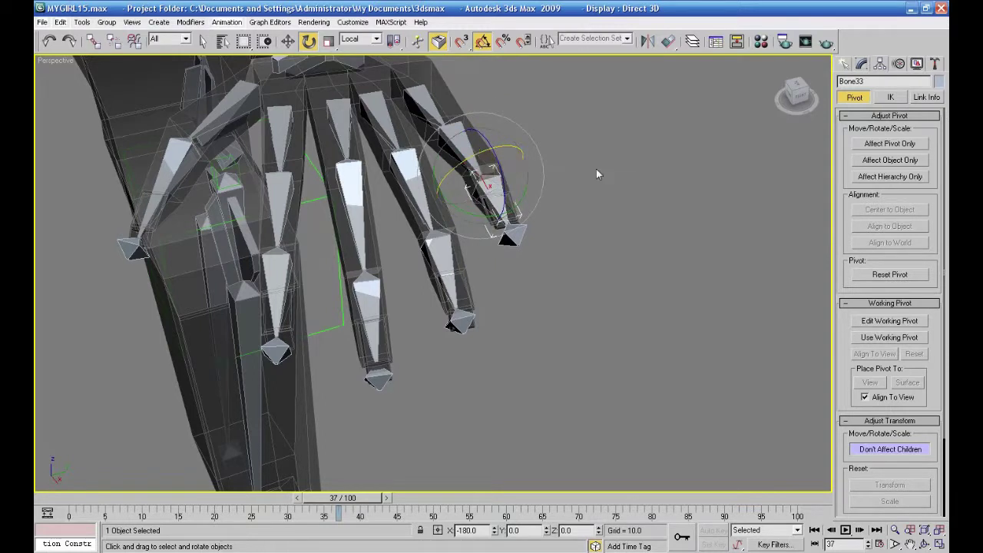
# Step: Set the front fin size on the thumb's first bone to 0.3
pyautogui.keyDown('alt'); pyautogui.moveTo(235, 310); pyautogui.dragTo(323, 213, button='middle'); pyautogui.keyUp('alt')
pyautogui.click(338, 178)
pyautogui.keyDown('alt'); pyautogui.moveTo(347, 341); pyautogui.dragTo(405, 323, button='middle'); pyautogui.keyUp('alt')
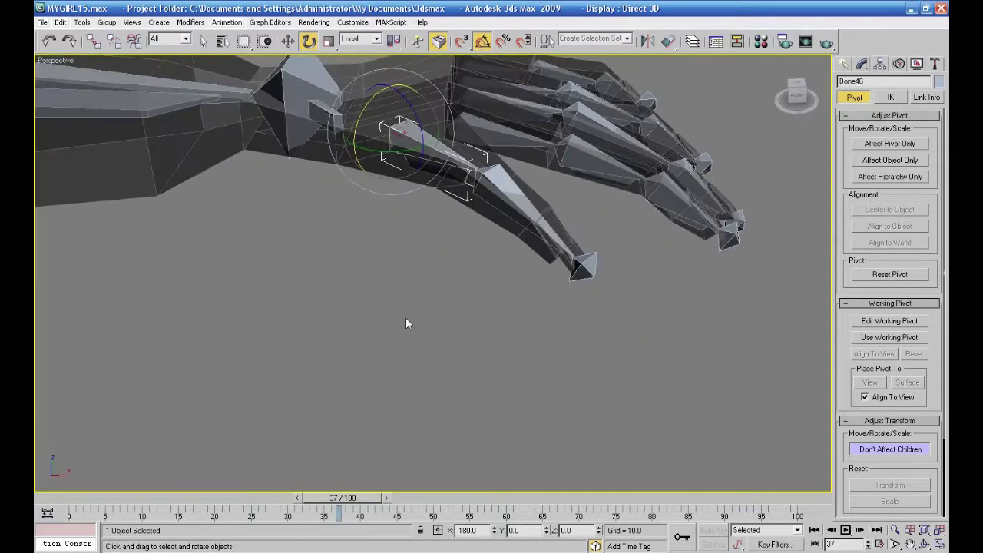
pyautogui.click(862, 63)
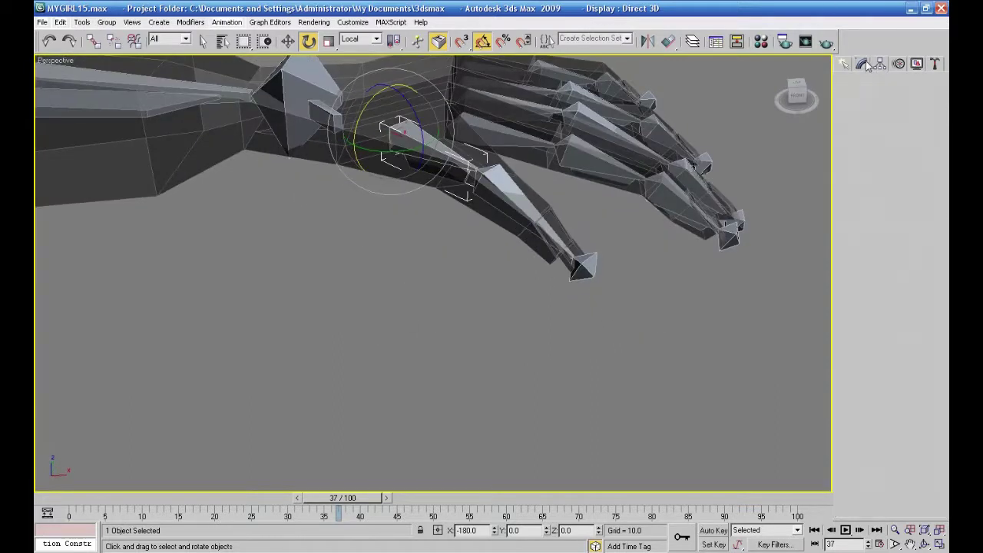
pyautogui.moveTo(913, 383); pyautogui.dragTo(865, 376)
pyautogui.write('0.3')
pyautogui.press('Return')
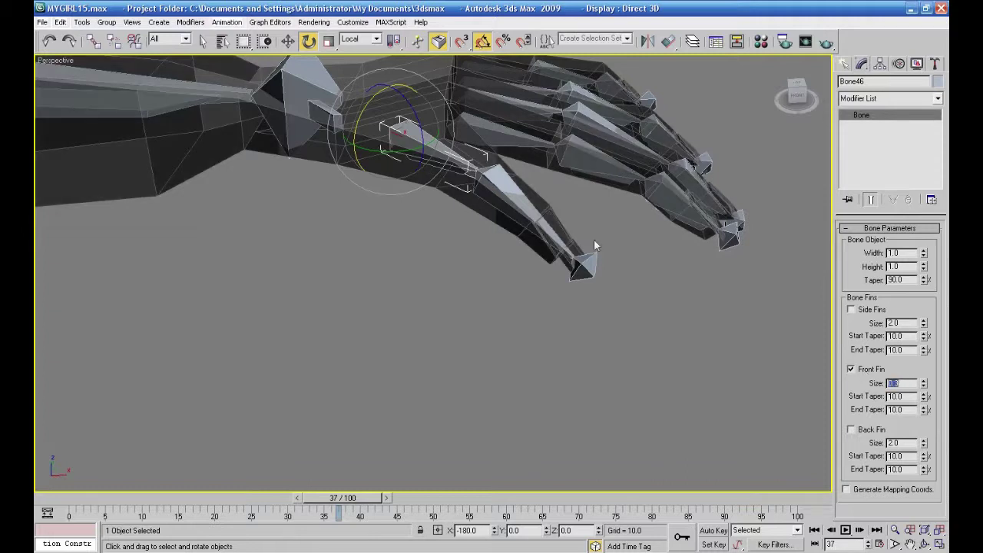
# Step: Enable a front fin of size 0.3 on the thumb's second bone, then clear the selection
pyautogui.click(519, 196)
pyautogui.doubleClick(912, 382)
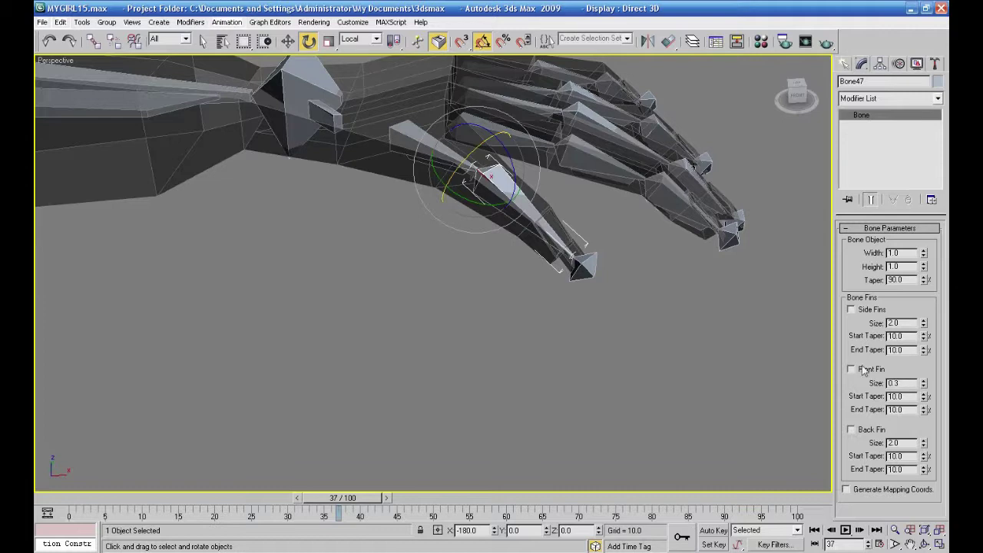
pyautogui.click(851, 370)
pyautogui.click(716, 378)
# Step: Link the base bones of the thumb and four fingers to the hand bone as their parent, then clear the selection
pyautogui.keyDown('alt'); pyautogui.moveTo(717, 379); pyautogui.dragTo(718, 417, button='middle'); pyautogui.keyUp('alt')
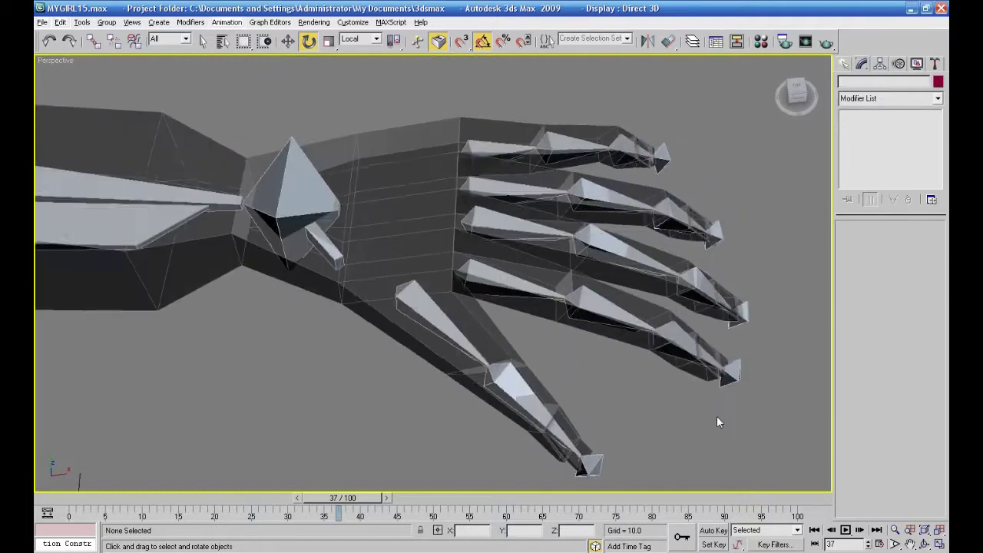
pyautogui.scroll(-4, 716, 416)
pyautogui.keyDown('alt'); pyautogui.moveTo(597, 376); pyautogui.dragTo(574, 363, button='middle'); pyautogui.keyUp('alt')
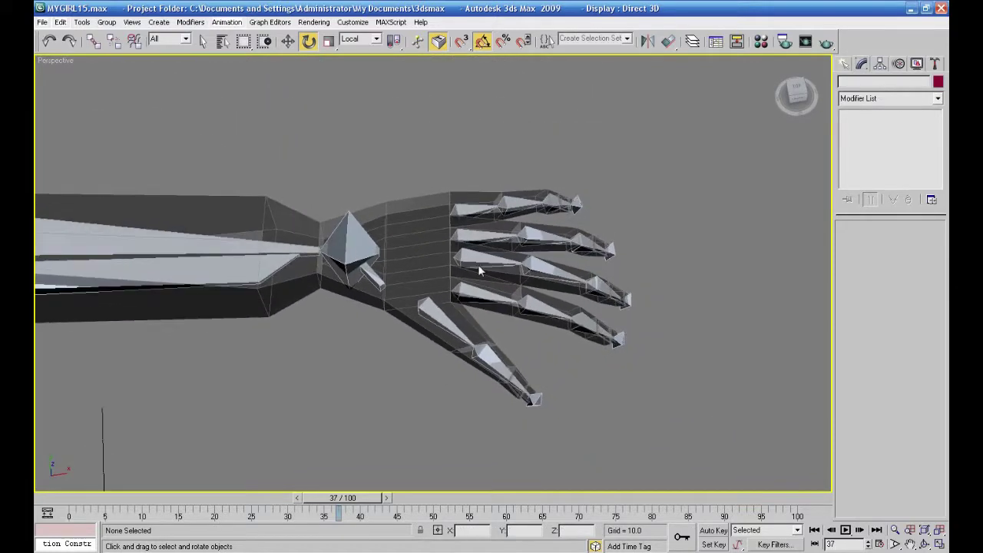
pyautogui.moveTo(462, 332); pyautogui.dragTo(465, 334)
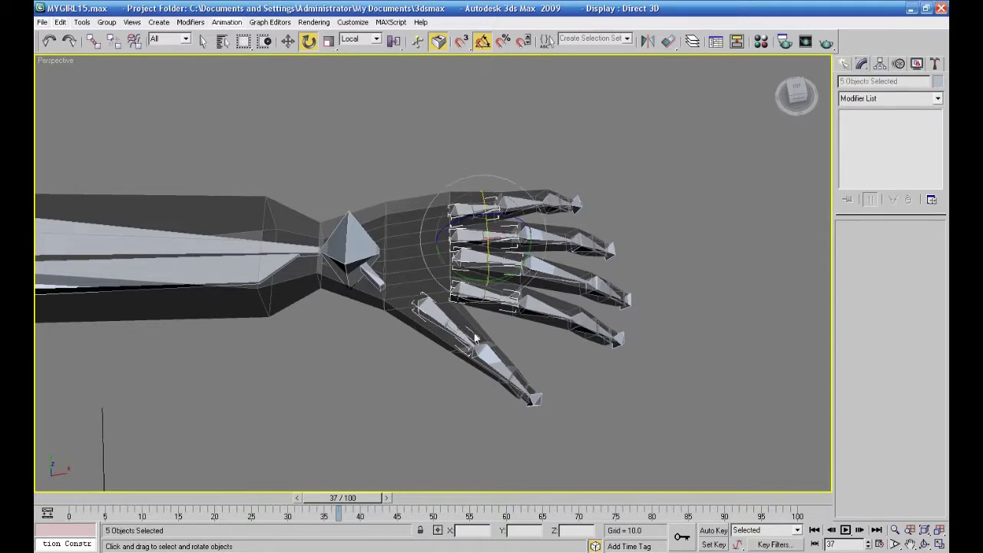
pyautogui.click(92, 41)
pyautogui.moveTo(414, 307); pyautogui.dragTo(356, 248)
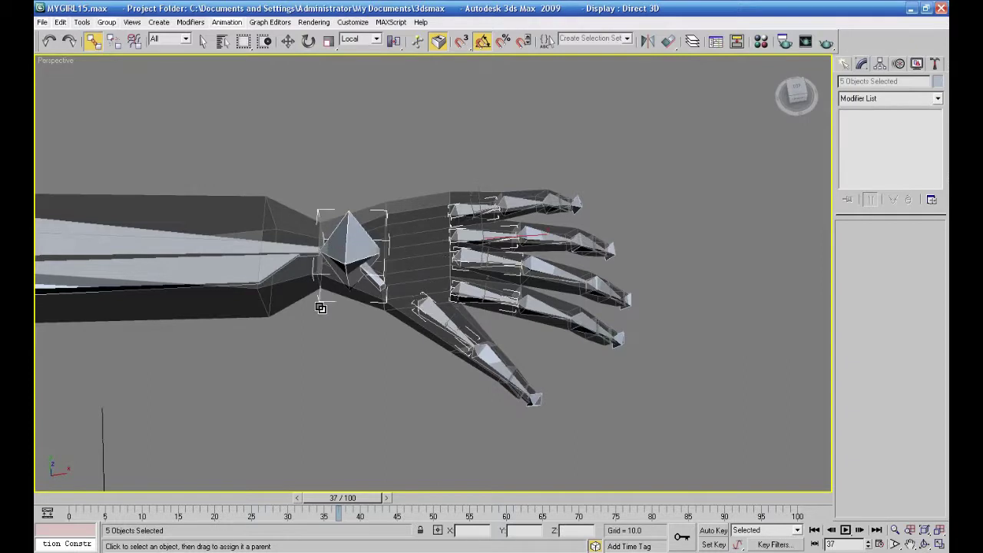
pyautogui.click(327, 150)
# Step: Test the finger links by rotating the hand bone about its local Y axis, then cancel the rotation and deselect it
pyautogui.click(309, 42)
pyautogui.click(350, 237)
pyautogui.moveTo(350, 236)
pyautogui.mouseDown()
pyautogui.moveTo(346, 217)
pyautogui.moveTo(349, 244)
pyautogui.moveTo(344, 221)
pyautogui.moveTo(339, 234)
pyautogui.mouseUp()
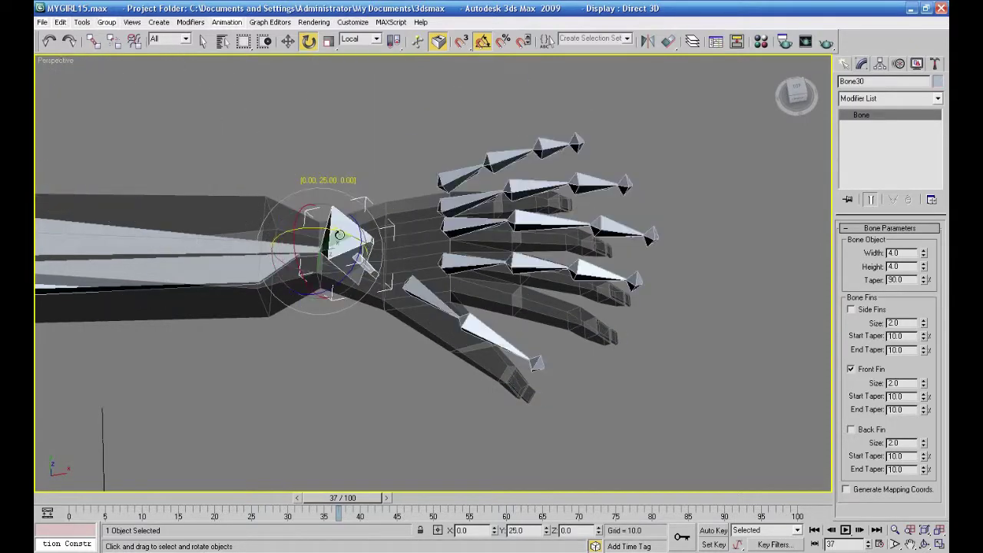
pyautogui.rightClick(340, 235)
pyautogui.click(331, 183)
# Step: Switch to a maximized Front view framing the chest, neck and arm bones
pyautogui.moveTo(366, 294); pyautogui.dragTo(421, 286, button='middle')
pyautogui.scroll(-3, 423, 294)
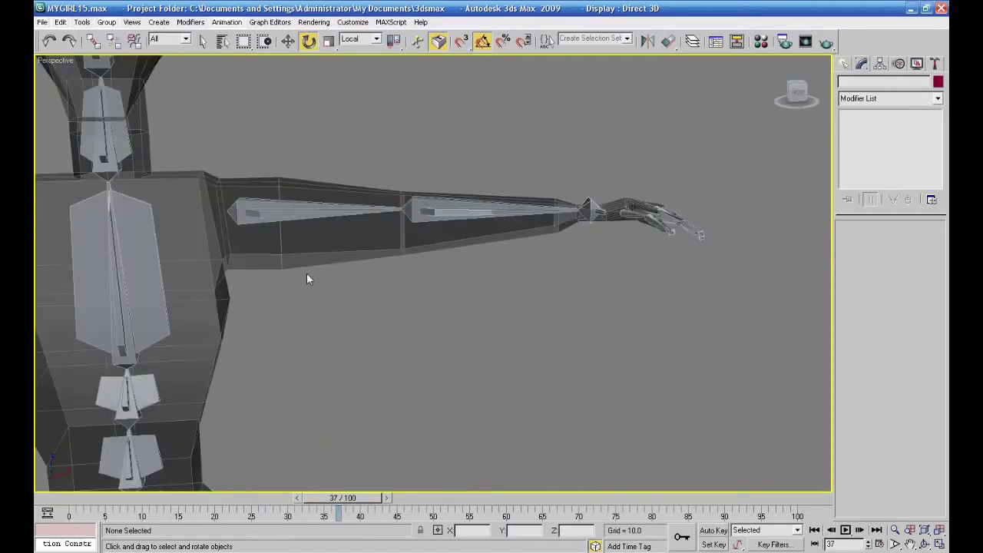
pyautogui.click(939, 544)
pyautogui.click(646, 230)
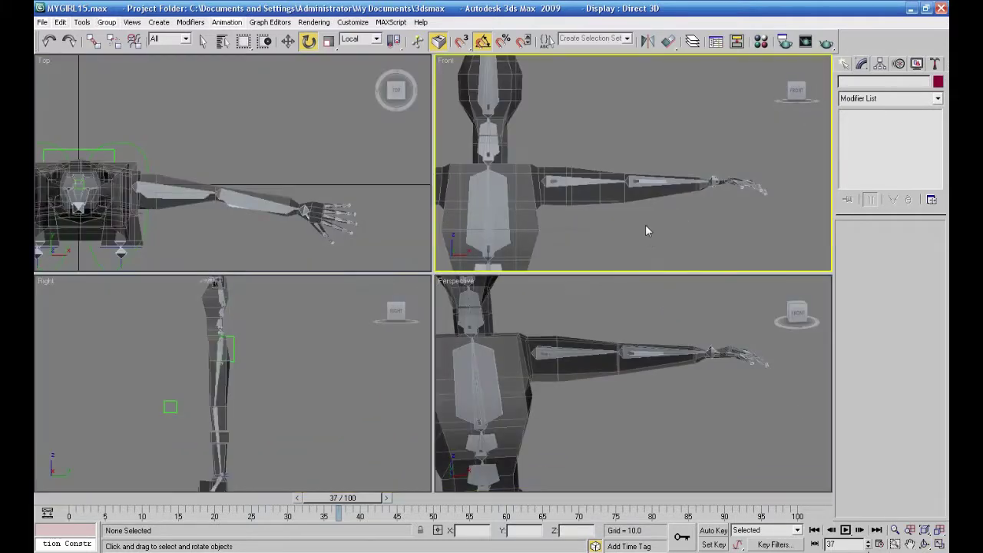
pyautogui.click(939, 544)
pyautogui.moveTo(548, 349); pyautogui.dragTo(566, 345, button='middle')
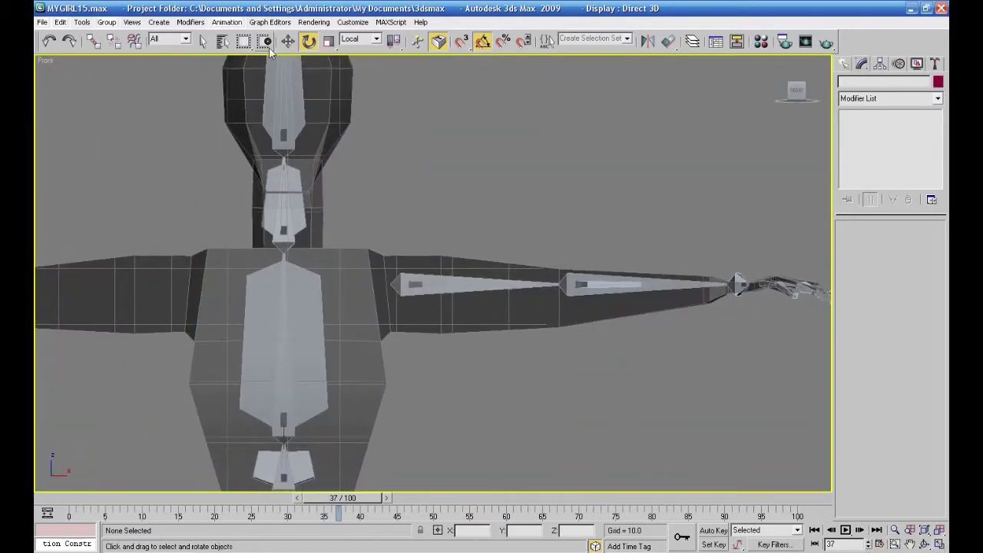
pyautogui.click(846, 65)
pyautogui.click(879, 147)
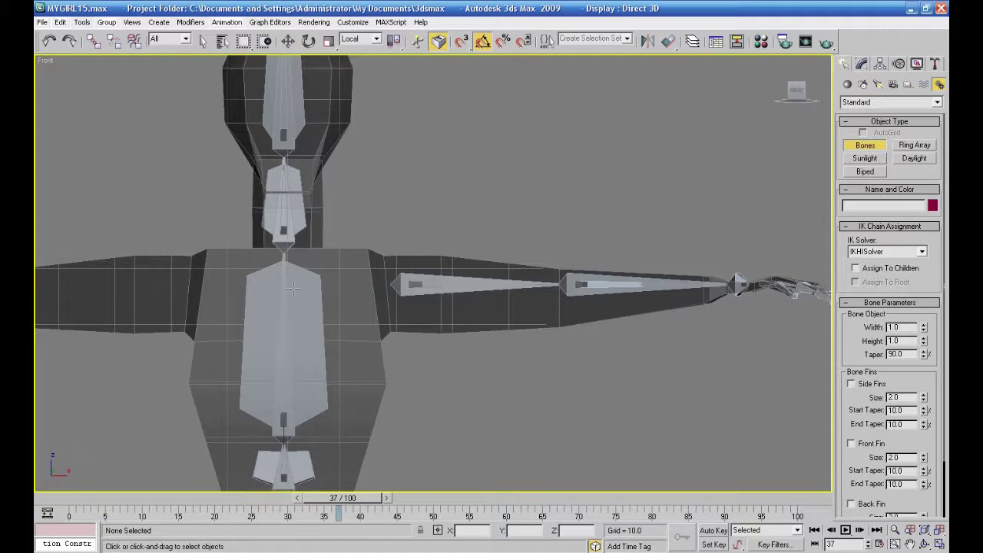
pyautogui.rightClick(374, 299)
# Step: Extend the base of the upper arm bone about 2.6 units toward the torso in Bone Edit Mode
pyautogui.click(416, 282)
pyautogui.click(288, 41)
pyautogui.click(229, 21)
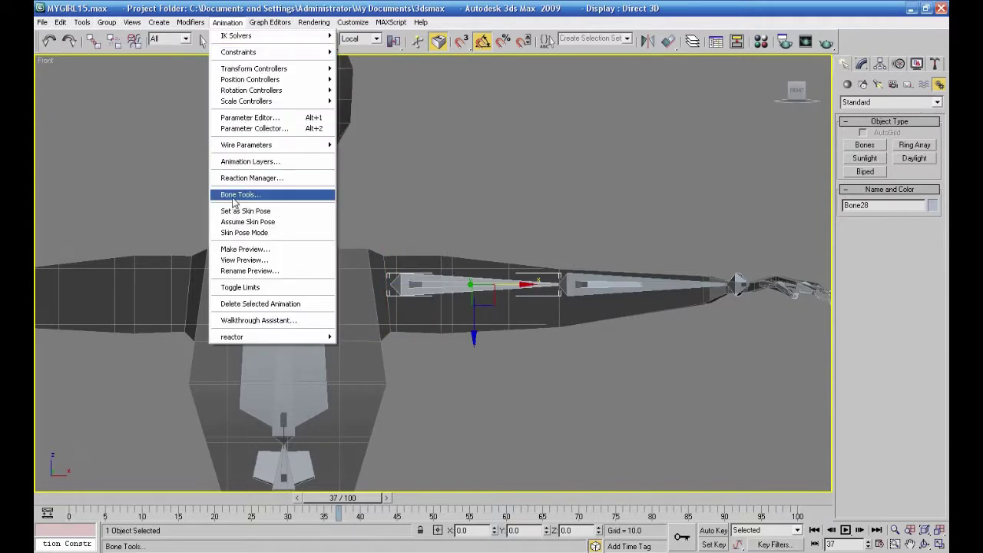
pyautogui.click(238, 195)
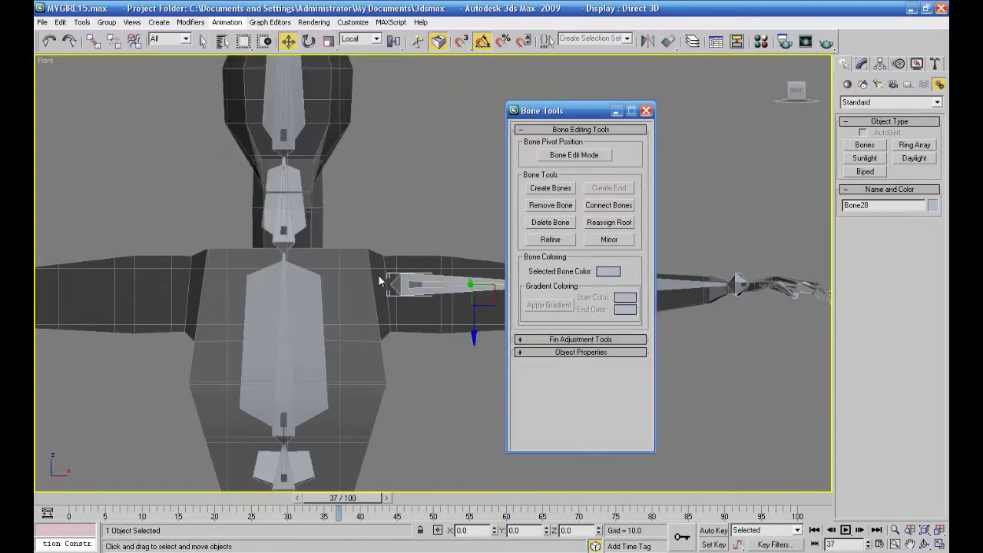
pyautogui.moveTo(543, 109); pyautogui.dragTo(670, 105)
pyautogui.click(703, 152)
pyautogui.moveTo(527, 284); pyautogui.dragTo(512, 285)
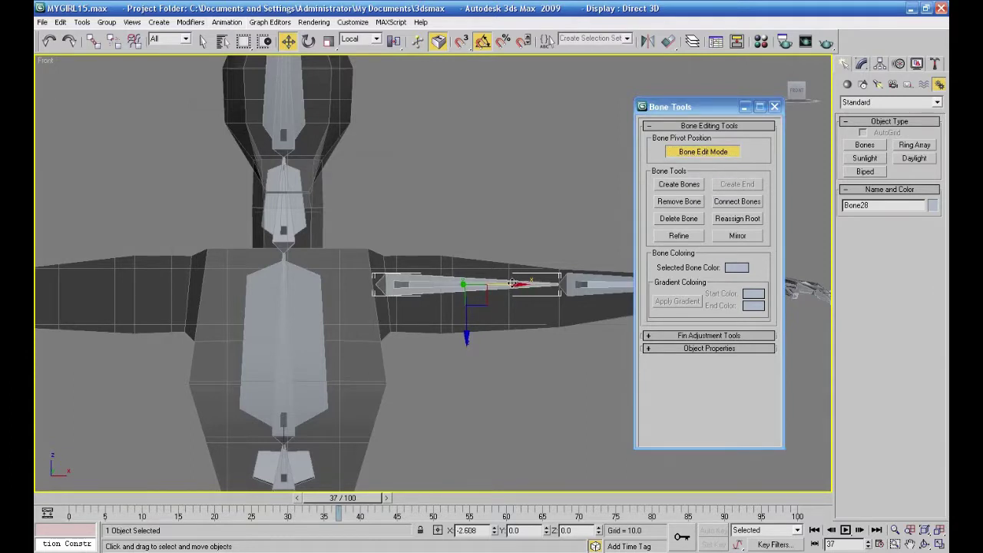
pyautogui.click(703, 151)
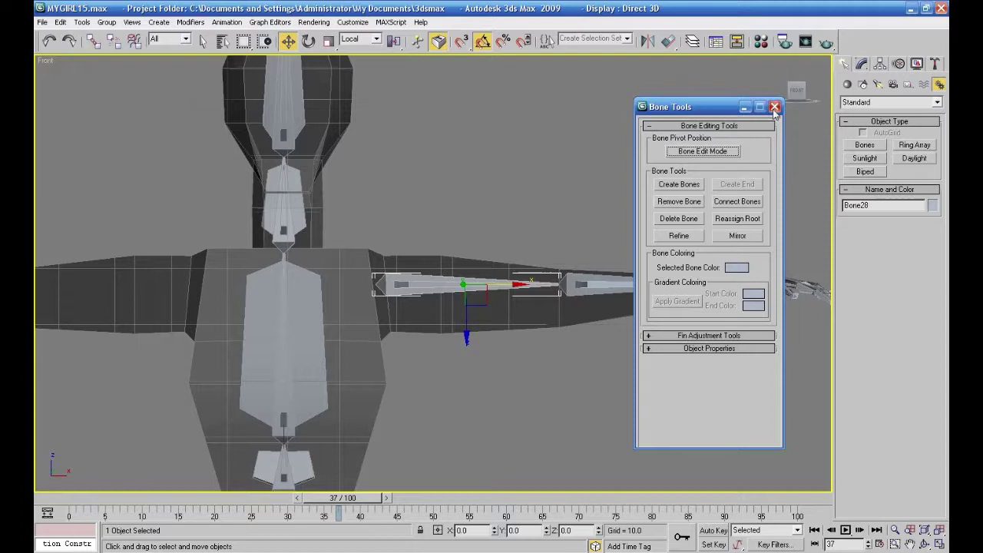
pyautogui.click(775, 108)
pyautogui.click(866, 145)
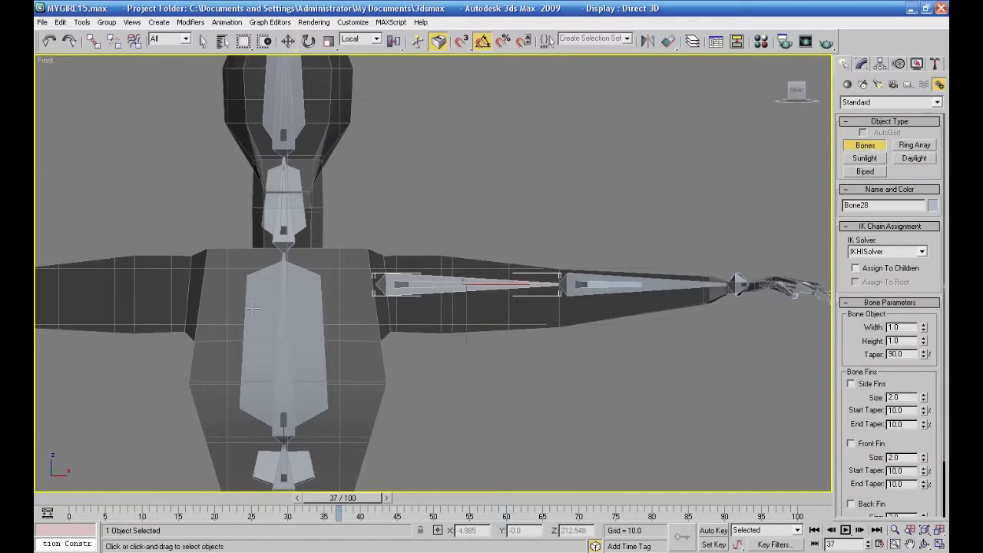
pyautogui.click(307, 274)
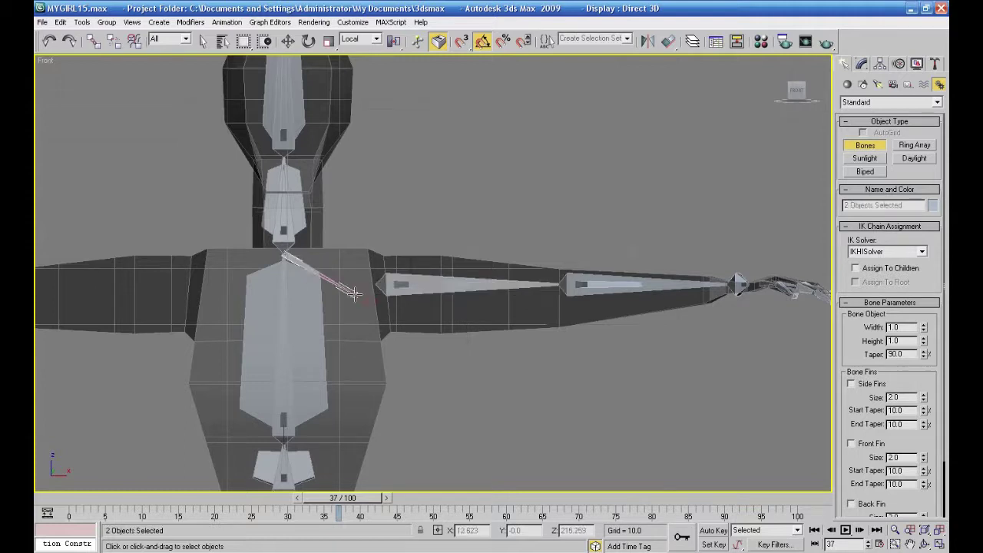
pyautogui.rightClick(366, 302)
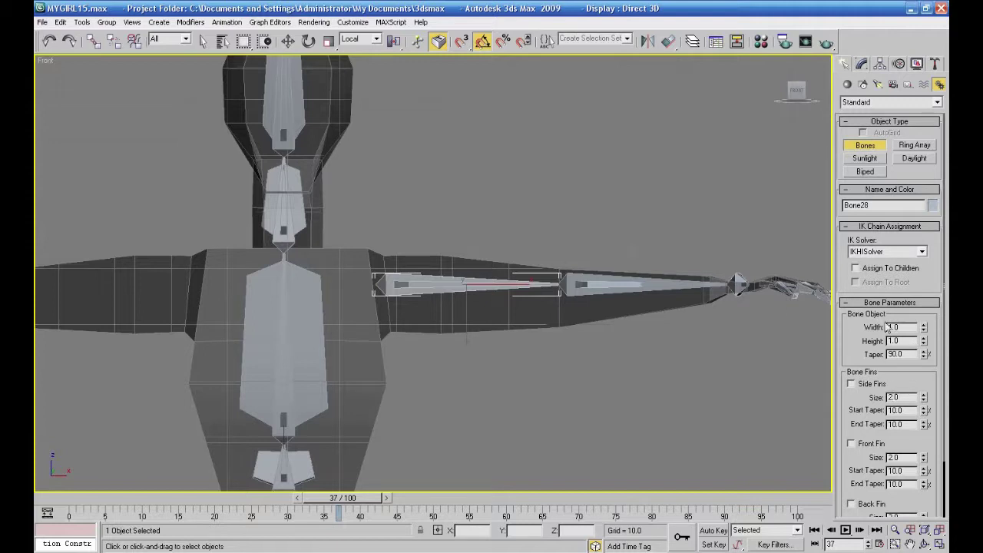
# Step: Draw a shoulder bone with width 4 and height 4 from the upper chest to the start of the upper arm
pyautogui.moveTo(900, 327); pyautogui.dragTo(848, 326)
pyautogui.write('4')
pyautogui.moveTo(903, 340); pyautogui.dragTo(886, 339)
pyautogui.write('4')
pyautogui.click(903, 328)
pyautogui.click(303, 263)
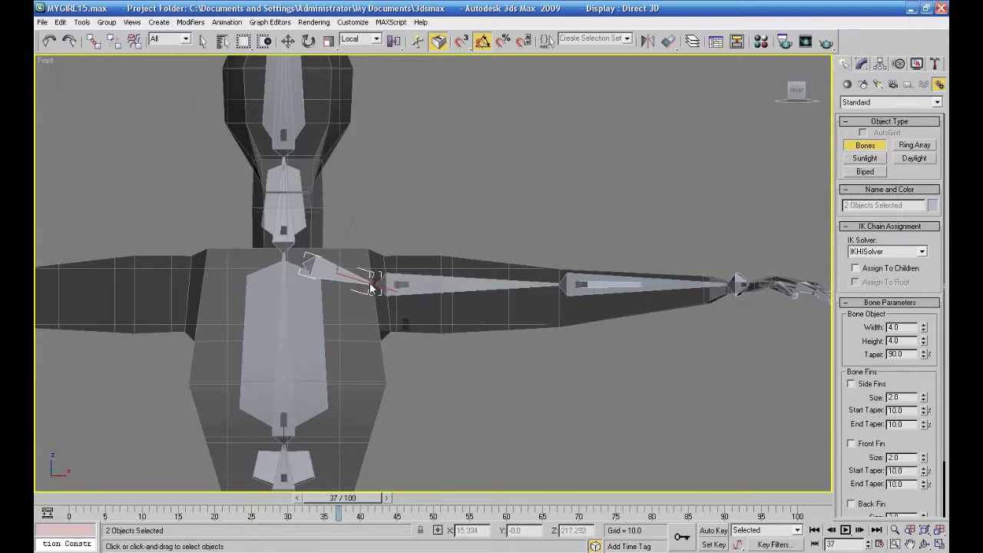
pyautogui.click(371, 286)
pyautogui.rightClick(374, 298)
pyautogui.click(400, 220)
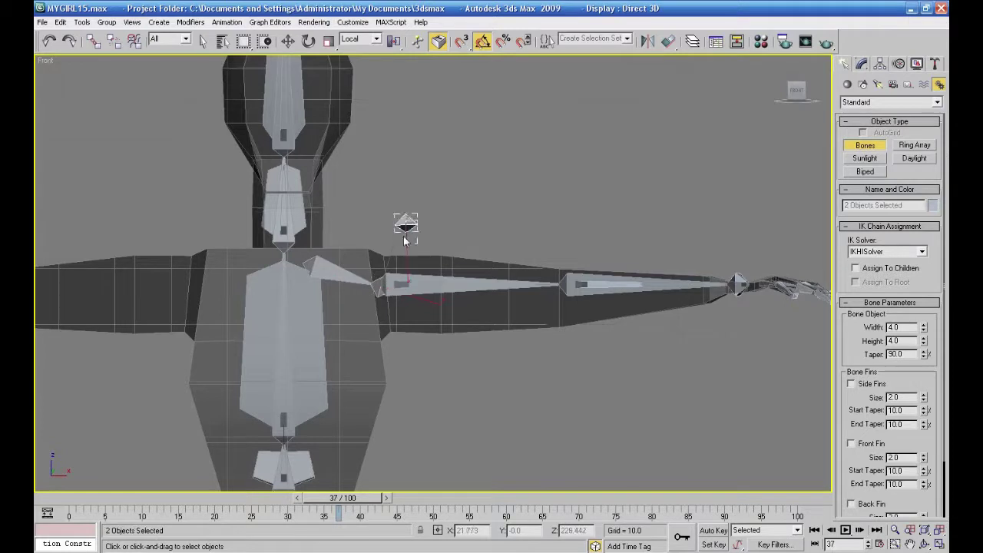
pyautogui.rightClick(402, 206)
pyautogui.rightClick(406, 195)
pyautogui.click(406, 197)
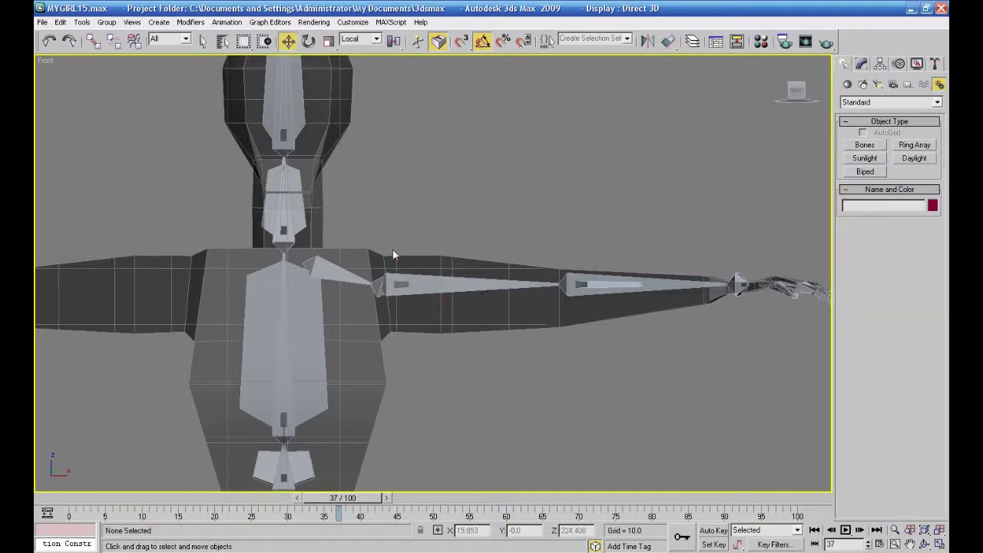
# Step: Link the new shoulder bone to the chest bone as its parent, then return to the Move tool
pyautogui.click(381, 305)
pyautogui.click(386, 316)
pyautogui.click(365, 280)
pyautogui.click(399, 285)
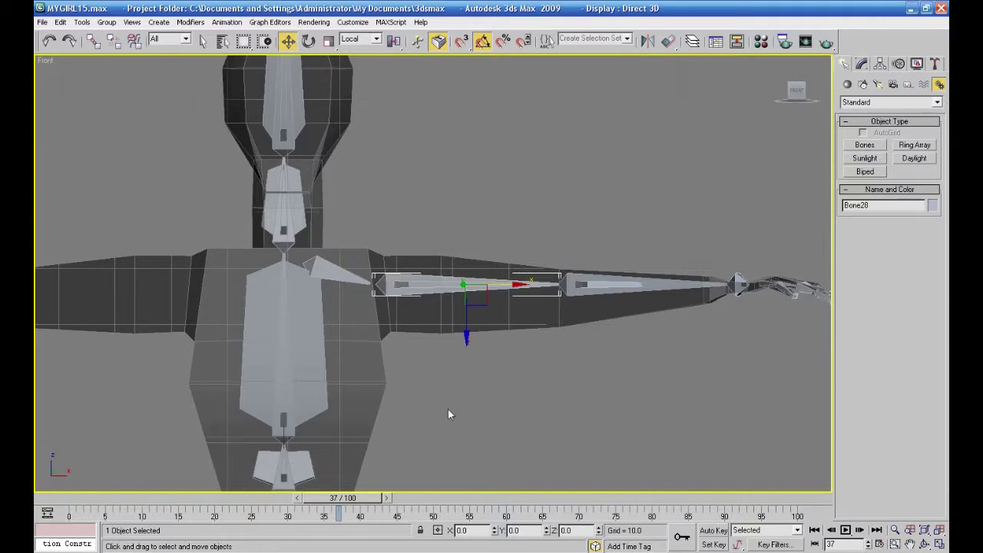
pyautogui.click(358, 279)
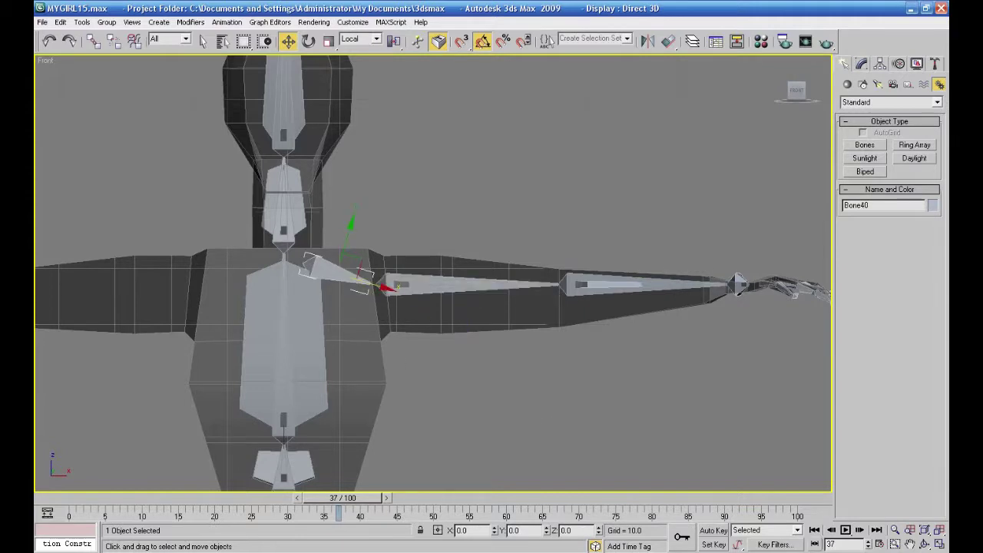
pyautogui.click(939, 544)
pyautogui.moveTo(667, 464)
pyautogui.keyDown('alt'); pyautogui.mouseDown(button='middle')
pyautogui.moveTo(607, 484)
pyautogui.moveTo(406, 478)
pyautogui.moveTo(407, 495)
pyautogui.moveTo(507, 511)
pyautogui.moveTo(487, 478)
pyautogui.moveTo(666, 474)
pyautogui.mouseUp(button='middle'); pyautogui.keyUp('alt')
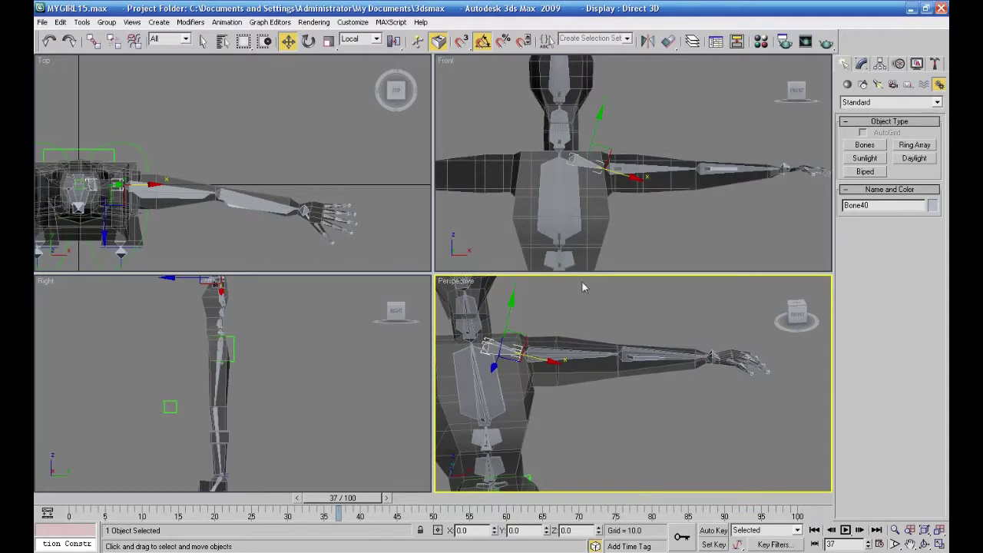
pyautogui.scroll(3, 630, 253)
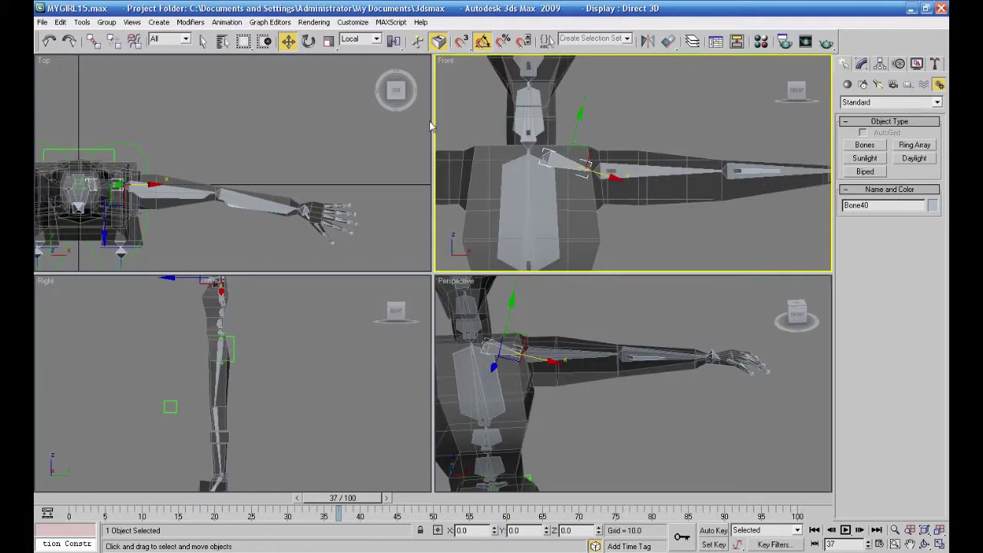
pyautogui.click(92, 40)
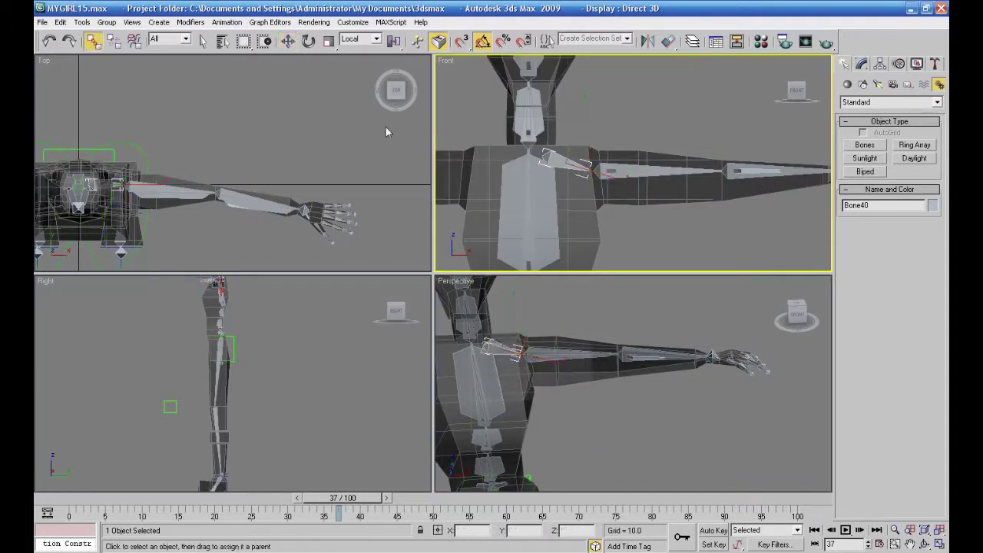
pyautogui.click(638, 170)
pyautogui.moveTo(639, 170); pyautogui.dragTo(544, 209)
pyautogui.rightClick(635, 123)
pyautogui.click(288, 42)
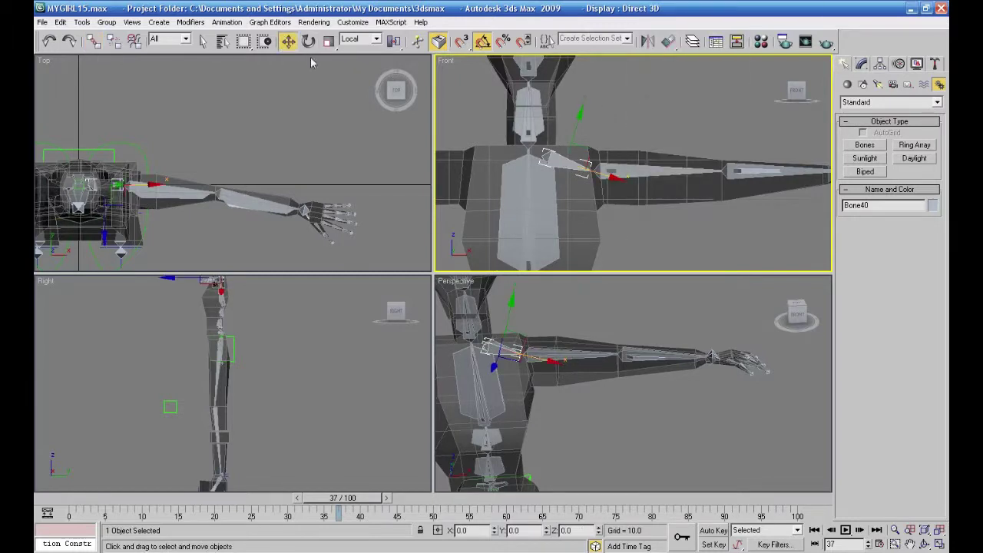
# Step: Hide the geometry category to isolate the skeleton and maximize the Perspective view around the arm bones
pyautogui.click(899, 64)
pyautogui.click(848, 186)
pyautogui.rightClick(681, 432)
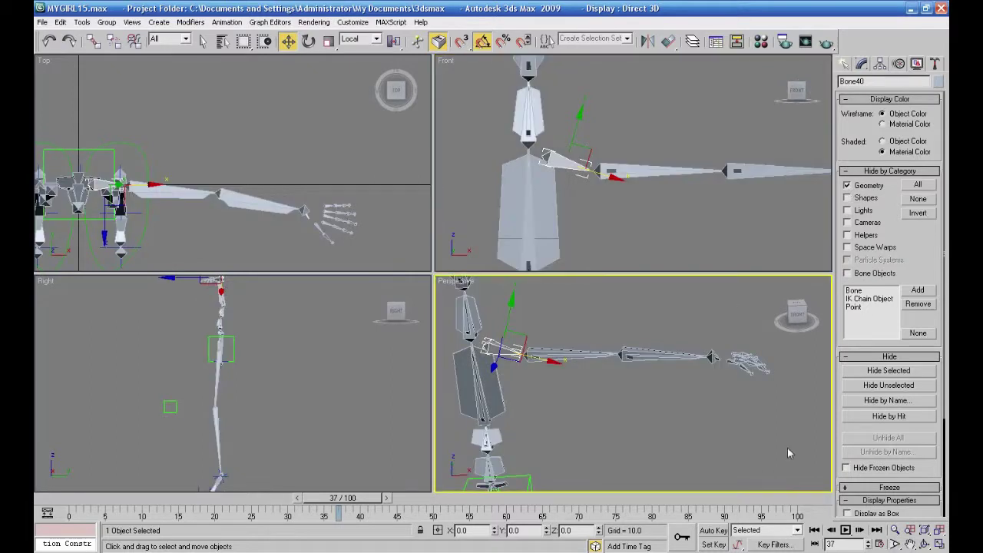
pyautogui.click(941, 545)
pyautogui.keyDown('alt'); pyautogui.moveTo(776, 430); pyautogui.dragTo(698, 407, button='middle'); pyautogui.keyUp('alt')
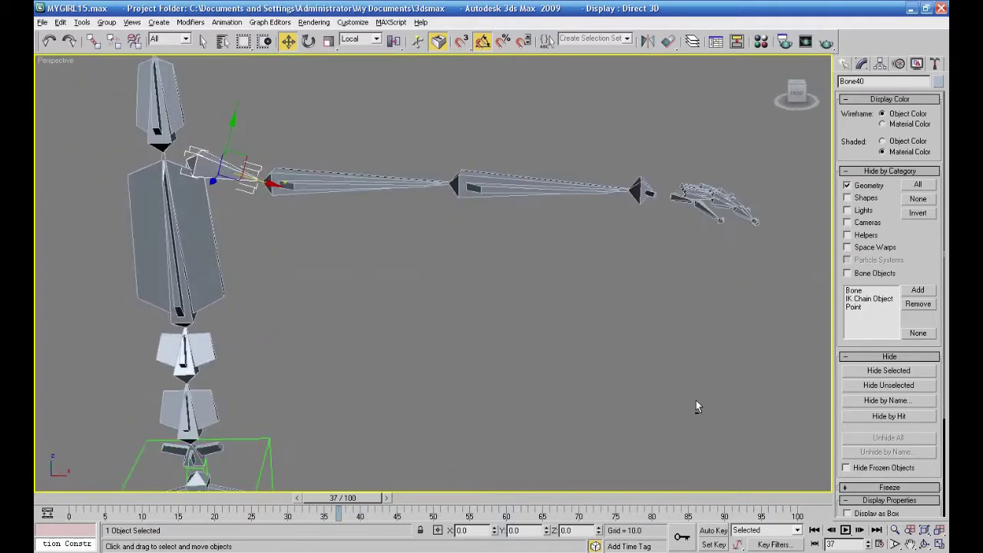
# Step: Add an HI Solver IK chain running from the upper arm bone to the hand bone at the wrist
pyautogui.click(674, 368)
pyautogui.click(350, 186)
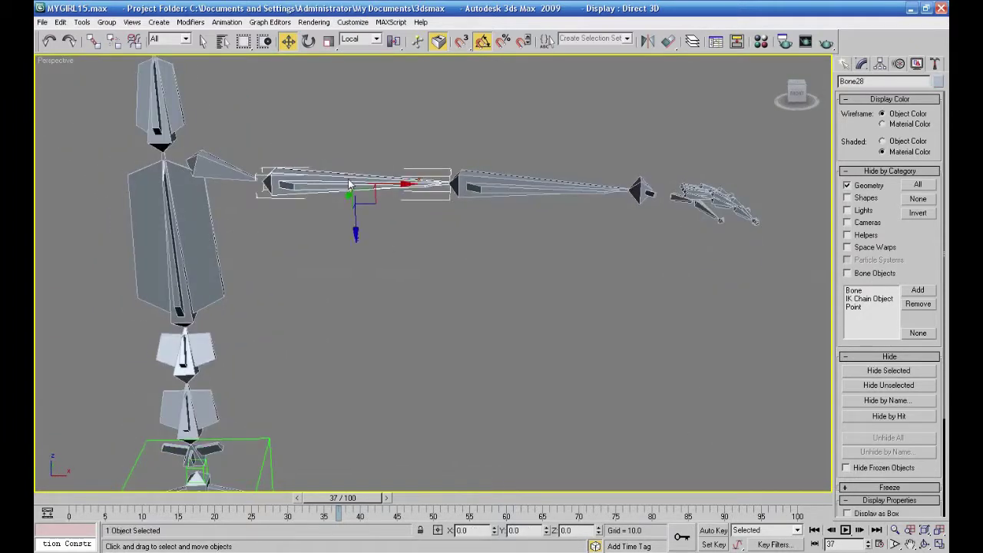
pyautogui.click(228, 22)
pyautogui.moveTo(234, 36)
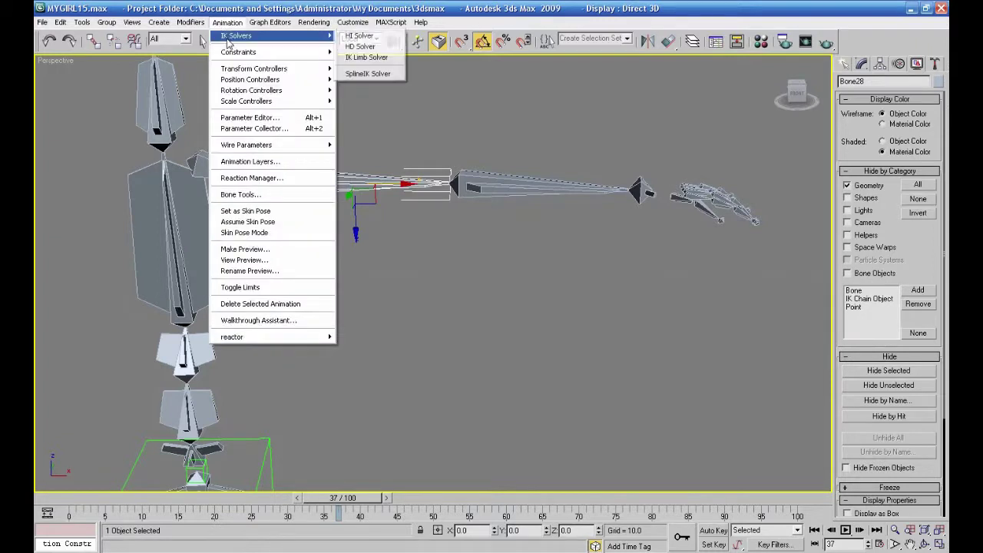
pyautogui.click(358, 36)
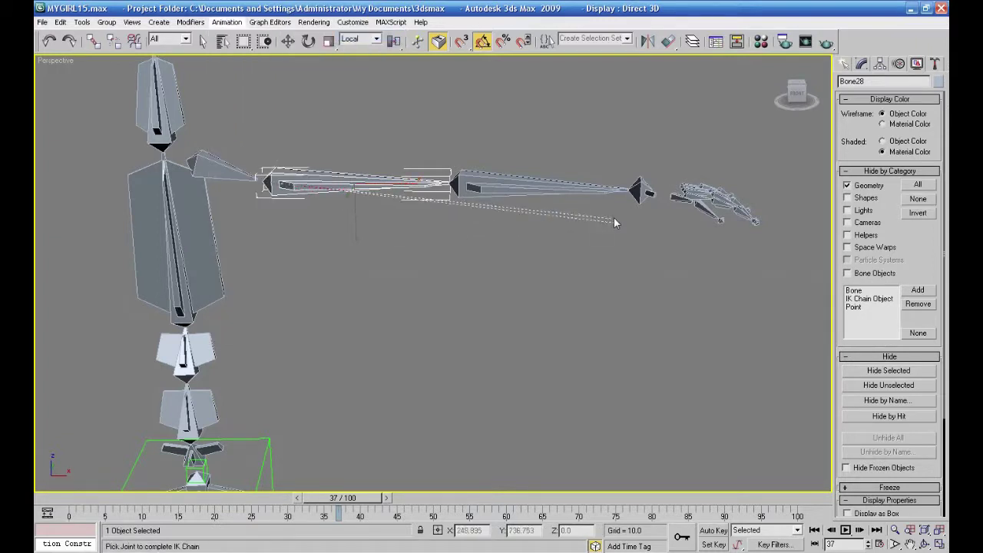
pyautogui.click(642, 194)
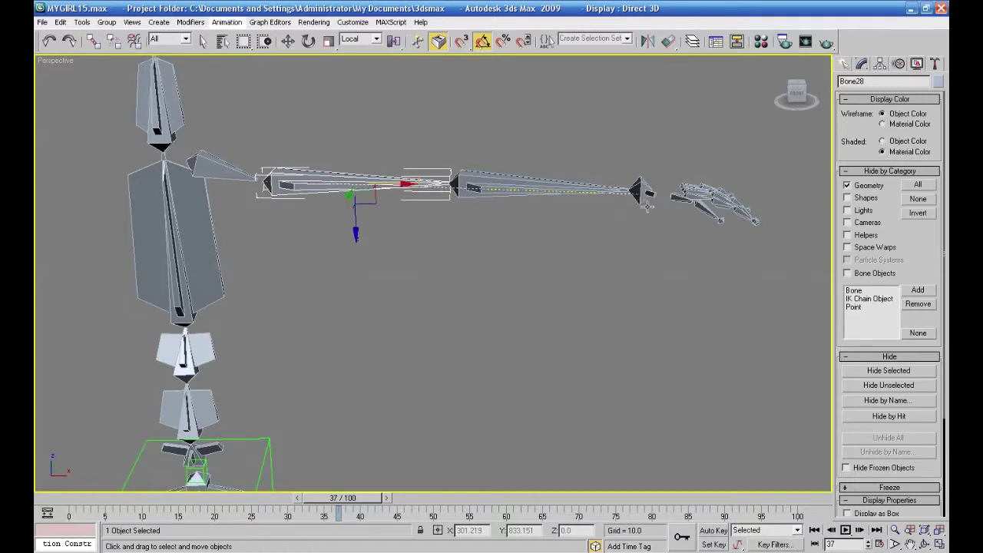
pyautogui.keyDown('alt'); pyautogui.moveTo(655, 261); pyautogui.dragTo(646, 309, button='middle'); pyautogui.keyUp('alt')
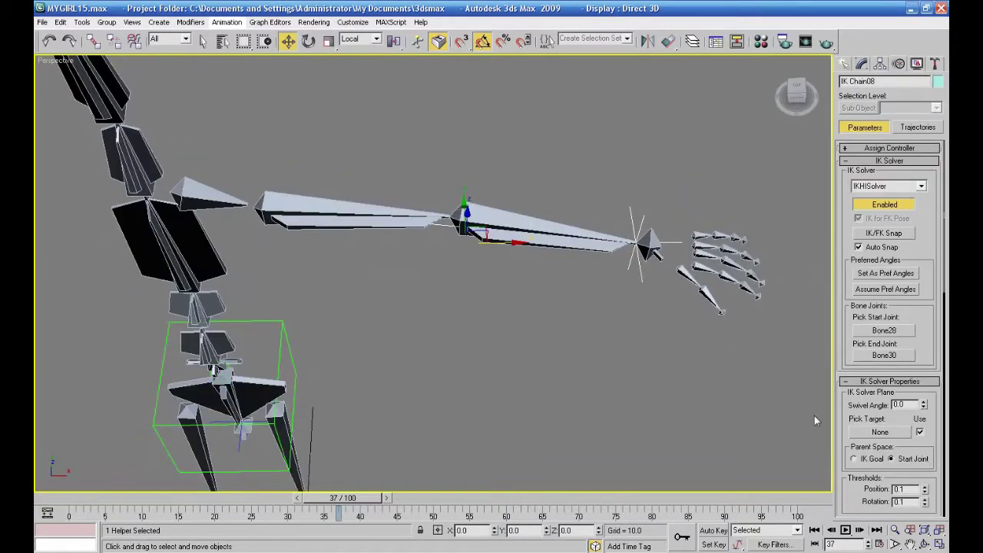
# Step: Split the forearm bone in two near its middle with the Refine bone tool, then close Bone Tools
pyautogui.click(939, 544)
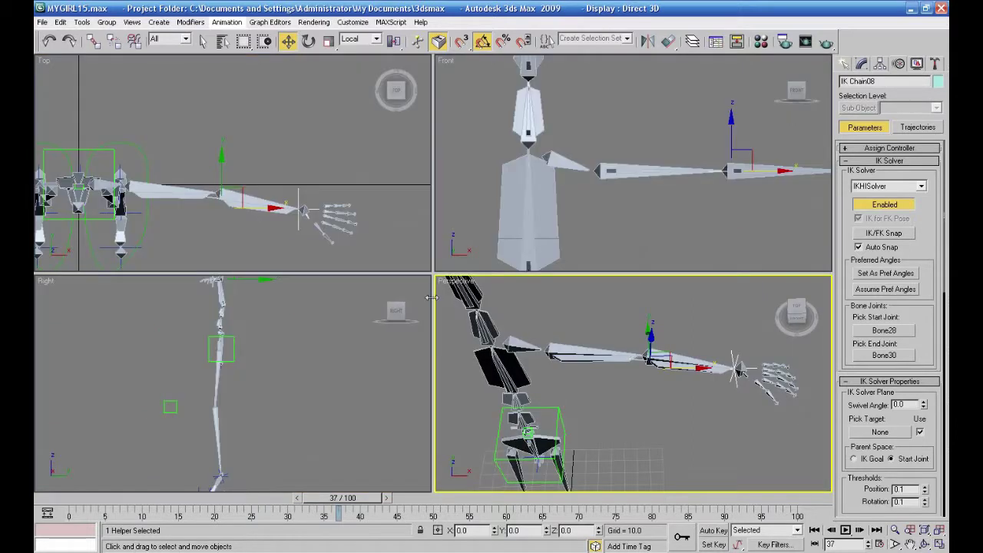
pyautogui.click(226, 21)
pyautogui.click(234, 195)
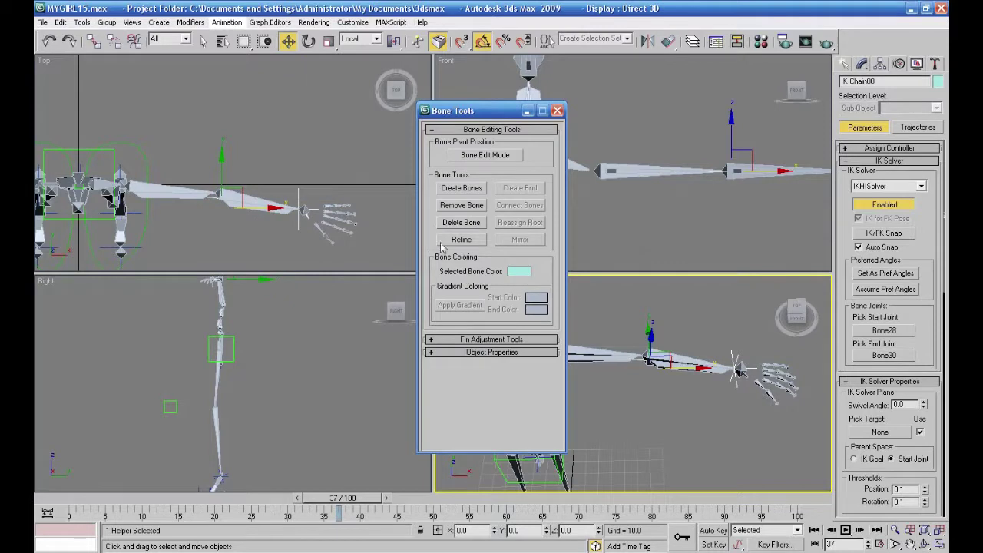
pyautogui.moveTo(478, 121); pyautogui.dragTo(651, 124)
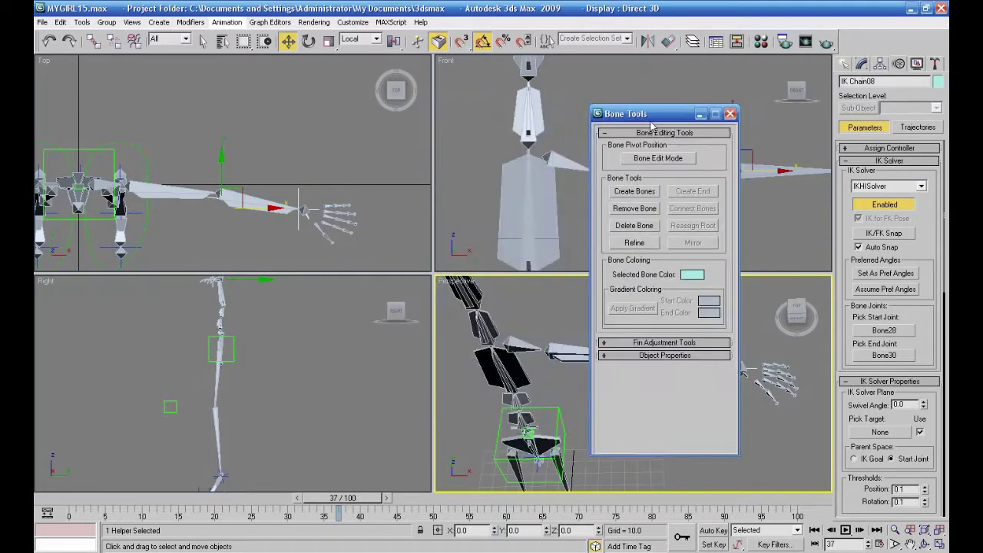
pyautogui.click(635, 243)
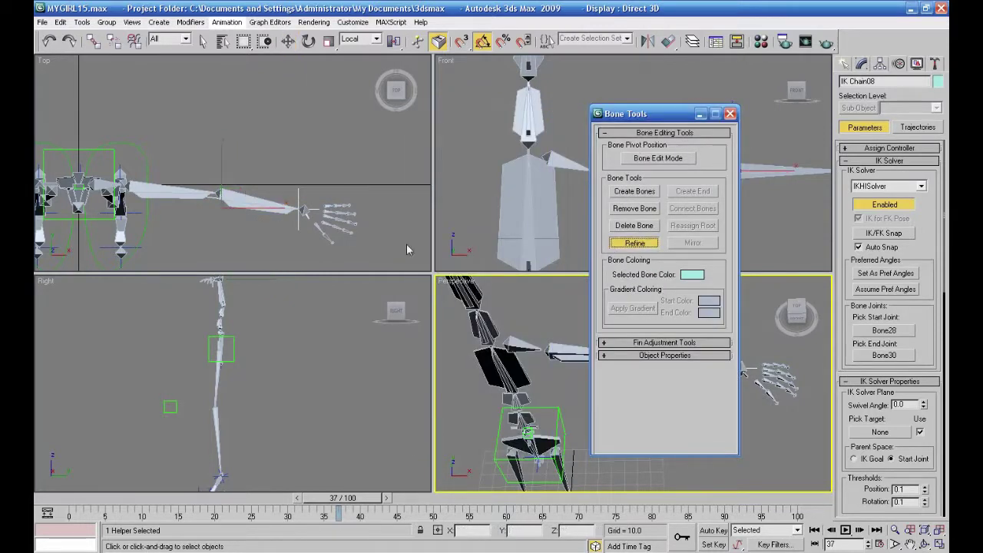
pyautogui.click(256, 202)
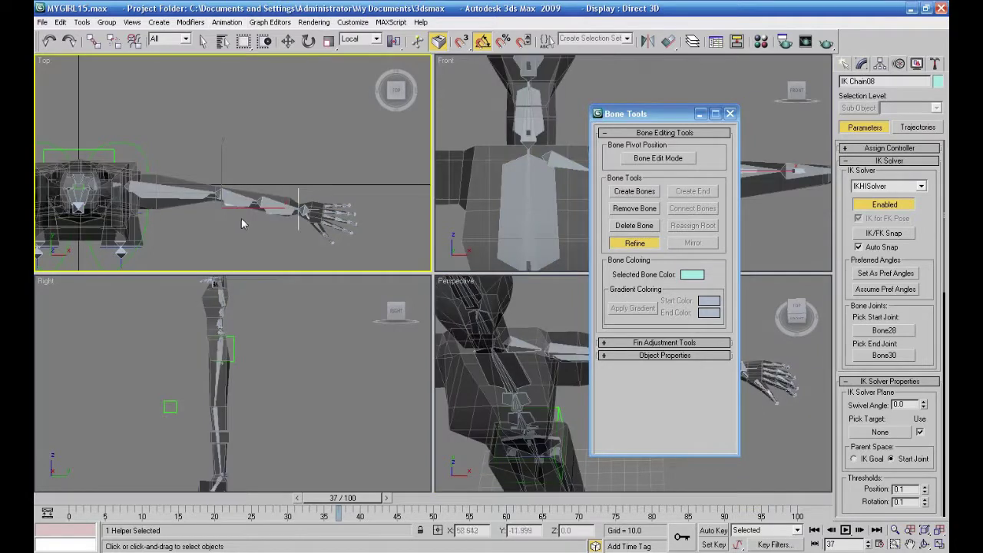
pyautogui.click(730, 113)
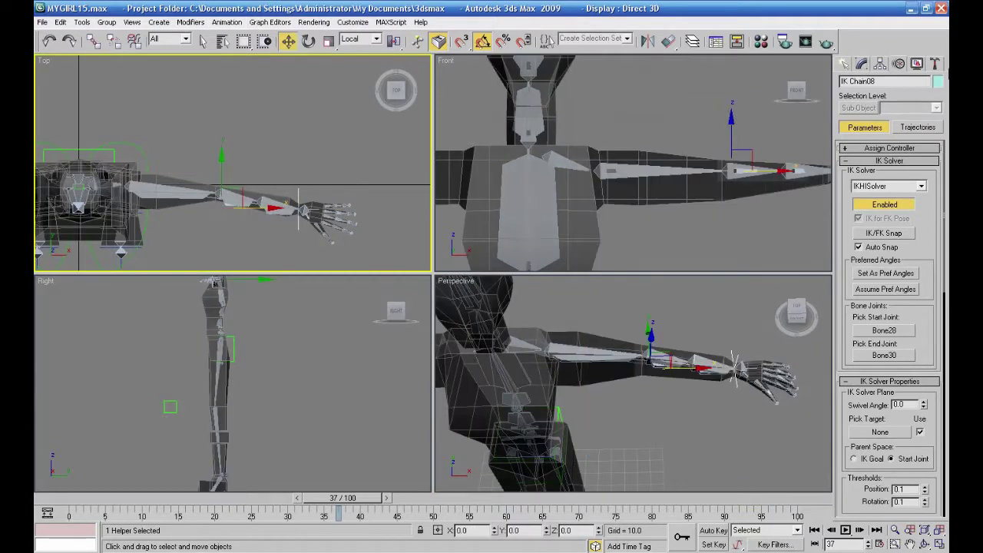
# Step: Hide the character mesh again, show the refined arm in a maximized Perspective view, and clear the selection
pyautogui.click(918, 64)
pyautogui.click(848, 185)
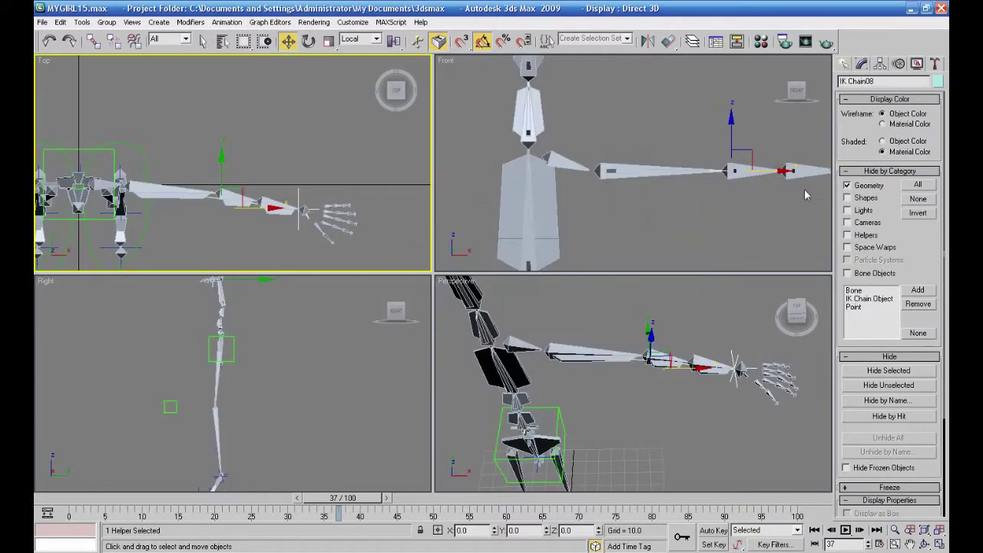
pyautogui.rightClick(533, 321)
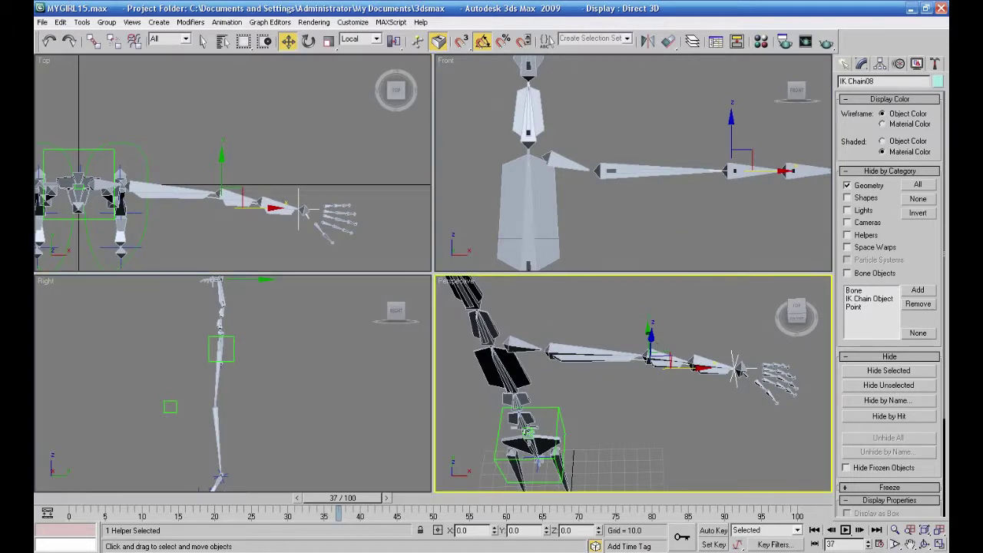
pyautogui.click(939, 544)
pyautogui.keyDown('alt'); pyautogui.moveTo(730, 453); pyautogui.dragTo(654, 405, button='middle'); pyautogui.keyUp('alt')
pyautogui.click(653, 409)
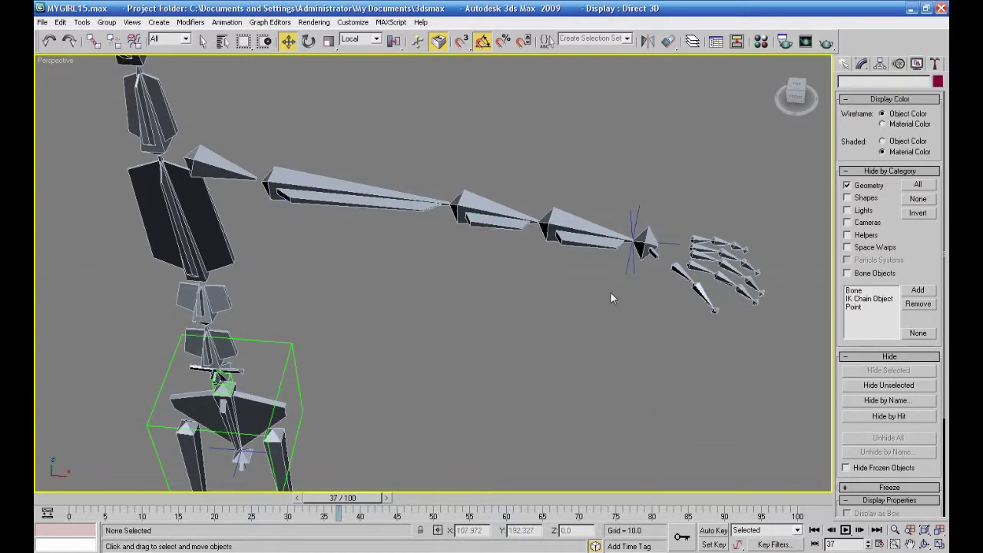
# Step: Test the arm's bend by moving the wrist IK goal toward the body along X, then undo the move
pyautogui.click(625, 268)
pyautogui.keyDown('alt'); pyautogui.moveTo(534, 282); pyautogui.dragTo(597, 384, button='middle'); pyautogui.keyUp('alt')
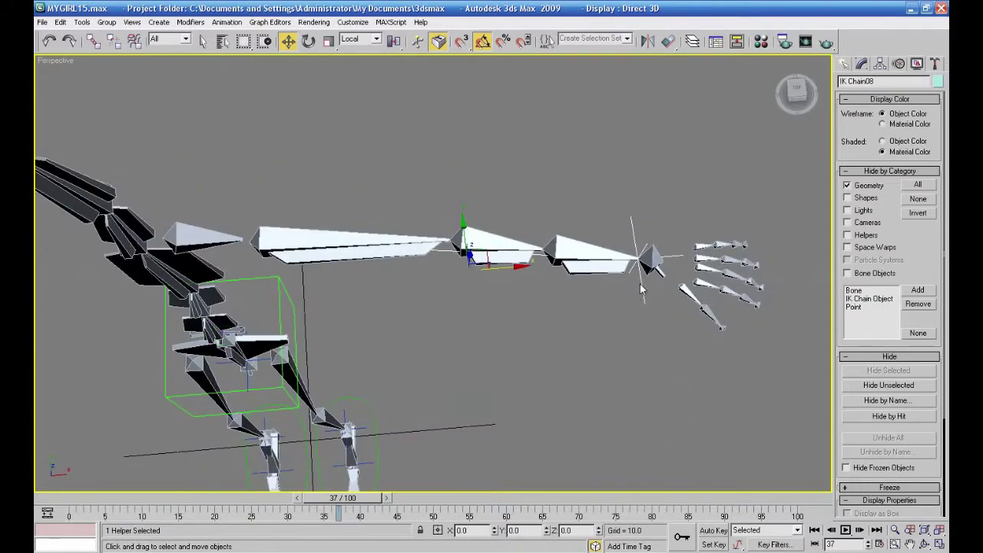
pyautogui.click(635, 342)
pyautogui.click(634, 304)
pyautogui.moveTo(515, 265); pyautogui.dragTo(375, 268)
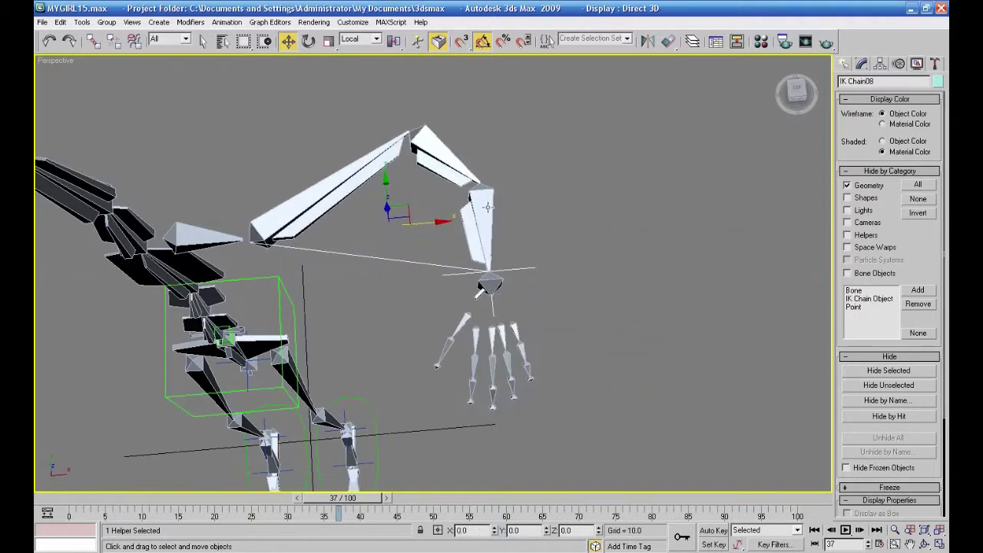
pyautogui.hotkey('ctrl', 'z')
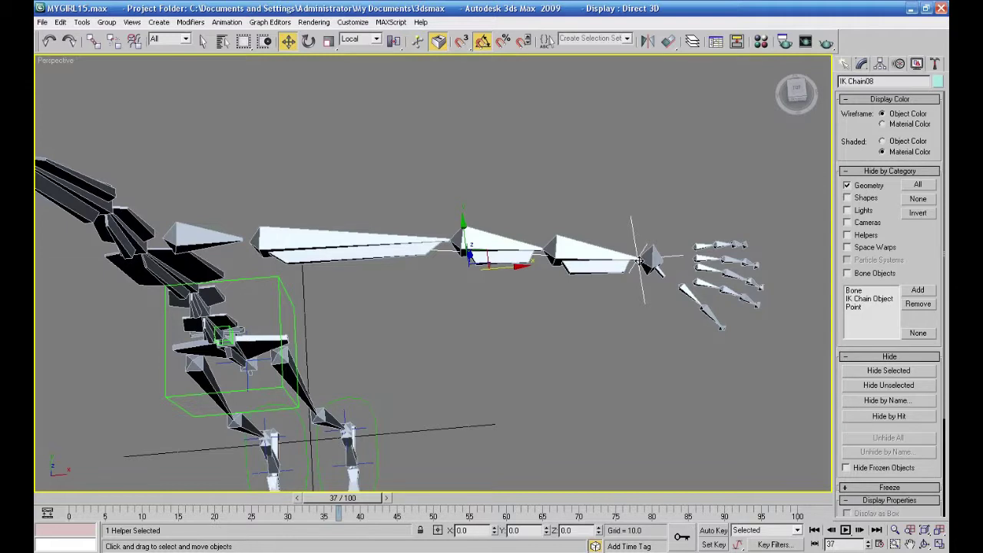
pyautogui.click(861, 65)
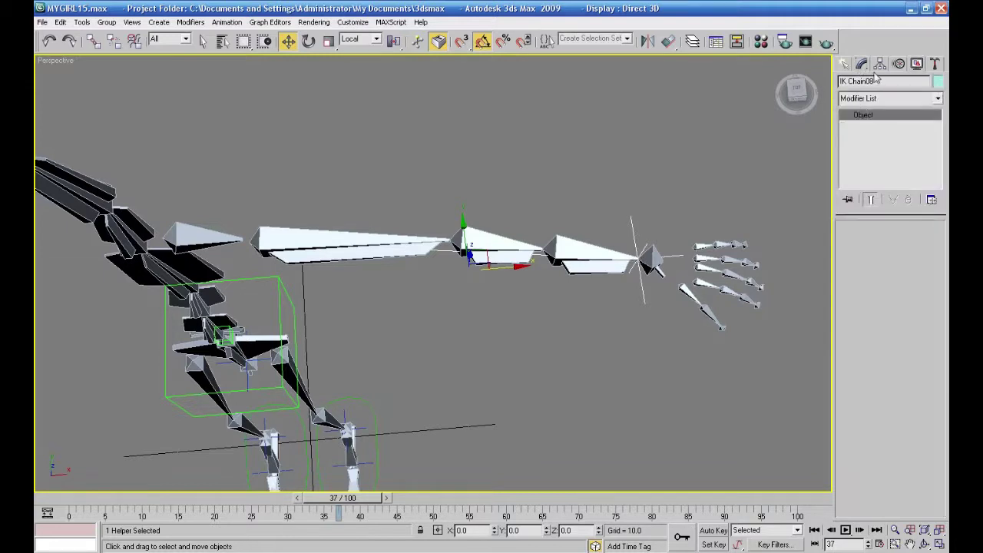
pyautogui.click(881, 64)
pyautogui.click(889, 145)
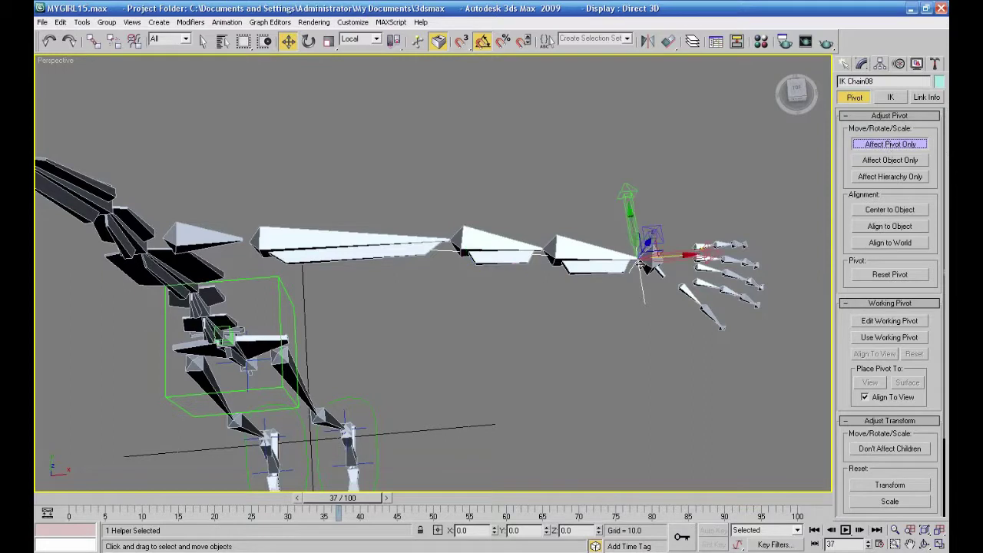
pyautogui.click(911, 148)
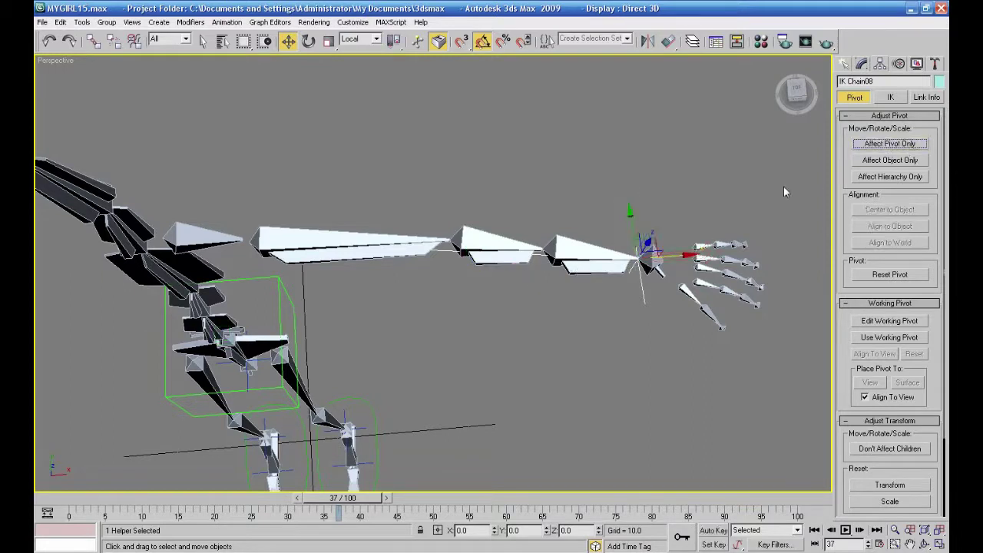
# Step: Test how the two forearm bones bend by pulling the wrist IK goal toward the shoulder, then undo the move
pyautogui.click(644, 278)
pyautogui.click(641, 272)
pyautogui.moveTo(672, 254); pyautogui.dragTo(552, 256)
pyautogui.click(556, 254)
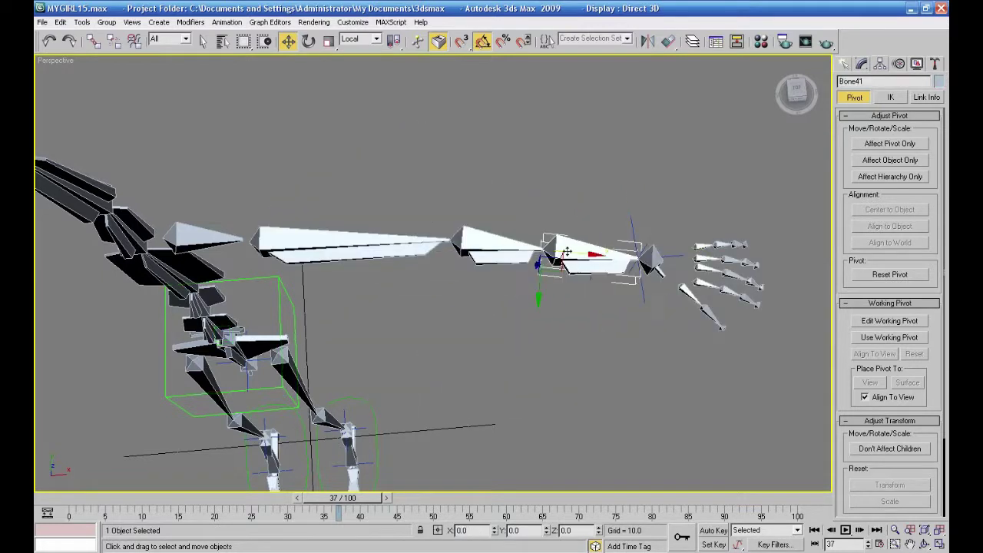
pyautogui.click(669, 254)
pyautogui.moveTo(672, 257); pyautogui.dragTo(514, 270)
pyautogui.hotkey('ctrl', 'z')
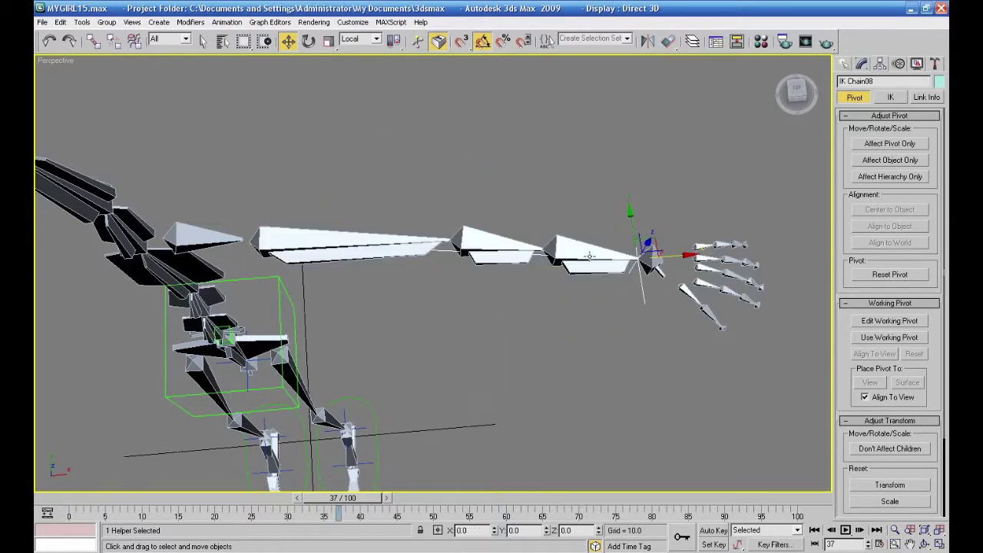
# Step: Deactivate Z-axis rotation in the Rotational Joint settings of the forearm bone nearest the wrist
pyautogui.click(577, 282)
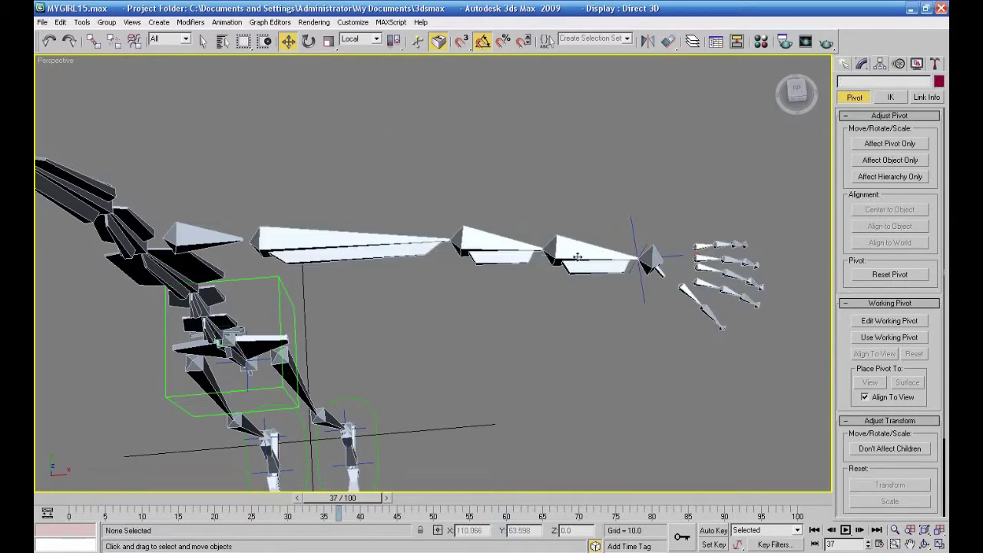
pyautogui.click(577, 256)
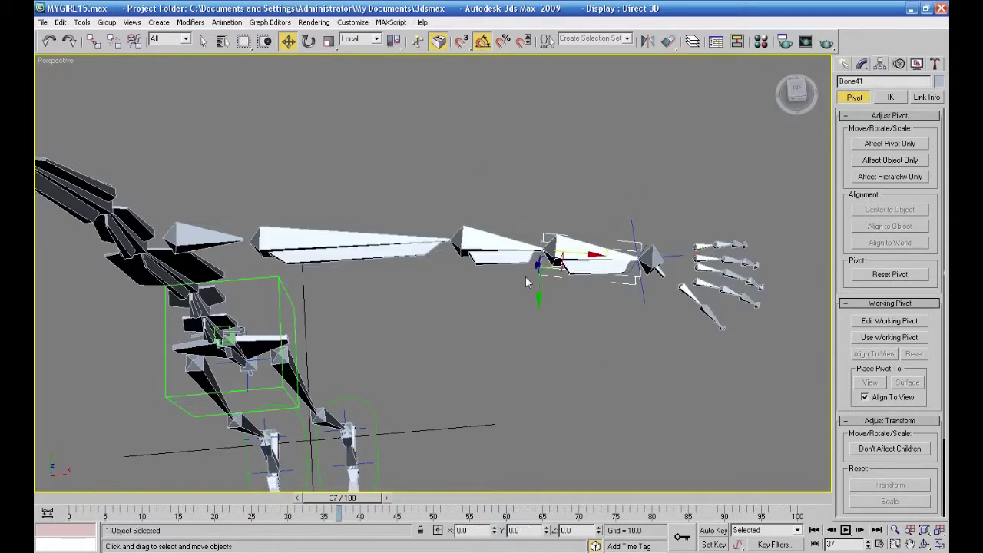
pyautogui.click(892, 99)
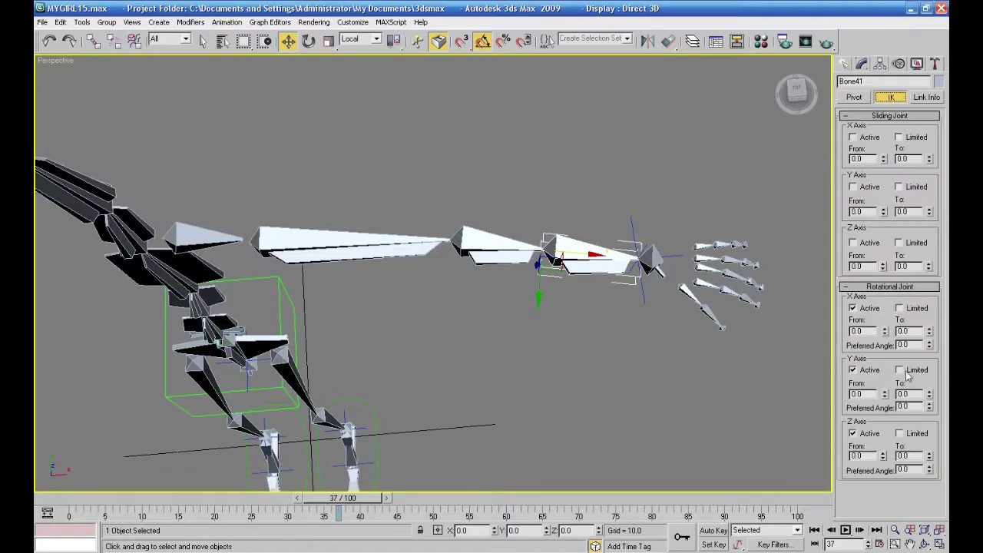
pyautogui.click(853, 434)
# Step: Test the arm's bend with the restricted forearm joint by moving the wrist IK goal along X, then cancel the move
pyautogui.click(652, 315)
pyautogui.moveTo(694, 263)
pyautogui.mouseDown()
pyautogui.moveTo(389, 269)
pyautogui.moveTo(687, 252)
pyautogui.mouseUp()
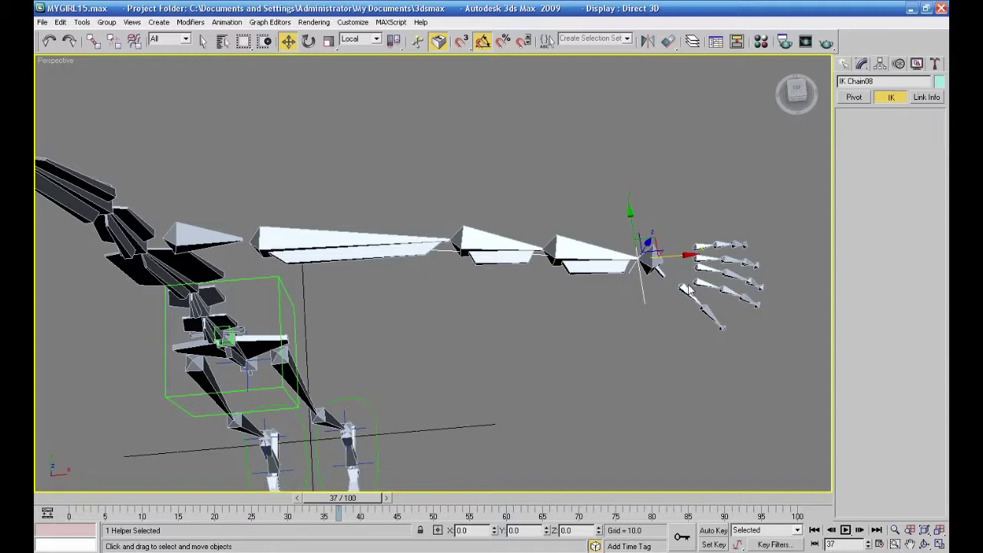
pyautogui.click(668, 332)
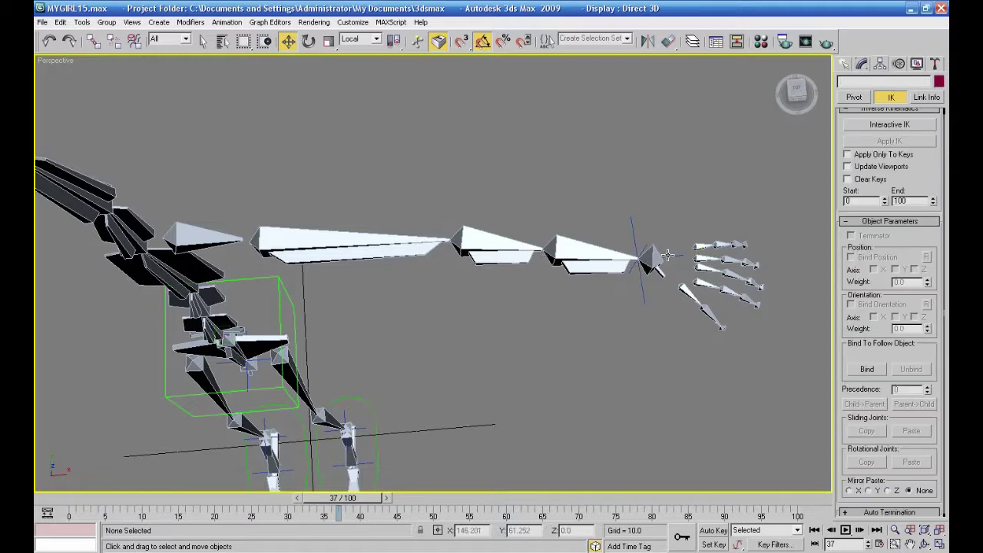
pyautogui.click(664, 254)
pyautogui.moveTo(674, 256); pyautogui.dragTo(452, 256)
pyautogui.rightClick(452, 256)
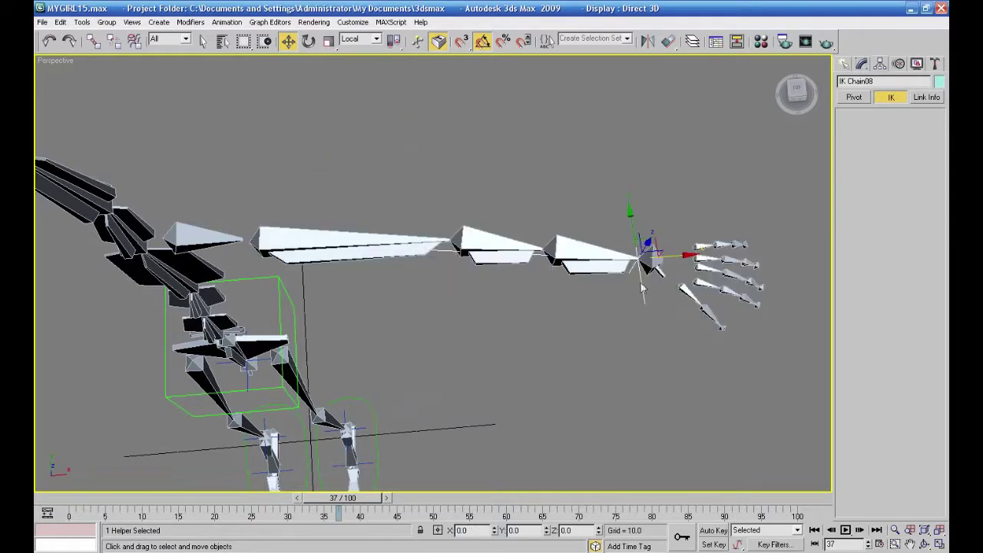
# Step: Create a small Dummy helper above the hand bones in the Front view
pyautogui.keyDown('alt'); pyautogui.moveTo(623, 302); pyautogui.dragTo(619, 280, button='middle'); pyautogui.keyUp('alt')
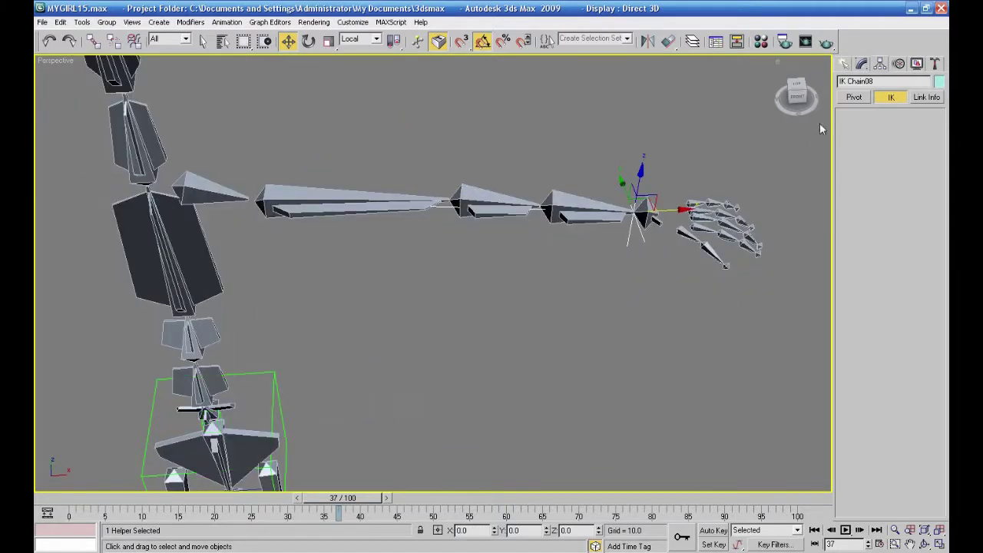
pyautogui.click(844, 65)
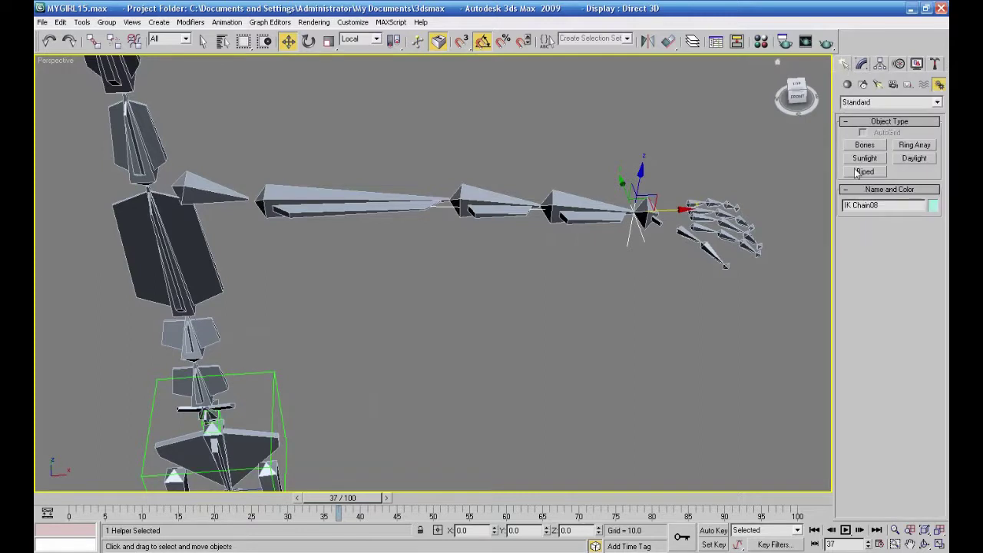
pyautogui.click(908, 85)
pyautogui.click(865, 145)
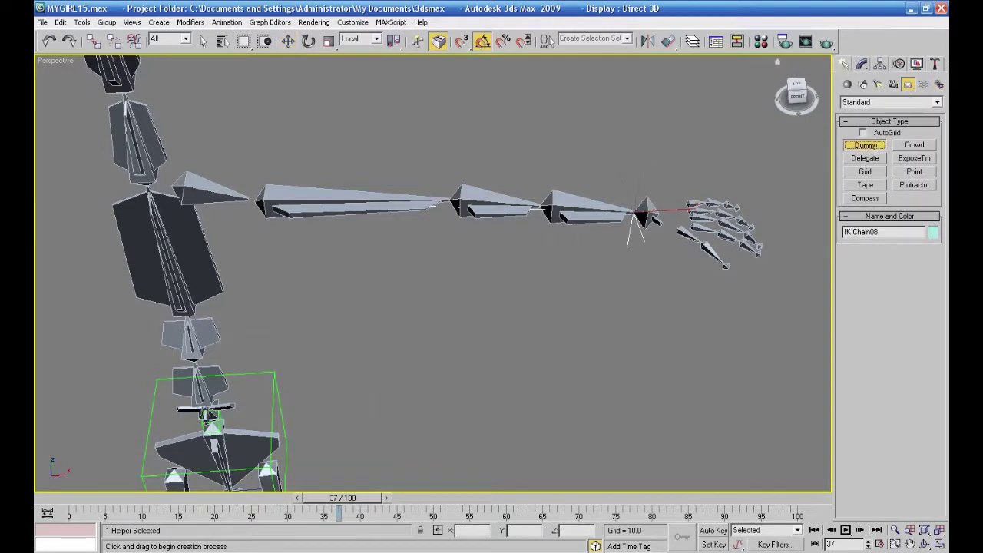
pyautogui.click(939, 545)
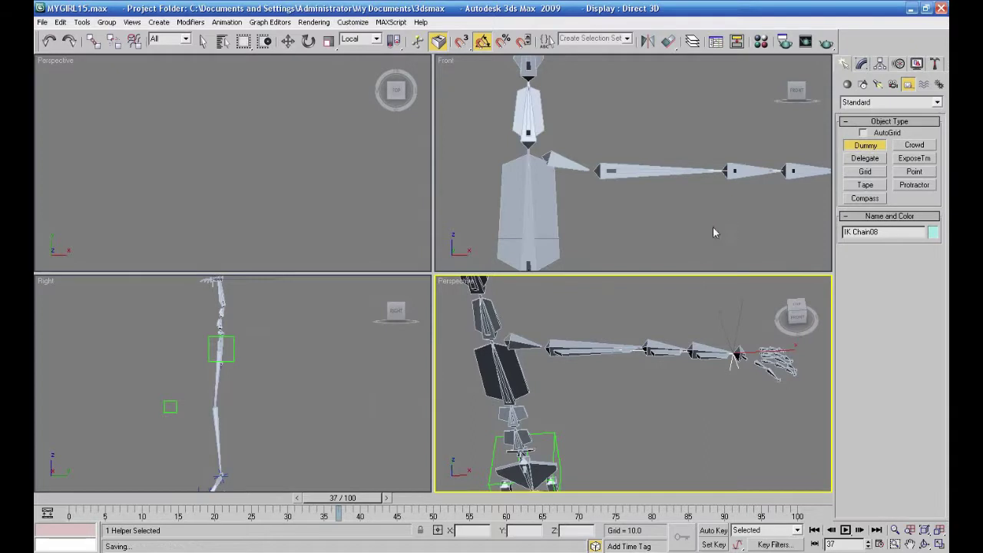
pyautogui.moveTo(714, 230); pyautogui.dragTo(664, 229, button='middle')
pyautogui.moveTo(623, 149); pyautogui.dragTo(630, 162)
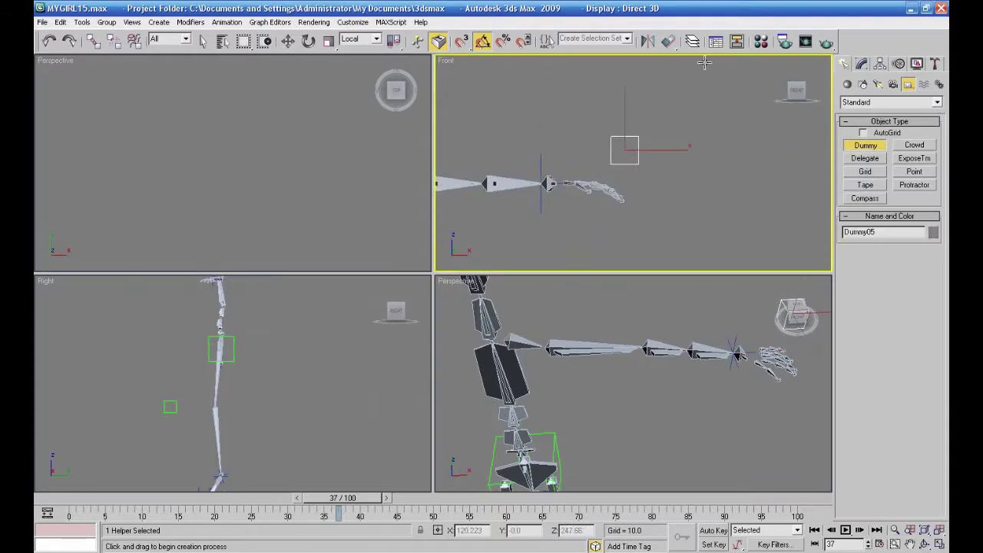
# Step: Align the dummy to the wrist IK goal on X, Y and Z position, pivot point to pivot point
pyautogui.click(670, 42)
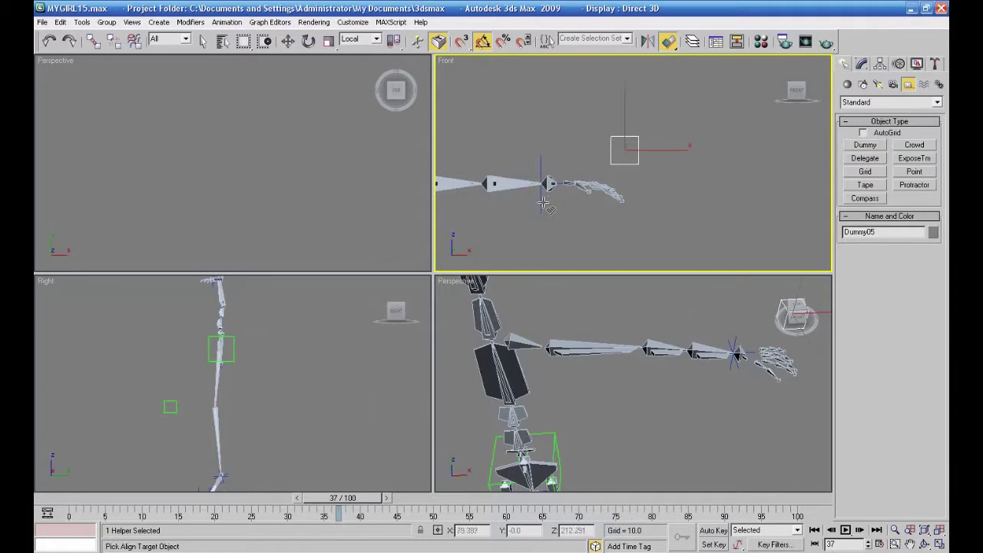
pyautogui.click(544, 204)
pyautogui.moveTo(499, 159); pyautogui.dragTo(739, 113)
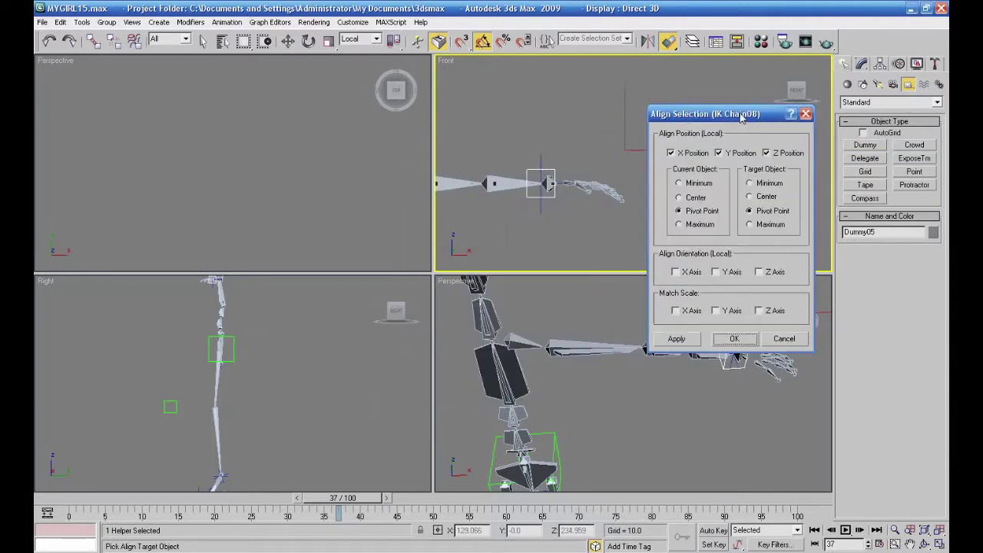
pyautogui.click(734, 336)
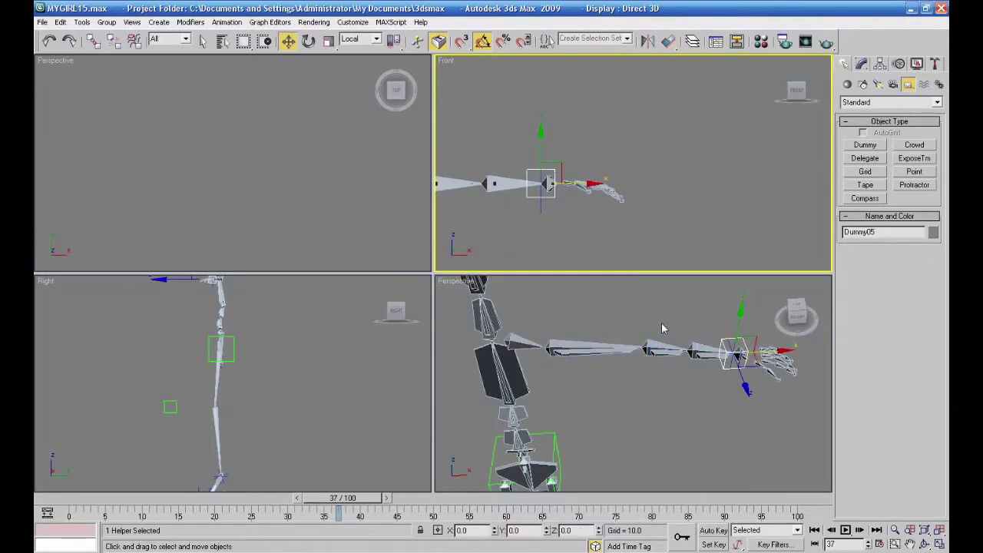
# Step: Link the wrist IK goal to the new dummy as its parent, working in a maximized Perspective view
pyautogui.rightClick(663, 328)
pyautogui.click(939, 544)
pyautogui.keyDown('alt'); pyautogui.moveTo(771, 433); pyautogui.dragTo(741, 428, button='middle'); pyautogui.keyUp('alt')
pyautogui.click(639, 386)
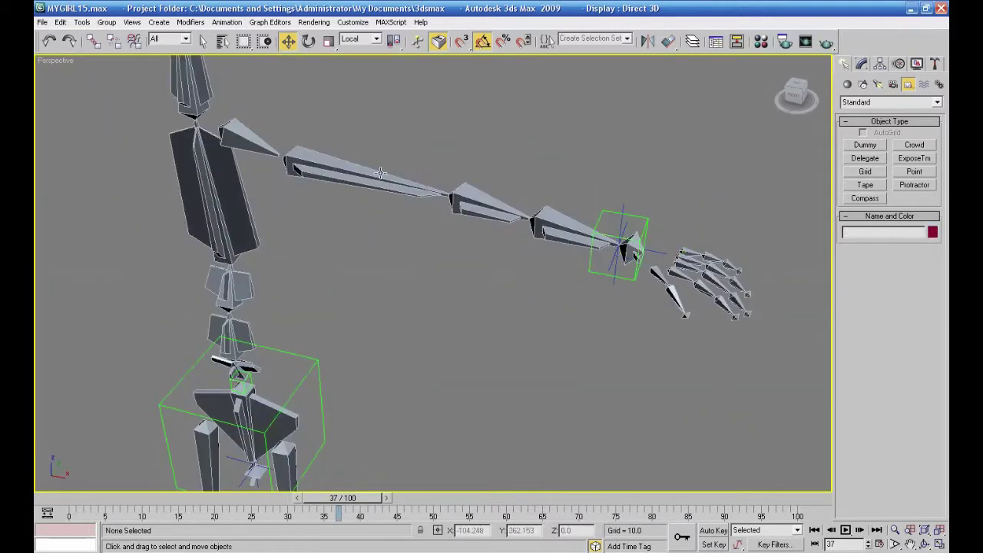
pyautogui.click(92, 43)
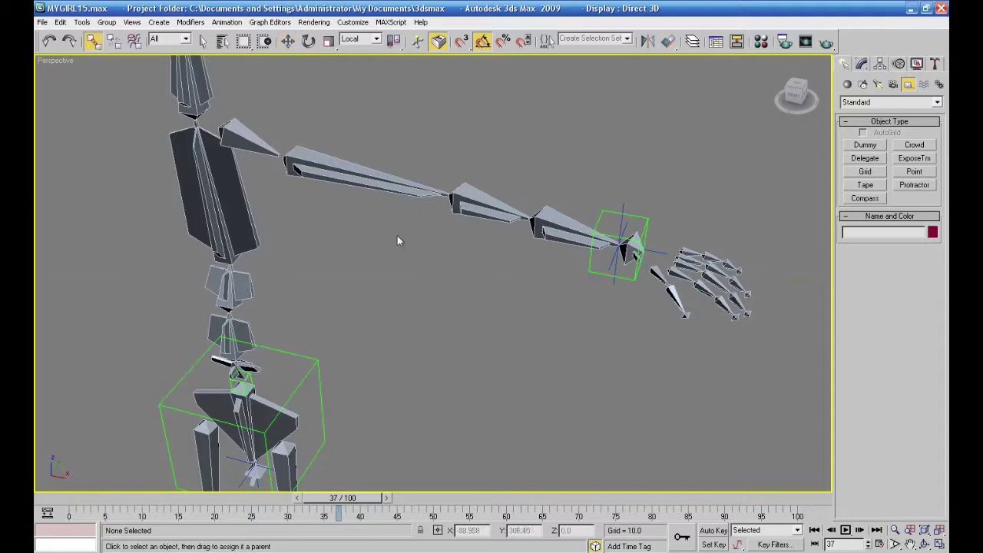
pyautogui.click(613, 269)
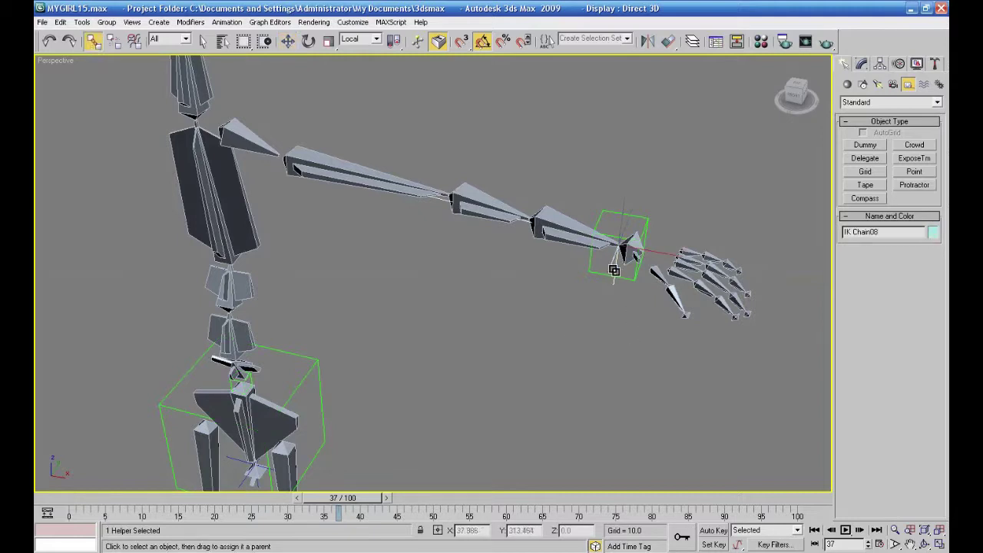
pyautogui.moveTo(594, 271); pyautogui.dragTo(591, 269)
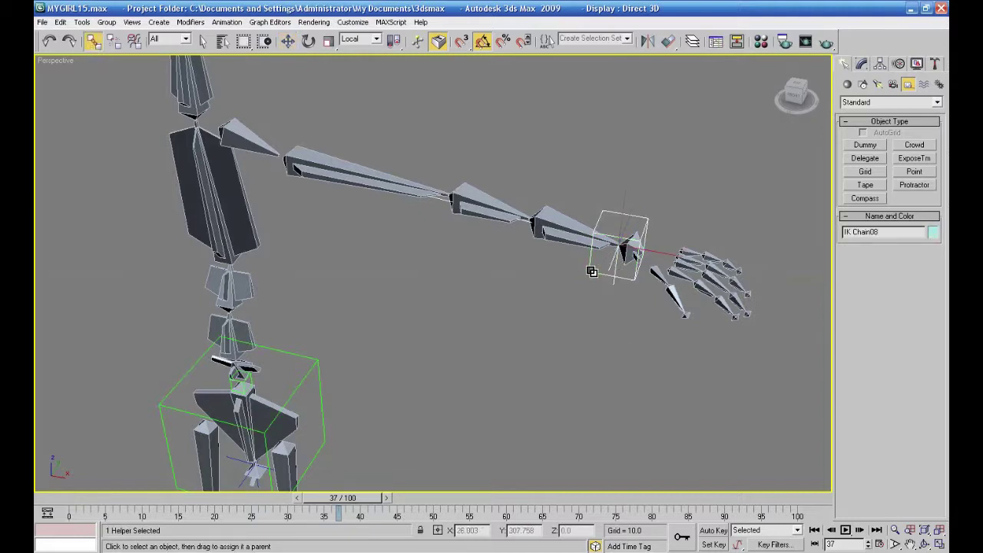
# Step: Test the link by moving the wrist dummy toward the body along X, then undo the move and clear the selection
pyautogui.click(289, 42)
pyautogui.keyDown('alt'); pyautogui.moveTo(351, 288); pyautogui.dragTo(410, 362, button='middle'); pyautogui.keyUp('alt')
pyautogui.click(522, 305)
pyautogui.click(541, 296)
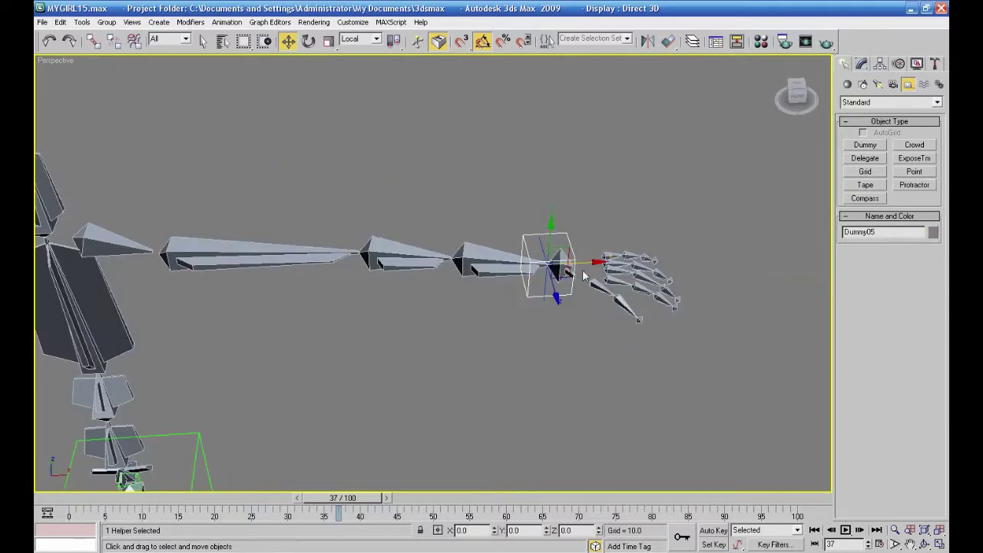
pyautogui.moveTo(585, 262); pyautogui.dragTo(523, 264)
pyautogui.rightClick(523, 263)
pyautogui.moveTo(598, 262); pyautogui.dragTo(325, 304)
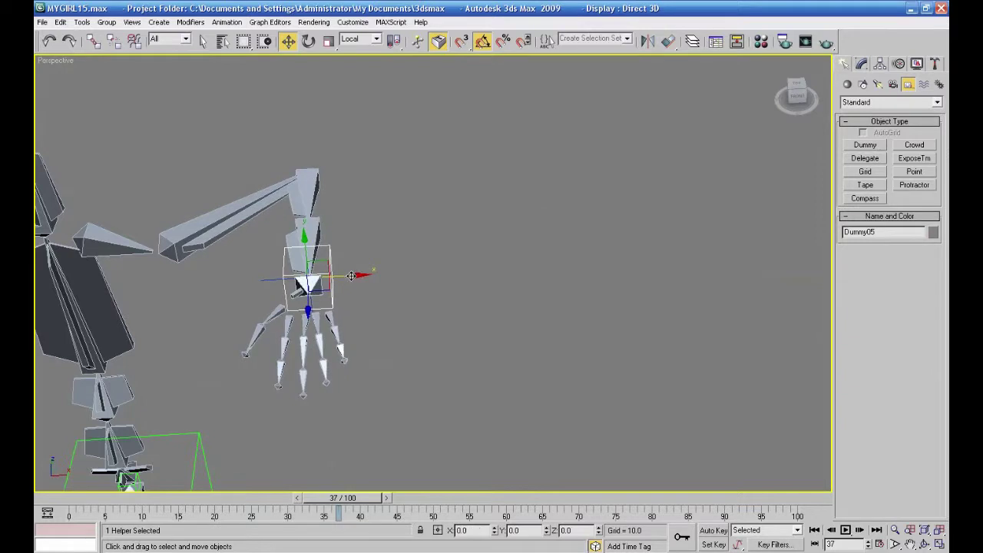
pyautogui.hotkey('ctrl', 'z')
pyautogui.click(511, 361)
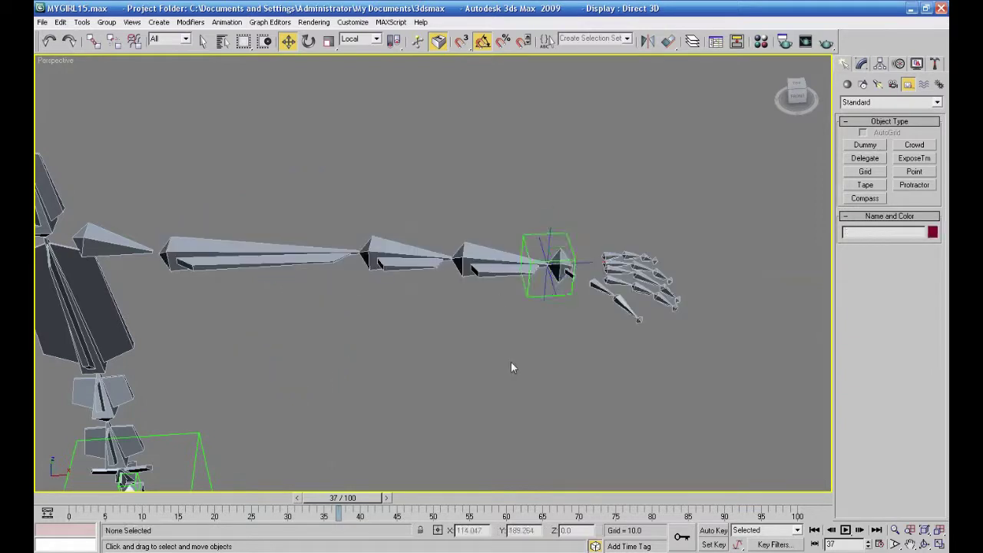
# Step: Draw a Circle spline with a radius of about 4.687 near the hand in the Front view
pyautogui.click(862, 65)
pyautogui.click(845, 64)
pyautogui.click(863, 84)
pyautogui.click(868, 171)
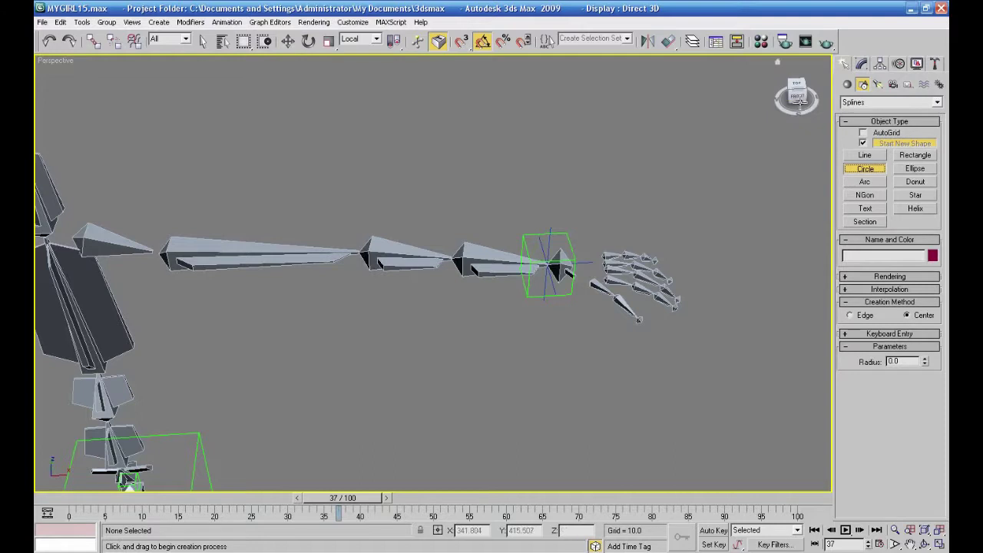
pyautogui.click(798, 101)
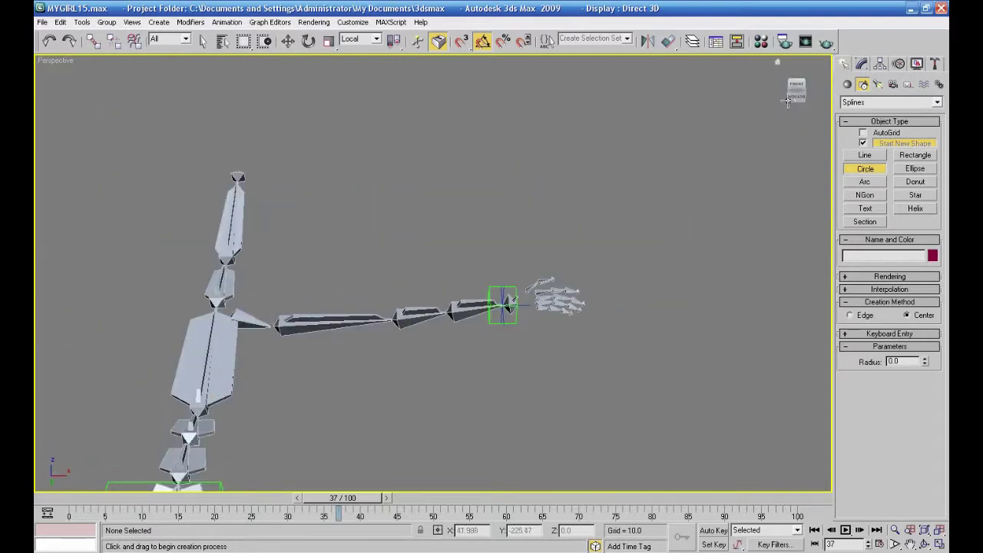
pyautogui.moveTo(796, 87); pyautogui.dragTo(795, 85)
pyautogui.moveTo(536, 258); pyautogui.dragTo(550, 290)
pyautogui.rightClick(550, 291)
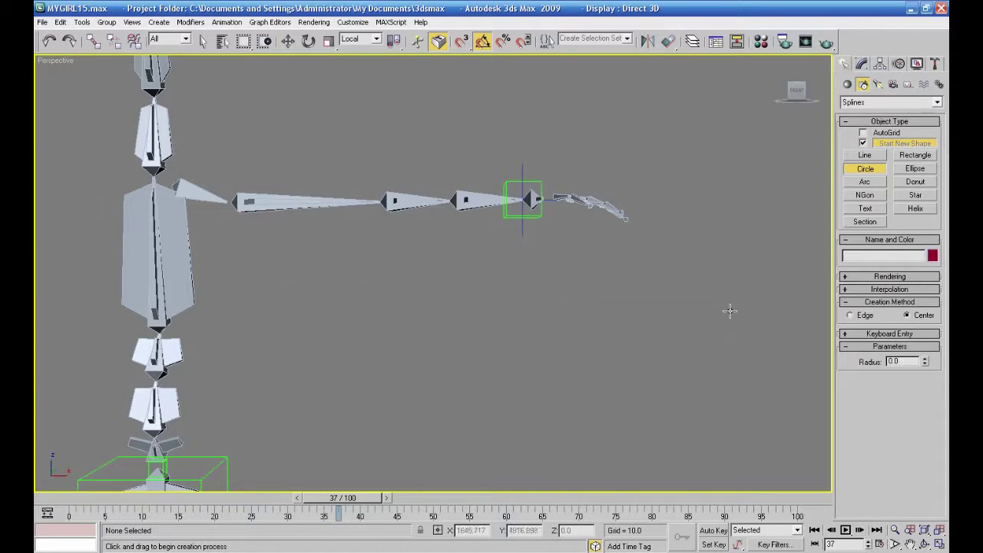
pyautogui.click(940, 546)
pyautogui.rightClick(619, 240)
pyautogui.moveTo(606, 166); pyautogui.dragTo(615, 184)
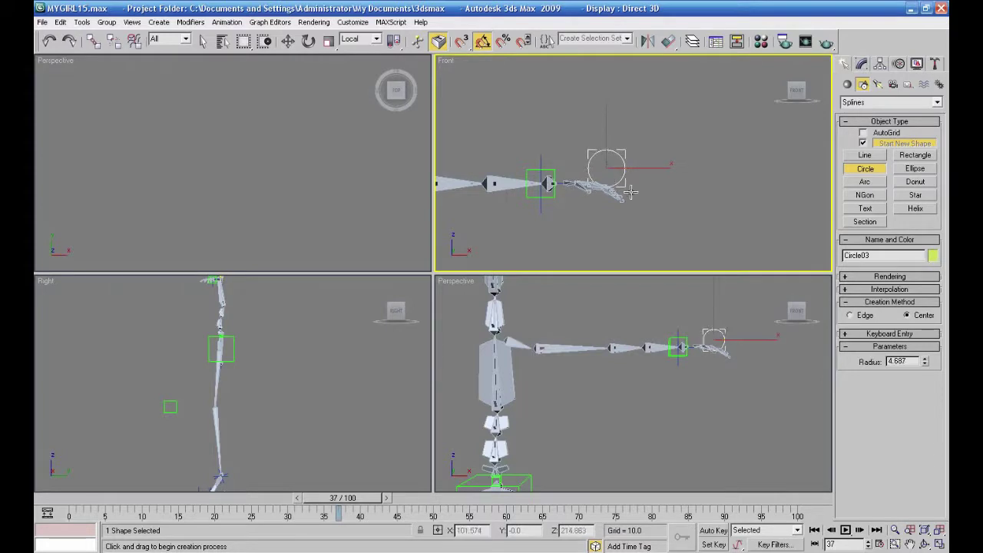
# Step: Align the circle to the wrist and reduce its radius to 3.937
pyautogui.click(670, 42)
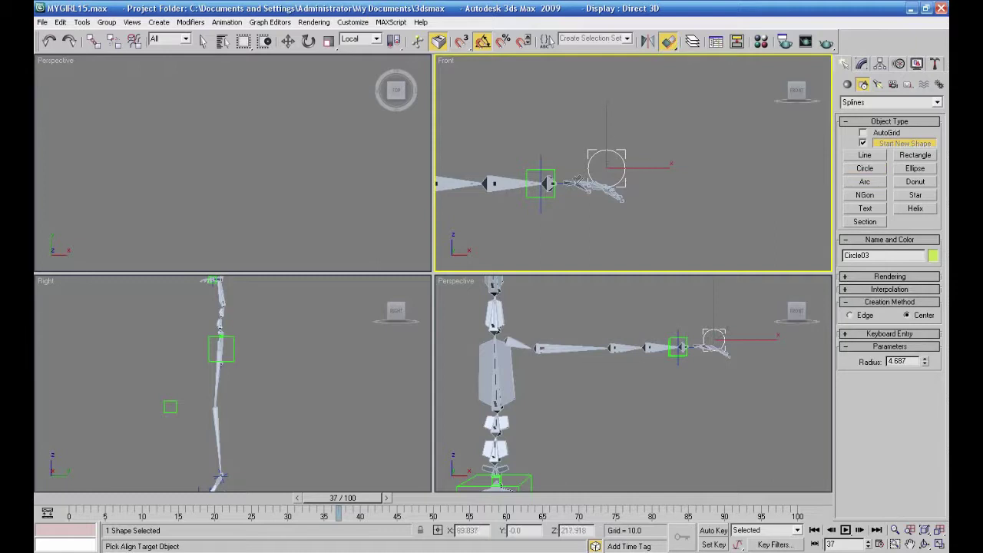
pyautogui.click(542, 164)
pyautogui.click(738, 335)
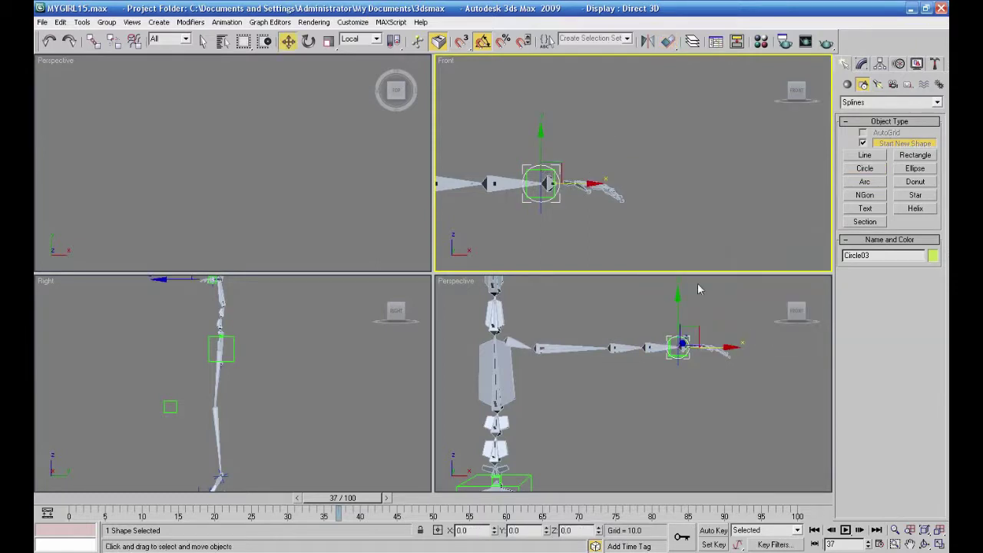
pyautogui.click(861, 64)
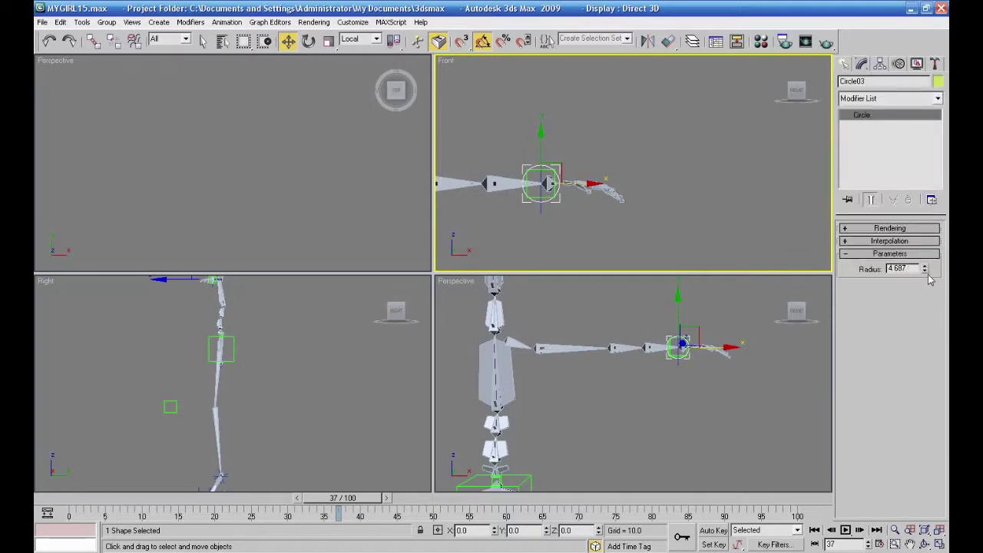
pyautogui.moveTo(925, 273); pyautogui.dragTo(926, 284)
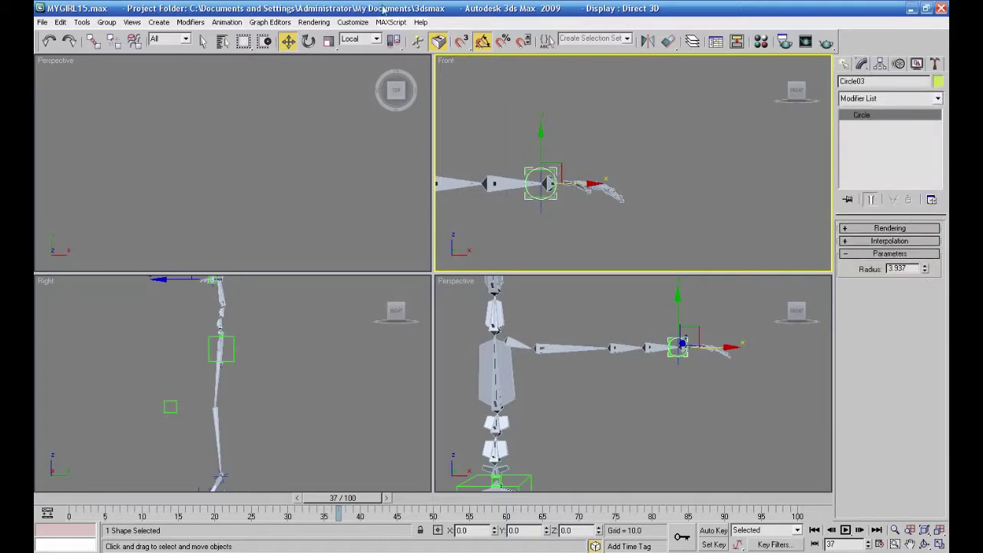
# Step: Rotate the wrist circle -90 degrees about its Y axis so it stands perpendicular to the arm
pyautogui.click(307, 42)
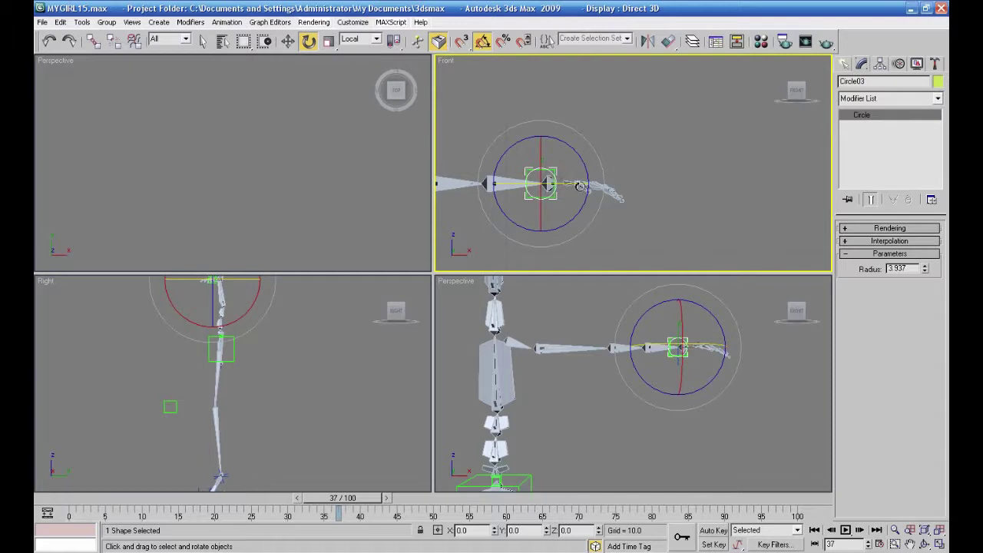
pyautogui.moveTo(578, 185); pyautogui.dragTo(518, 185)
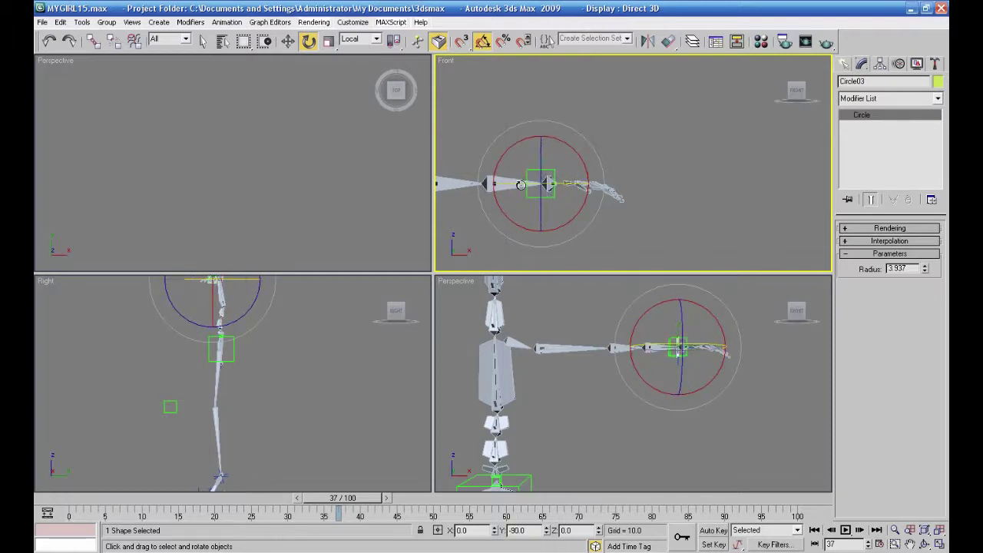
pyautogui.click(586, 306)
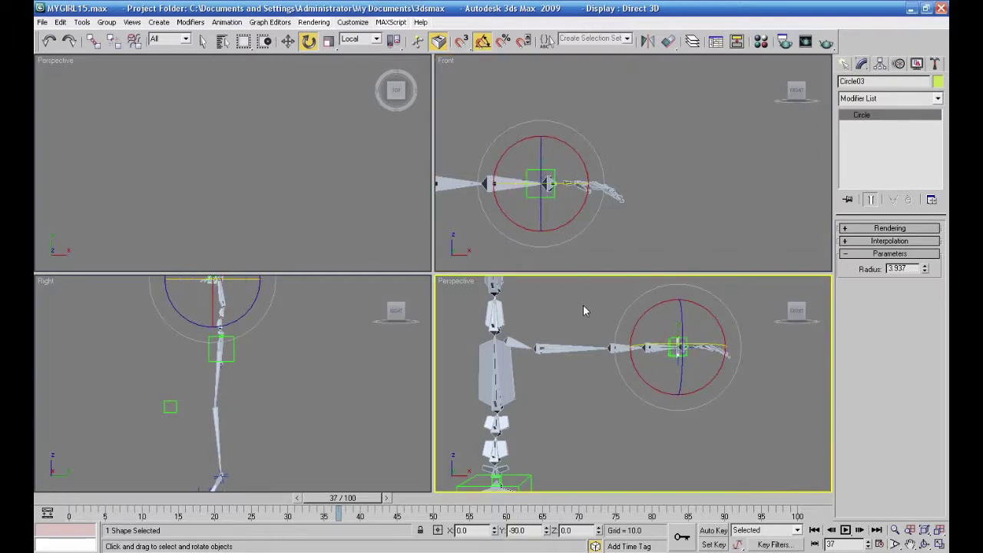
# Step: Increase the wrist circle's radius to 5.158, working in a maximized Perspective view
pyautogui.click(939, 545)
pyautogui.keyDown('alt'); pyautogui.moveTo(763, 414); pyautogui.dragTo(687, 430, button='middle'); pyautogui.keyUp('alt')
pyautogui.scroll(4, 734, 442)
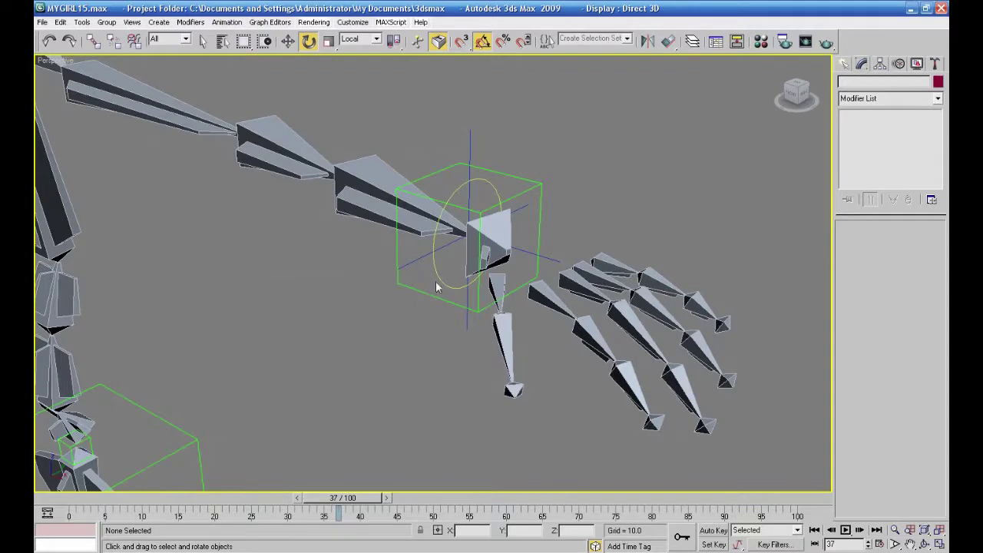
pyautogui.click(436, 287)
pyautogui.moveTo(925, 271); pyautogui.dragTo(925, 234)
pyautogui.moveTo(737, 326)
pyautogui.keyDown('alt'); pyautogui.mouseDown(button='middle')
pyautogui.moveTo(763, 314)
pyautogui.moveTo(709, 341)
pyautogui.moveTo(732, 335)
pyautogui.mouseUp(button='middle'); pyautogui.keyUp('alt')
pyautogui.click(765, 317)
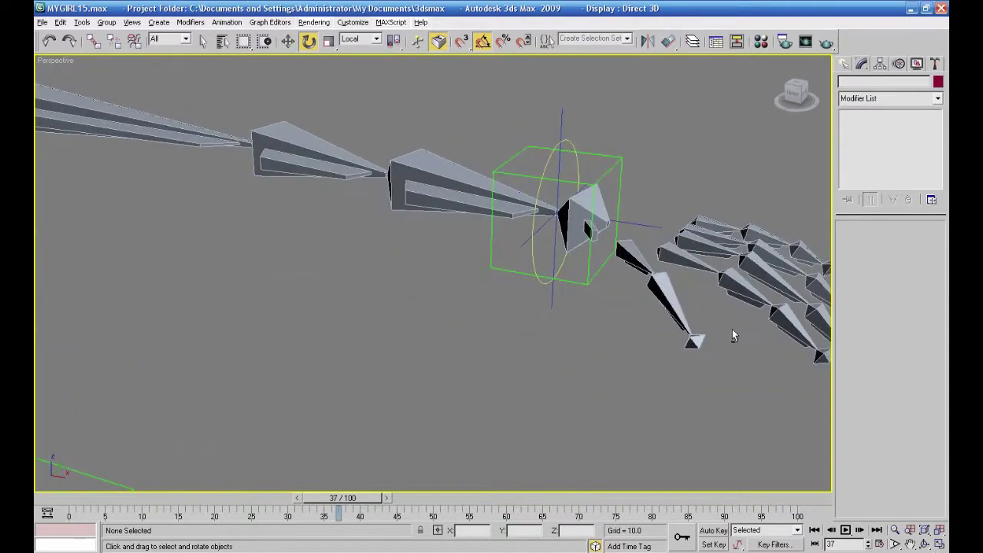
# Step: Try rotating the wrist circle about its local Z axis, then cancel the rotation and clear the selection
pyautogui.keyDown('alt'); pyautogui.moveTo(549, 301); pyautogui.dragTo(607, 361, button='middle'); pyautogui.keyUp('alt')
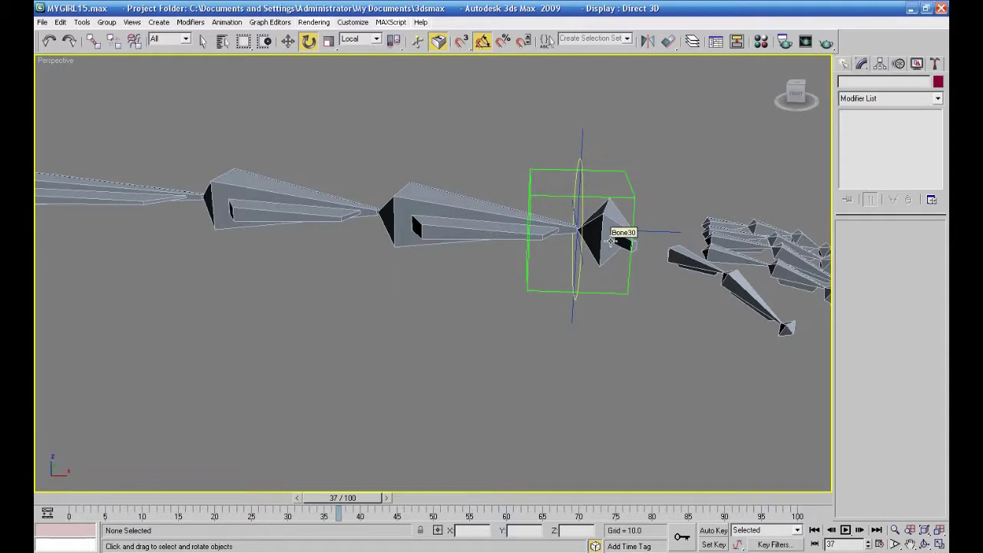
pyautogui.click(612, 241)
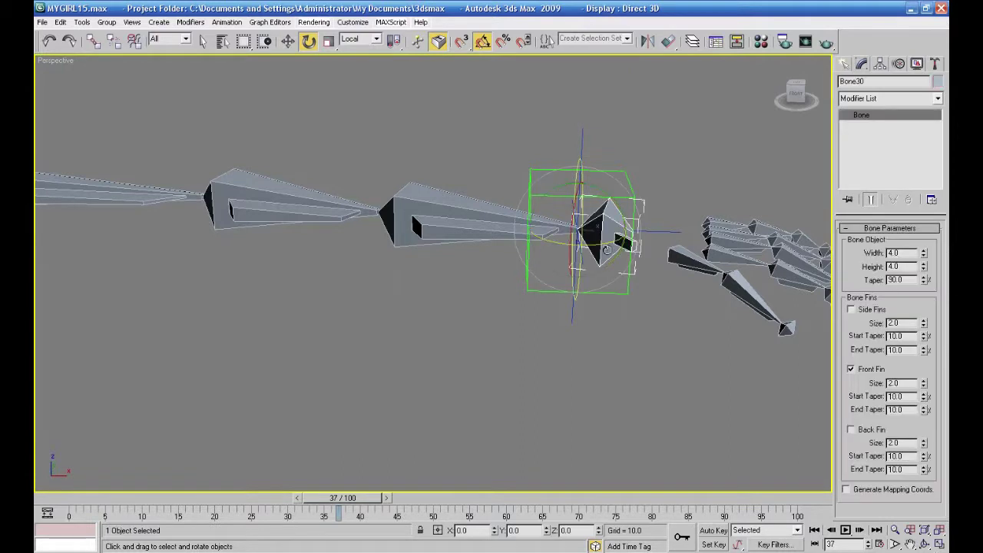
pyautogui.click(376, 155)
pyautogui.click(575, 186)
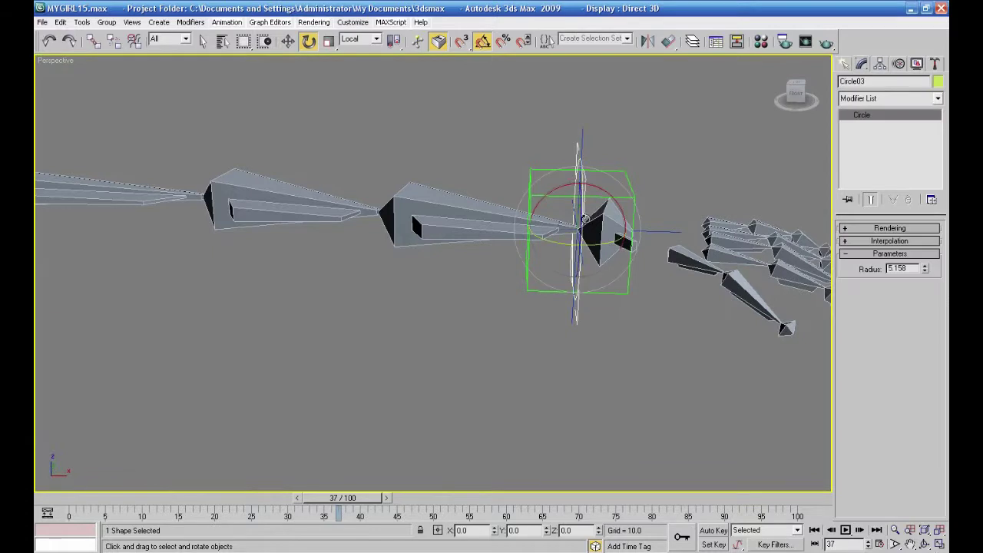
pyautogui.moveTo(584, 220); pyautogui.dragTo(582, 253)
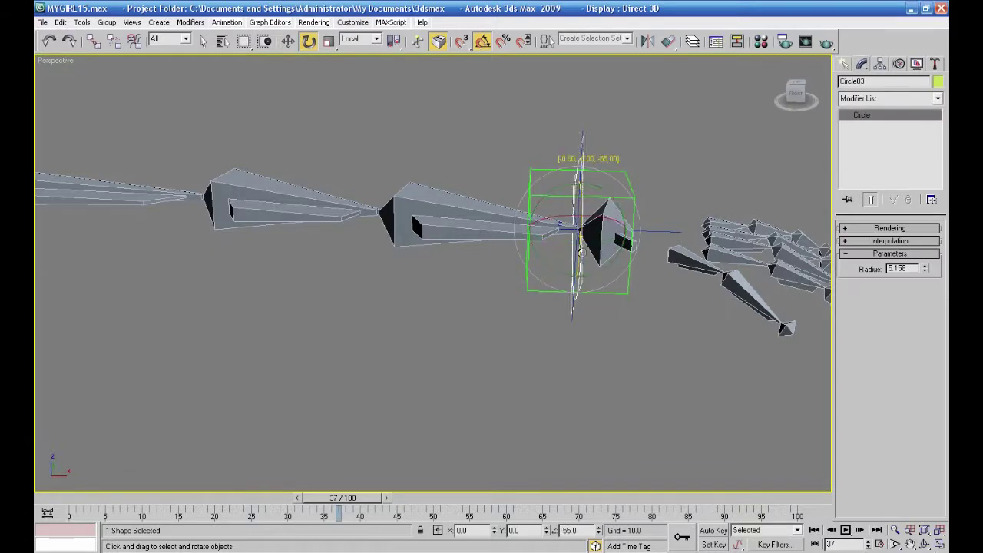
pyautogui.click(630, 335)
pyautogui.keyDown('alt'); pyautogui.moveTo(630, 336); pyautogui.dragTo(610, 342, button='middle'); pyautogui.keyUp('alt')
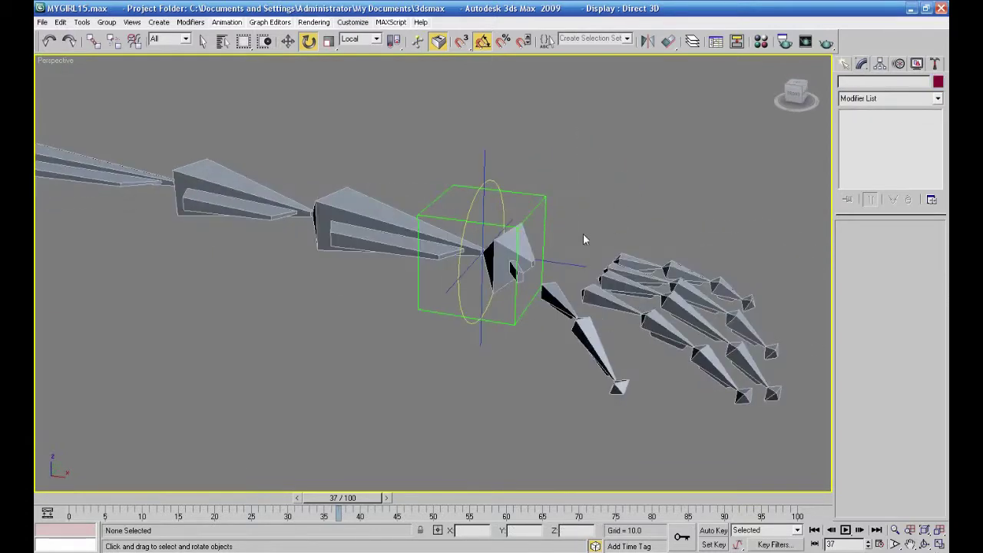
# Step: Cancel a trial rotation of the hand bone at the wrist, and orientation-constrain it to the wrist circle with Keep Initial Offset on
pyautogui.click(526, 245)
pyautogui.moveTo(467, 234); pyautogui.dragTo(484, 211)
pyautogui.rightClick(483, 212)
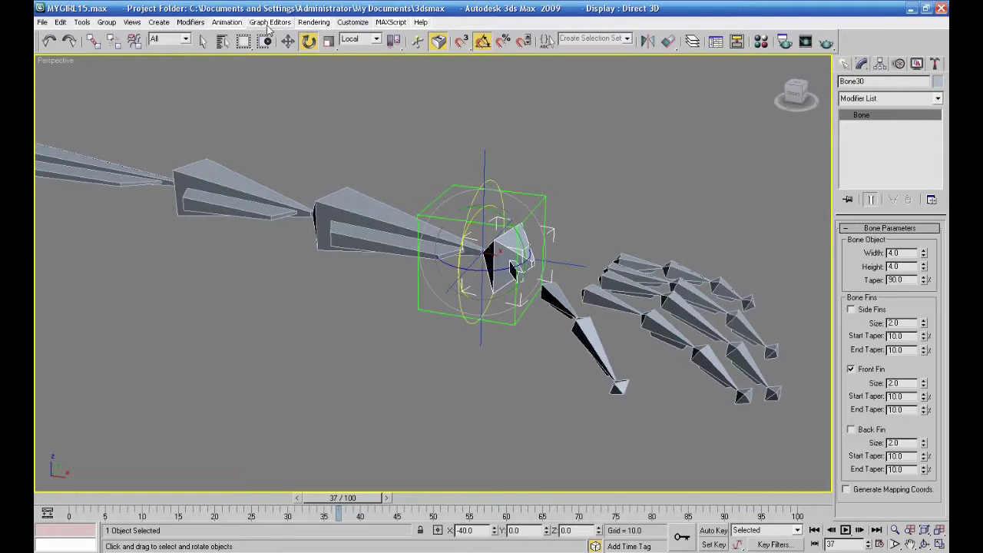
pyautogui.click(225, 23)
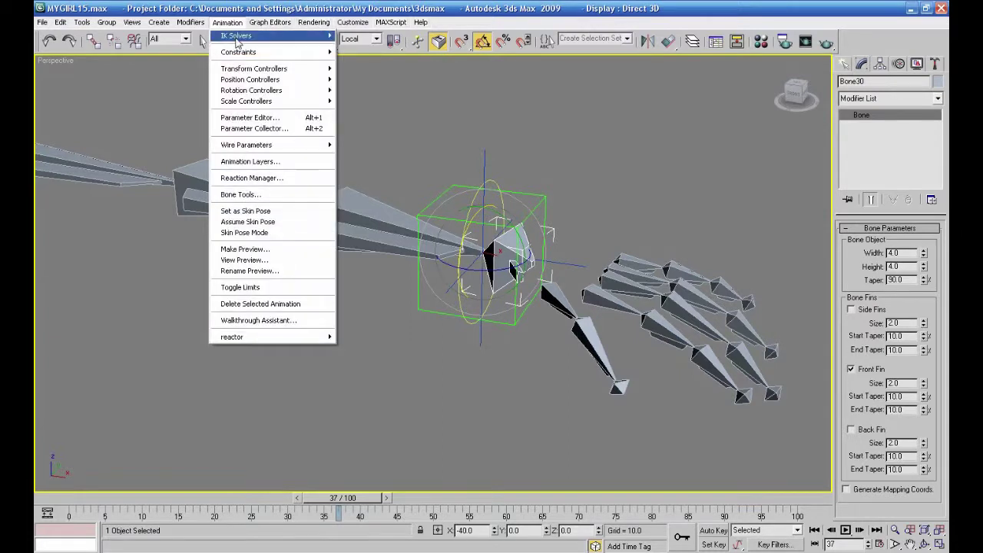
pyautogui.moveTo(242, 56)
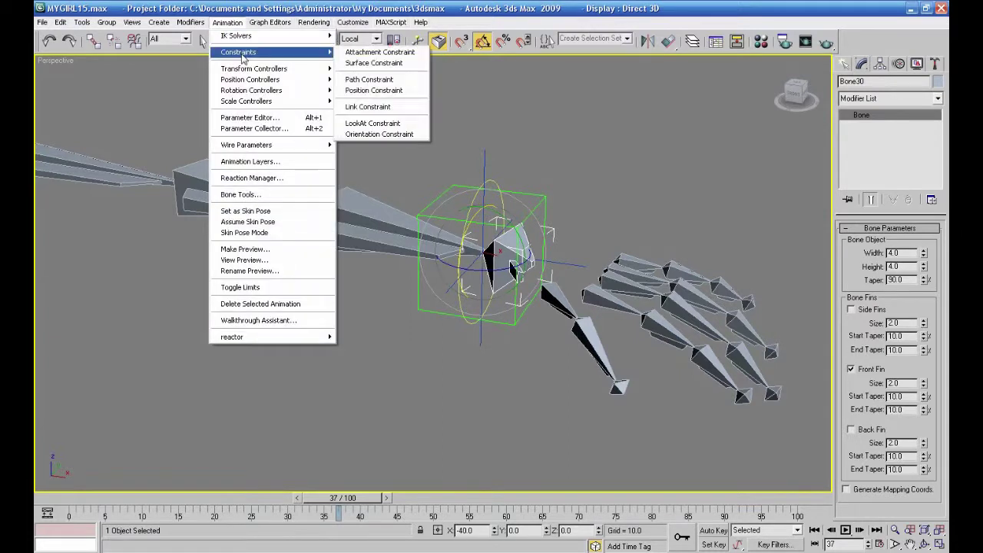
pyautogui.click(391, 135)
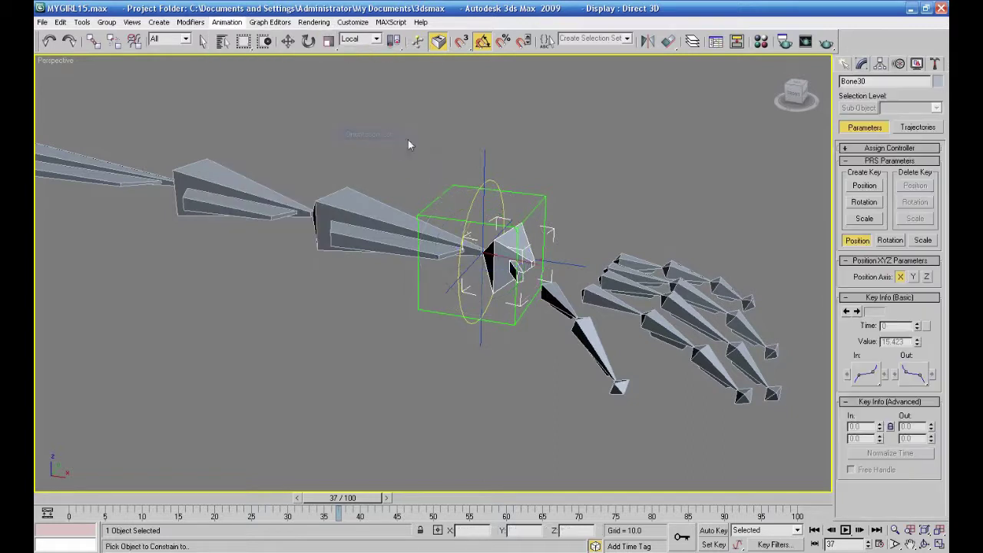
pyautogui.click(471, 205)
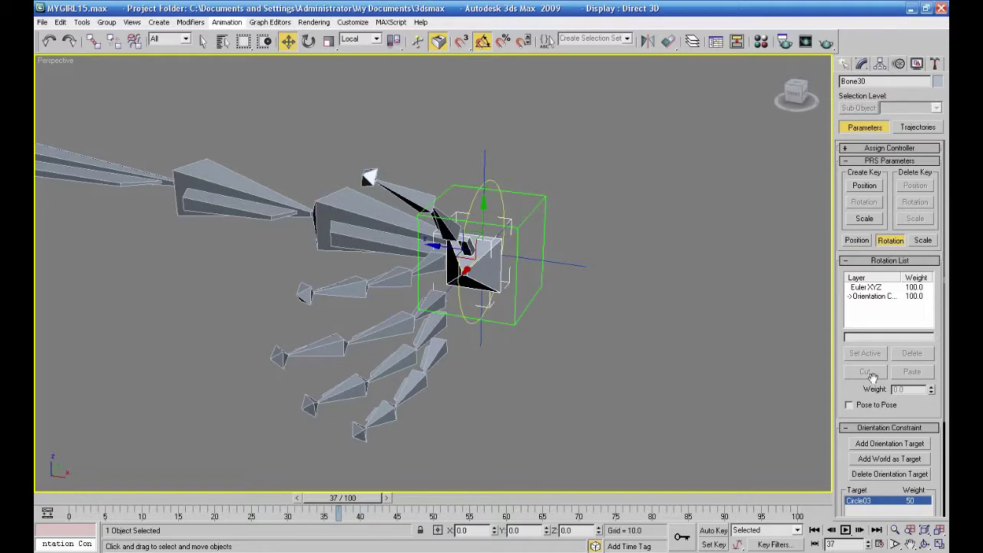
pyautogui.scroll(-5, 861, 385)
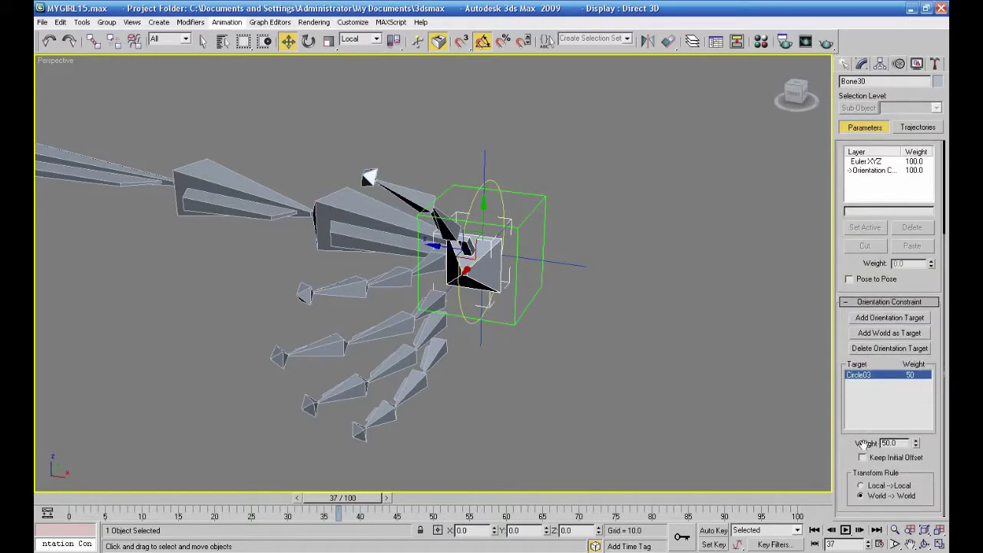
pyautogui.click(862, 458)
pyautogui.click(492, 384)
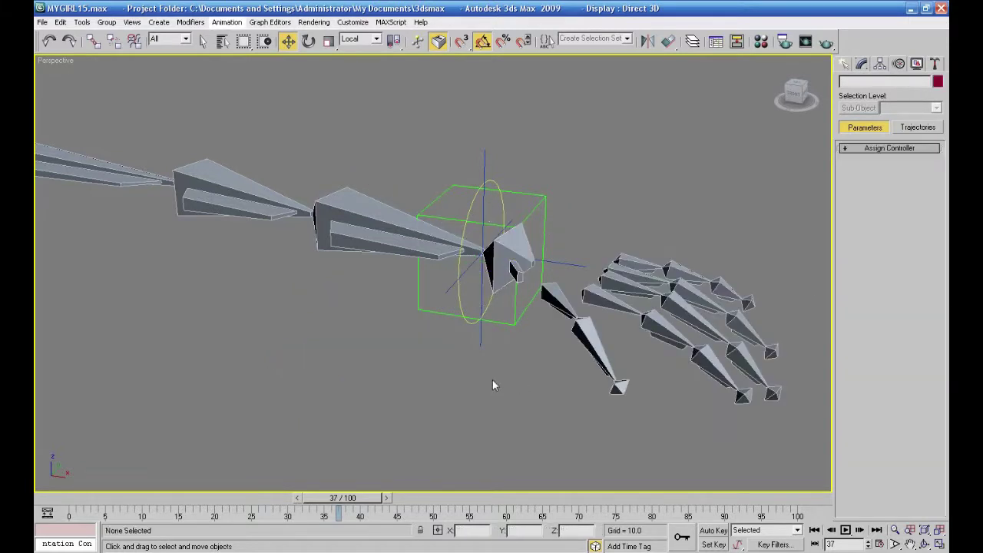
# Step: Test the orientation constraint by rotating the wrist circle, then cancel the rotation and clear the selection
pyautogui.click(454, 267)
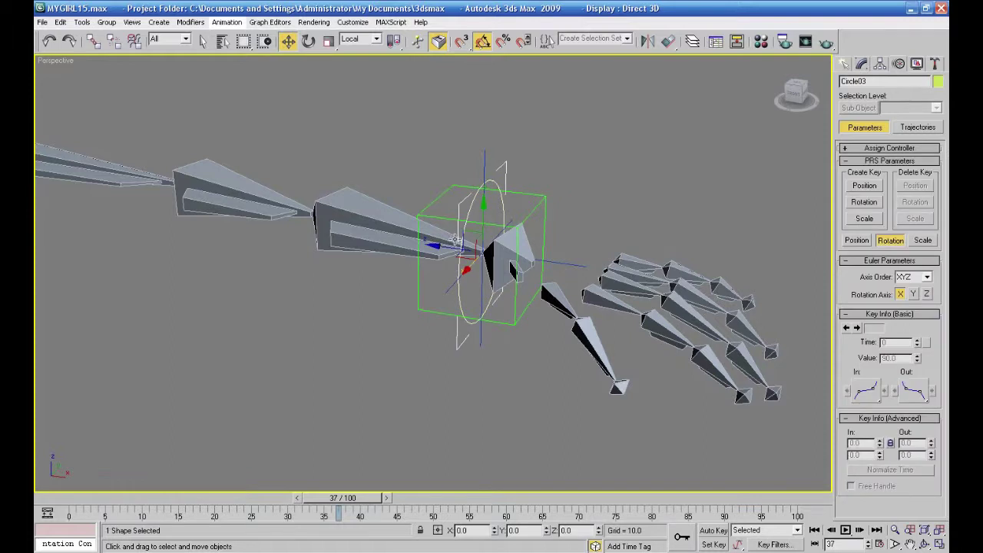
pyautogui.click(309, 41)
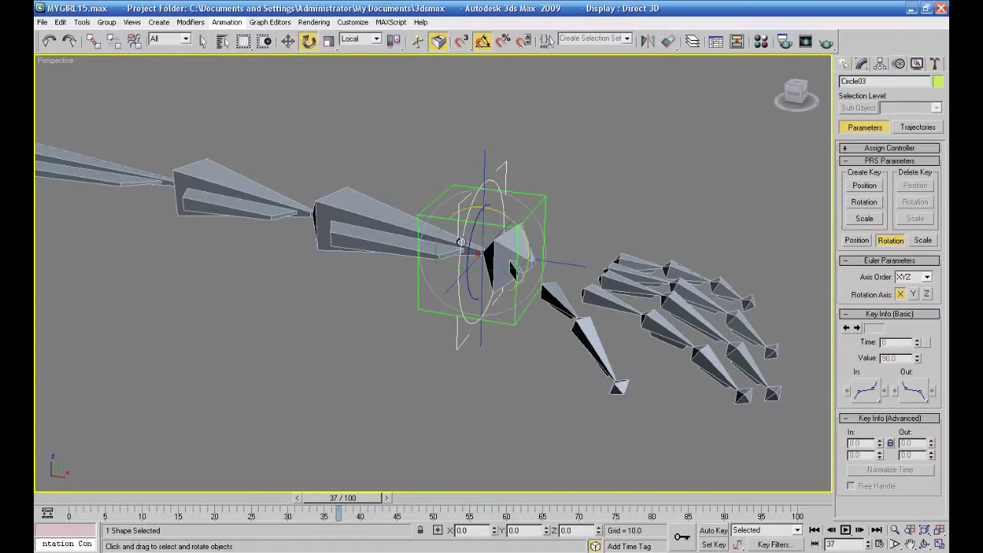
pyautogui.moveTo(492, 301); pyautogui.dragTo(501, 209)
pyautogui.click(409, 335)
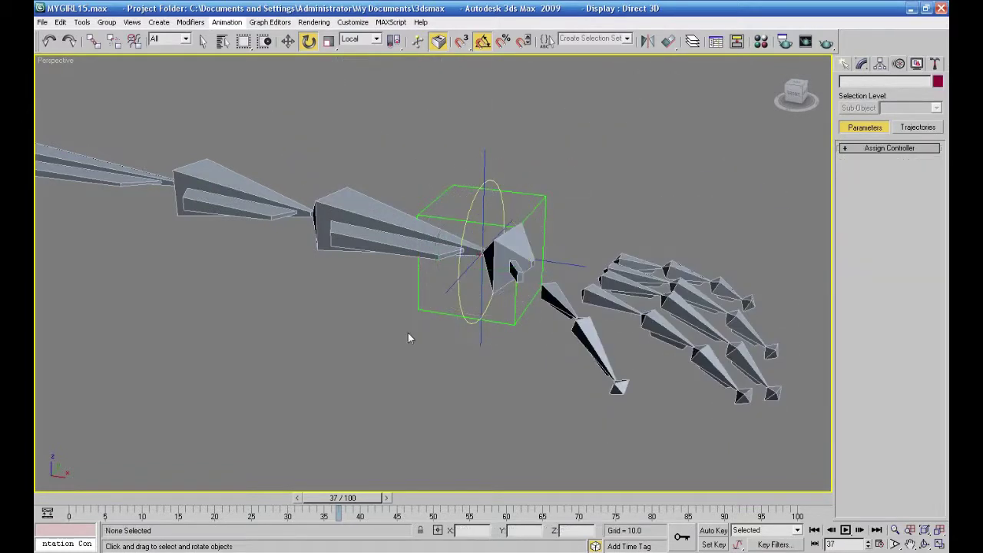
# Step: Test moving the wrist dummy along X toward the body and back, then undo both moves and clear the selection
pyautogui.click(427, 314)
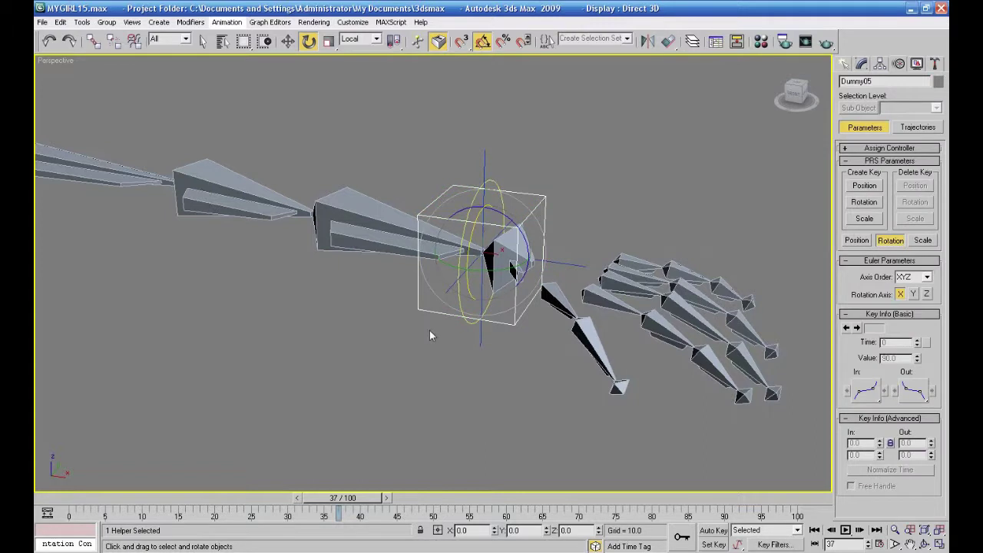
pyautogui.click(288, 41)
pyautogui.scroll(-3, 352, 271)
pyautogui.moveTo(490, 266); pyautogui.dragTo(304, 219)
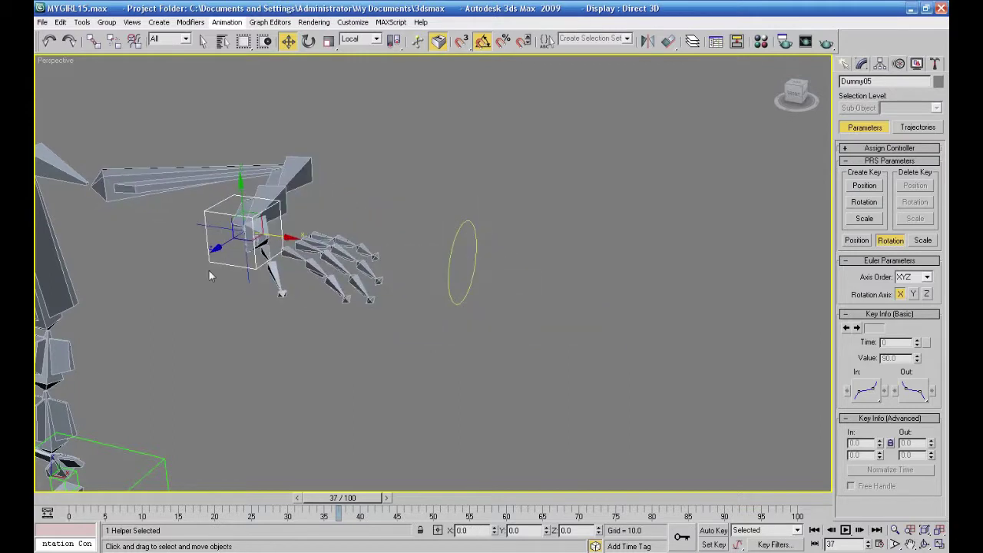
pyautogui.moveTo(281, 237); pyautogui.dragTo(435, 261)
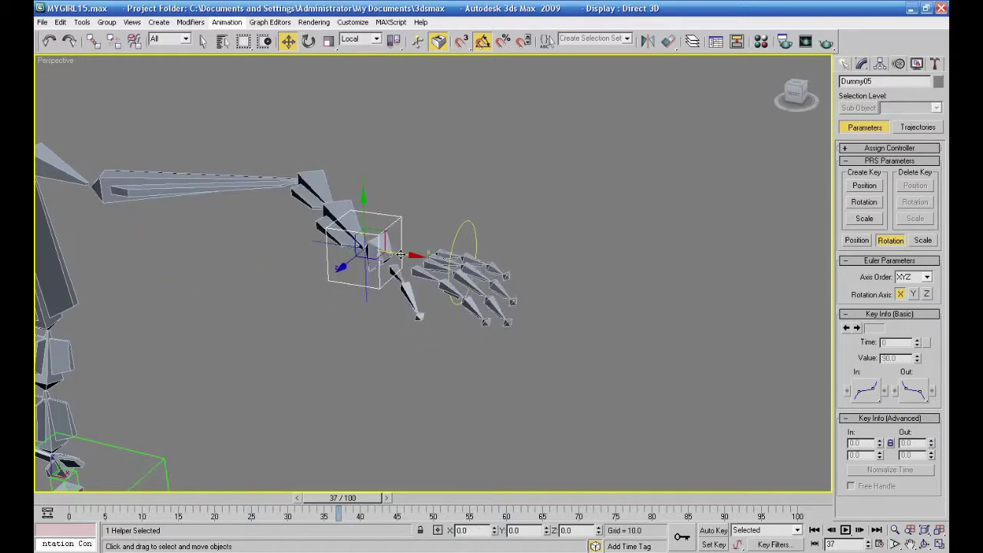
pyautogui.hotkey('ctrl', 'z')
pyautogui.hotkey('ctrl', 'z')
pyautogui.click(418, 358)
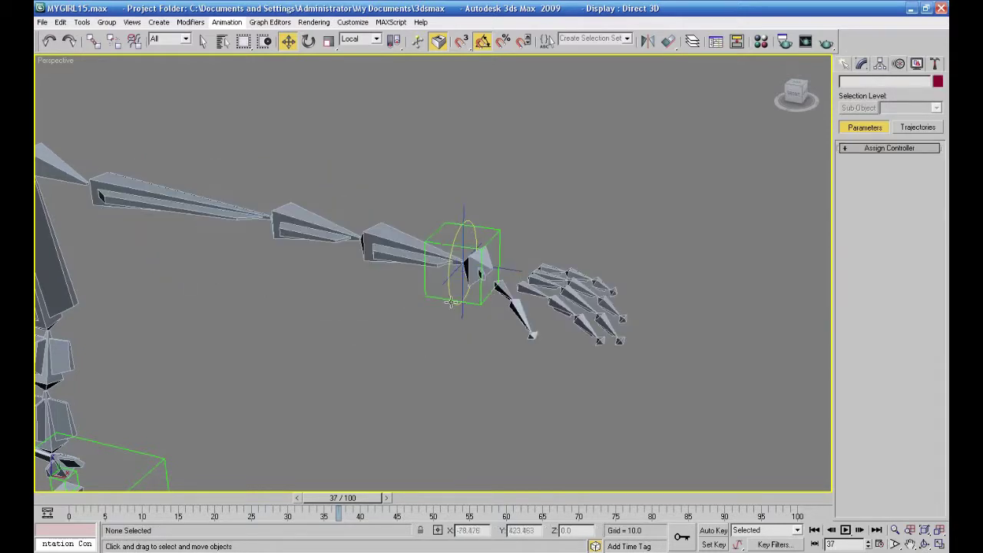
# Step: Link the wrist circle to the wrist dummy as its parent
pyautogui.click(453, 296)
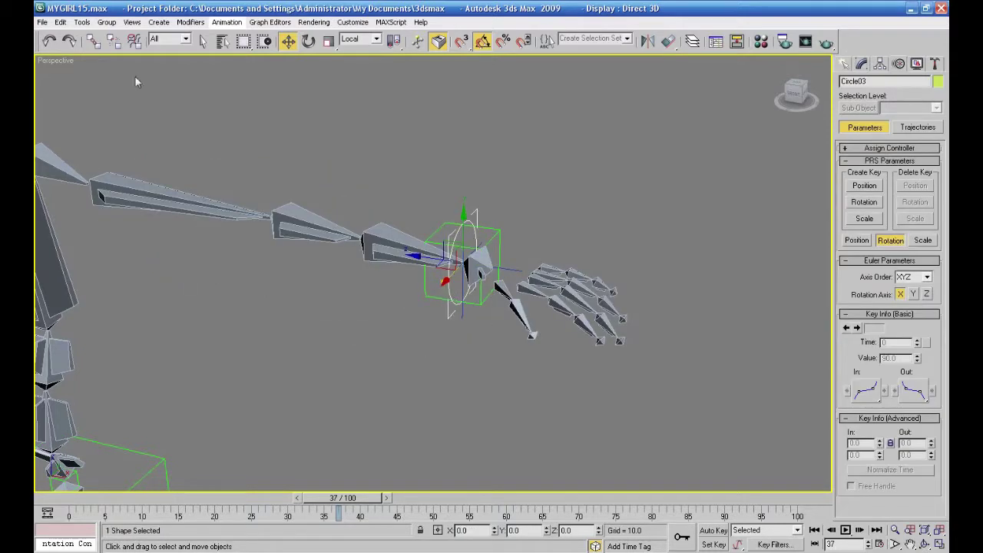
pyautogui.click(93, 40)
pyautogui.moveTo(445, 288); pyautogui.dragTo(432, 299)
pyautogui.click(288, 41)
pyautogui.click(325, 289)
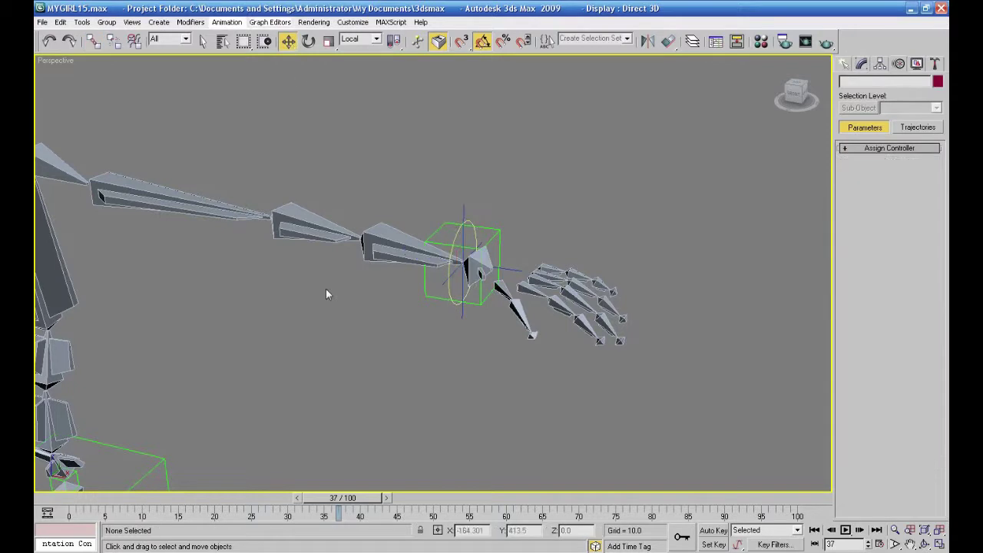
# Step: Test the linked controls by moving the wrist dummy toward the body and rotating the circle, then undo all test changes
pyautogui.click(429, 296)
pyautogui.moveTo(507, 269); pyautogui.dragTo(285, 234)
pyautogui.click(246, 341)
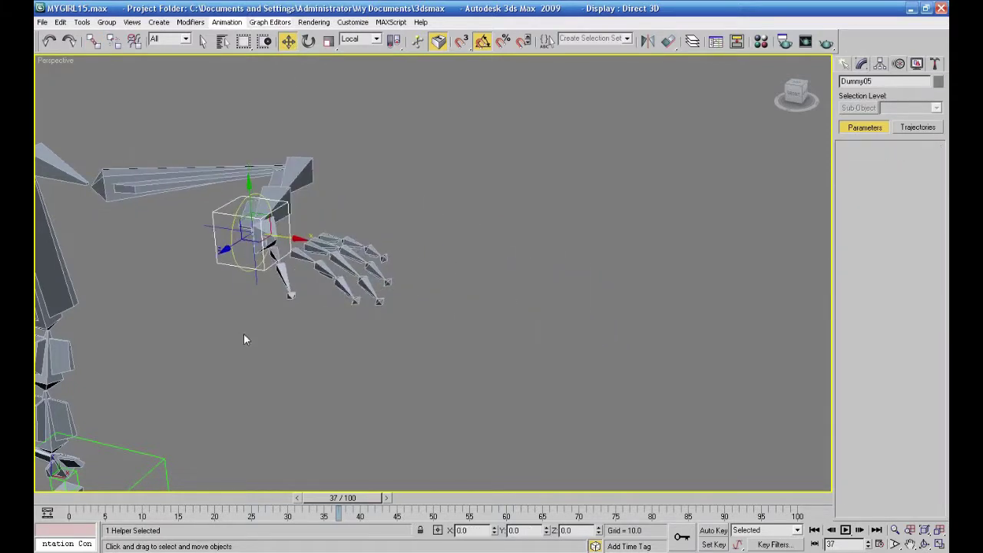
pyautogui.click(233, 258)
pyautogui.click(308, 42)
pyautogui.moveTo(265, 253); pyautogui.dragTo(235, 252)
pyautogui.moveTo(259, 222); pyautogui.dragTo(277, 198)
pyautogui.hotkey('ctrl', 'z')
pyautogui.hotkey('ctrl', 'z')
pyautogui.hotkey('ctrl', 'z')
pyautogui.hotkey('ctrl', 'z')
pyautogui.hotkey('ctrl', 'z')
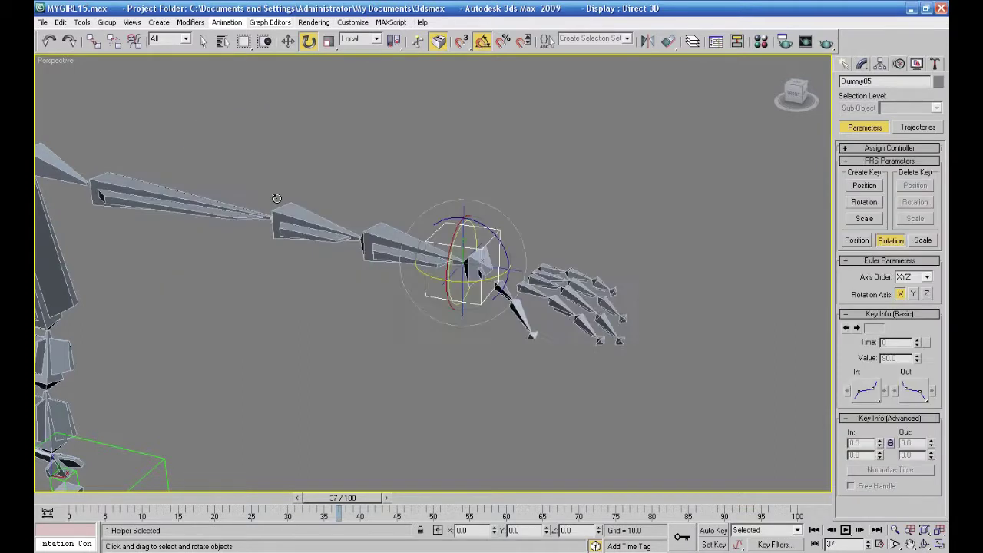
# Step: Create an IK chain from the clavicle bone to the upper arm bone and clear the selection
pyautogui.click(345, 193)
pyautogui.keyDown('alt'); pyautogui.moveTo(196, 356); pyautogui.dragTo(252, 321, button='middle'); pyautogui.keyUp('alt')
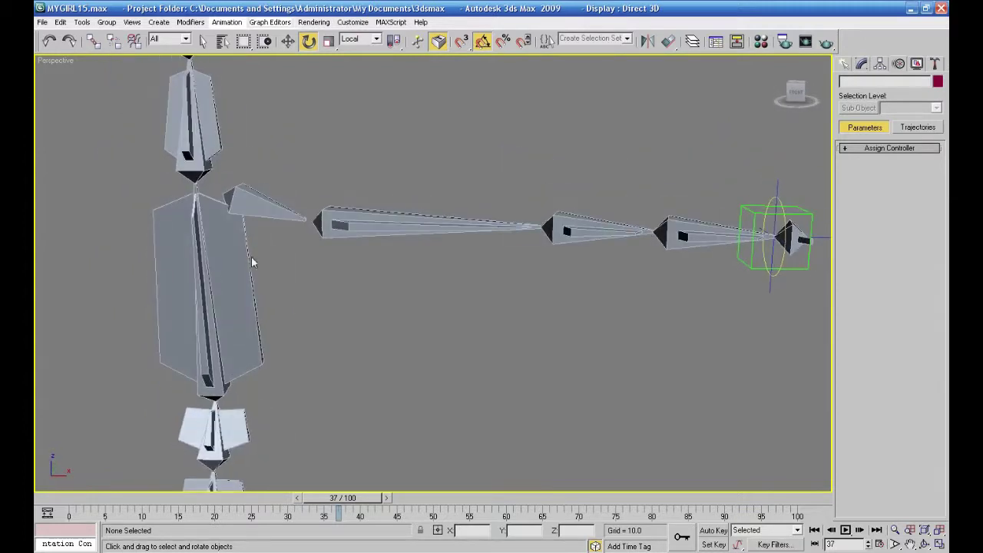
pyautogui.click(258, 197)
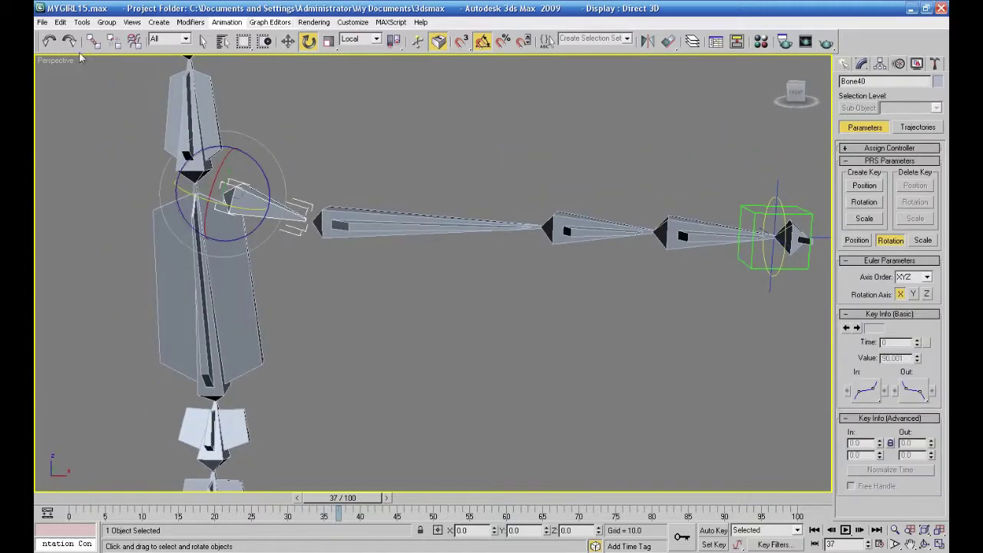
pyautogui.click(227, 22)
pyautogui.moveTo(259, 36)
pyautogui.click(359, 37)
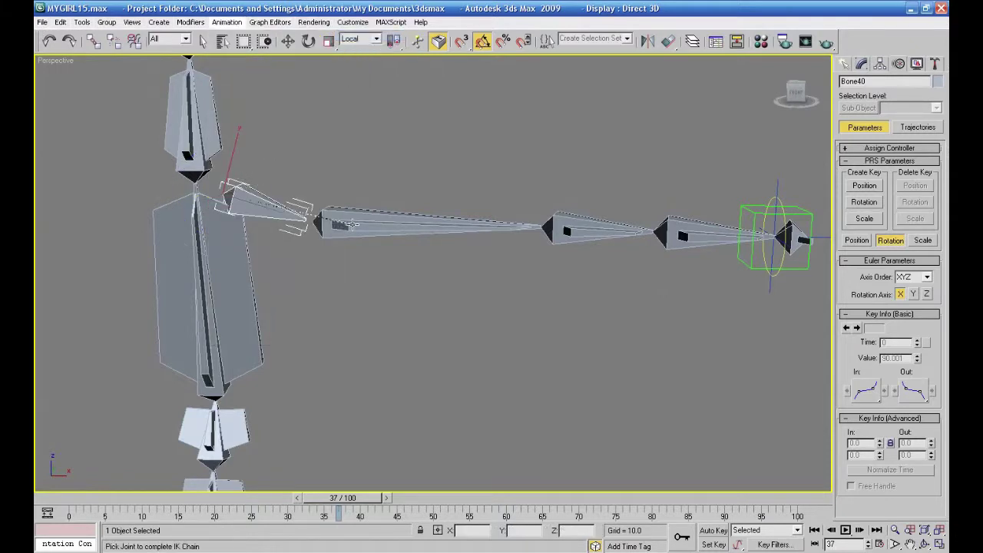
pyautogui.click(352, 223)
pyautogui.click(368, 156)
# Step: Clone the wrist dummy along its local Z axis to a spot behind the arm
pyautogui.moveTo(324, 265); pyautogui.dragTo(328, 288, button='middle')
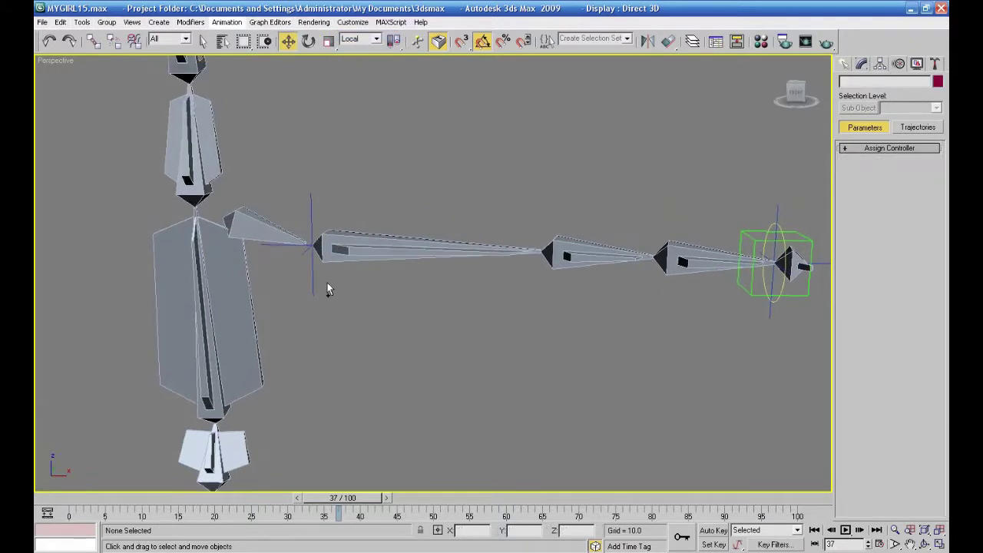
pyautogui.keyDown('alt'); pyautogui.moveTo(308, 121); pyautogui.dragTo(384, 267, button='middle'); pyautogui.keyUp('alt')
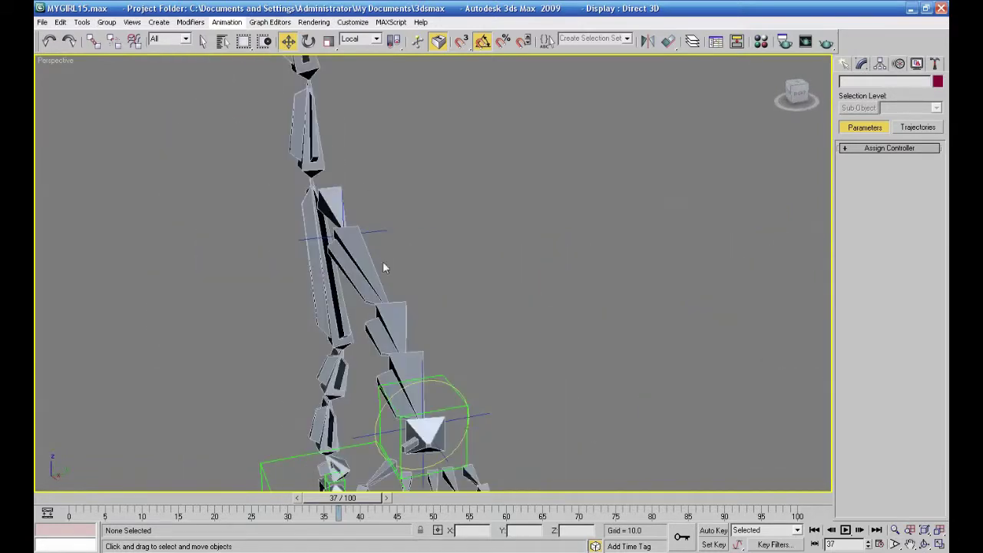
pyautogui.click(467, 456)
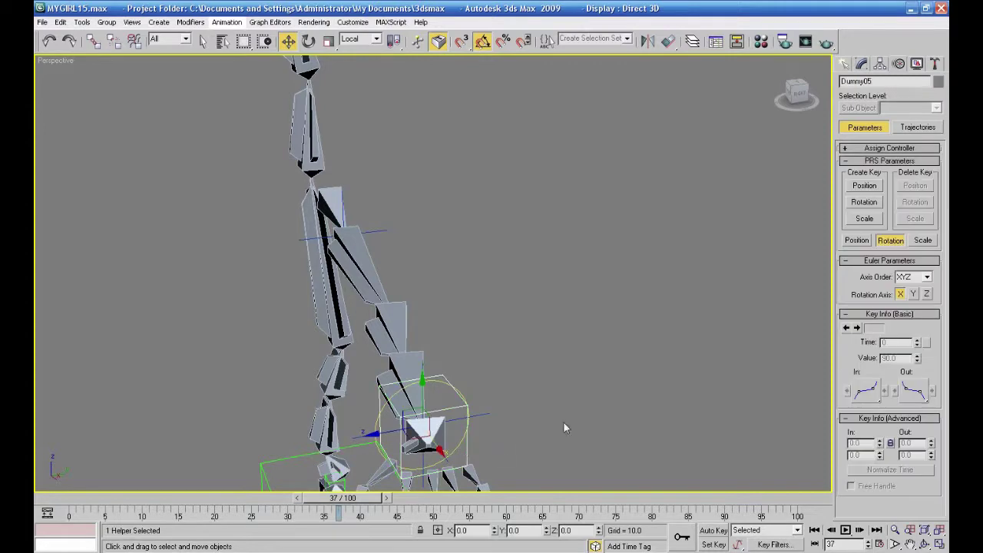
pyautogui.moveTo(407, 434)
pyautogui.keyDown('shift'); pyautogui.mouseDown()
pyautogui.moveTo(630, 350)
pyautogui.moveTo(647, 384)
pyautogui.mouseUp(); pyautogui.keyUp('shift')
pyautogui.click(490, 337)
pyautogui.moveTo(491, 346)
pyautogui.keyDown('alt'); pyautogui.mouseDown(button='middle')
pyautogui.moveTo(516, 401)
pyautogui.moveTo(601, 442)
pyautogui.mouseUp(button='middle'); pyautogui.keyUp('alt')
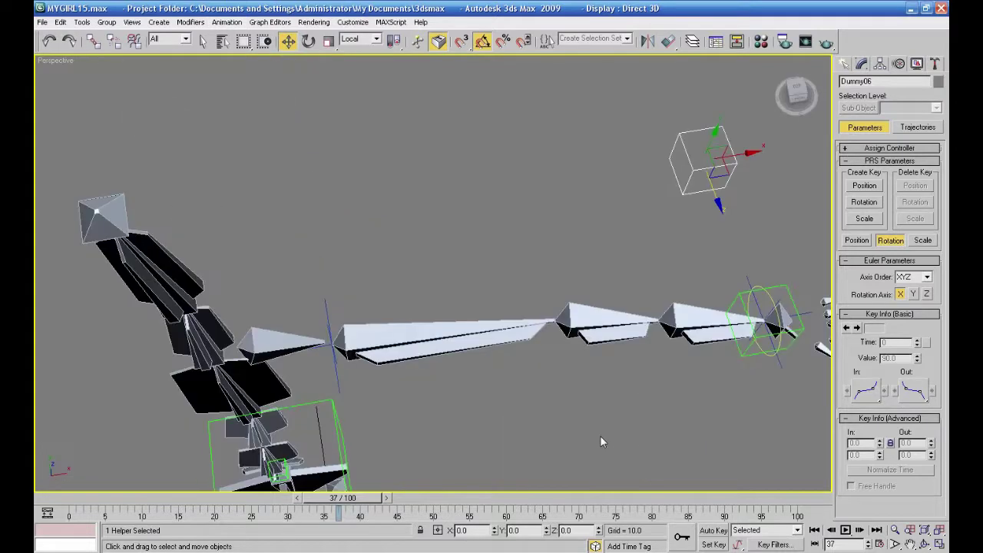
# Step: Align the cloned dummy's pivot point to the elbow bone's pivot point on X, Y and Z
pyautogui.click(669, 42)
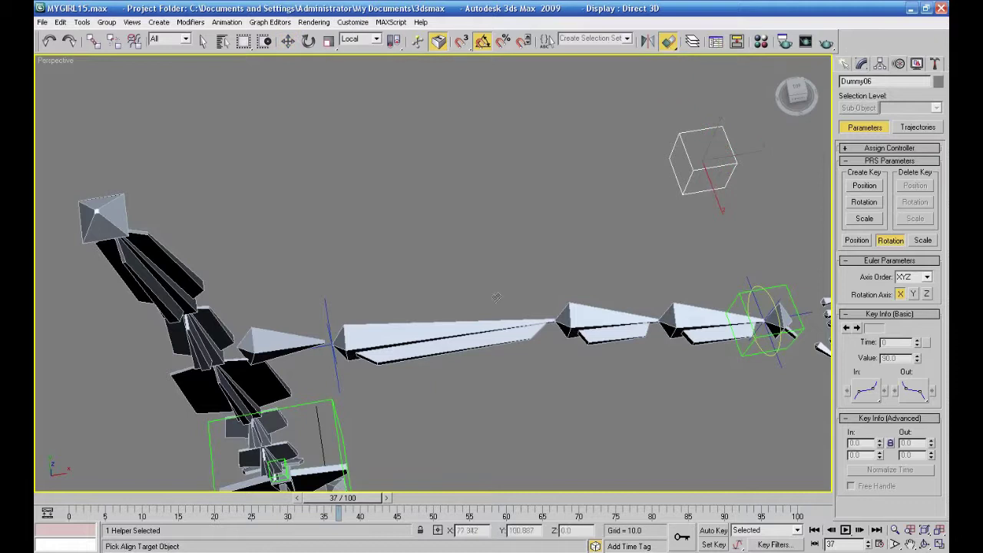
pyautogui.click(582, 330)
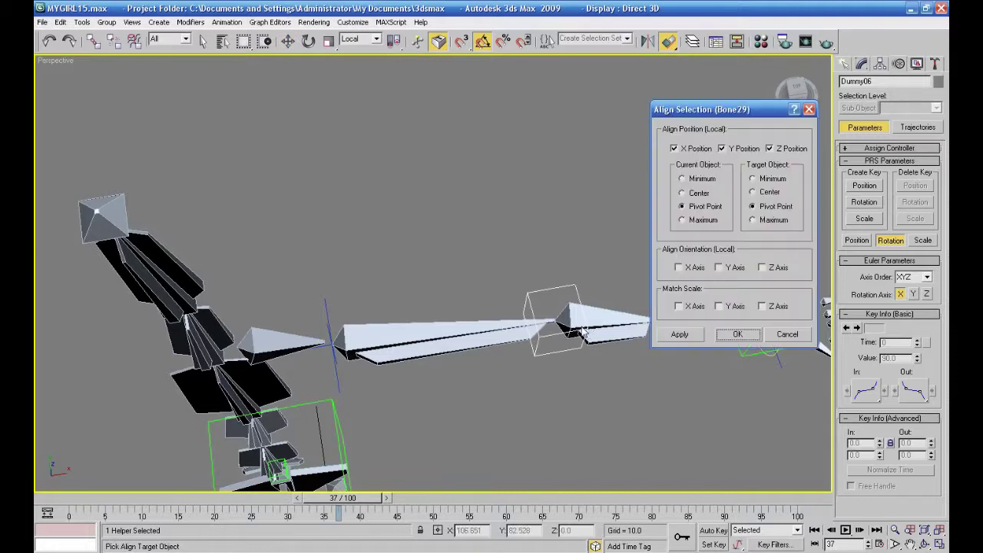
pyautogui.click(737, 334)
# Step: Move the cloned dummy backward along its local Z axis to a spot well behind the elbow and clear the selection
pyautogui.keyDown('alt'); pyautogui.moveTo(713, 386); pyautogui.dragTo(587, 378, button='middle'); pyautogui.keyUp('alt')
pyautogui.moveTo(402, 392); pyautogui.dragTo(558, 304)
pyautogui.click(941, 544)
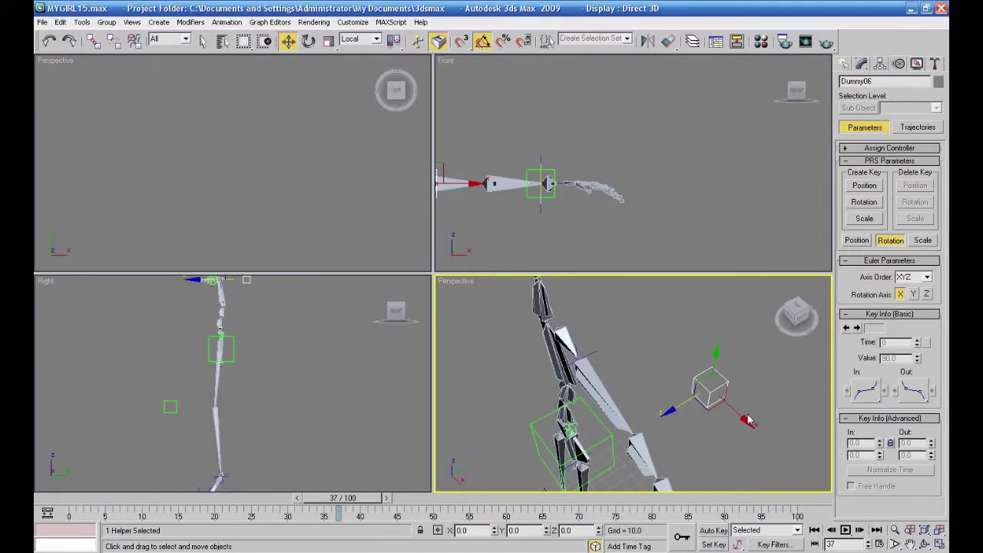
pyautogui.scroll(-2, 348, 411)
pyautogui.moveTo(365, 413); pyautogui.dragTo(362, 421, button='middle')
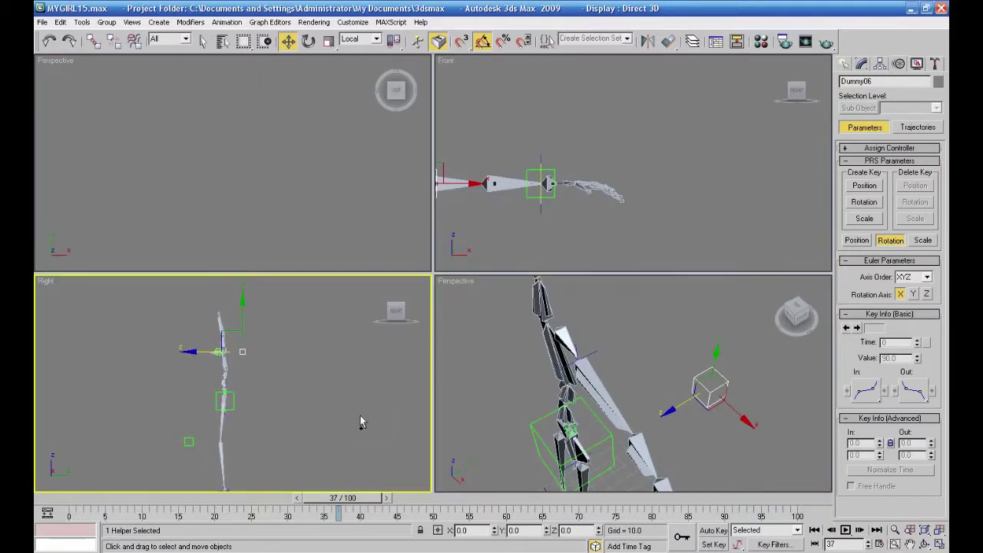
pyautogui.moveTo(196, 351); pyautogui.dragTo(206, 352)
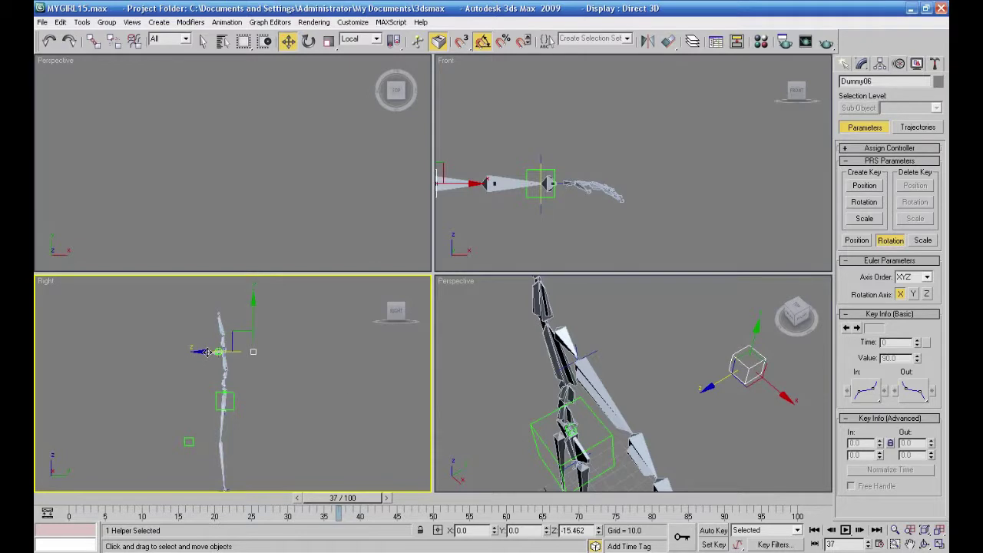
pyautogui.click(665, 424)
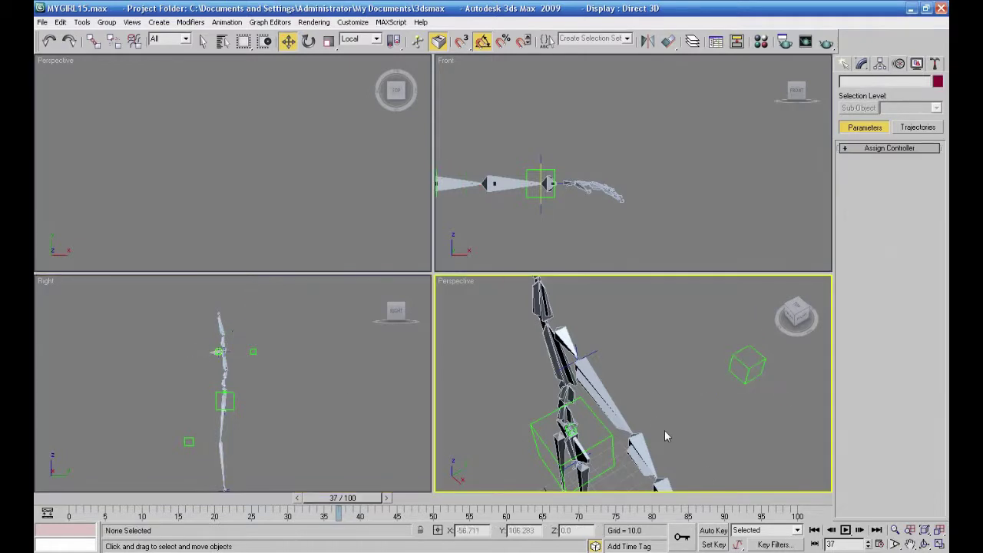
# Step: Assign the dummy behind the elbow as the solver plane target of the arm's IK chain
pyautogui.click(940, 544)
pyautogui.scroll(5, 715, 417)
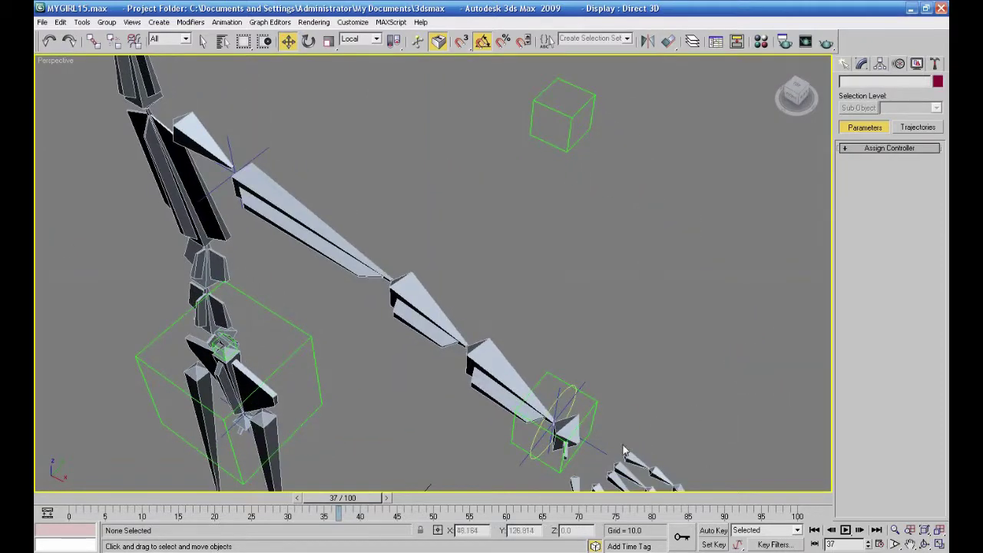
pyautogui.click(605, 454)
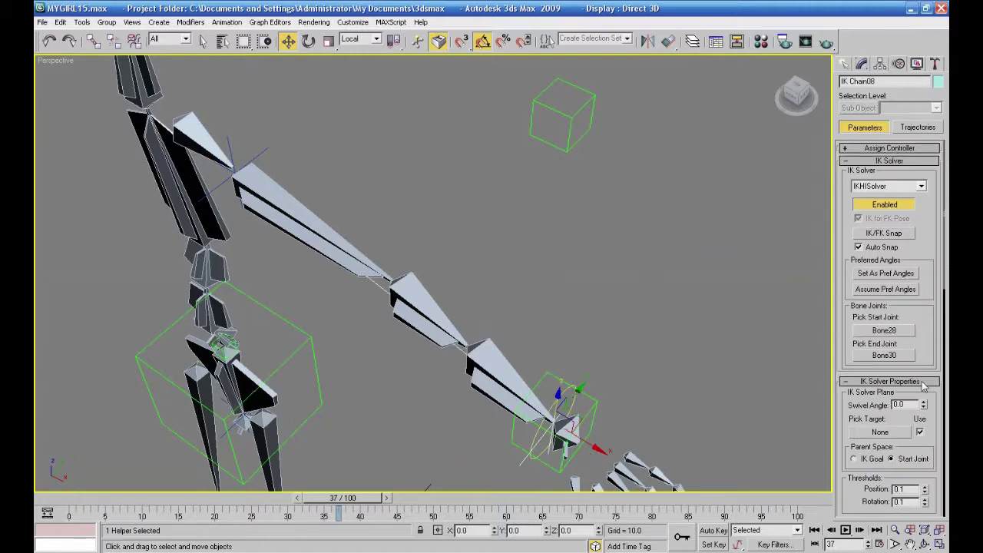
pyautogui.click(882, 433)
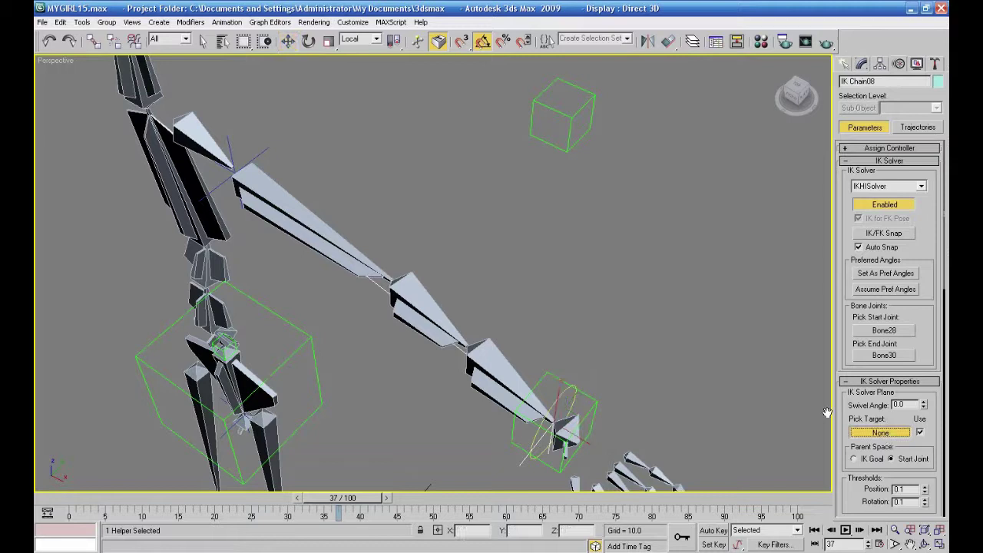
pyautogui.click(561, 149)
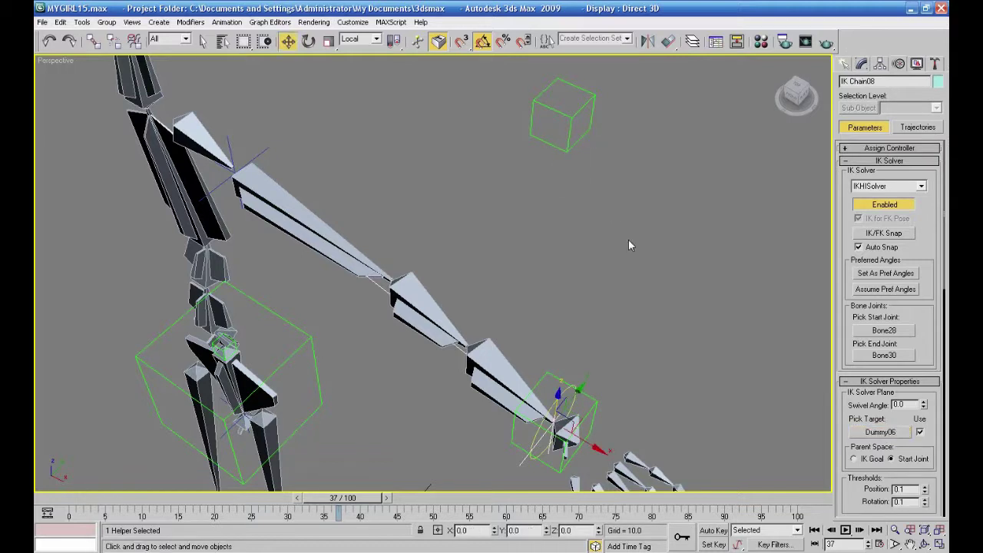
# Step: Test the elbow target by moving the wrist dummy toward the body and shifting the elbow dummy, then undo the test moves
pyautogui.click(564, 145)
pyautogui.moveTo(565, 88); pyautogui.dragTo(586, 127)
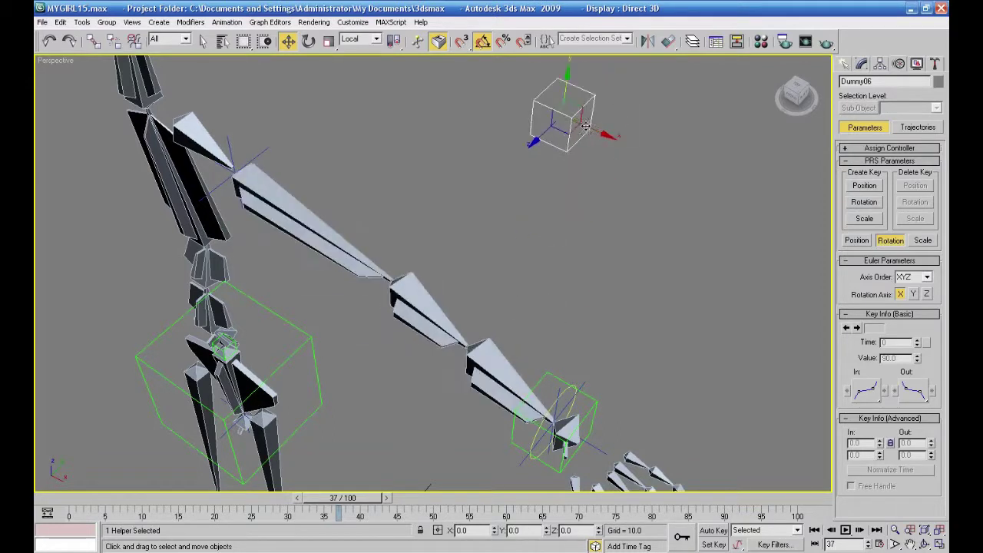
pyautogui.rightClick(648, 310)
pyautogui.click(695, 320)
pyautogui.keyDown('alt'); pyautogui.moveTo(696, 319); pyautogui.dragTo(731, 309, button='middle'); pyautogui.keyUp('alt')
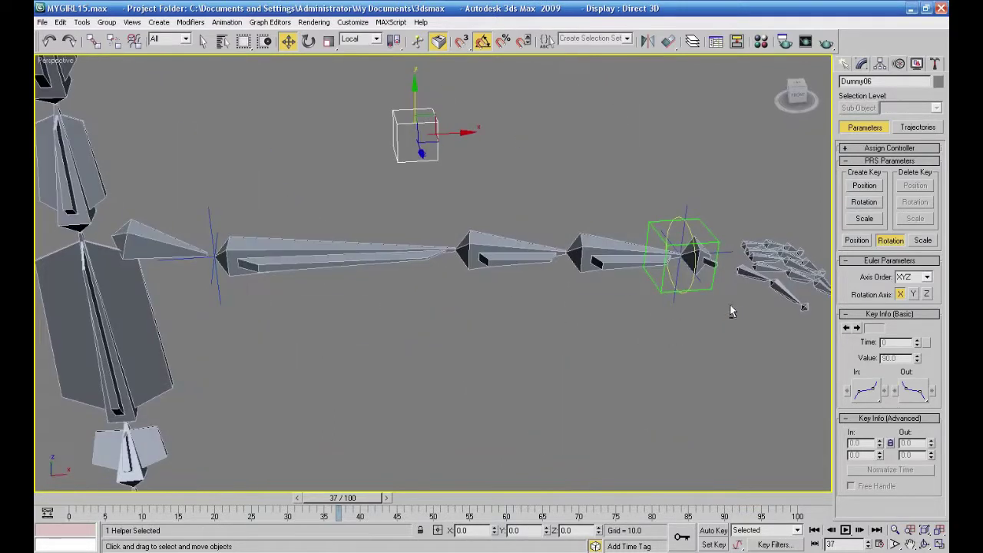
pyautogui.click(666, 317)
pyautogui.click(707, 259)
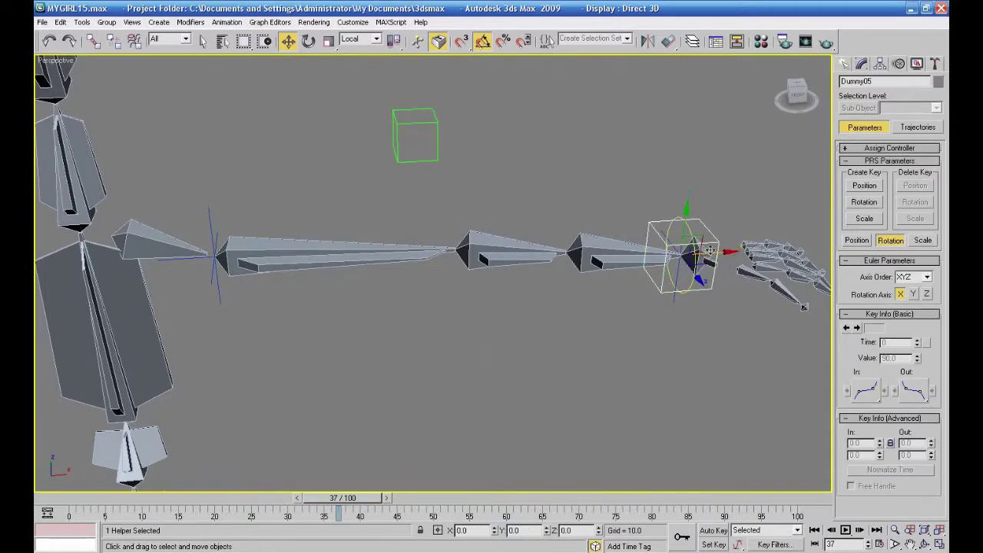
pyautogui.moveTo(710, 250); pyautogui.dragTo(521, 263)
pyautogui.click(505, 189)
pyautogui.click(419, 107)
pyautogui.moveTo(421, 105); pyautogui.dragTo(422, 153)
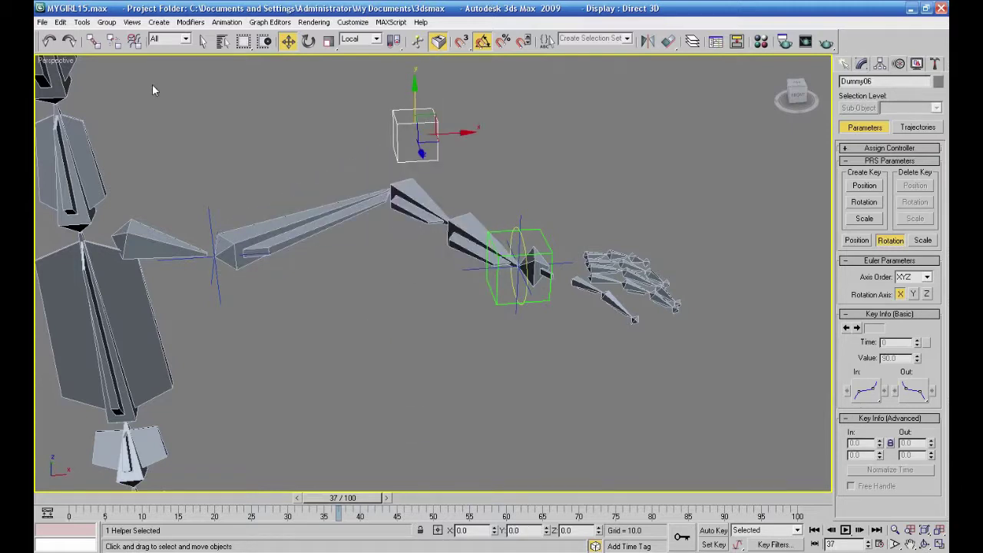
pyautogui.click(47, 43)
pyautogui.click(48, 43)
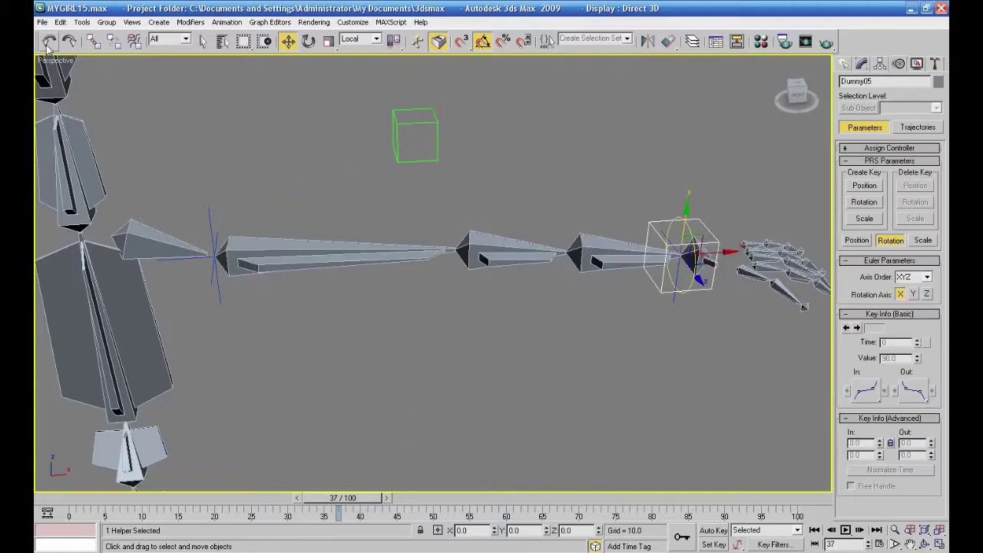
# Step: Save a copy of the scene
pyautogui.click(204, 150)
pyautogui.moveTo(203, 150); pyautogui.dragTo(270, 209, button='middle')
pyautogui.keyDown('alt'); pyautogui.moveTo(316, 283); pyautogui.dragTo(304, 269, button='middle'); pyautogui.keyUp('alt')
pyautogui.scroll(-3, 304, 280)
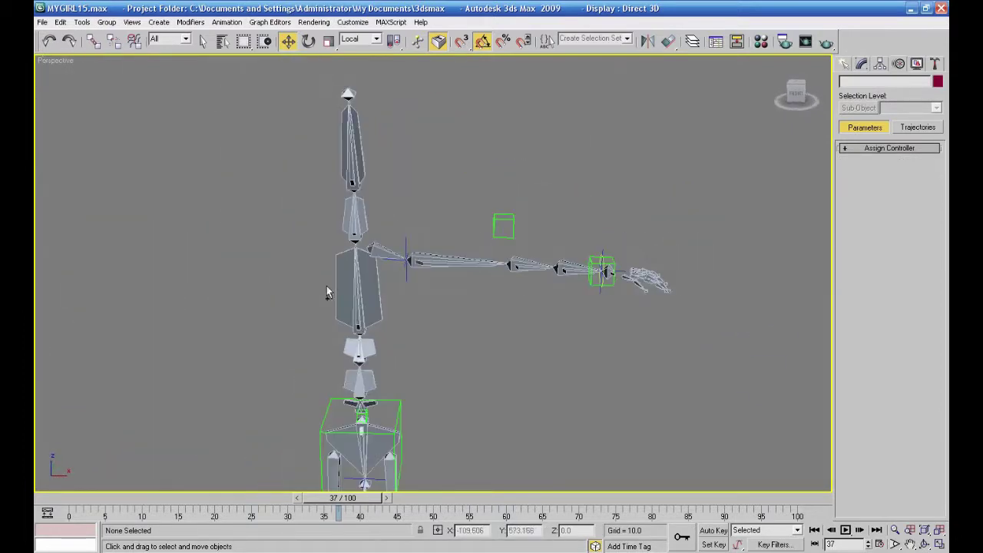
pyautogui.moveTo(326, 315); pyautogui.dragTo(325, 277, button='middle')
pyautogui.keyDown('alt'); pyautogui.moveTo(421, 277); pyautogui.dragTo(422, 286, button='middle'); pyautogui.keyUp('alt')
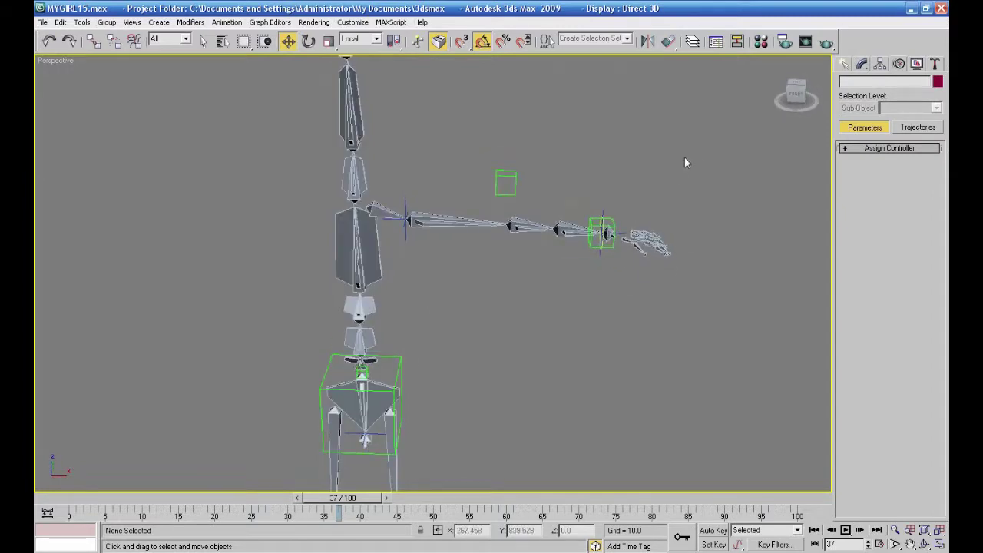
pyautogui.moveTo(697, 120); pyautogui.dragTo(443, 301)
pyautogui.click(42, 21)
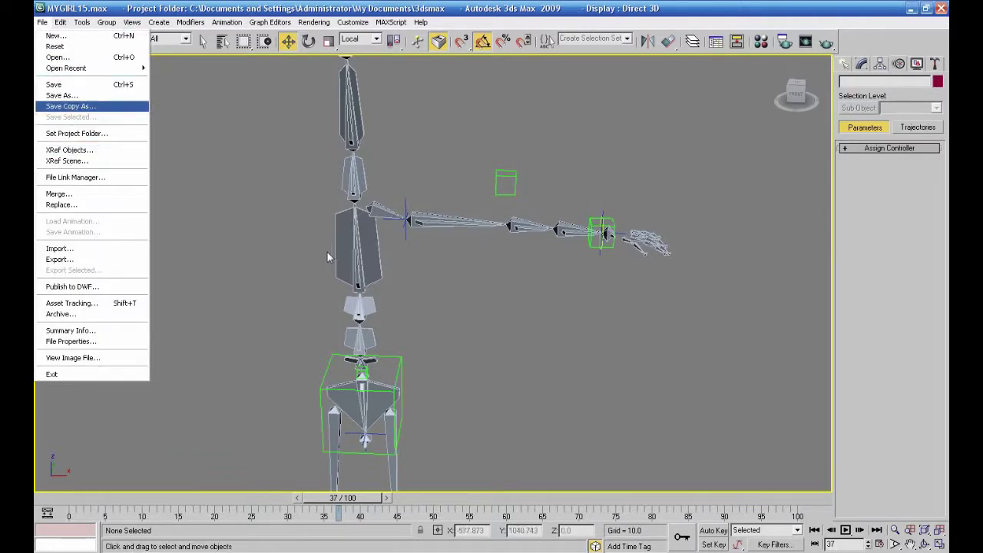
pyautogui.press('Return')
pyautogui.click(367, 193)
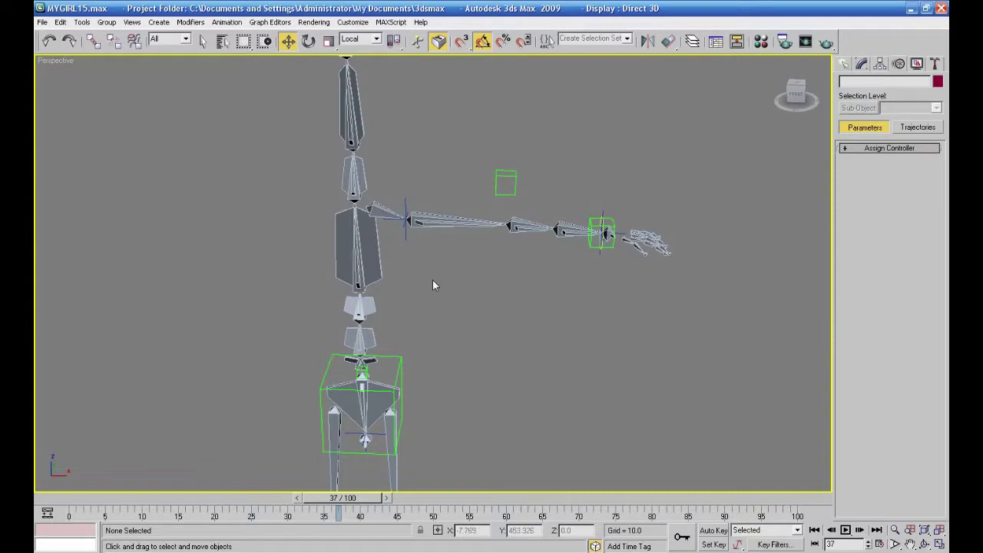
# Step: Mirror the whole arm with clavicle, hand, IK chains and dummies in the Front view as a copy across X, offset -161.84
pyautogui.click(939, 544)
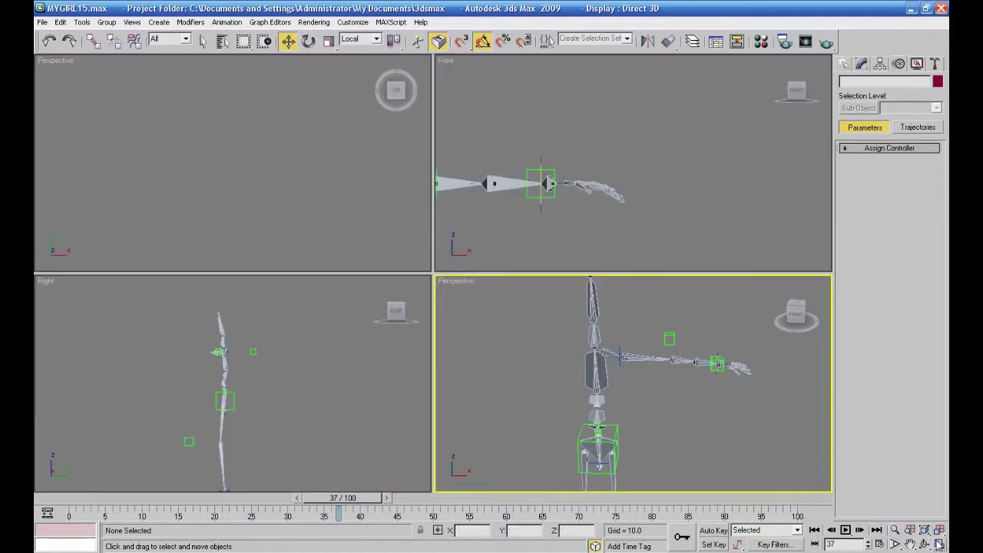
pyautogui.middleClick(549, 236)
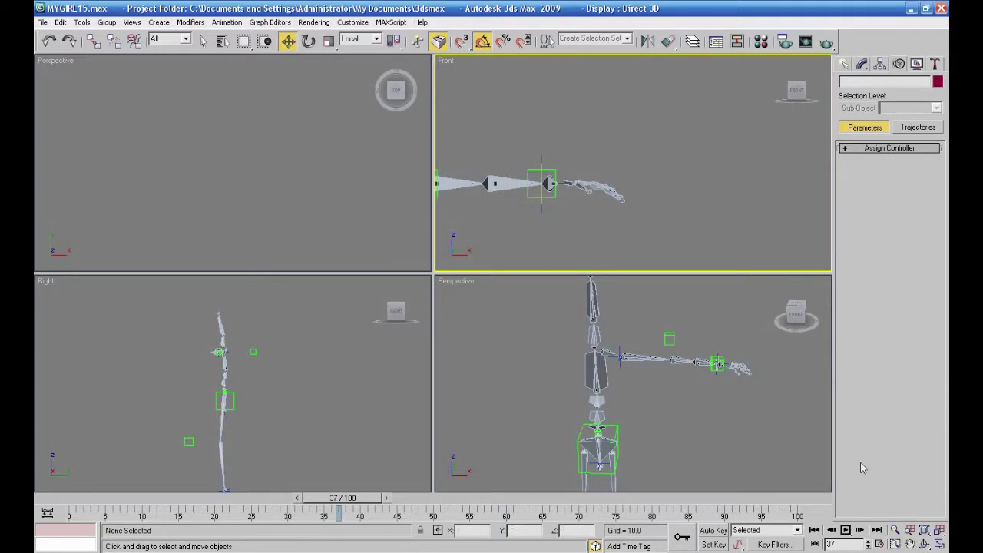
pyautogui.moveTo(561, 205); pyautogui.dragTo(686, 223, button='middle')
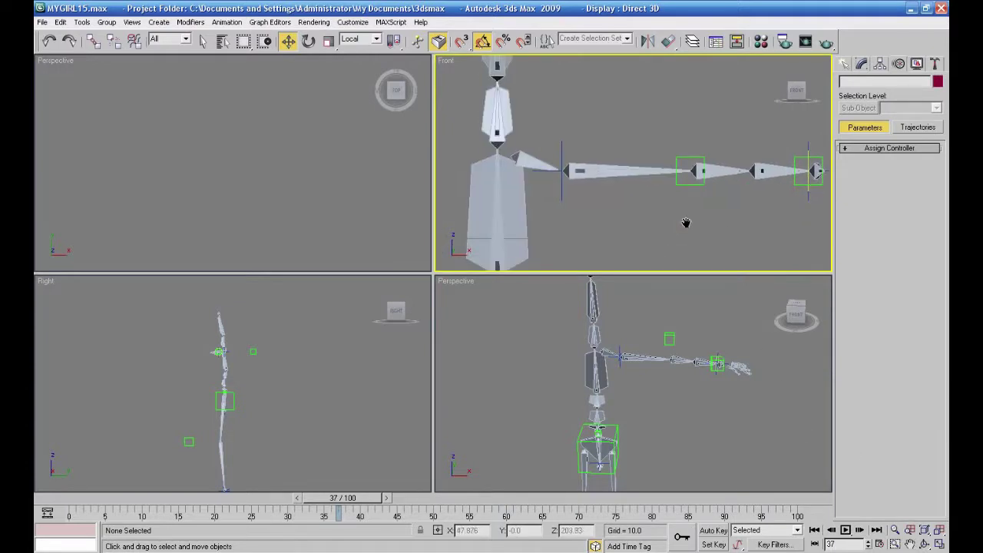
pyautogui.hotkey('alt', 'w')
pyautogui.moveTo(745, 184); pyautogui.dragTo(345, 373)
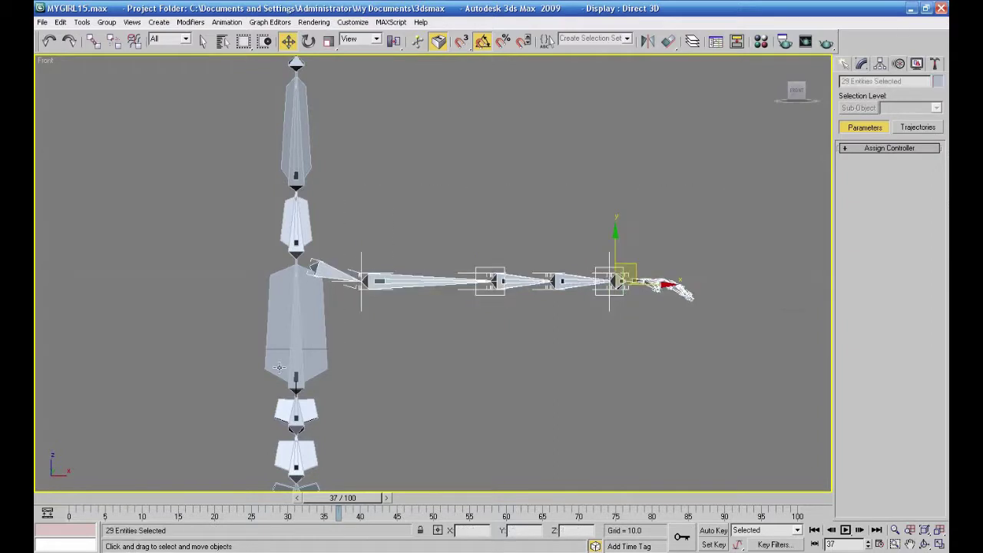
pyautogui.click(648, 43)
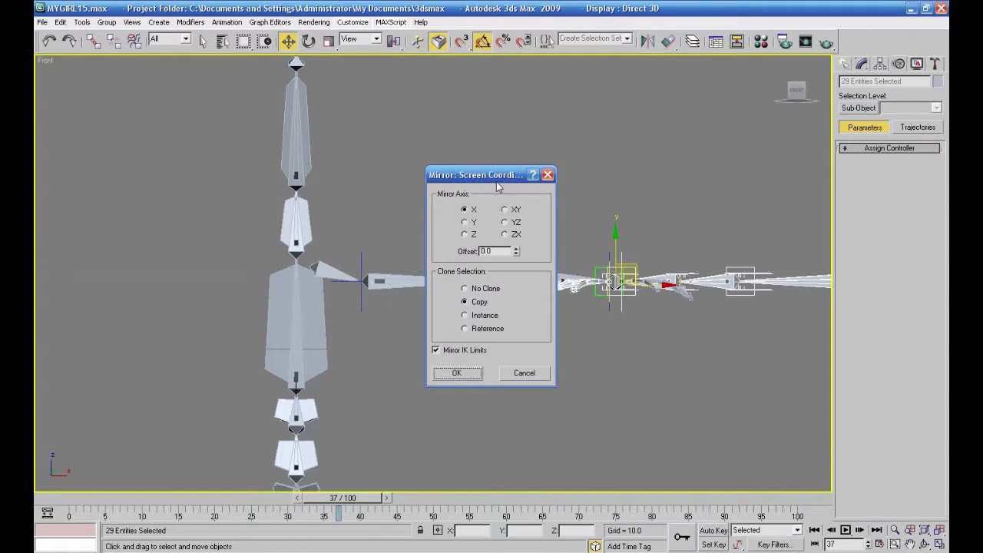
pyautogui.moveTo(497, 182); pyautogui.dragTo(756, 44)
pyautogui.moveTo(775, 116); pyautogui.dragTo(441, 232)
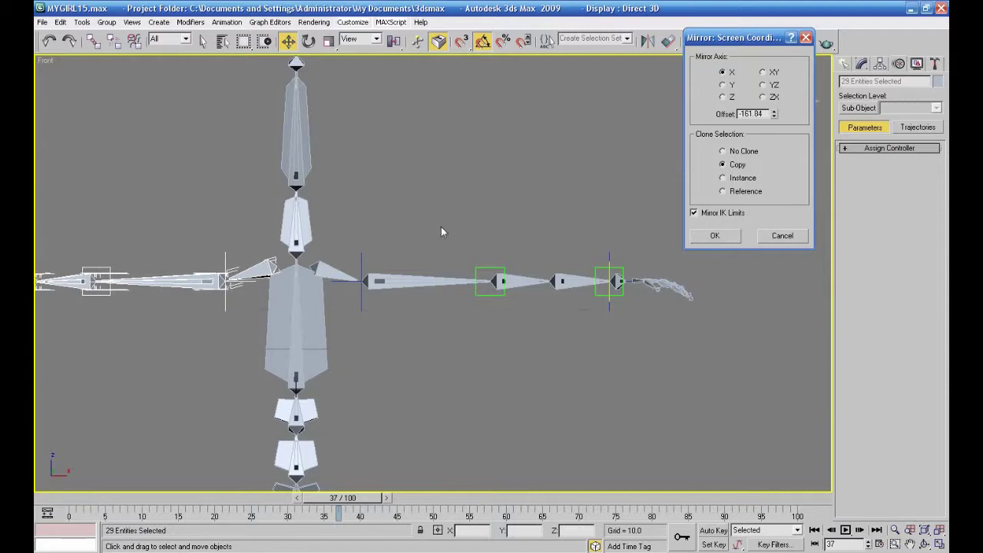
pyautogui.click(723, 231)
pyautogui.moveTo(354, 368); pyautogui.dragTo(543, 362, button='middle')
pyautogui.click(579, 368)
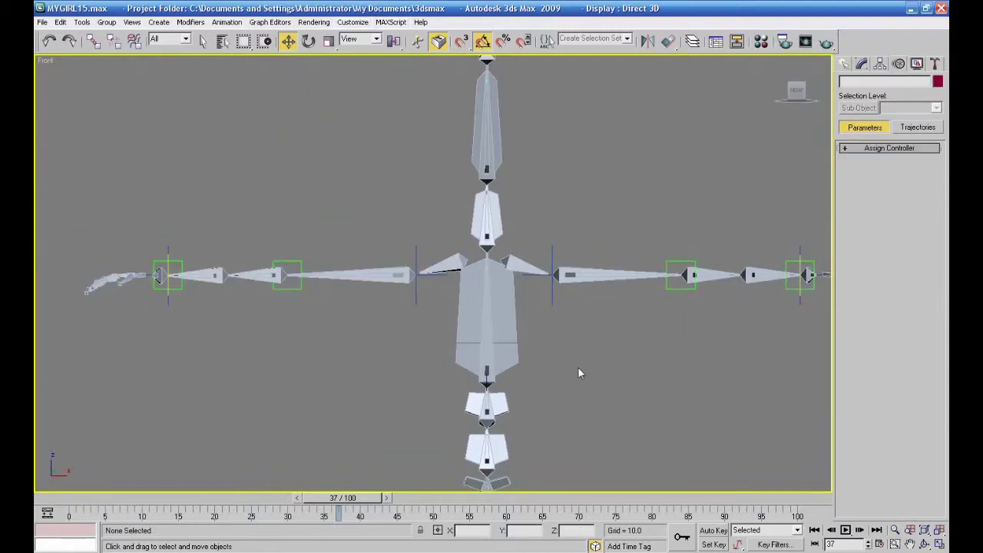
# Step: Unhide the geometry category to show the body mesh around both arms in the Perspective view
pyautogui.click(918, 65)
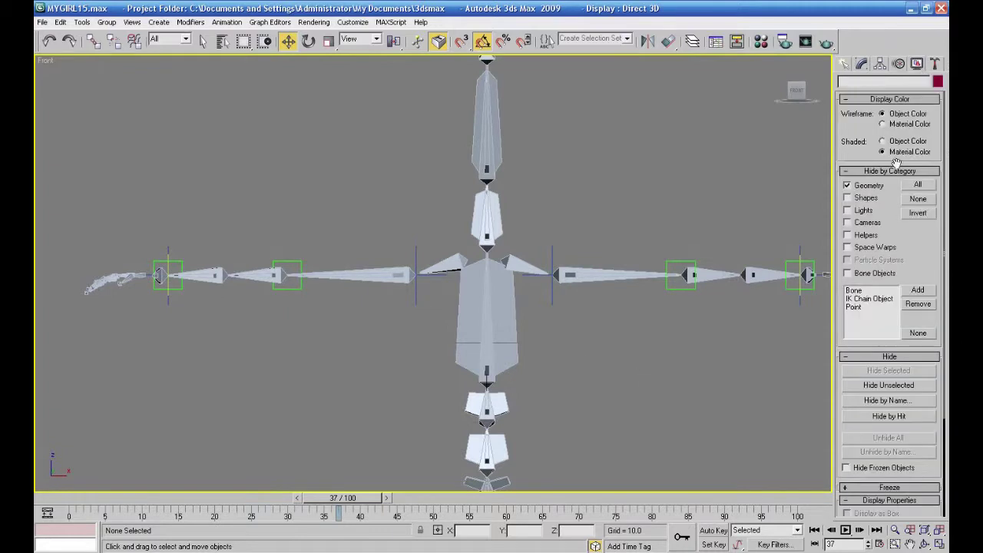
pyautogui.click(847, 187)
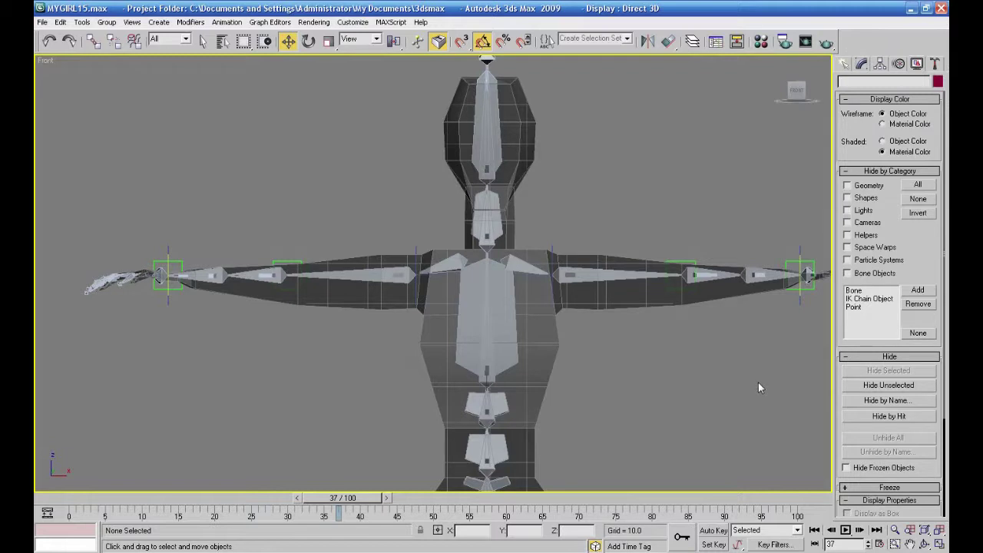
pyautogui.moveTo(762, 432); pyautogui.dragTo(779, 448, button='middle')
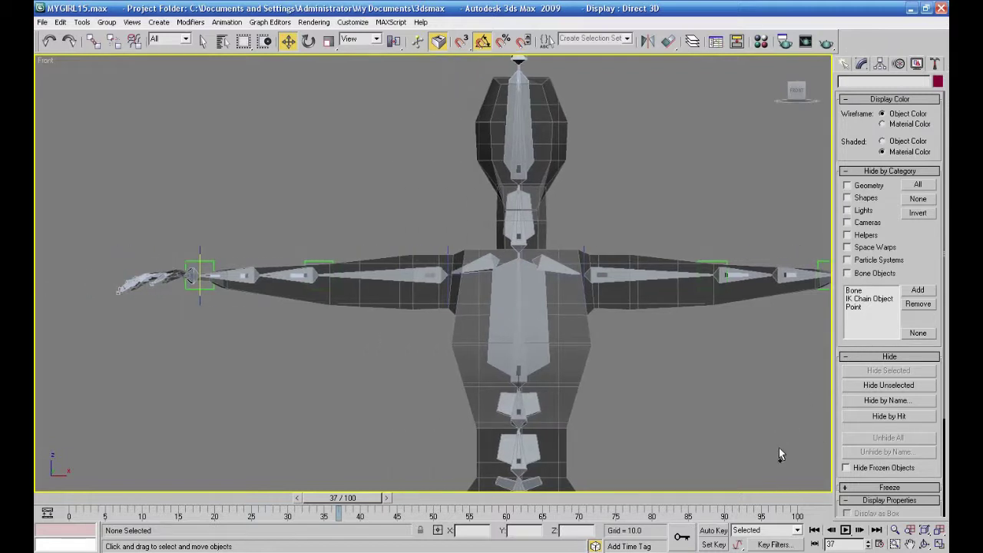
pyautogui.click(940, 544)
pyautogui.click(526, 413)
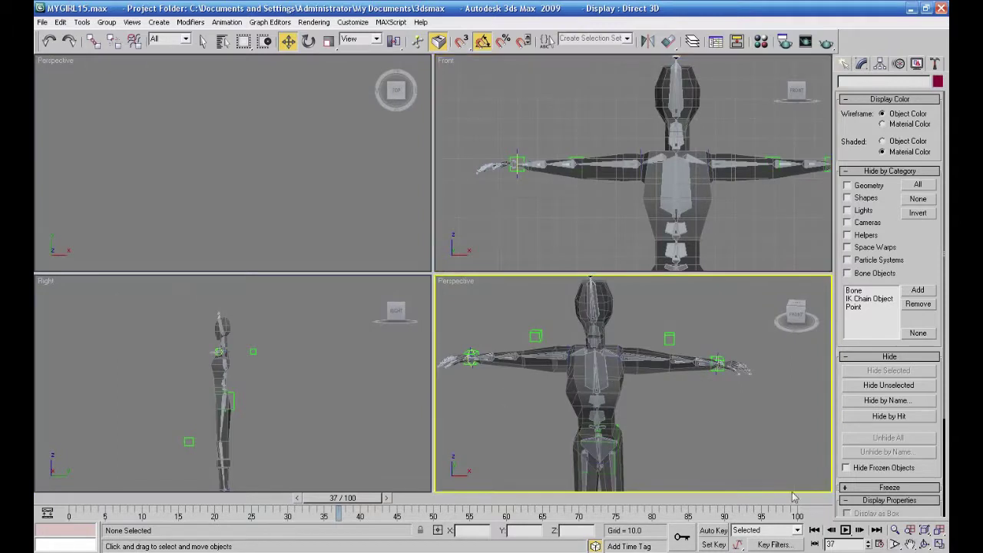
pyautogui.click(939, 544)
pyautogui.keyDown('alt'); pyautogui.moveTo(753, 488); pyautogui.dragTo(630, 378, button='middle'); pyautogui.keyUp('alt')
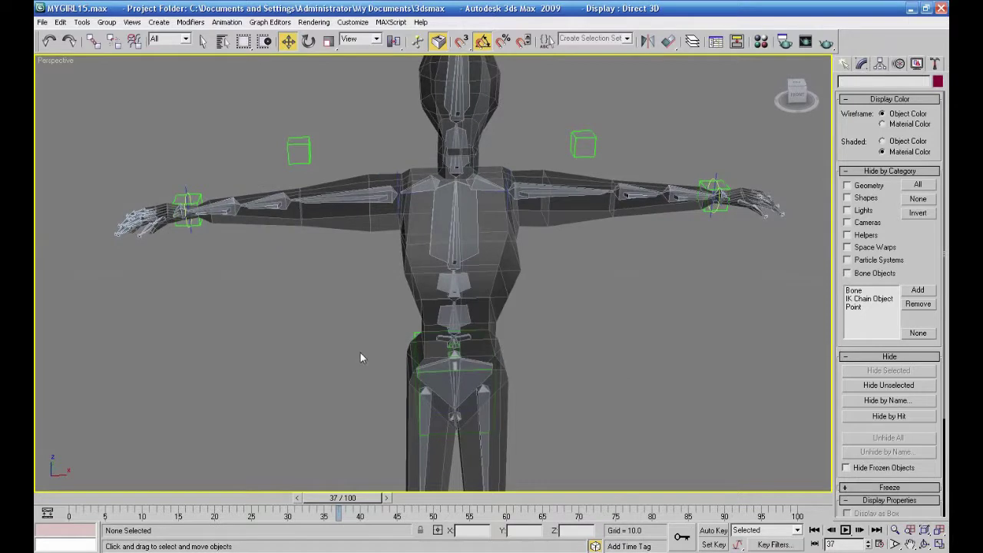
# Step: Select the mirrored arm with its controls and shift it about 2.9 units along X to fit the hand mesh
pyautogui.moveTo(146, 176); pyautogui.dragTo(415, 265)
pyautogui.moveTo(358, 300); pyautogui.dragTo(421, 315, button='middle')
pyautogui.scroll(4, 372, 301)
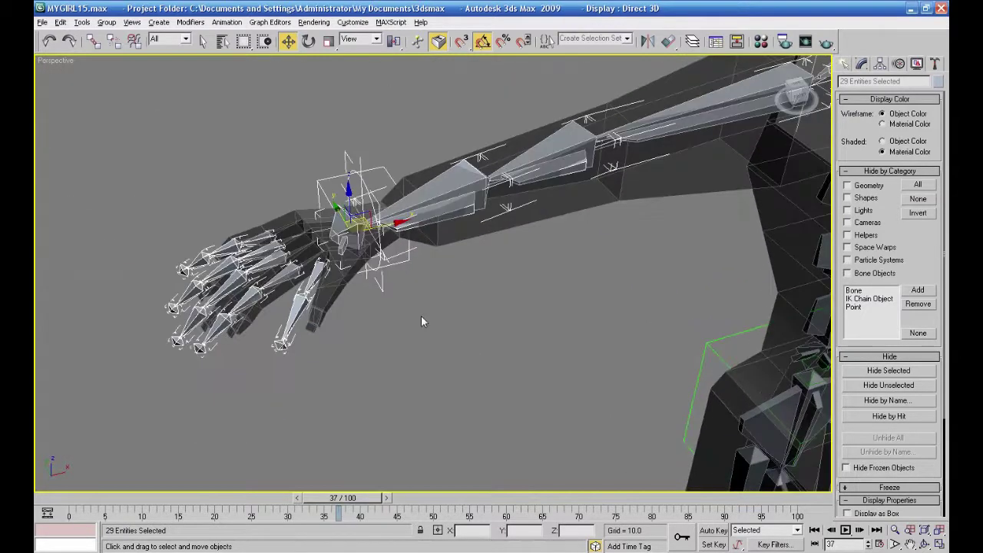
pyautogui.scroll(5, 421, 315)
pyautogui.scroll(-5, 355, 285)
pyautogui.moveTo(389, 225); pyautogui.dragTo(423, 214)
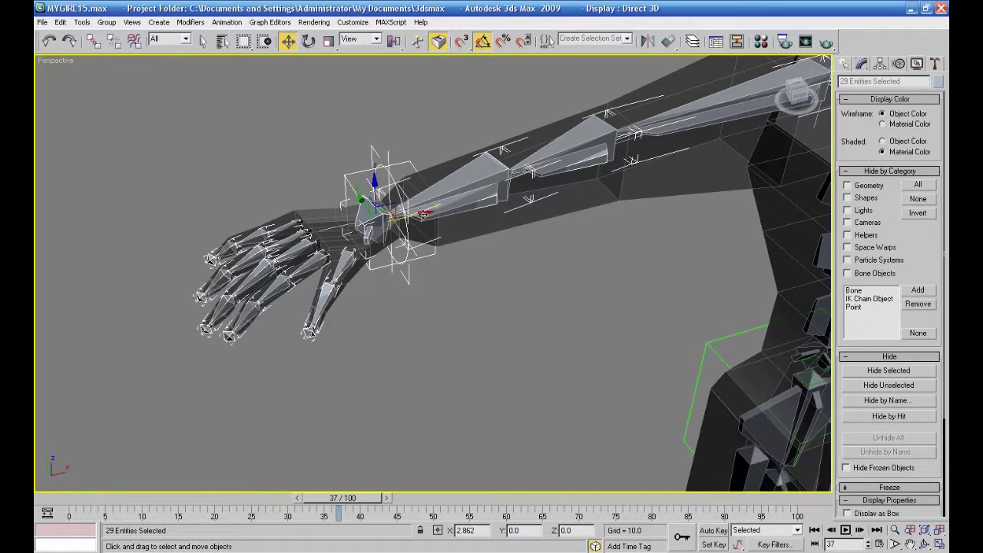
# Step: Examine how the mirrored arm and finger bones sit inside the mesh, with the selection cleared
pyautogui.keyDown('alt'); pyautogui.moveTo(527, 288); pyautogui.dragTo(426, 298, button='middle'); pyautogui.keyUp('alt')
pyautogui.moveTo(495, 293)
pyautogui.keyDown('alt'); pyautogui.mouseDown(button='middle')
pyautogui.moveTo(447, 280)
pyautogui.moveTo(475, 274)
pyautogui.moveTo(471, 256)
pyautogui.moveTo(467, 291)
pyautogui.moveTo(499, 299)
pyautogui.mouseUp(button='middle'); pyautogui.keyUp('alt')
pyautogui.moveTo(384, 296); pyautogui.dragTo(335, 355, button='middle')
pyautogui.scroll(1, 451, 315)
pyautogui.scroll(1, 451, 311)
pyautogui.scroll(-3, 445, 312)
pyautogui.click(335, 339)
pyautogui.scroll(-2, 337, 351)
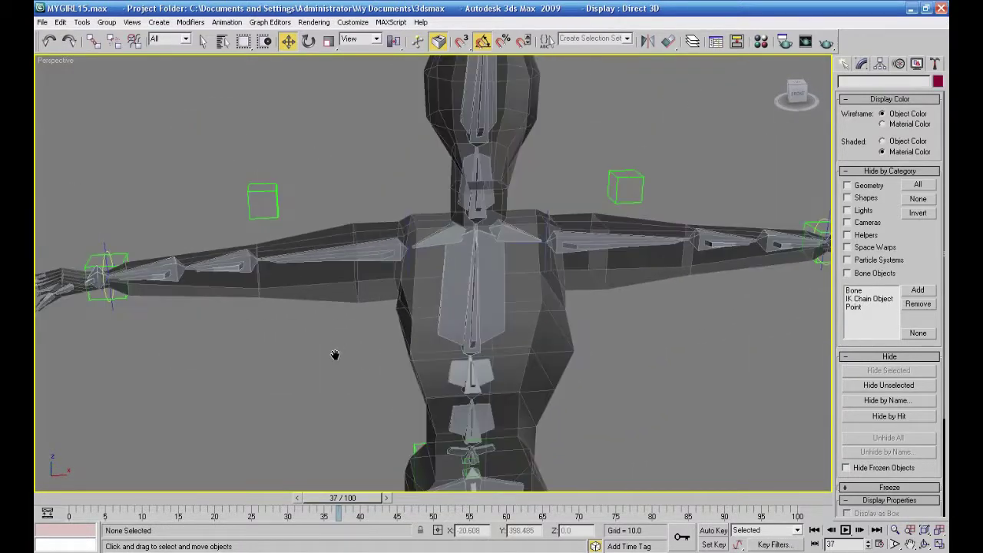
pyautogui.scroll(-3, 335, 354)
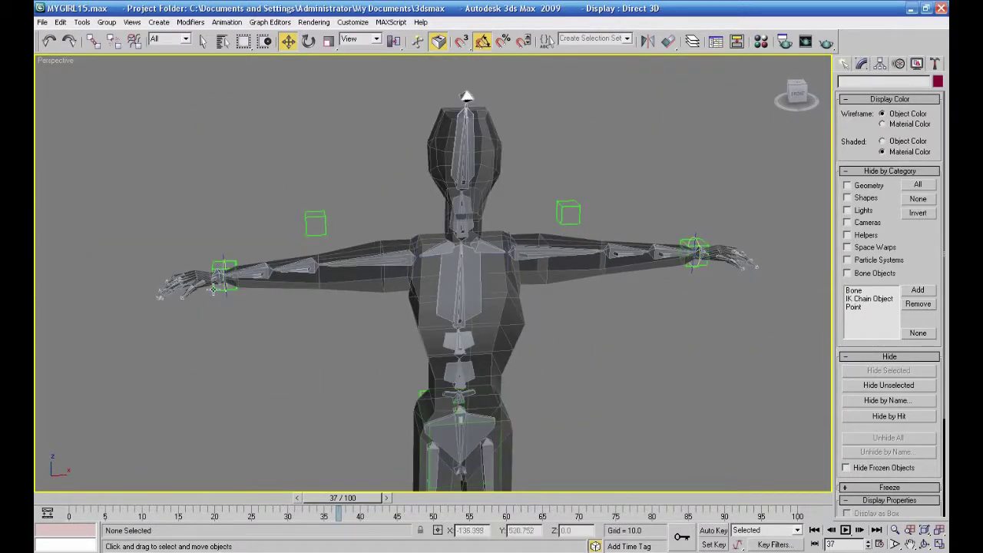
# Step: Test the mirrored arm by moving its wrist and elbow control dummies, and undo the moves
pyautogui.click(215, 286)
pyautogui.moveTo(252, 272)
pyautogui.mouseDown()
pyautogui.moveTo(341, 268)
pyautogui.moveTo(235, 280)
pyautogui.mouseUp()
pyautogui.rightClick(235, 280)
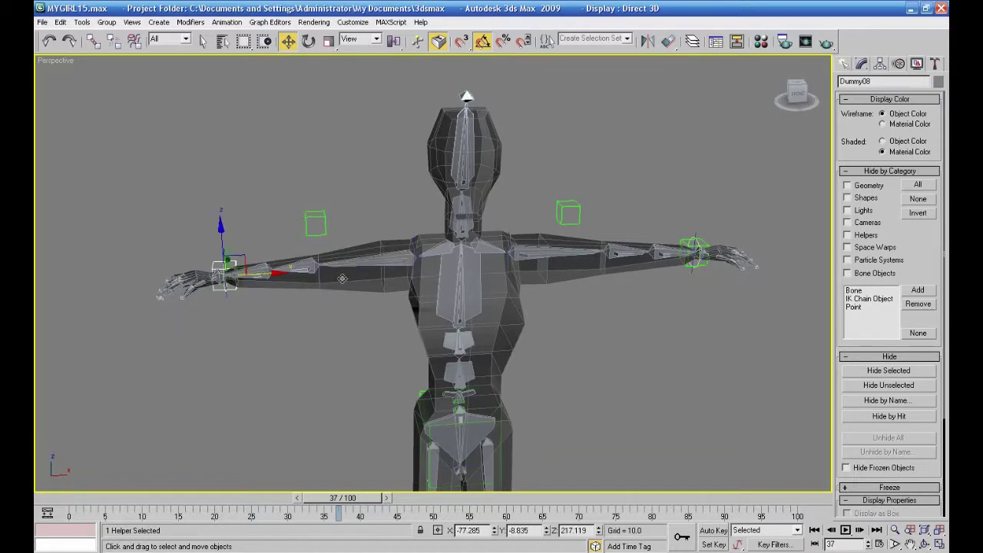
pyautogui.click(306, 218)
pyautogui.click(310, 216)
pyautogui.moveTo(313, 192); pyautogui.dragTo(322, 240)
pyautogui.hotkey('ctrl', 'z')
pyautogui.hotkey('ctrl', 'z')
pyautogui.hotkey('ctrl', 'z')
pyautogui.hotkey('ctrl', 'z')
pyautogui.hotkey('ctrl', 'z')
# Step: Link both clavicle bones to the chest bone as their parent and clear the selection
pyautogui.click(432, 251)
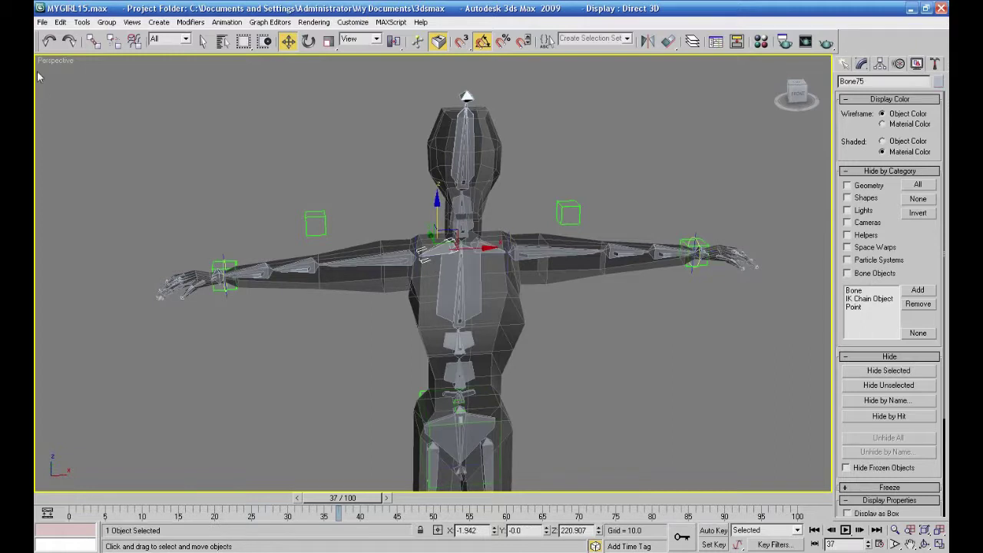
pyautogui.click(93, 42)
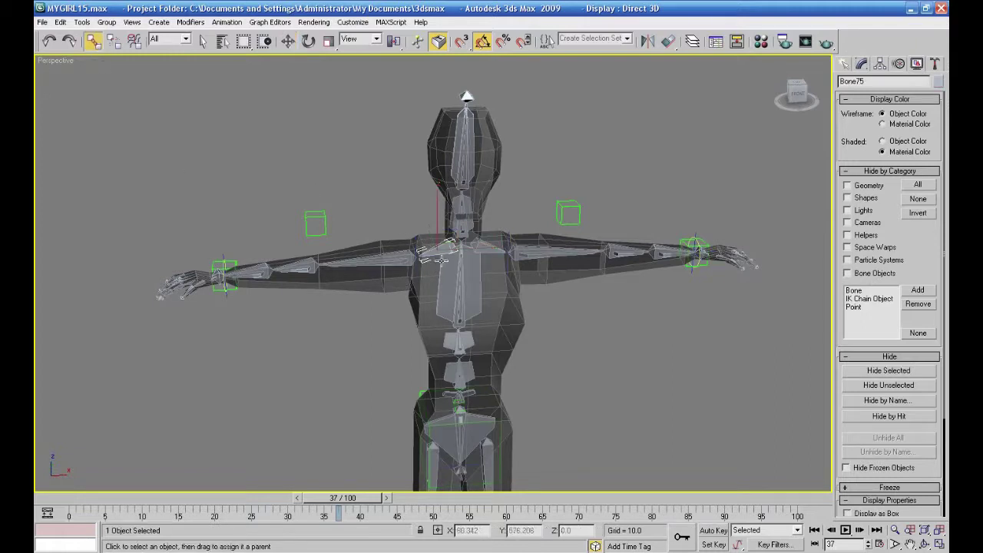
pyautogui.moveTo(462, 274); pyautogui.dragTo(460, 277)
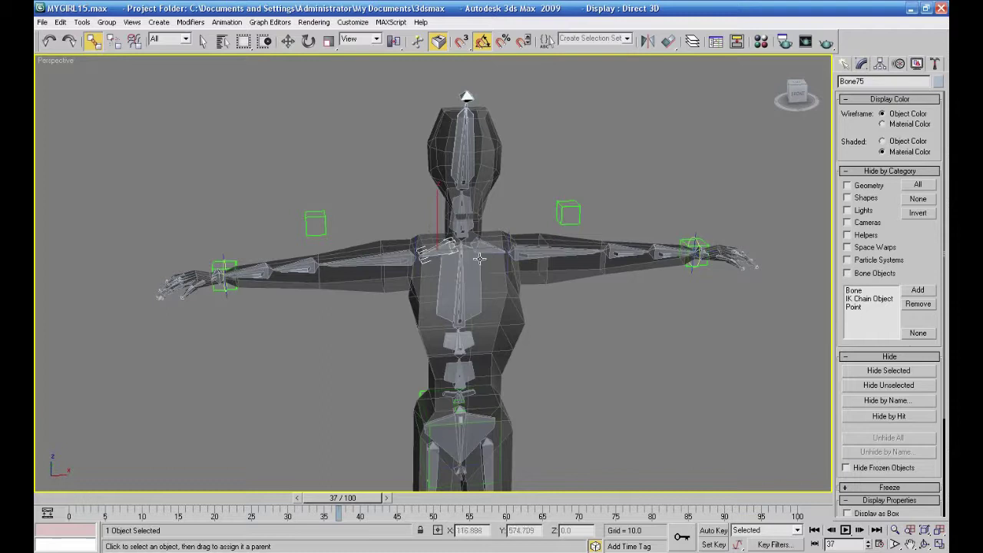
pyautogui.moveTo(483, 246); pyautogui.dragTo(470, 281)
pyautogui.click(354, 189)
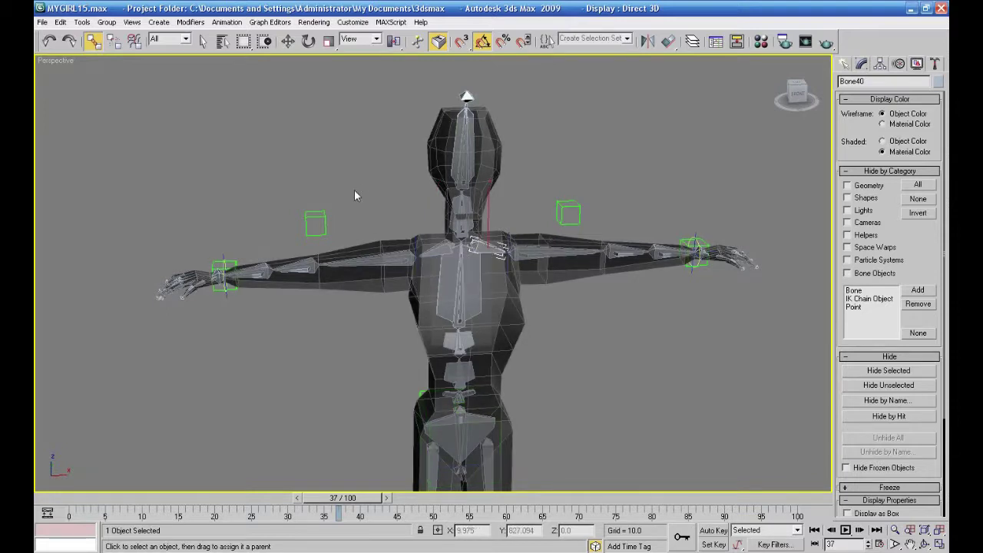
# Step: Hide the geometry category so that only the skeleton and its controls show in the Perspective view
pyautogui.keyDown('alt'); pyautogui.moveTo(405, 252); pyautogui.dragTo(379, 279, button='middle'); pyautogui.keyUp('alt')
pyautogui.rightClick(547, 306)
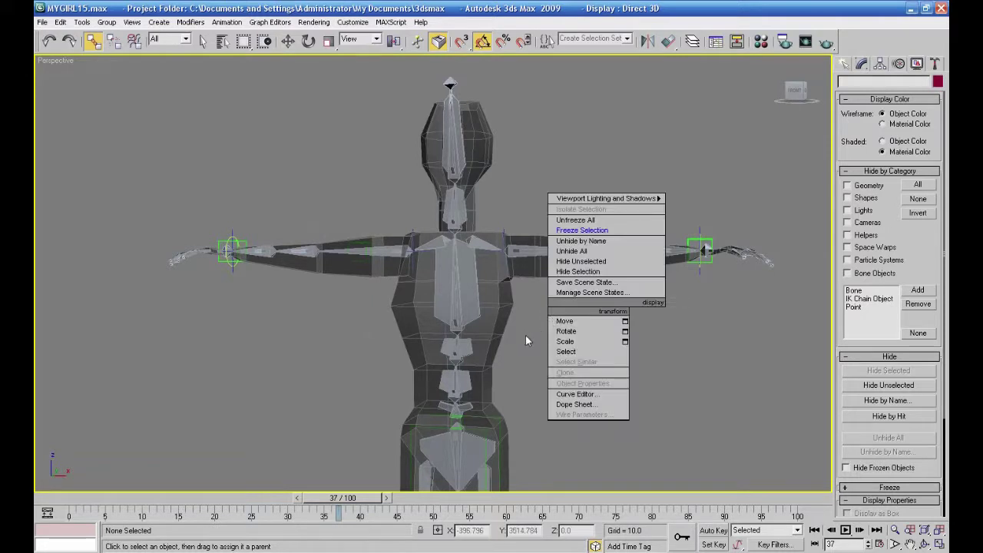
pyautogui.click(526, 335)
pyautogui.moveTo(512, 324)
pyautogui.keyDown('alt'); pyautogui.mouseDown(button='middle')
pyautogui.moveTo(501, 341)
pyautogui.moveTo(517, 340)
pyautogui.mouseUp(button='middle'); pyautogui.keyUp('alt')
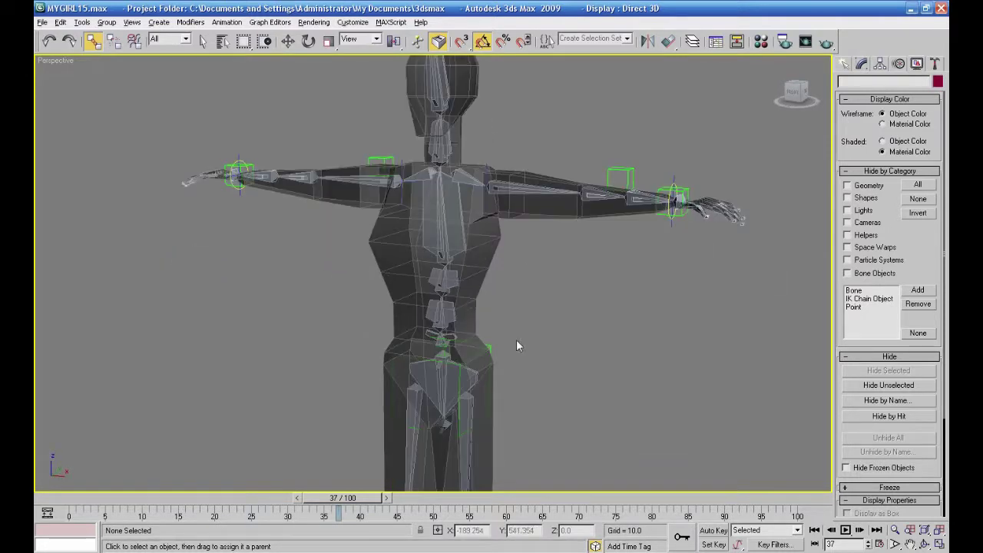
pyautogui.click(847, 186)
pyautogui.keyDown('alt'); pyautogui.moveTo(723, 262); pyautogui.dragTo(647, 259, button='middle'); pyautogui.keyUp('alt')
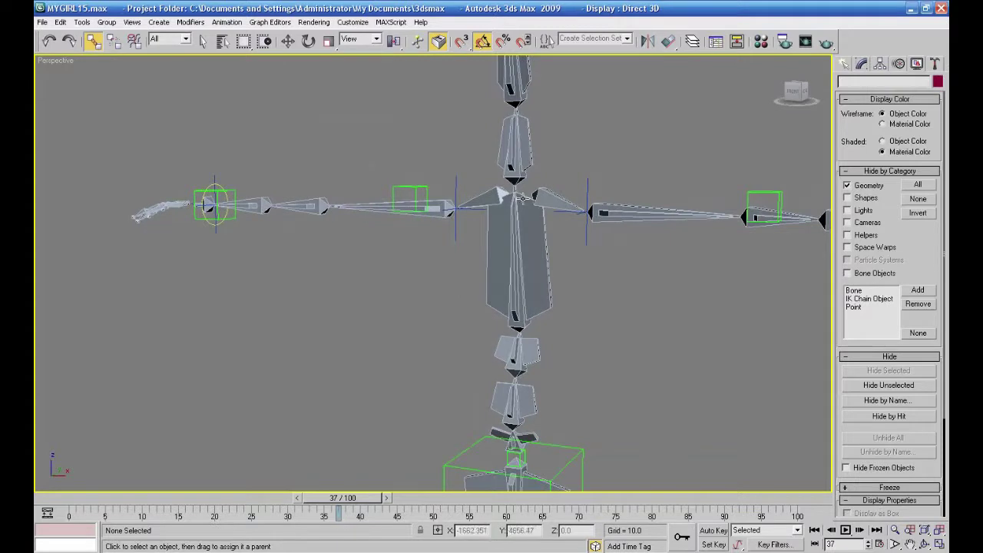
# Step: Add an HI Solver IK chain between the chest bone and the neck bone
pyautogui.click(522, 238)
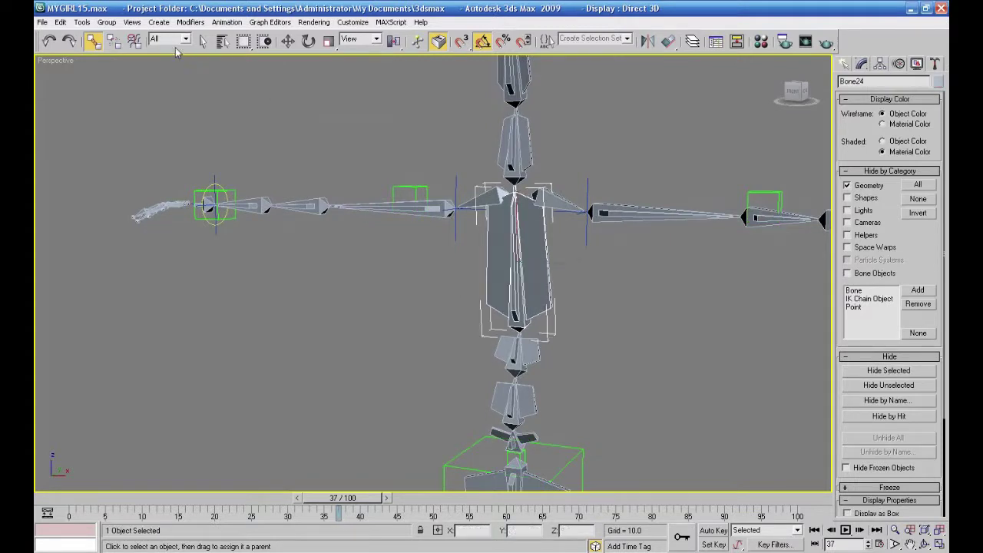
pyautogui.click(227, 21)
pyautogui.moveTo(317, 39)
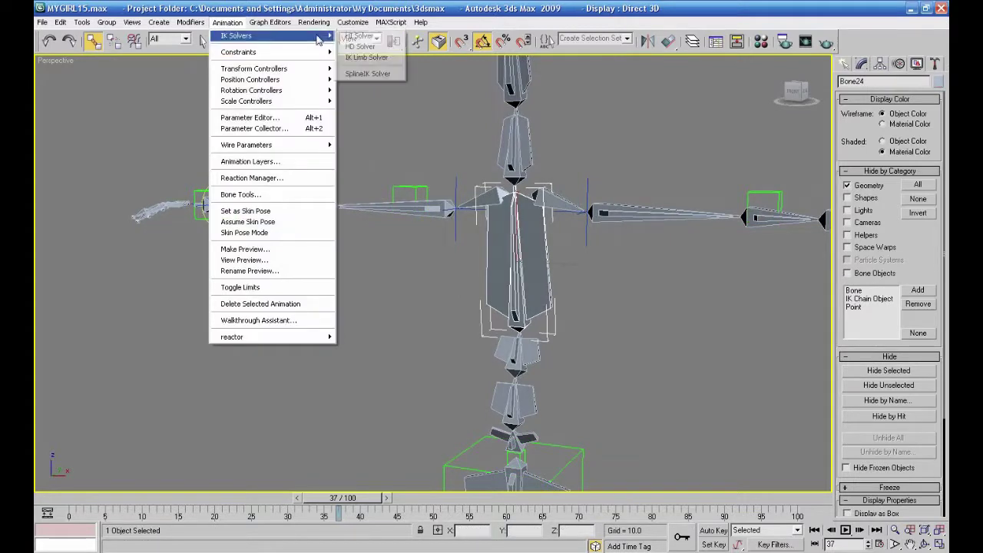
pyautogui.click(353, 36)
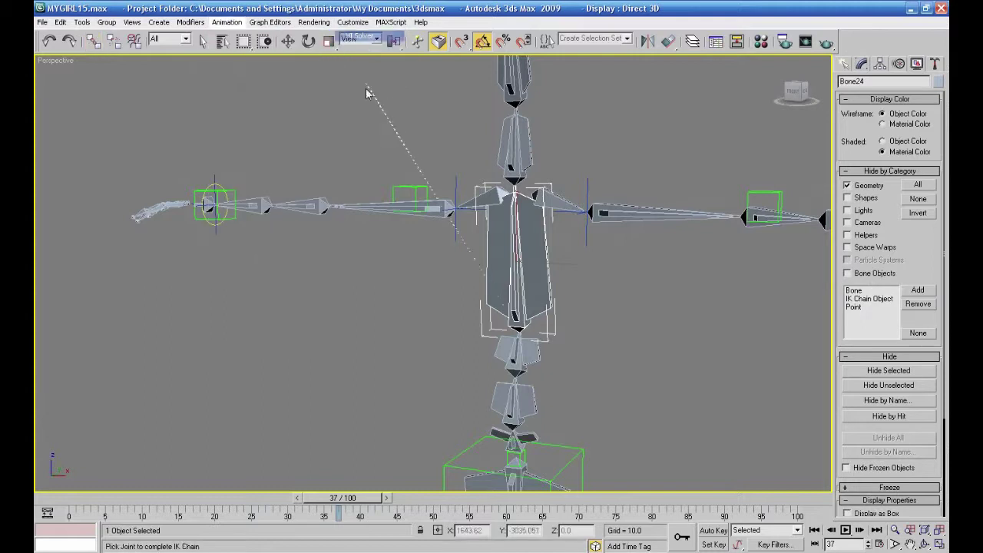
pyautogui.click(513, 143)
pyautogui.moveTo(608, 293); pyautogui.dragTo(603, 280, button='middle')
# Step: Add an HI Solver IK chain between the chest bone and the spine bone directly below it
pyautogui.click(504, 230)
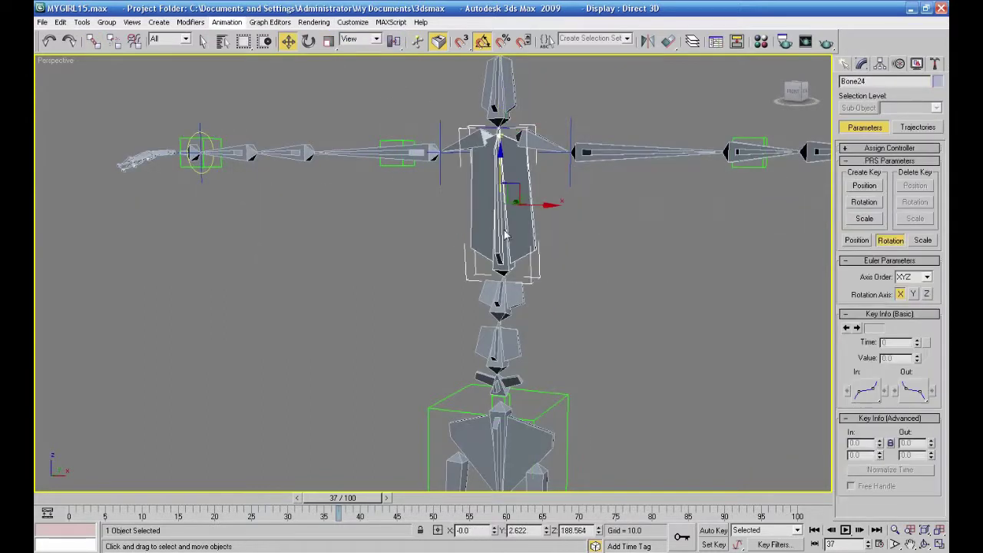
pyautogui.click(227, 22)
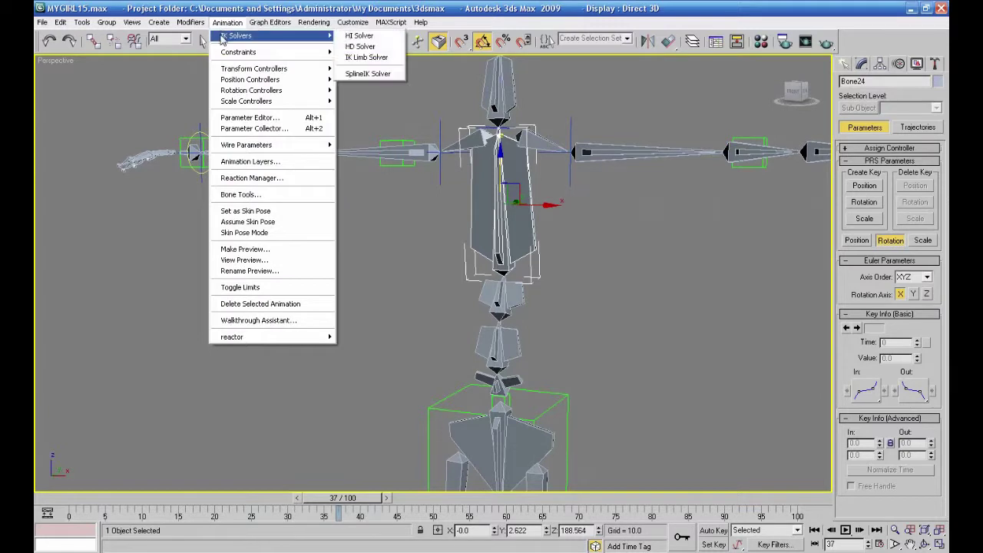
pyautogui.moveTo(326, 39)
pyautogui.click(358, 36)
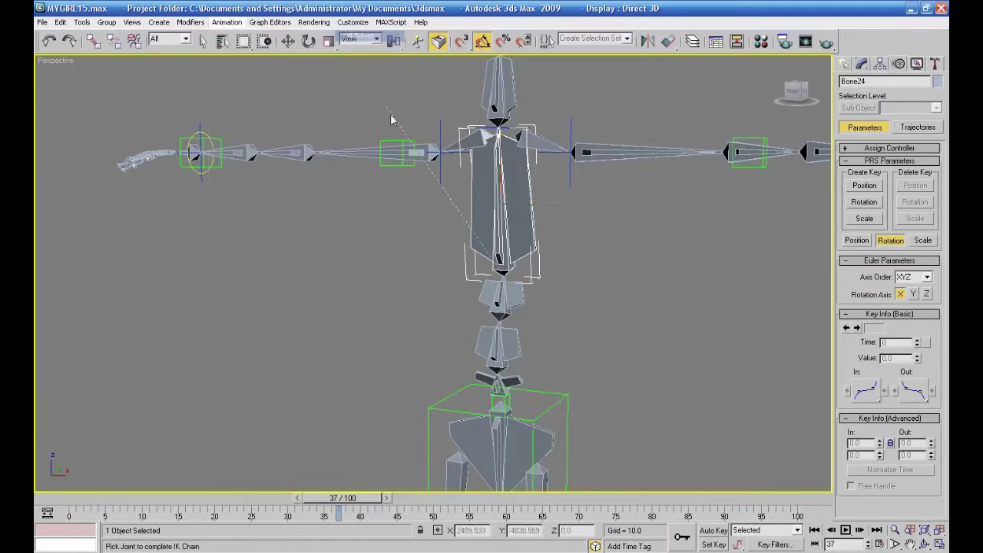
pyautogui.click(496, 296)
pyautogui.click(538, 323)
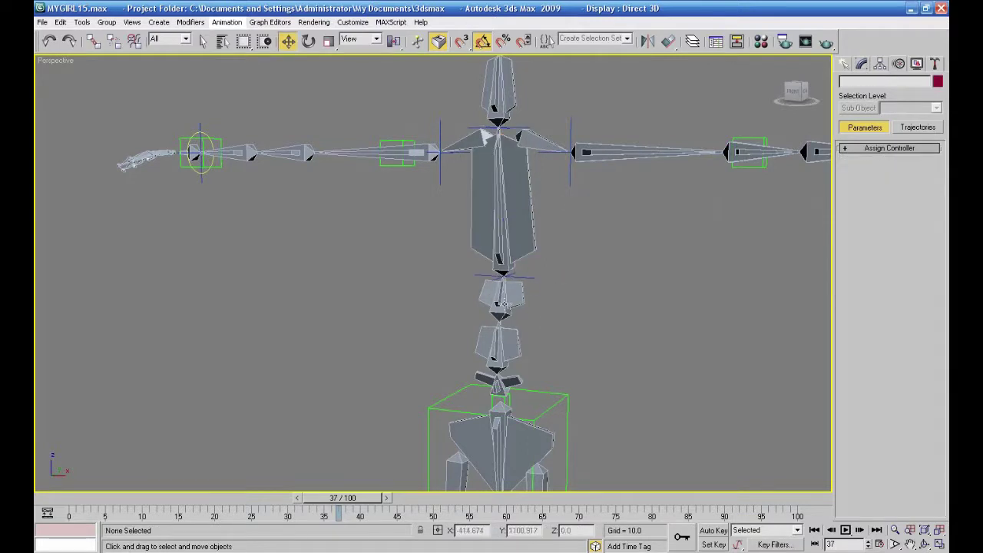
# Step: Add an HI Solver IK chain from the spine bone below the chest to the next spine bone down
pyautogui.click(504, 304)
pyautogui.click(226, 22)
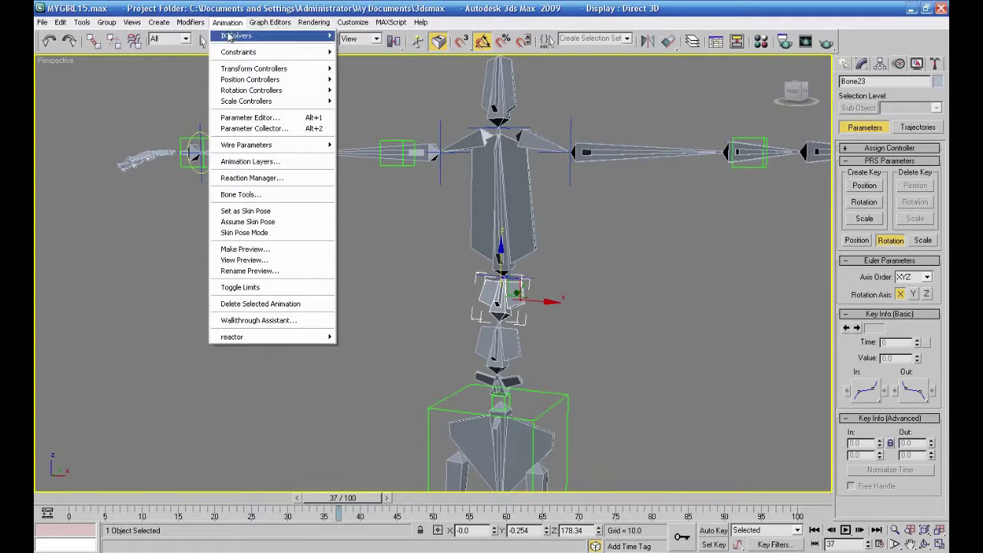
pyautogui.moveTo(234, 36)
pyautogui.click(357, 37)
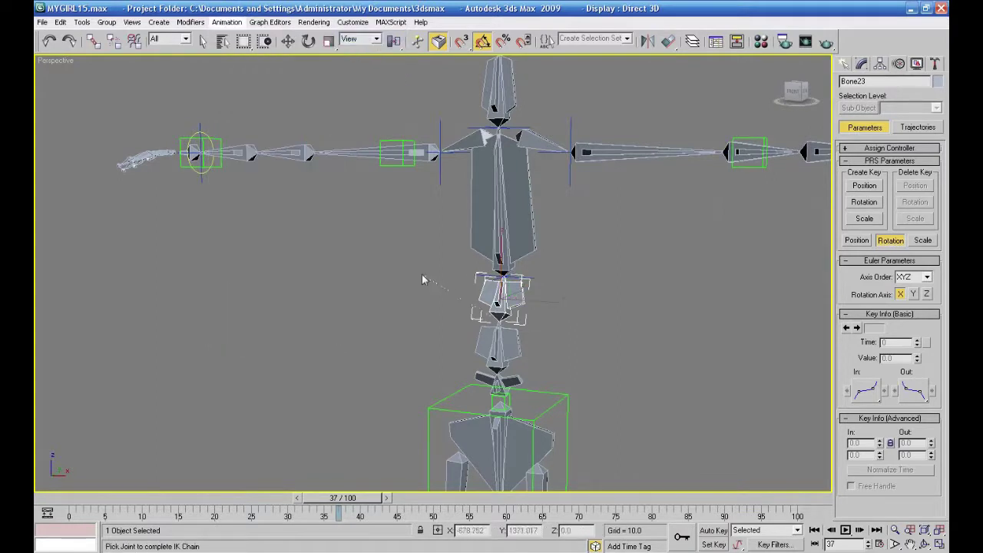
pyautogui.click(488, 343)
# Step: Add an HI Solver IK chain between the second spine bone below the chest and the lowest spine bone above the pelvis
pyautogui.click(511, 363)
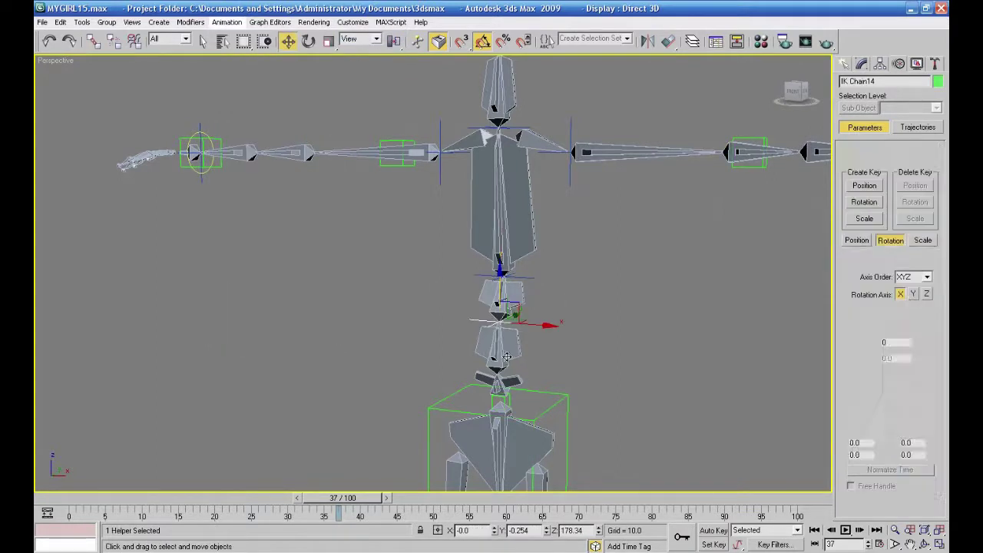
pyautogui.click(233, 22)
pyautogui.moveTo(238, 35)
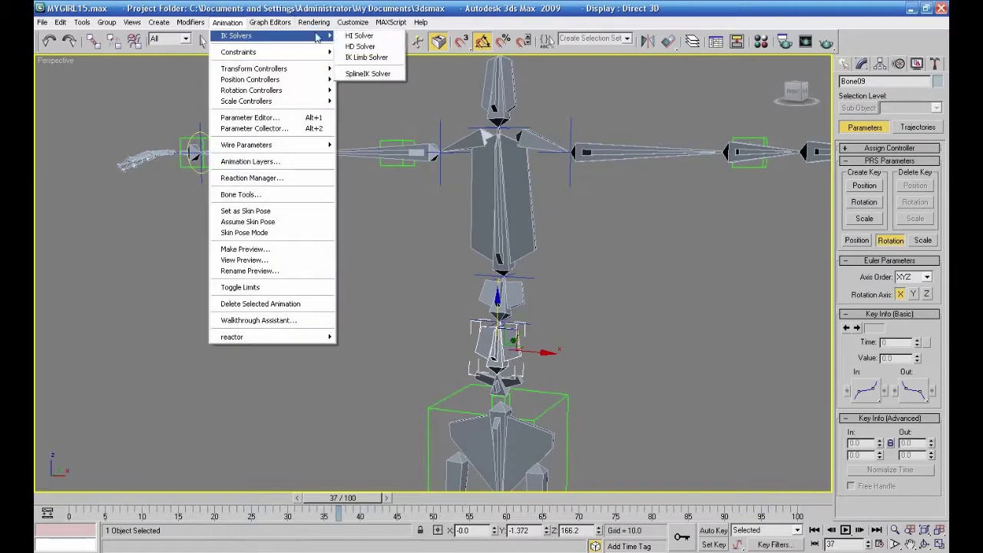
pyautogui.click(358, 35)
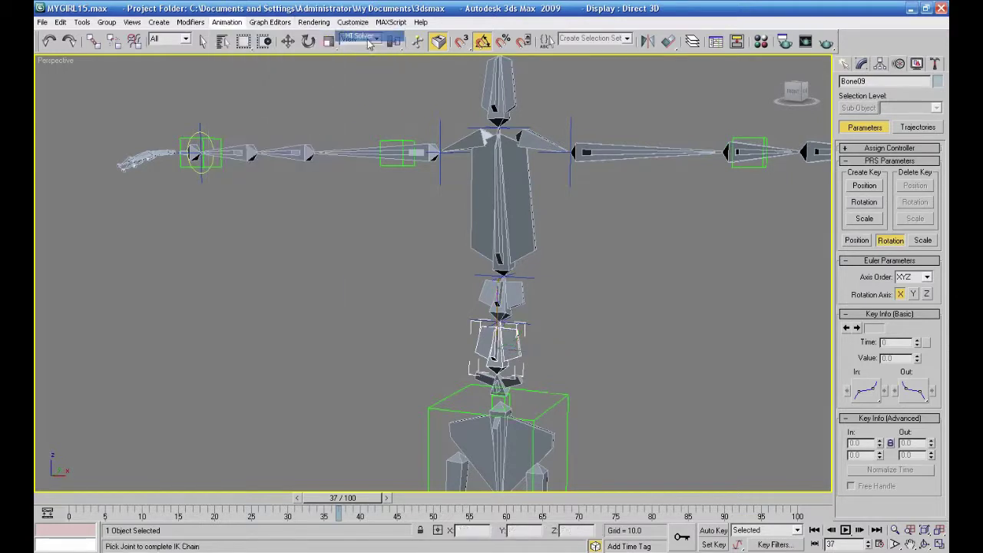
pyautogui.click(516, 381)
pyautogui.keyDown('alt'); pyautogui.moveTo(575, 398); pyautogui.dragTo(558, 410, button='middle'); pyautogui.keyUp('alt')
pyautogui.moveTo(607, 453); pyautogui.dragTo(580, 408, button='middle')
pyautogui.scroll(-3, 613, 399)
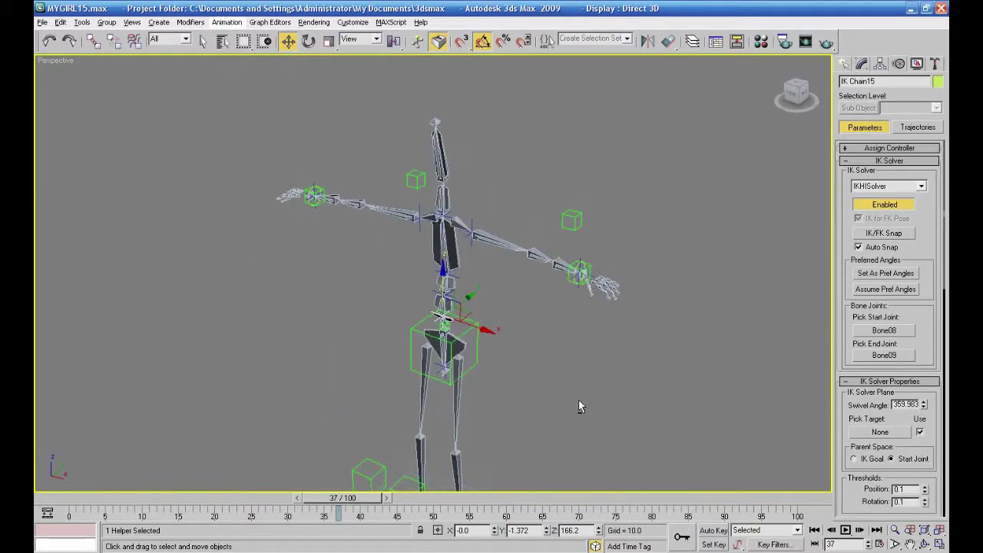